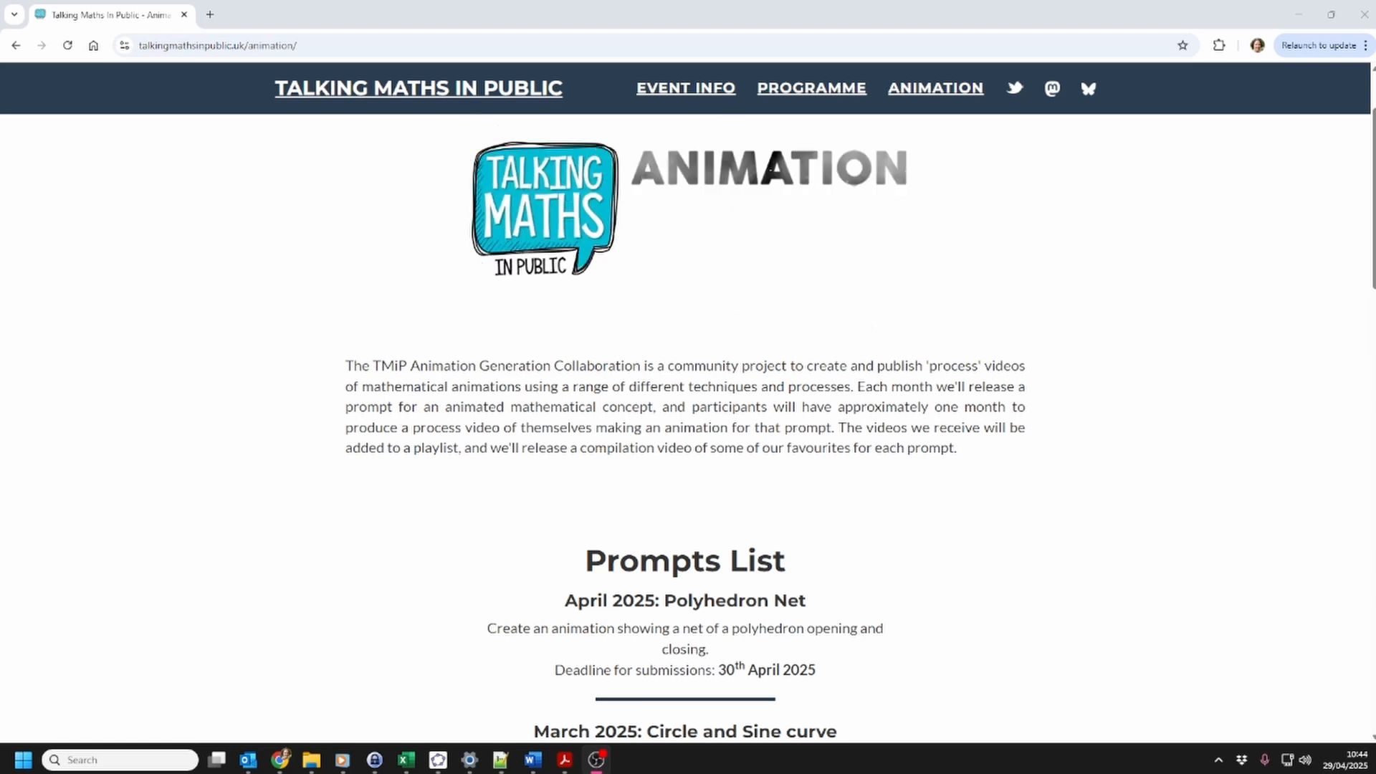
# Switch to the finished Prompt2_Nets file in GeoGebra, run its net-folding animation and vary the box dimensions with the sliders
pyautogui.click(1365, 14)
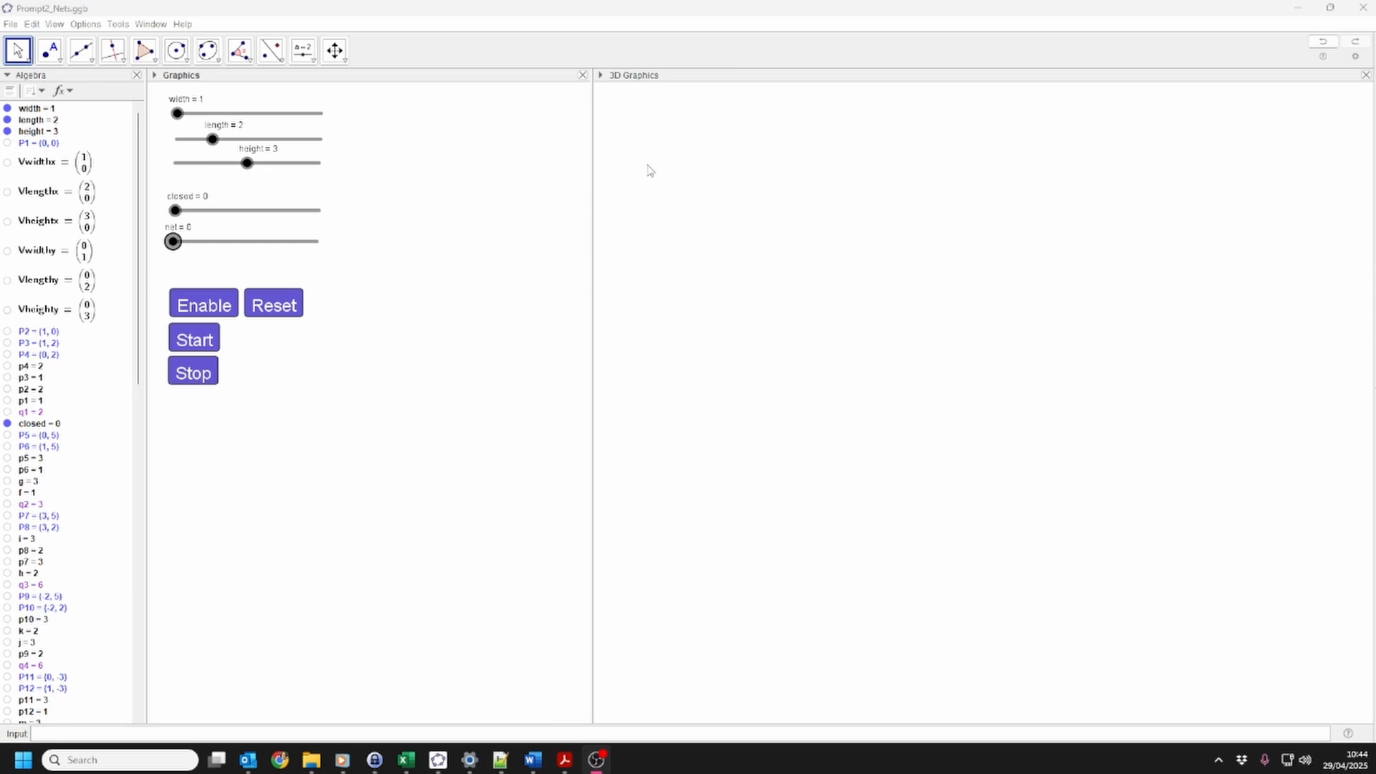
pyautogui.click(217, 308)
pyautogui.click(195, 341)
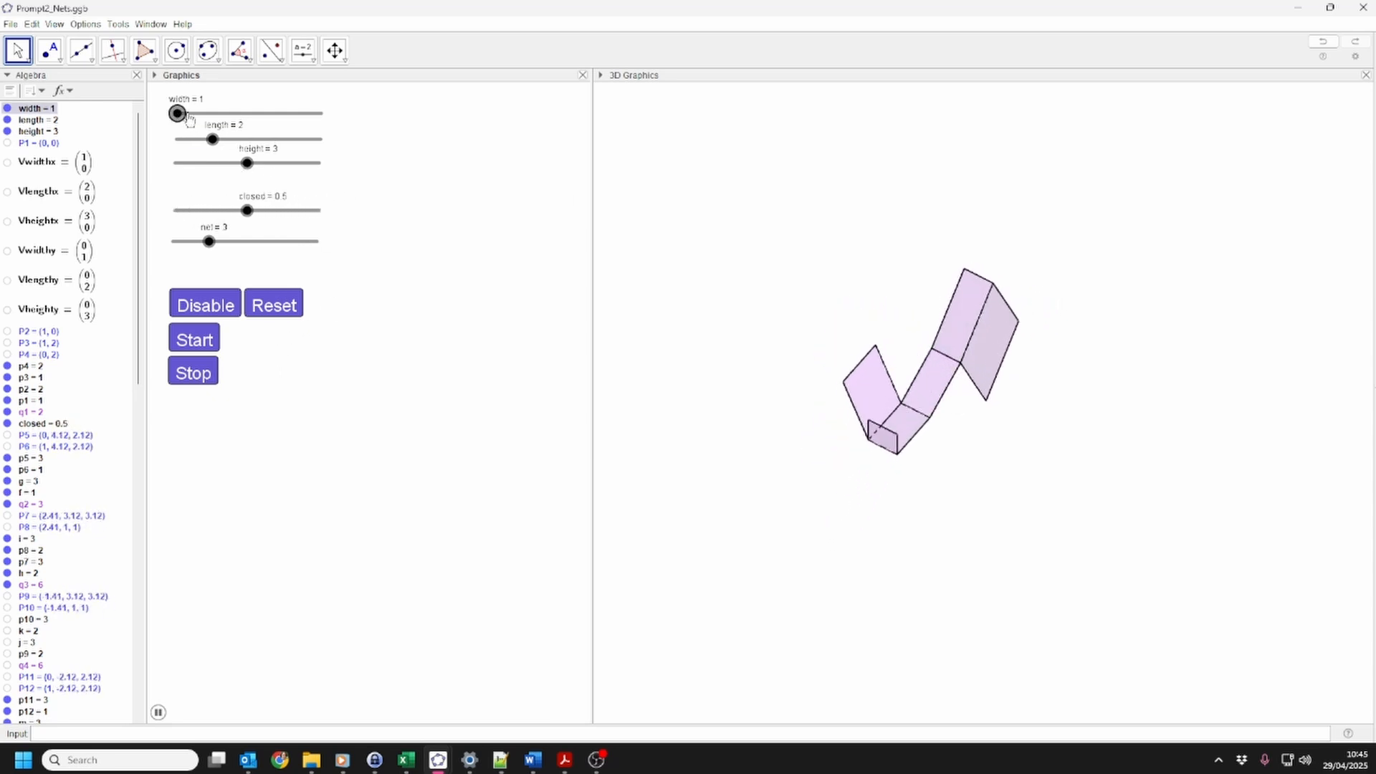
pyautogui.moveTo(178, 114); pyautogui.dragTo(211, 164)
pyautogui.click(214, 139)
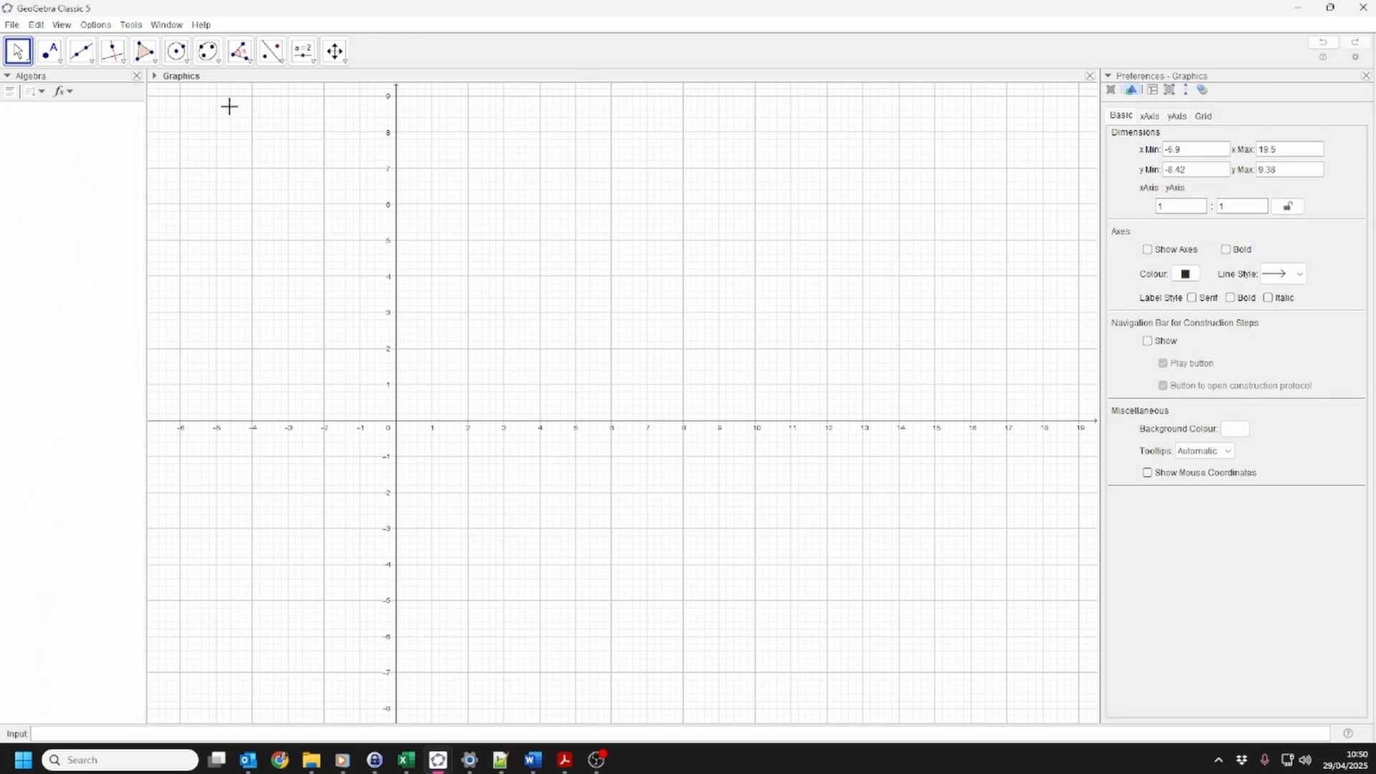
# Create a number slider named width with a range of 1 to 5 and an increment of 1
pyautogui.click(300, 59)
pyautogui.click(185, 114)
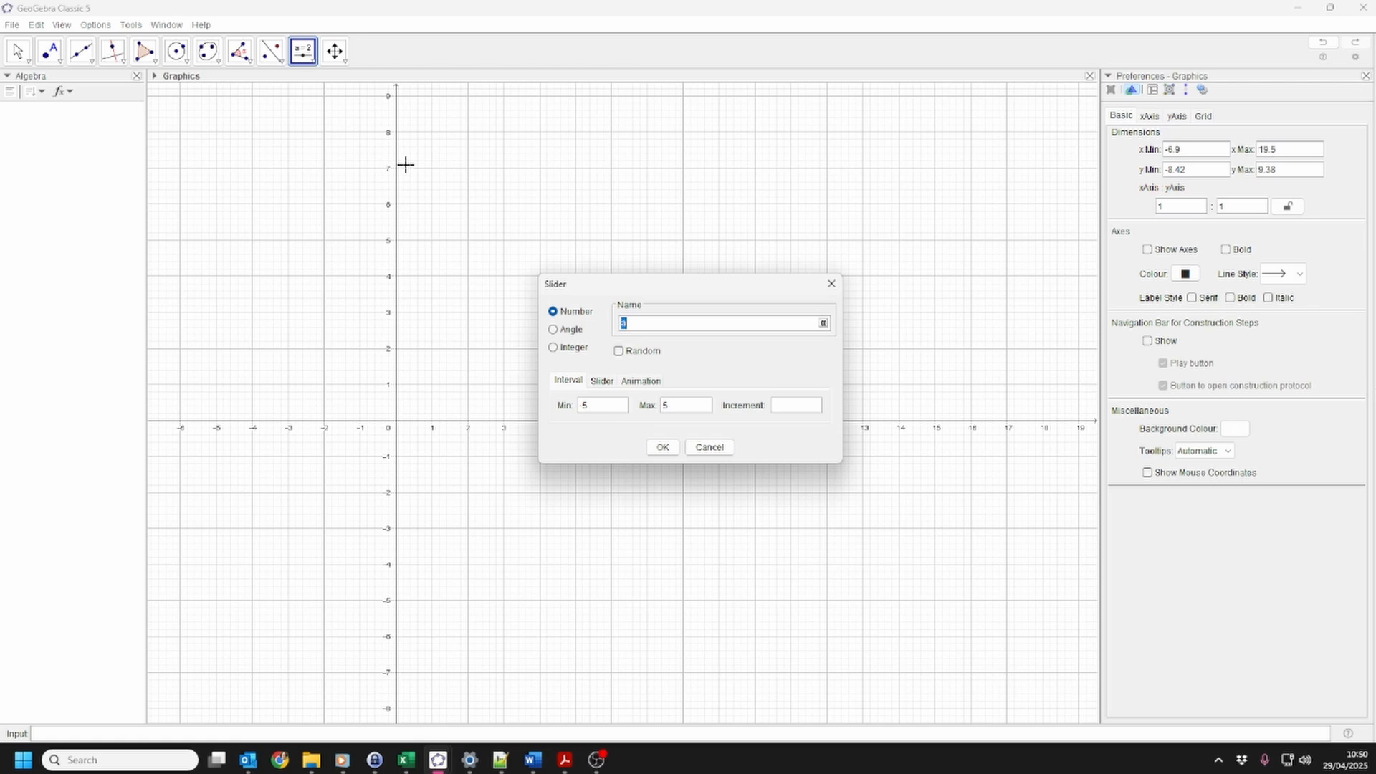
pyautogui.write('width')
pyautogui.click(584, 405)
pyautogui.write('1')
pyautogui.click(662, 447)
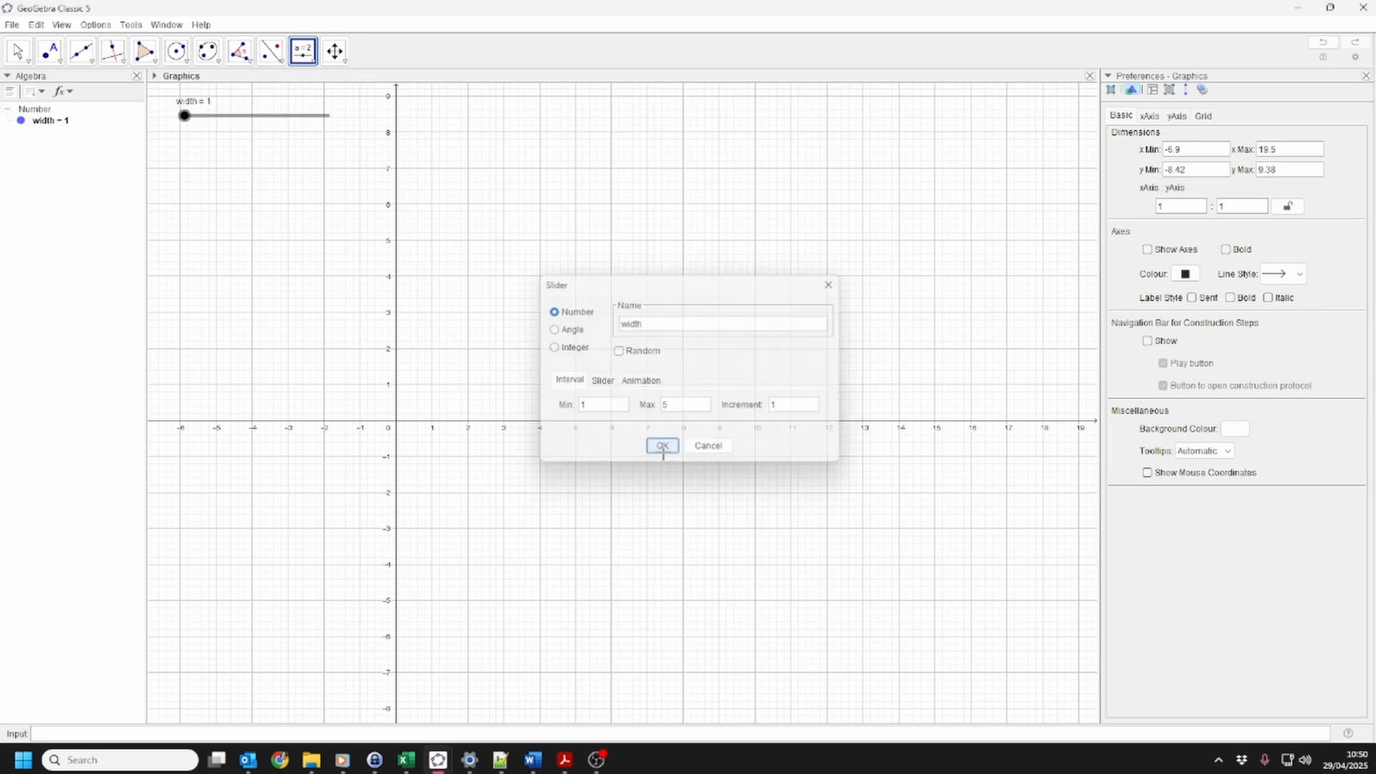
# Add a number slider named length below the width slider, with a minimum of 1 and a maximum of 5
pyautogui.click(184, 147)
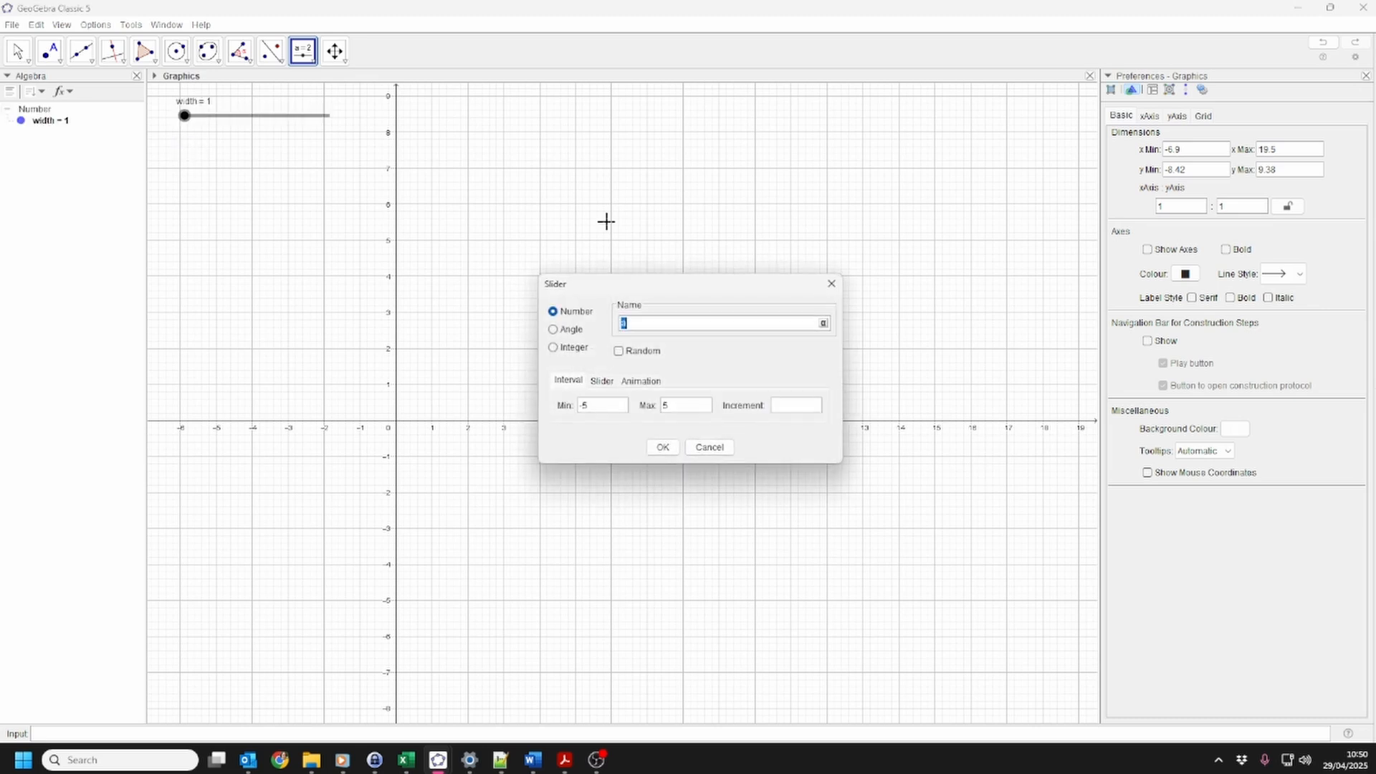
pyautogui.write('length')
pyautogui.click(596, 405)
pyautogui.write('1')
pyautogui.click(663, 447)
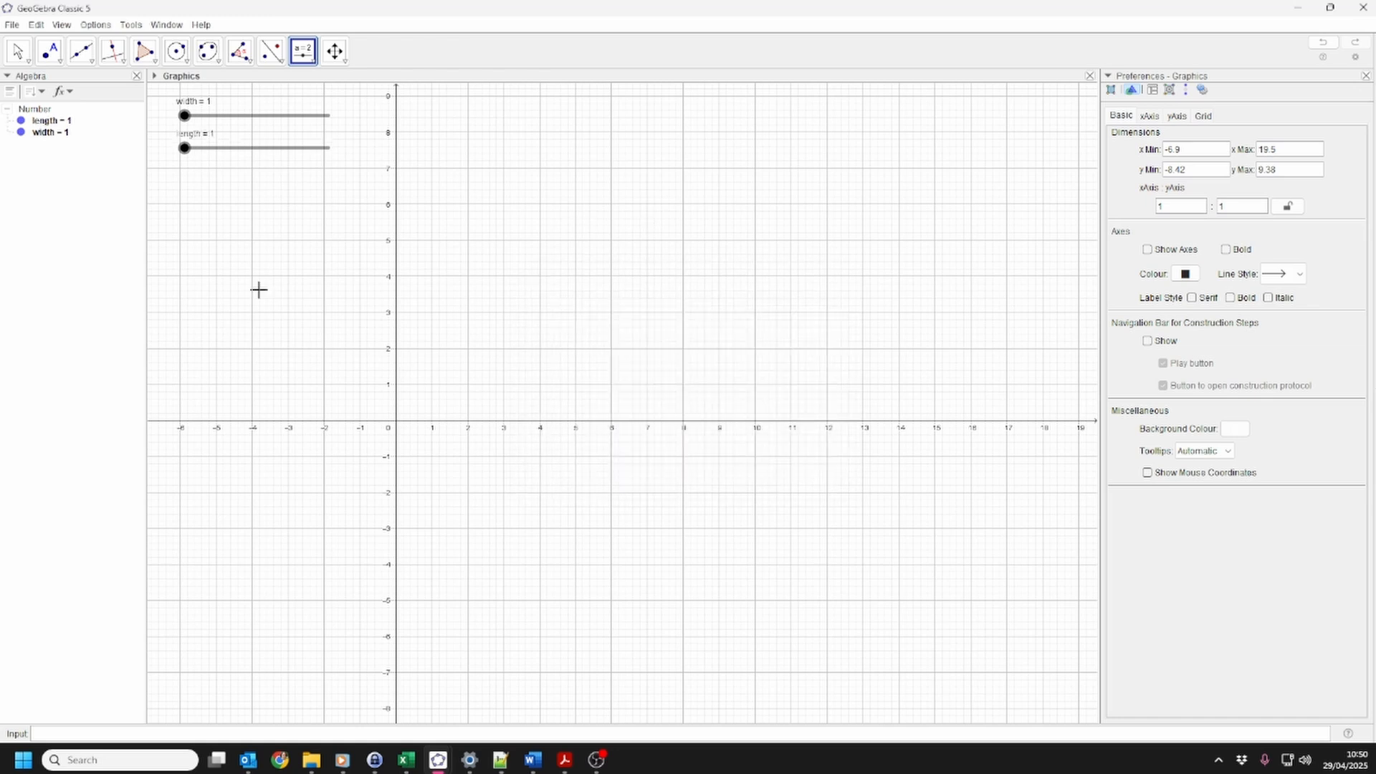
# Add a number slider named height below the length slider, ranging from 1 to 5 with an increment of 1
pyautogui.click(181, 182)
pyautogui.write('h')
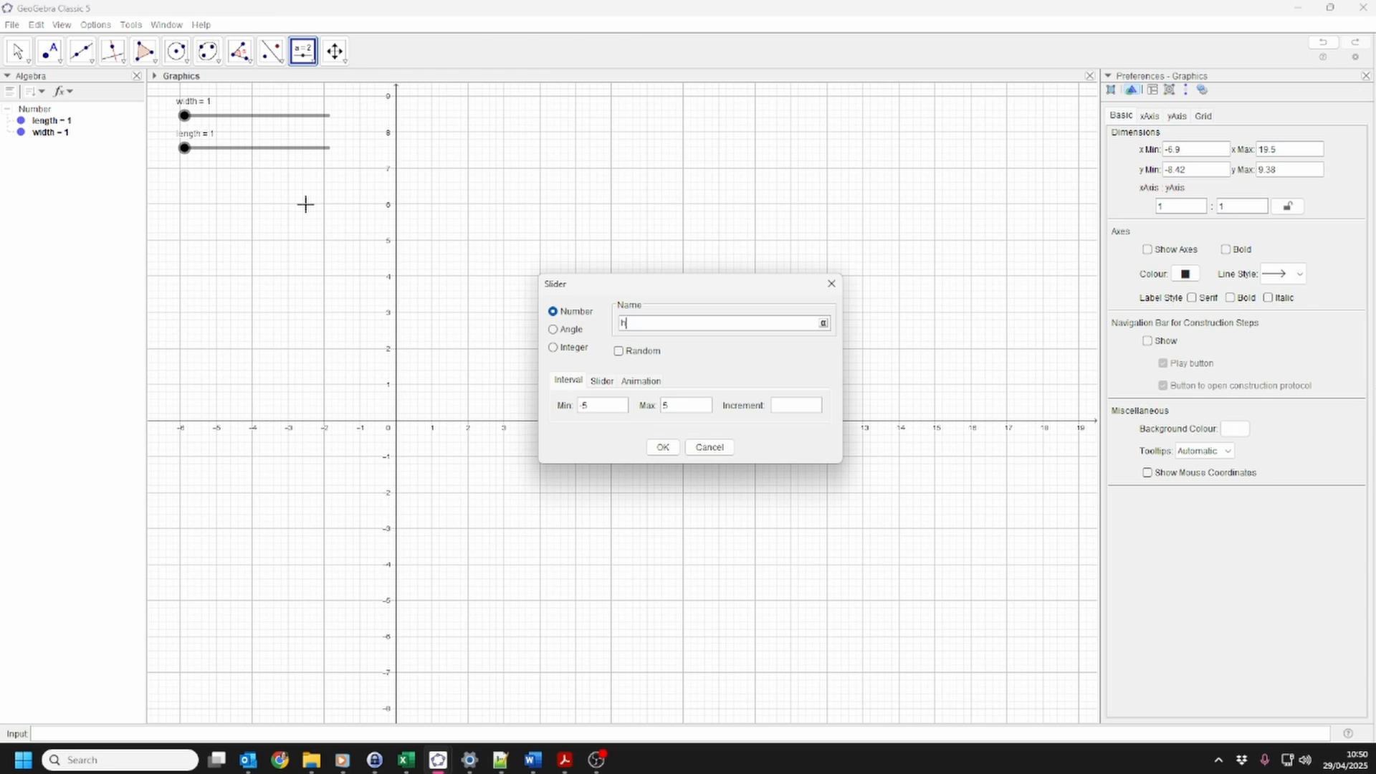
pyautogui.write('eight')
pyautogui.moveTo(600, 406); pyautogui.dragTo(570, 411)
pyautogui.write('1')
pyautogui.click(789, 407)
pyautogui.write('1')
pyautogui.click(663, 447)
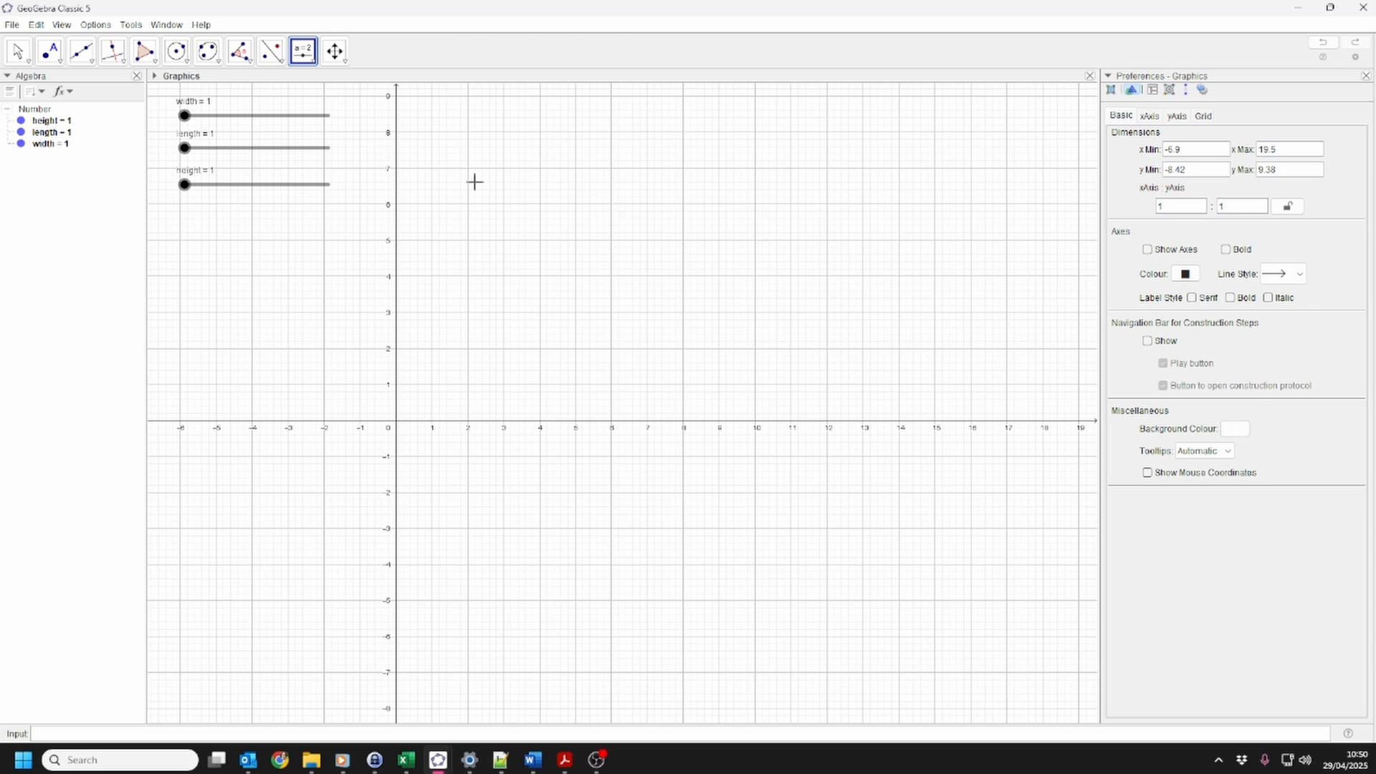
# Set the length slider to 2 and the height slider to 3
pyautogui.click(18, 51)
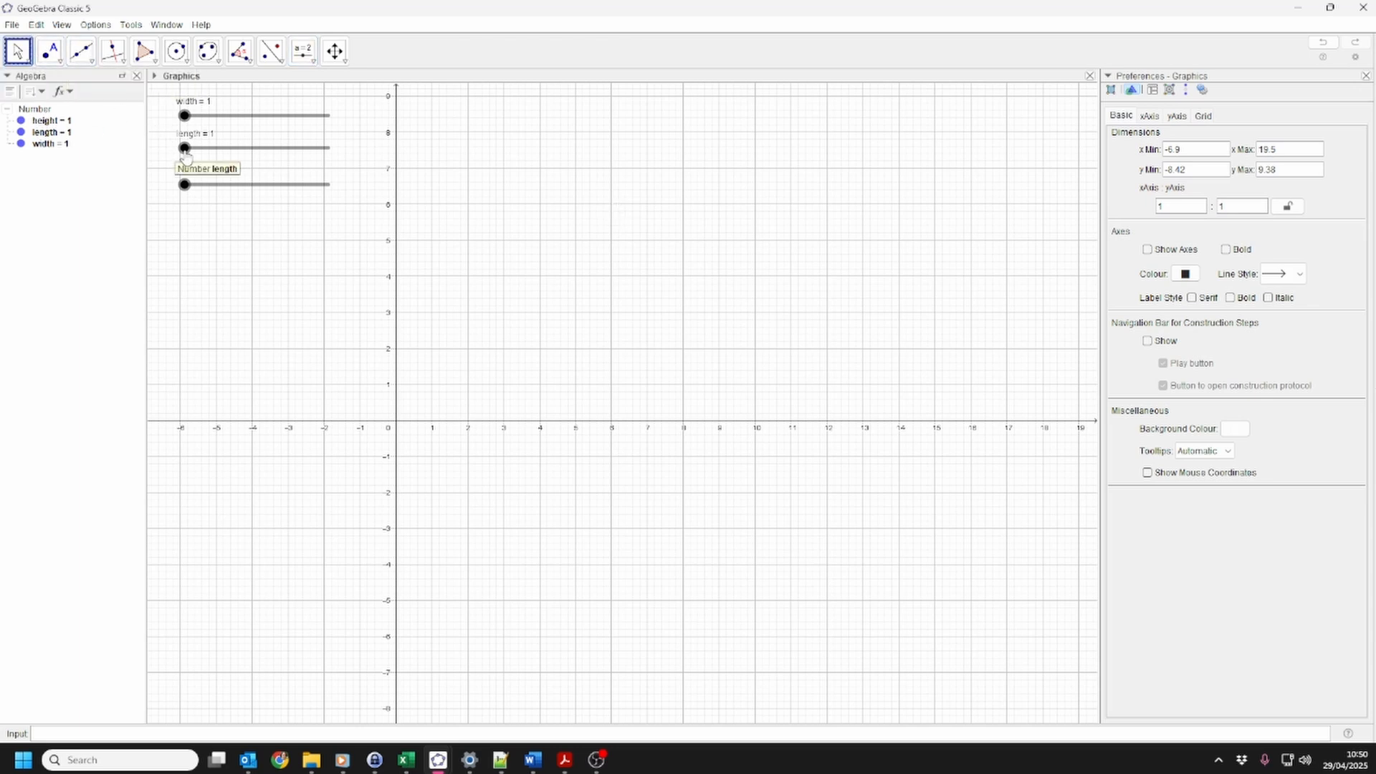
pyautogui.click(220, 148)
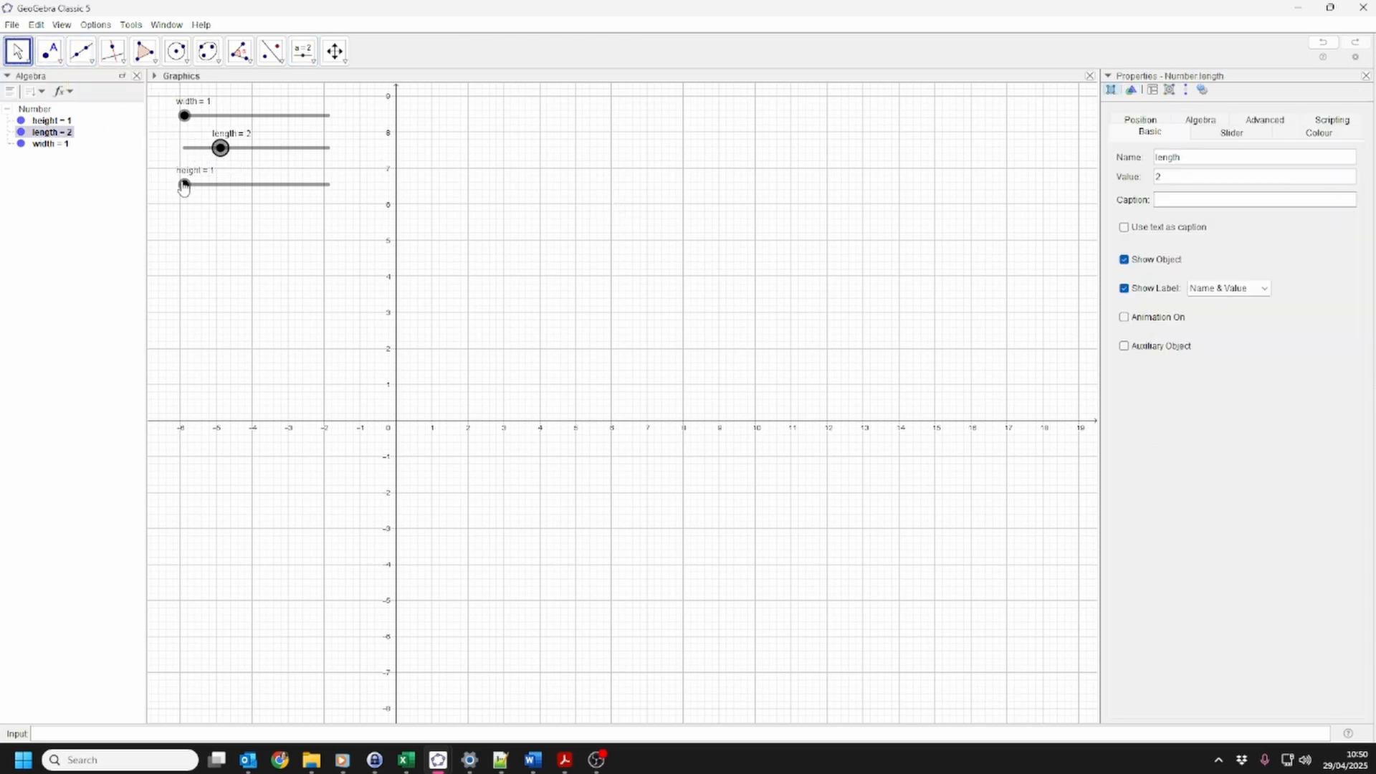
pyautogui.moveTo(185, 185); pyautogui.dragTo(221, 185)
pyautogui.click(239, 186)
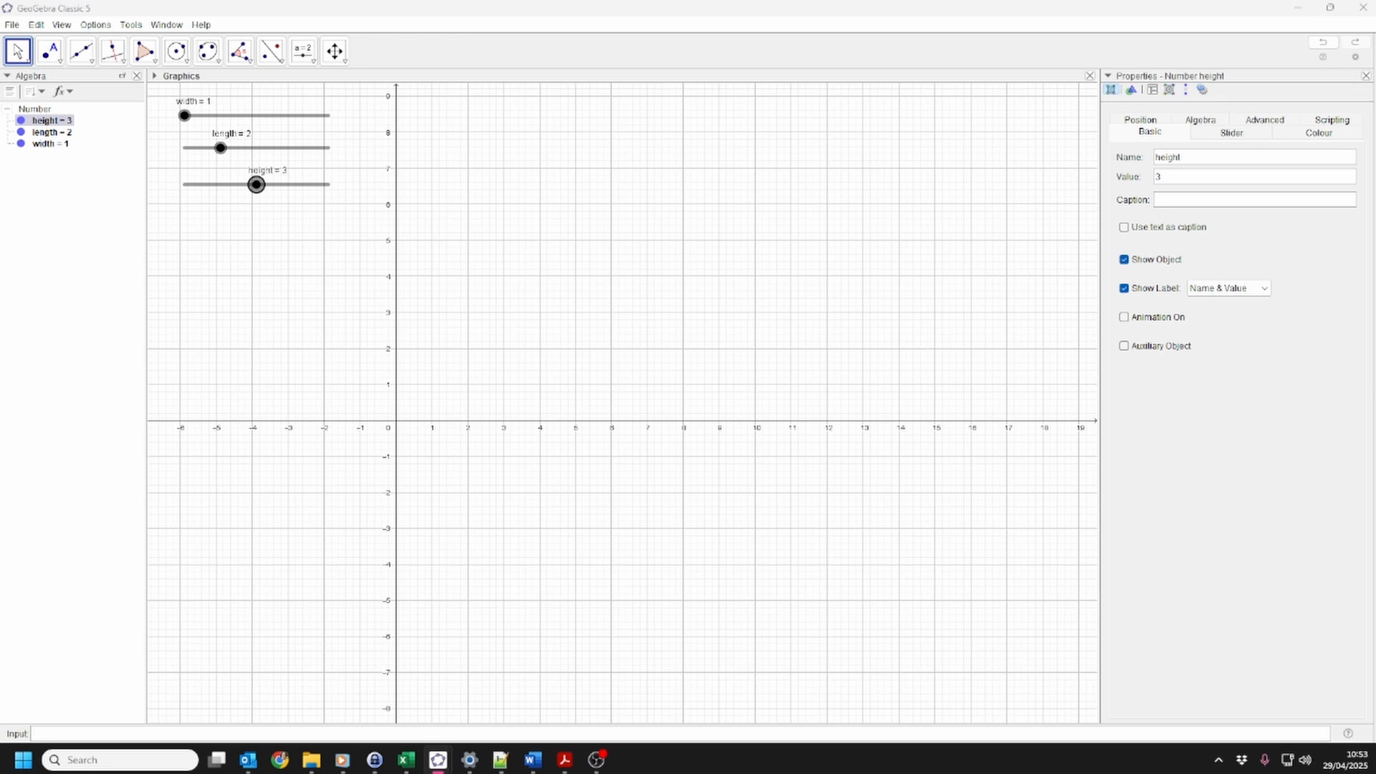
# Define the vector Vwidthx=Vector((0,0),(width,0)) and test it with the width slider, leaving width at 1
pyautogui.click(335, 735)
pyautogui.write('Vwidthx')
pyautogui.write('=Vect')
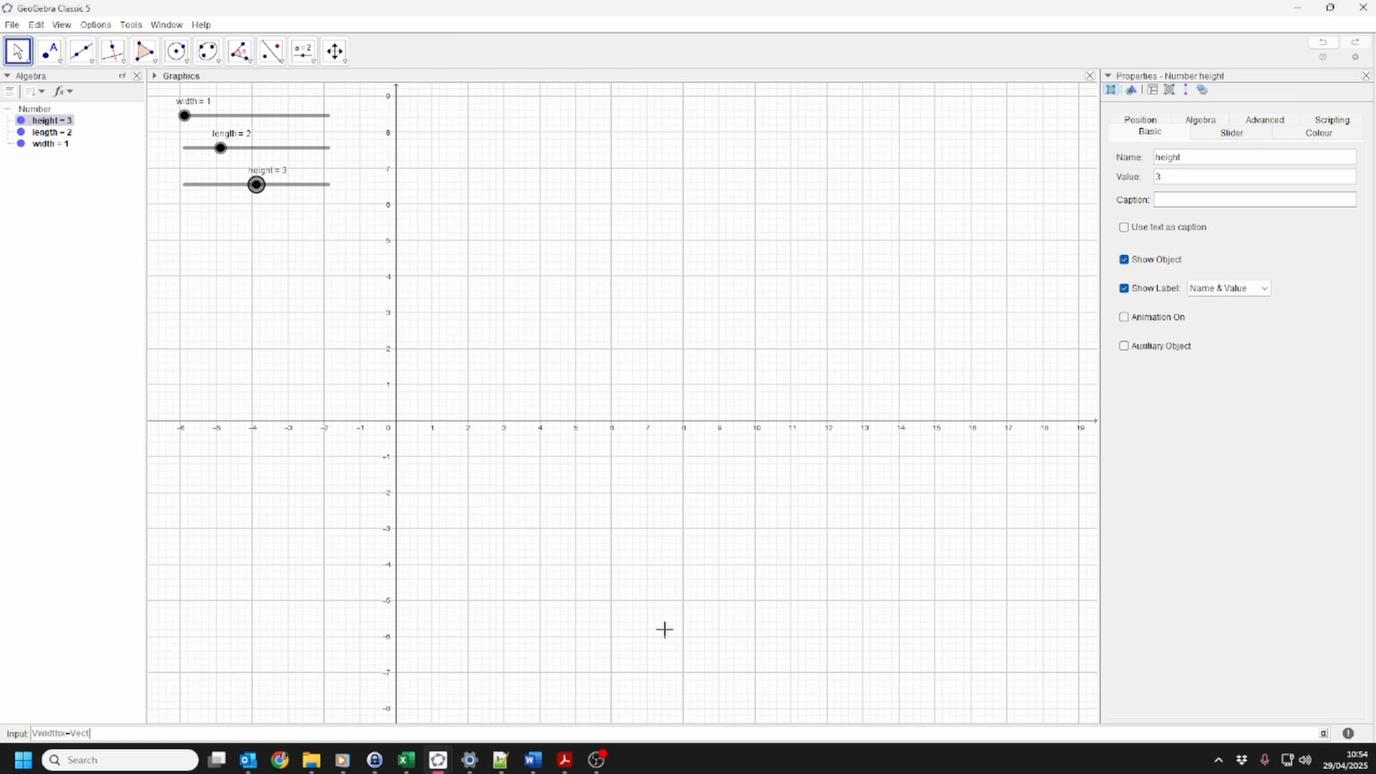
pyautogui.write('or((0,0),(')
pyautogui.write('idth,0')
pyautogui.press('Return')
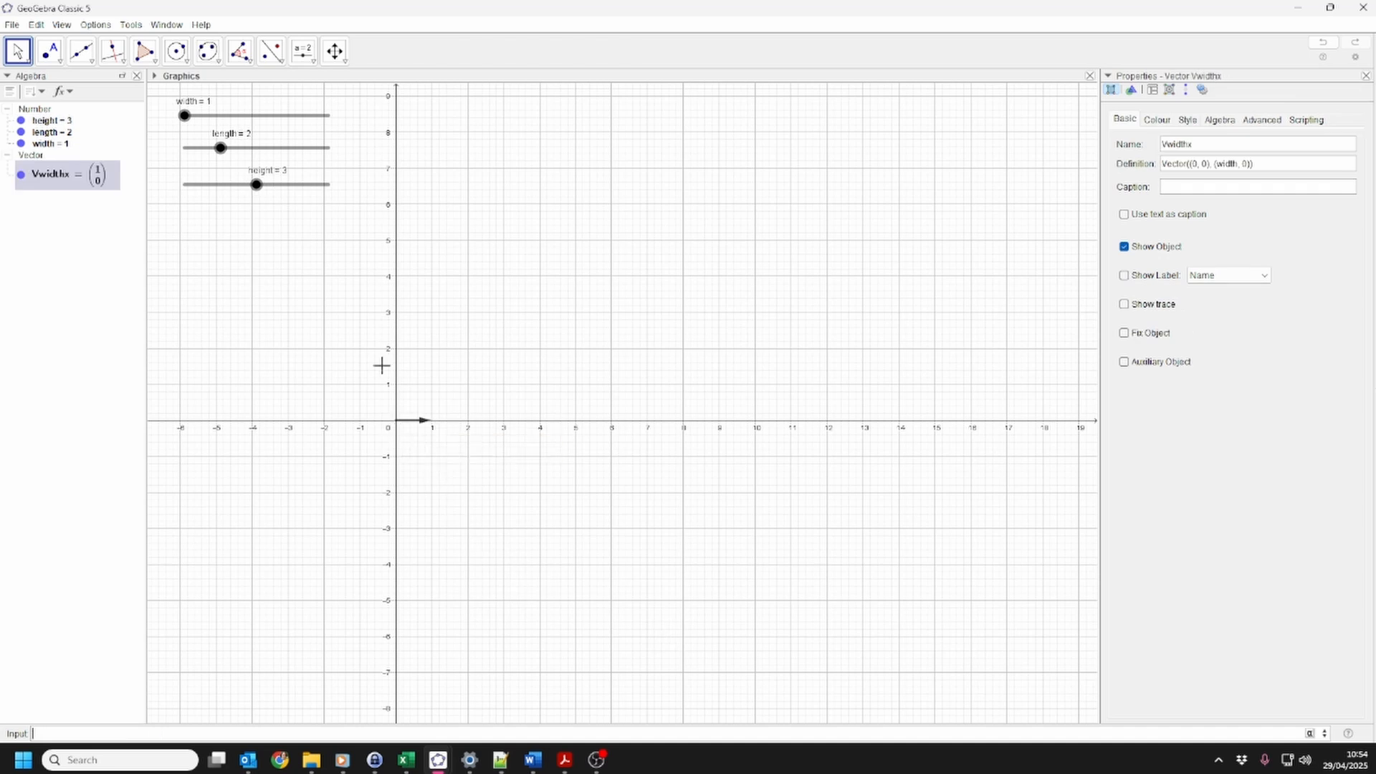
pyautogui.moveTo(185, 116)
pyautogui.mouseDown()
pyautogui.moveTo(323, 132)
pyautogui.moveTo(175, 132)
pyautogui.mouseUp()
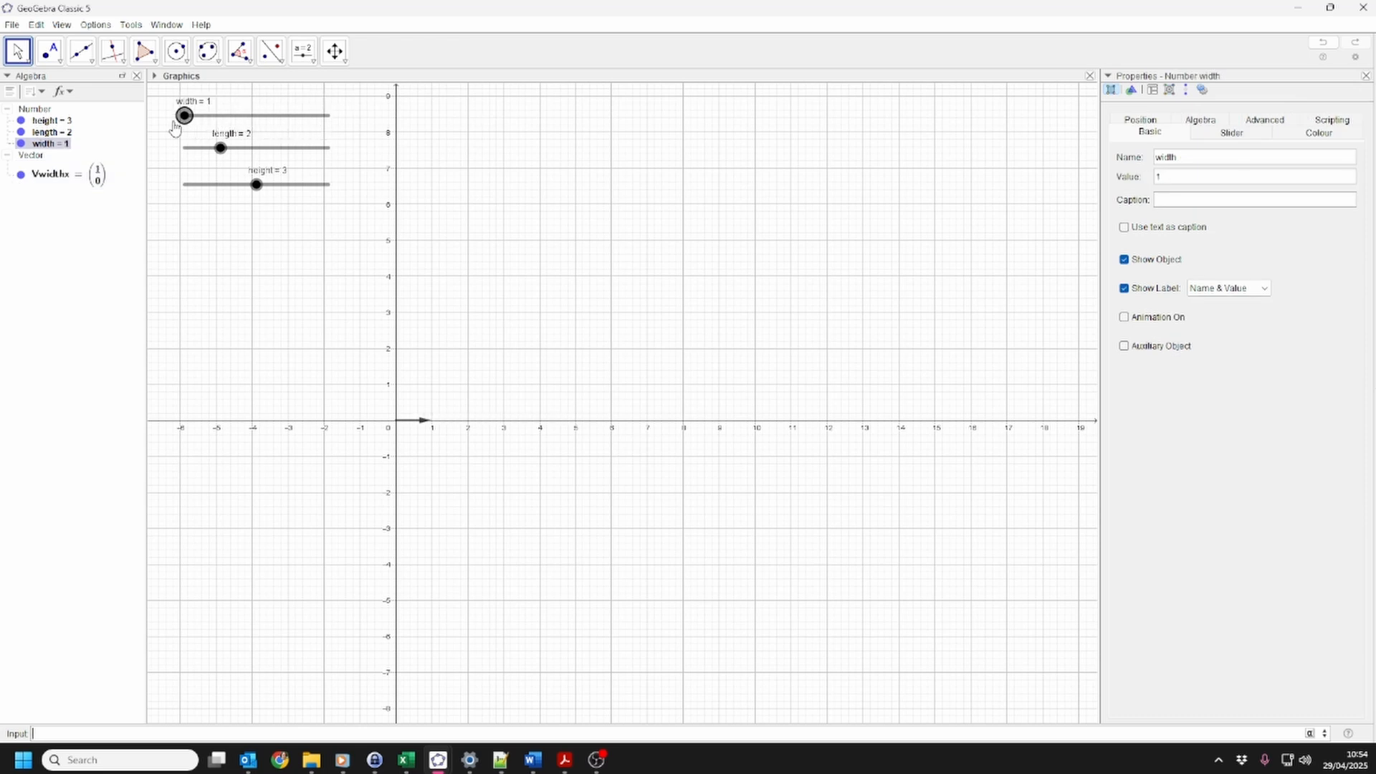
# Define the horizontal vector Vlengthx=Vector((0,0),(length,0))
pyautogui.click(184, 732)
pyautogui.write('V')
pyautogui.write('length)')
pyautogui.write('=Vector((0,0),(len')
pyautogui.write('gth,0')
pyautogui.press('Return')
# Define the vector Vheightx=Vector((0,0),(height,0)) and test the length and height sliders, leaving them at 2 and 3
pyautogui.write('V')
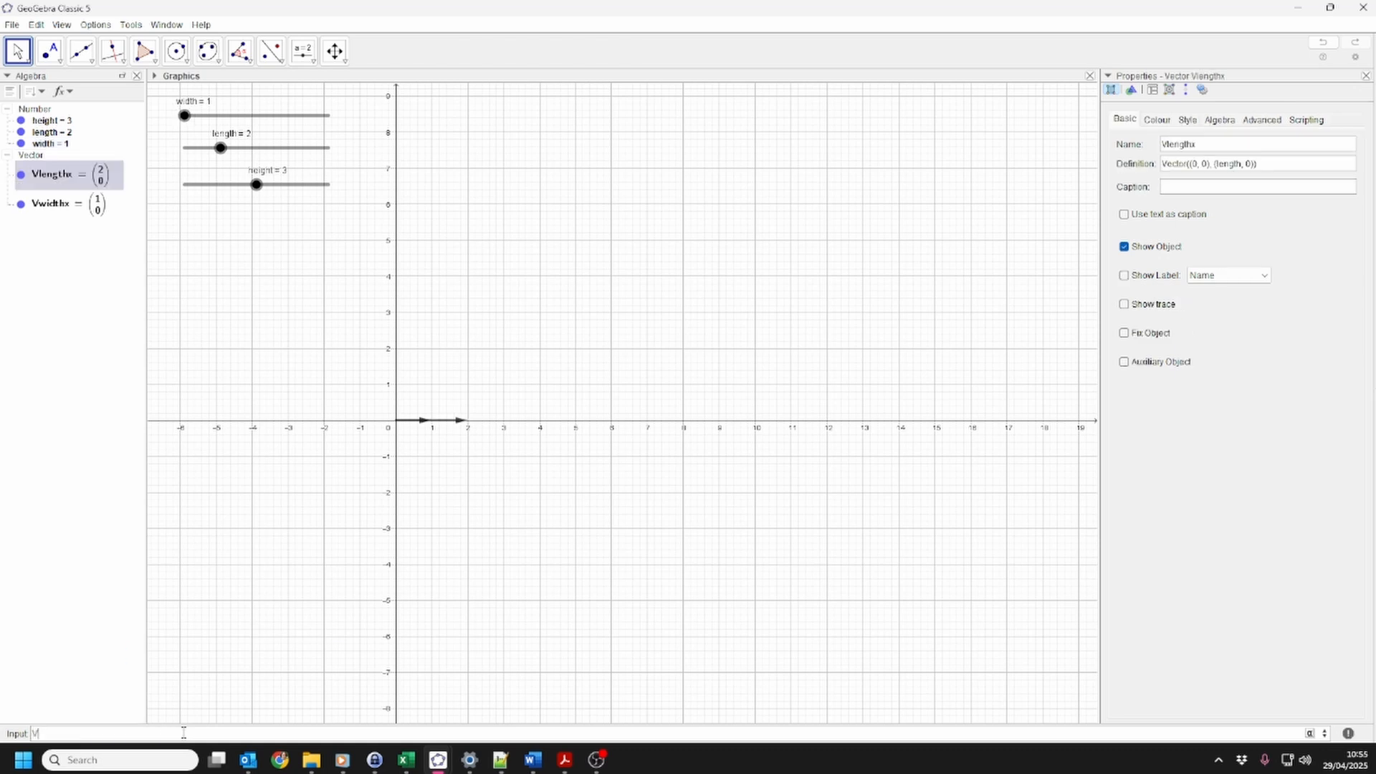
pyautogui.write('heightx=Vector((0,0), (height,0')
pyautogui.press('Return')
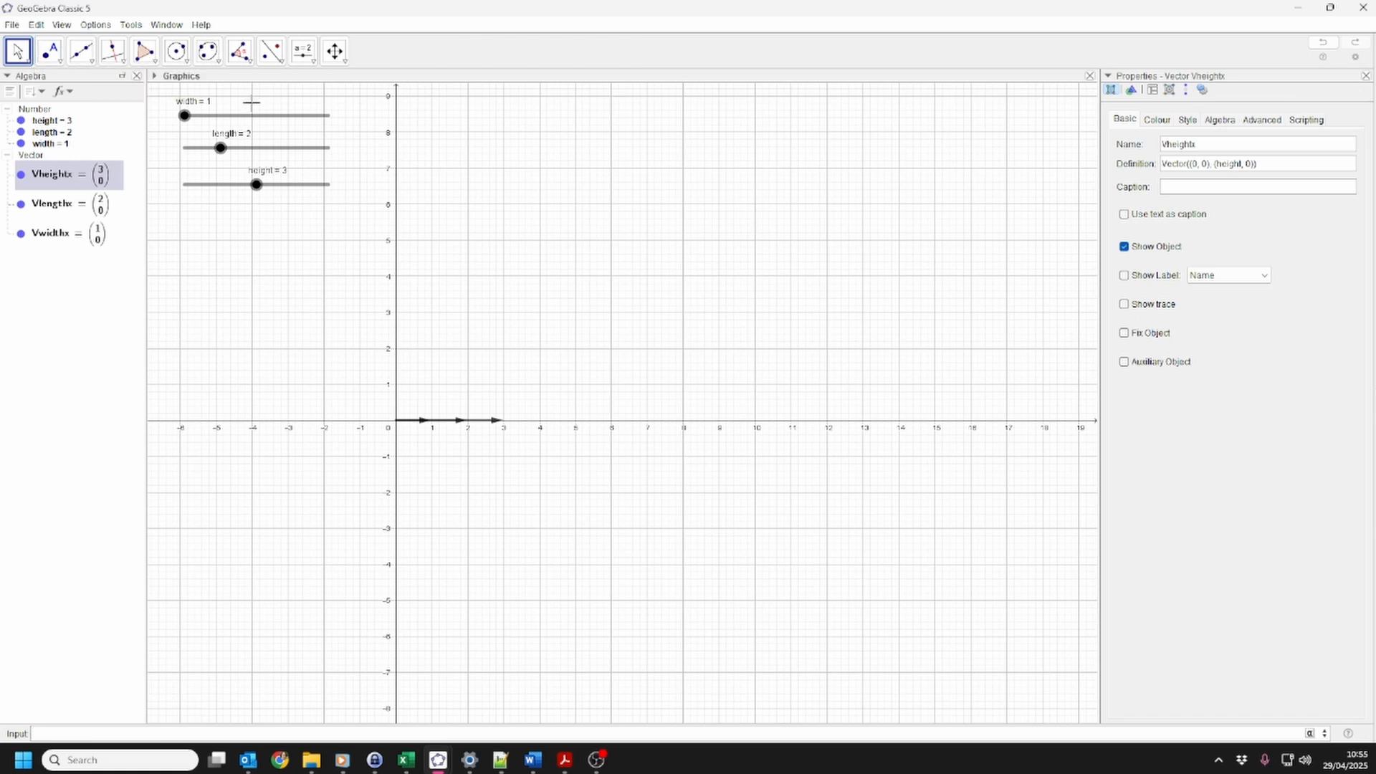
pyautogui.moveTo(221, 150); pyautogui.dragTo(264, 194)
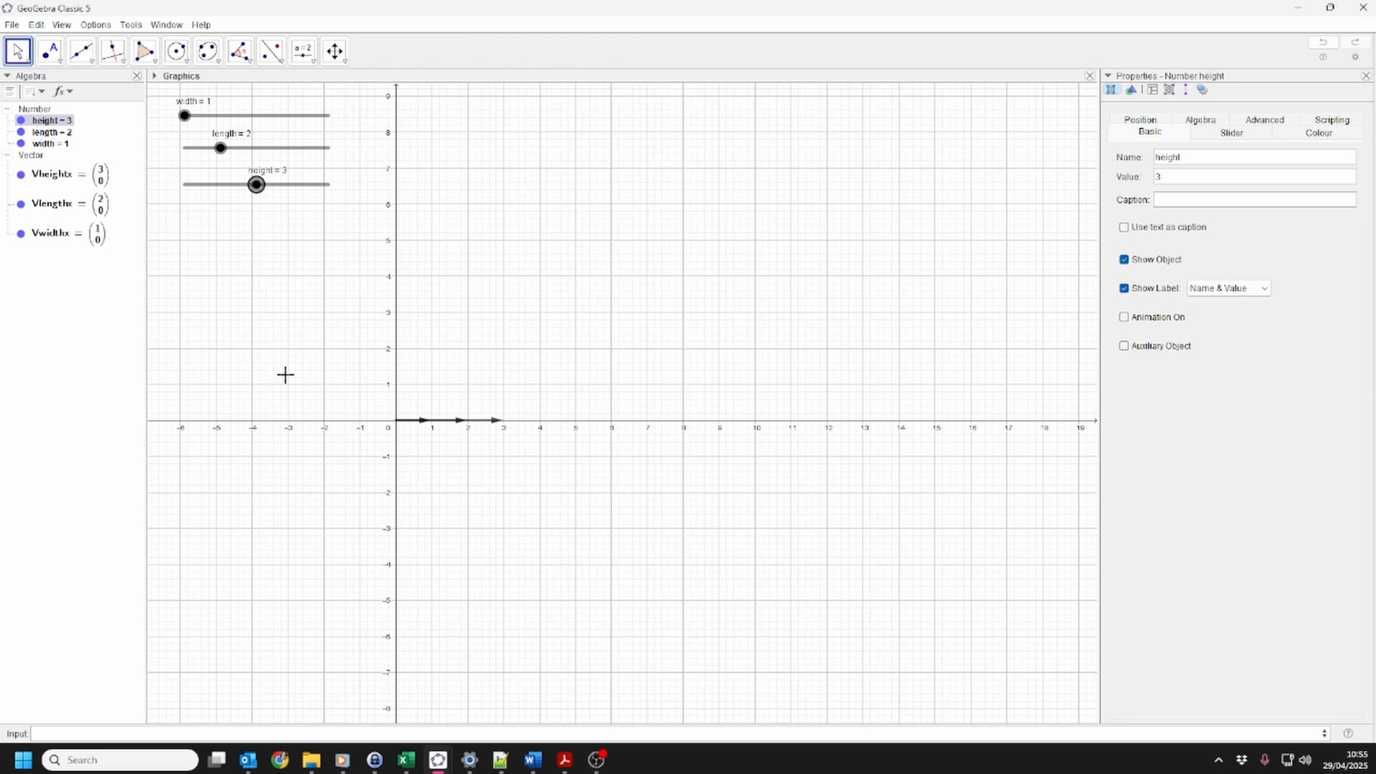
# Define the vertical vector Vwidthy=Vector((0,0),(0,width))
pyautogui.click(180, 733)
pyautogui.write('Vwidthx=Vector((0,0),(')
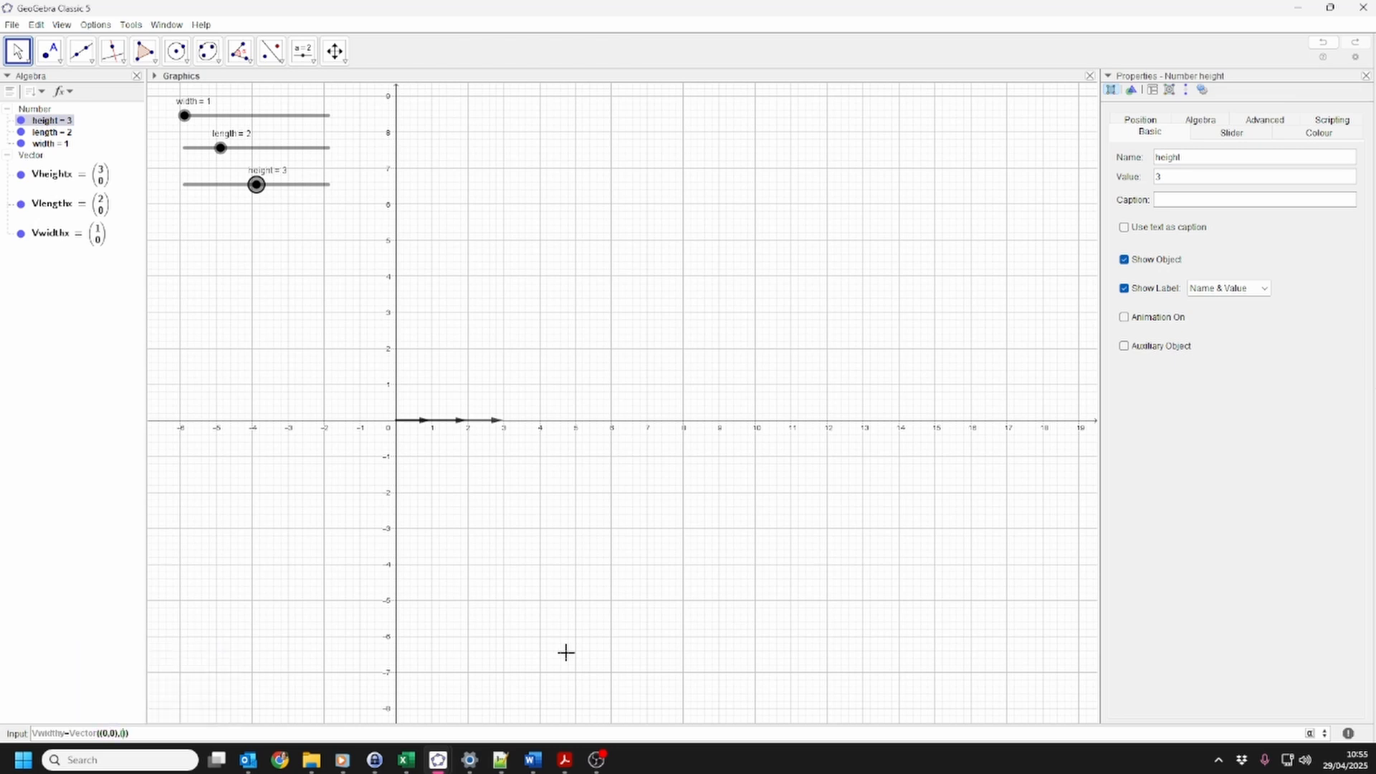
pyautogui.write('0,width')
pyautogui.press('Return')
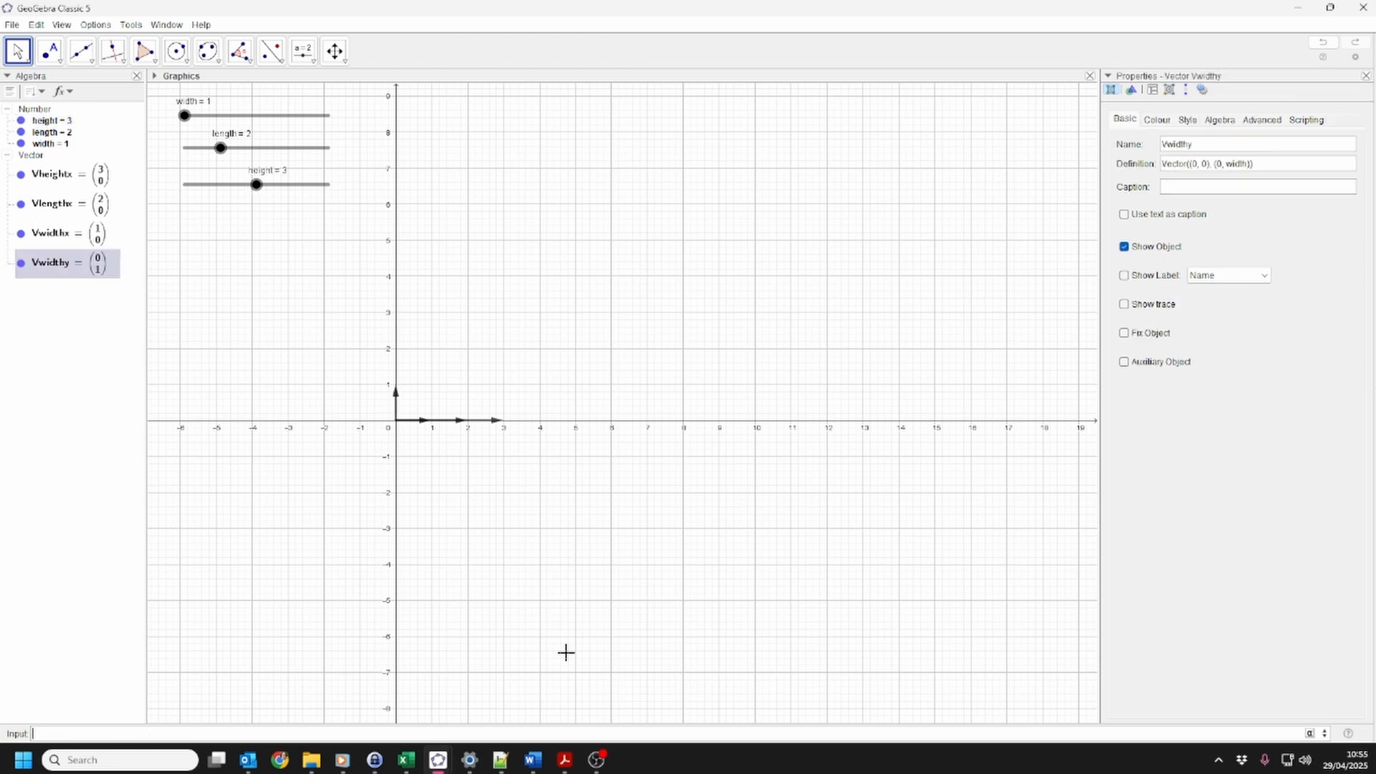
# Define the vertical vector Vlengthy=Vector((0,0),(0,length))
pyautogui.write('Ve')
pyautogui.press('BackSpace')
pyautogui.write('lengthy=Vector((0,0),(0,length))')
pyautogui.press('Return')
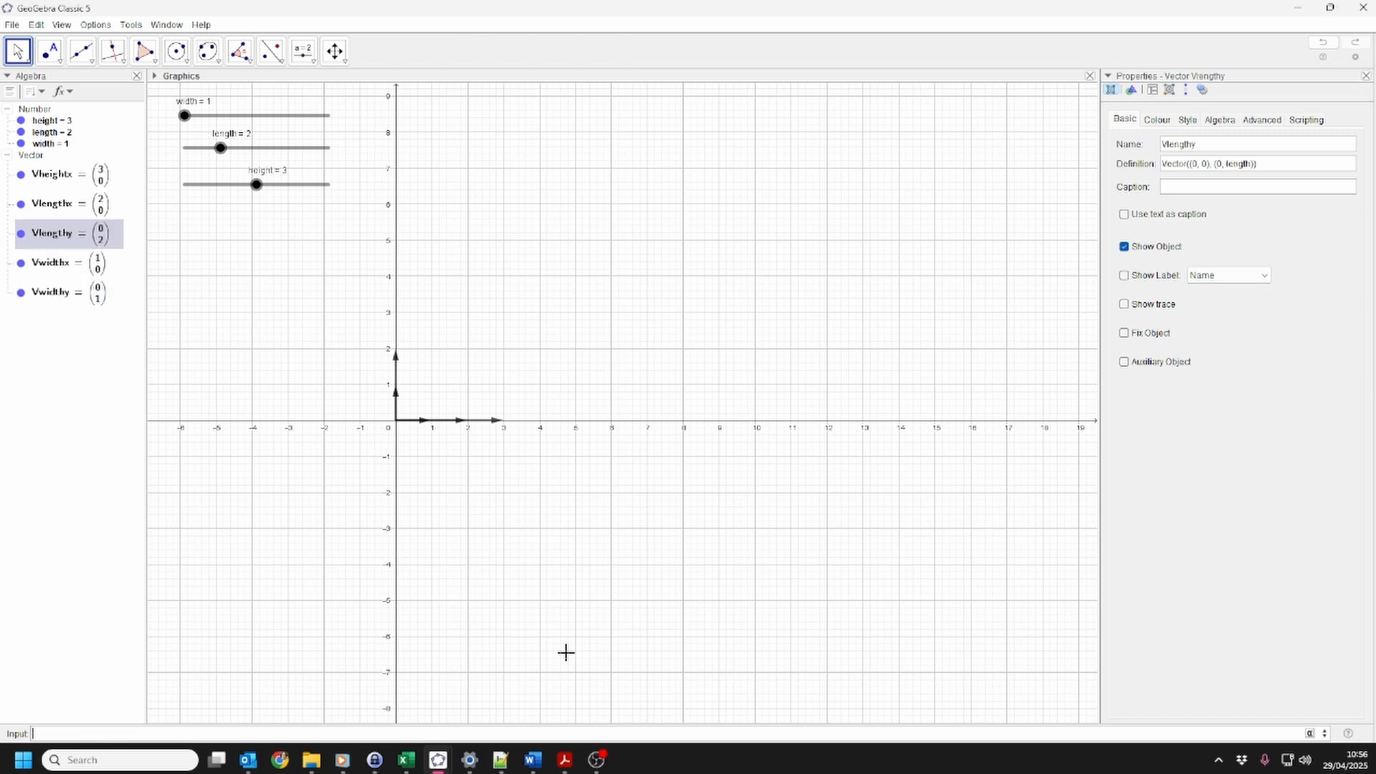
# Define the vector Vheighty=Vector((0,0),(0,height)) and test the three sliders, leaving height at 3, length at 2 and width at 1
pyautogui.write('Vheight')
pyautogui.write('y=(')
pyautogui.write('Vector((0,0), (0,height')
pyautogui.press('Return')
pyautogui.moveTo(256, 185)
pyautogui.mouseDown()
pyautogui.moveTo(293, 185)
pyautogui.moveTo(270, 192)
pyautogui.mouseUp()
pyautogui.moveTo(220, 148)
pyautogui.mouseDown()
pyautogui.moveTo(256, 149)
pyautogui.moveTo(220, 149)
pyautogui.mouseUp()
pyautogui.click(185, 115)
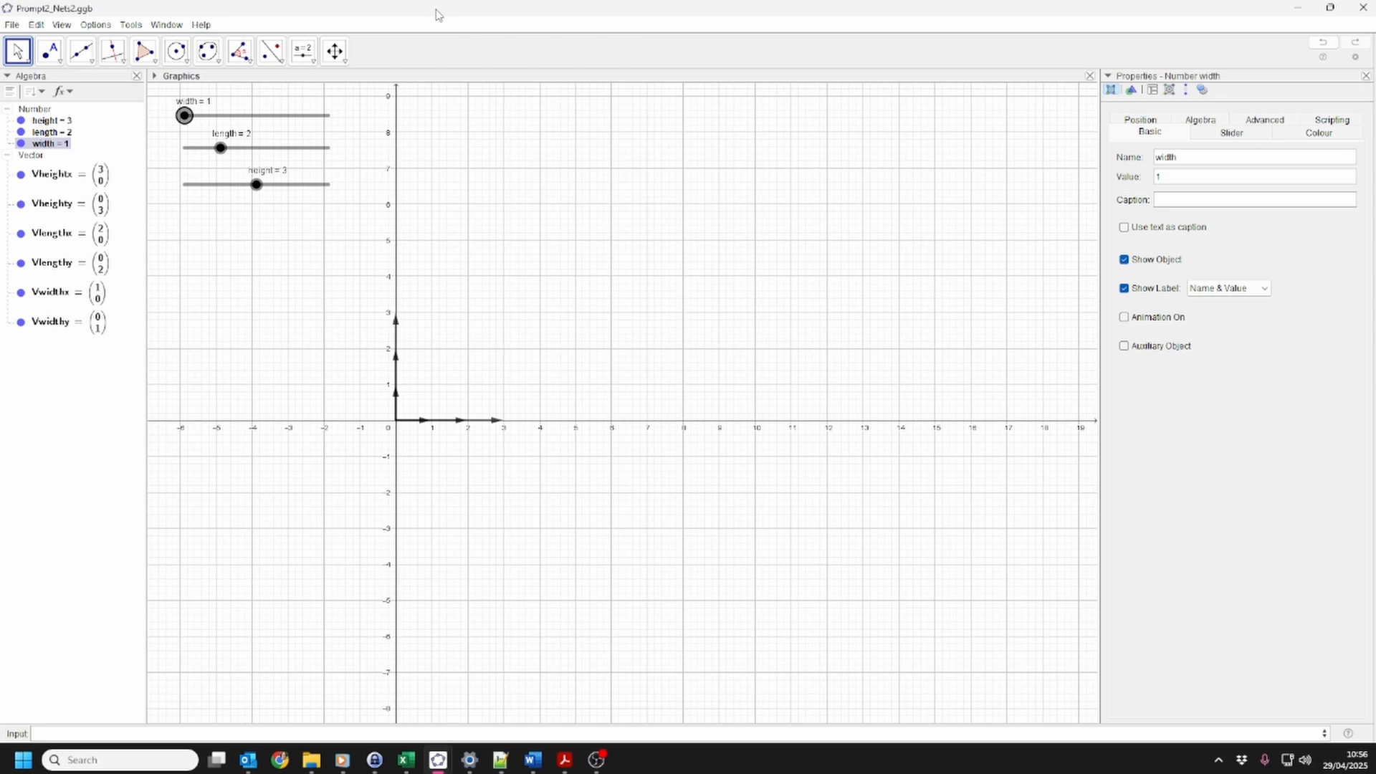
# Hide all six vectors for height, length and width from the graphics view
pyautogui.click(22, 174)
pyautogui.click(21, 204)
pyautogui.click(22, 233)
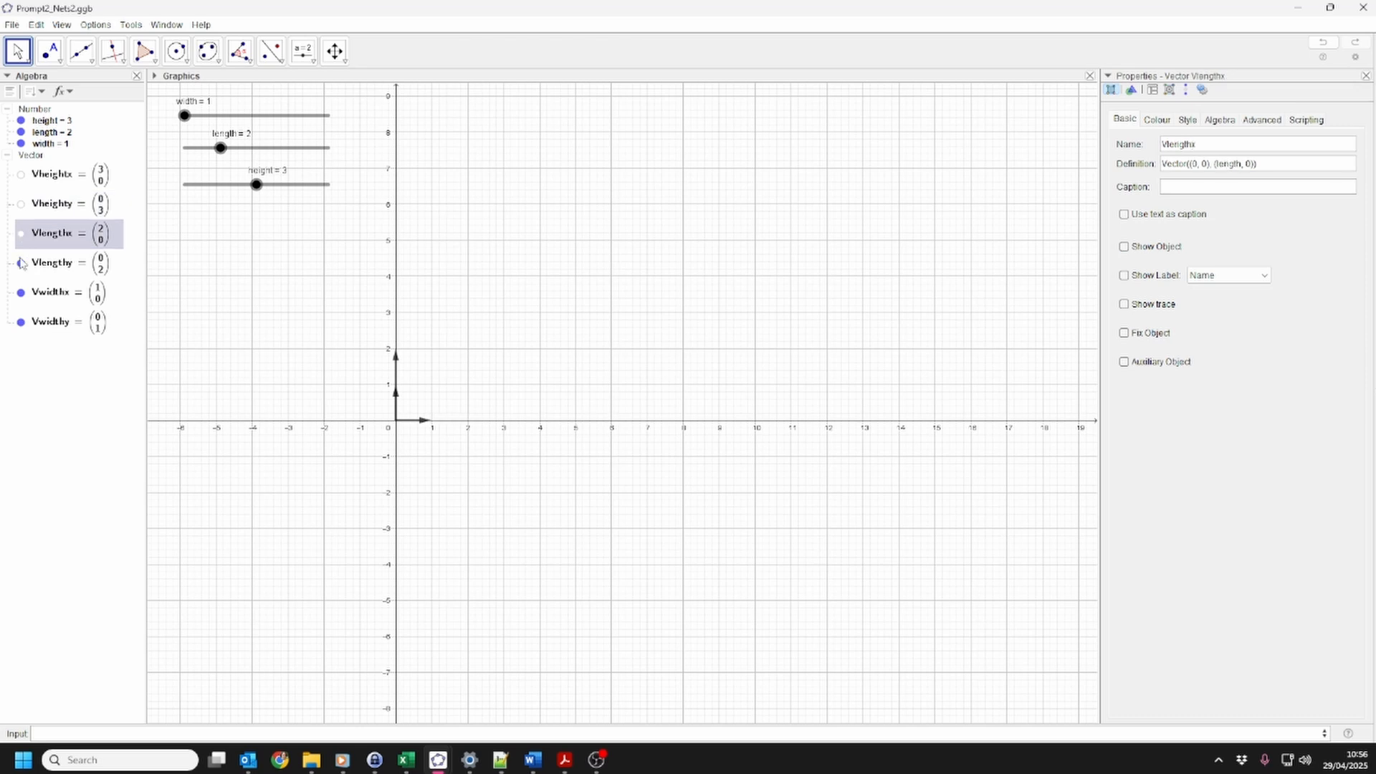
pyautogui.click(21, 262)
pyautogui.click(21, 293)
pyautogui.click(21, 322)
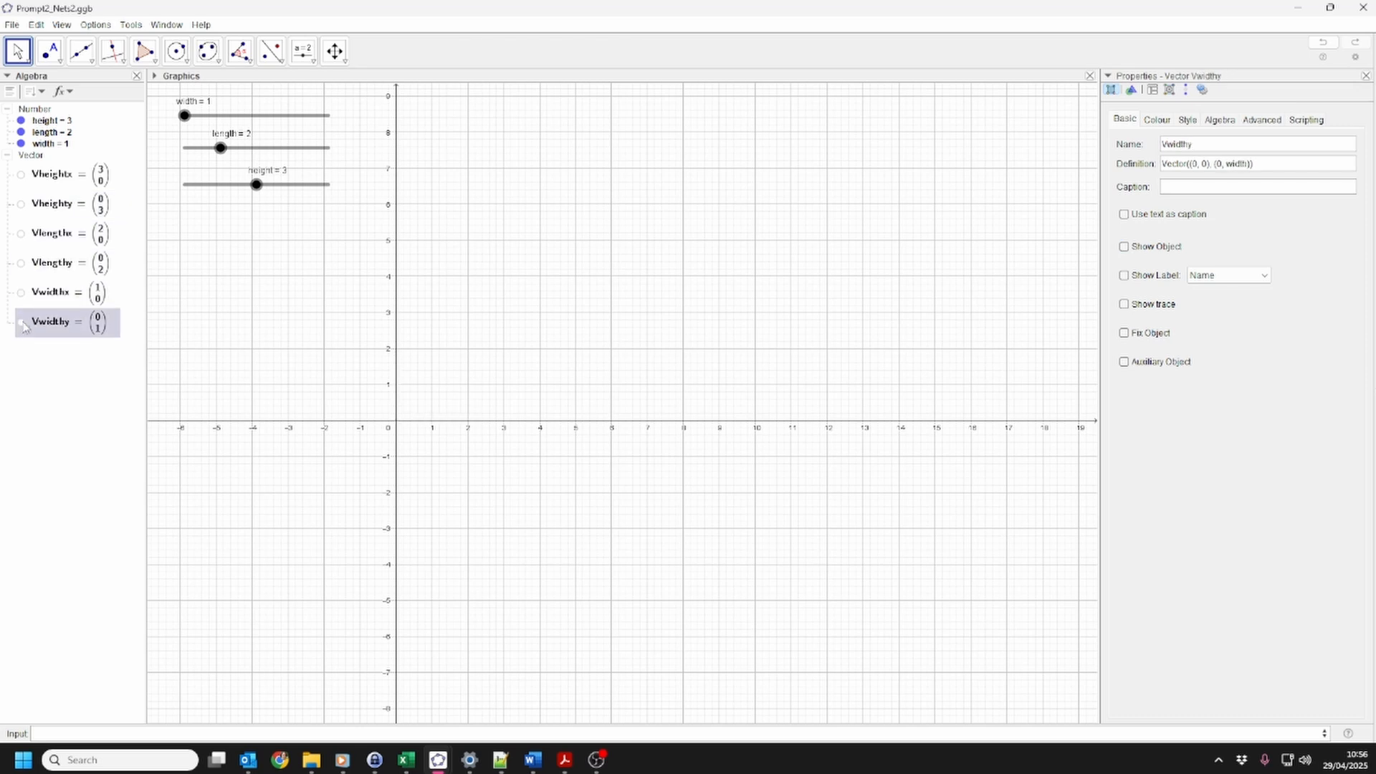
# Create a point at the origin (0, 0) and rename it P1
pyautogui.click(132, 732)
pyautogui.write('(0, 0')
pyautogui.press('Return')
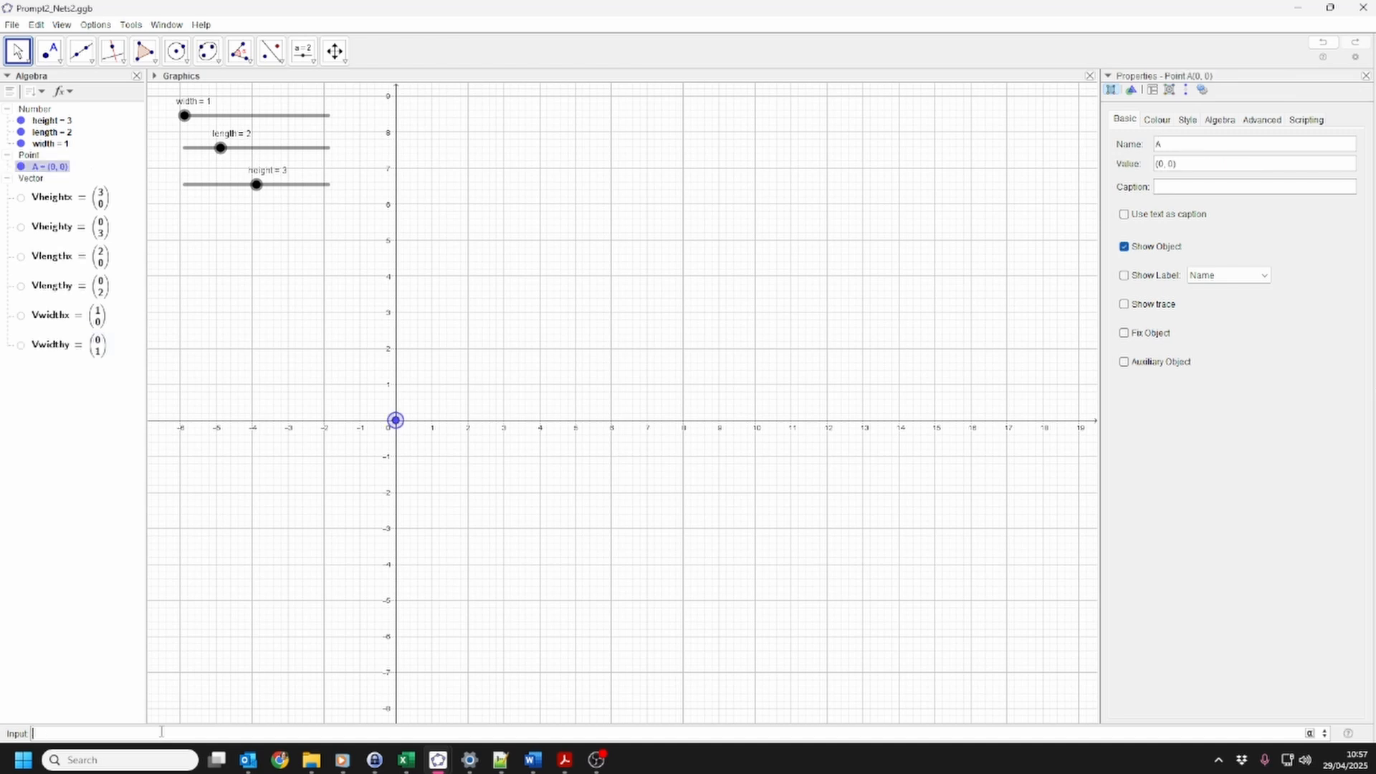
pyautogui.rightClick(41, 168)
pyautogui.click(86, 291)
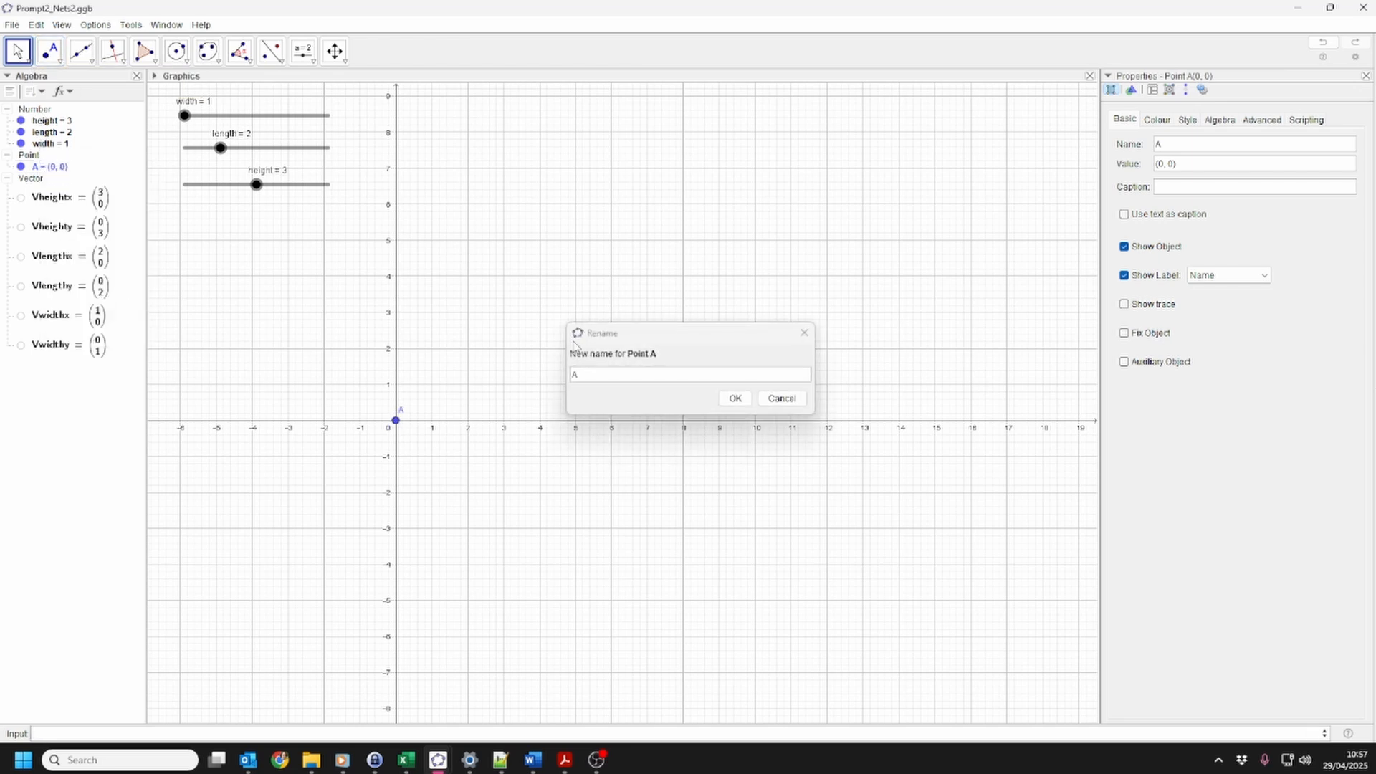
pyautogui.click(573, 374)
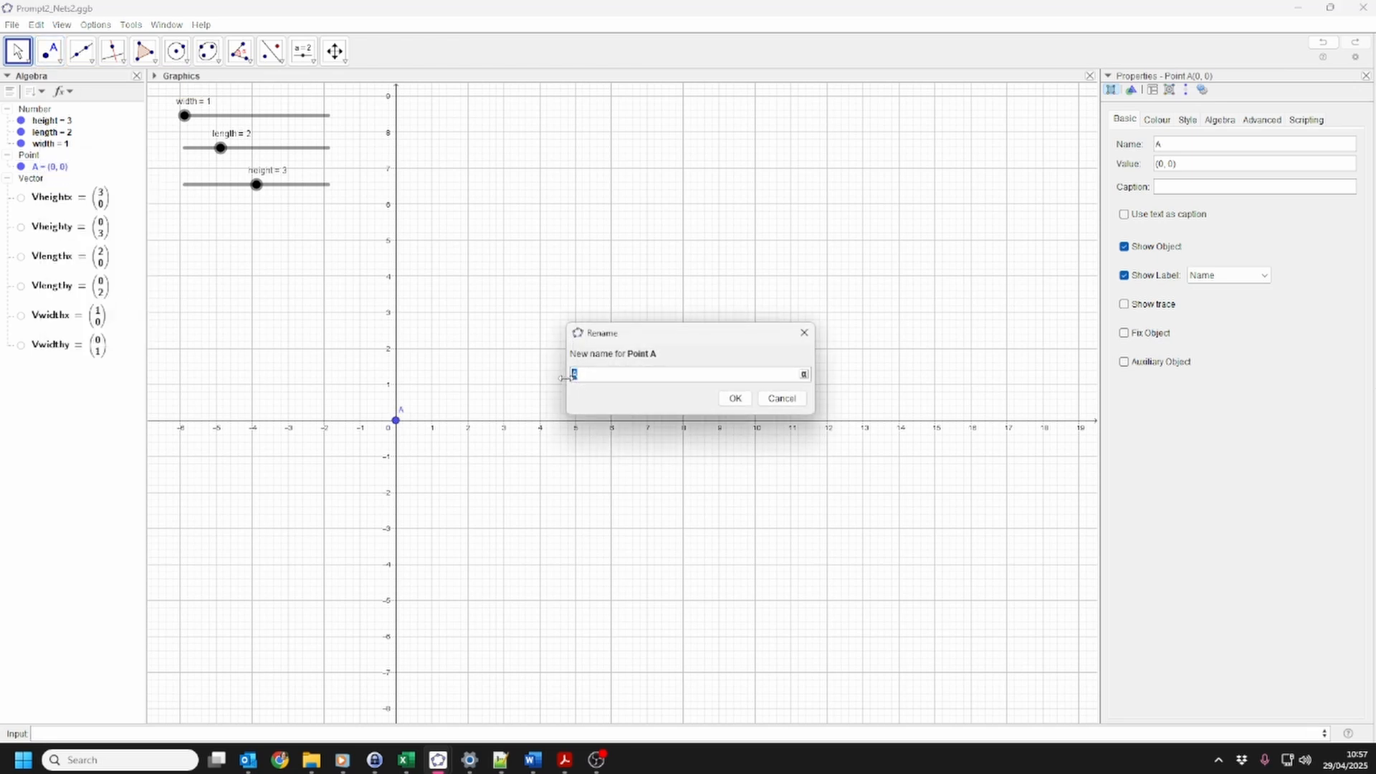
pyautogui.write('P1')
pyautogui.click(734, 398)
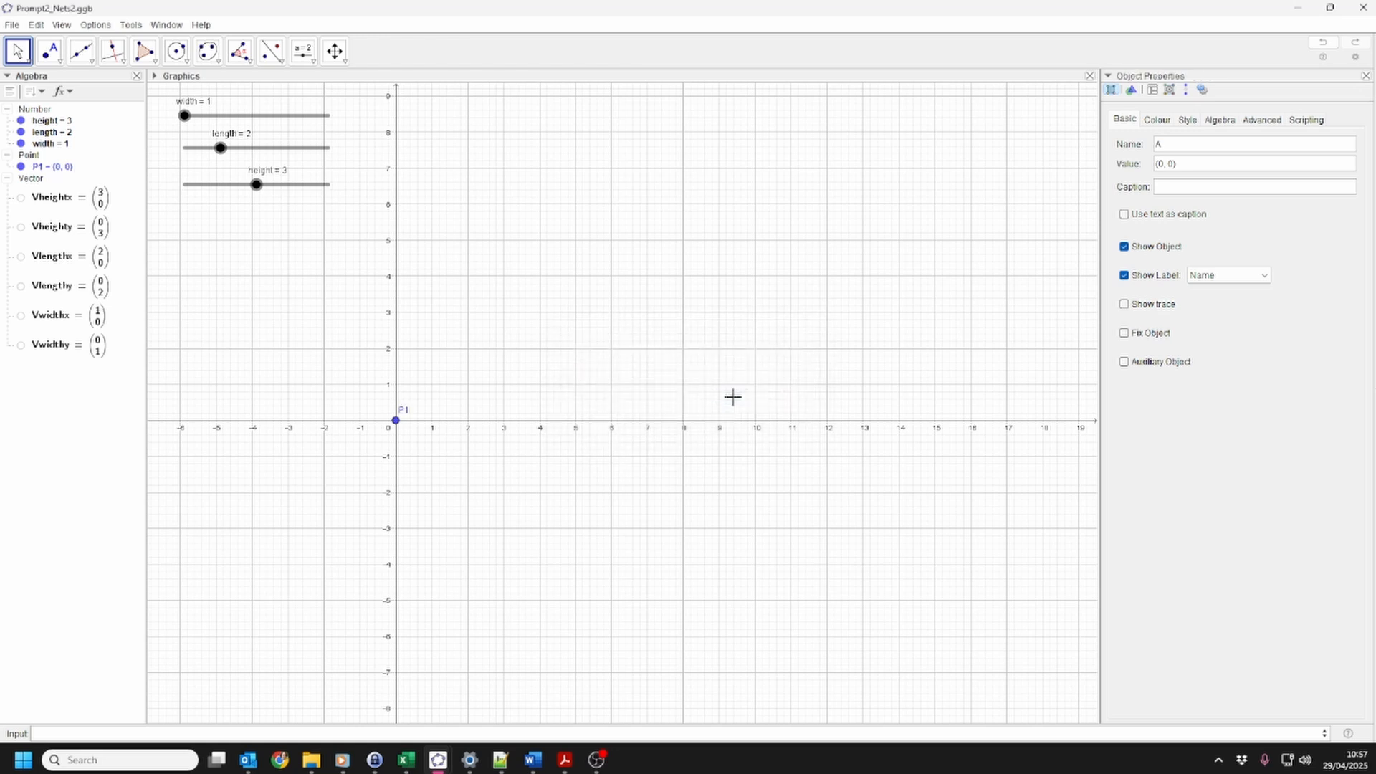
# Set the labelling option to New Points Only
pyautogui.click(103, 25)
pyautogui.moveTo(113, 72)
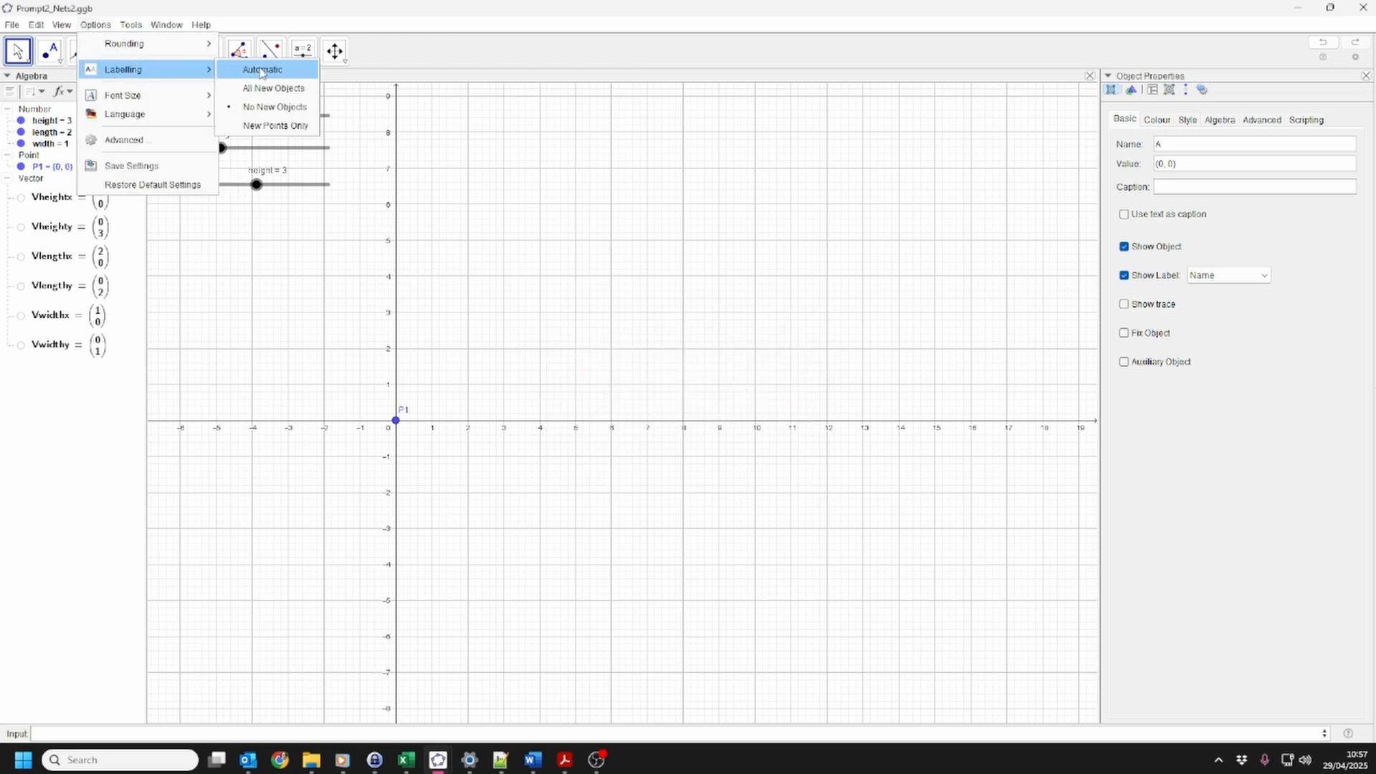
pyautogui.click(273, 129)
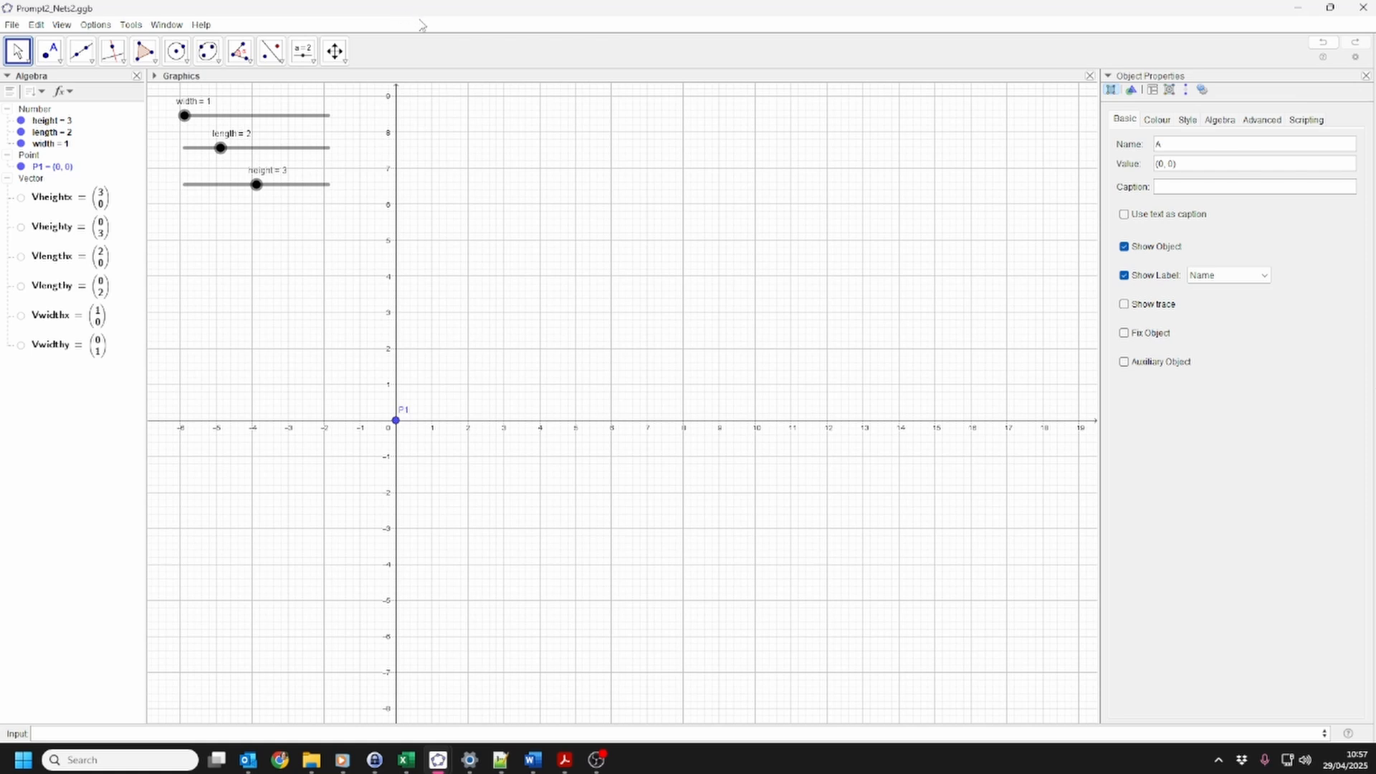
# Define point P2=Translate(P1,Vwidthx)
pyautogui.click(163, 733)
pyautogui.write('2=Translate')
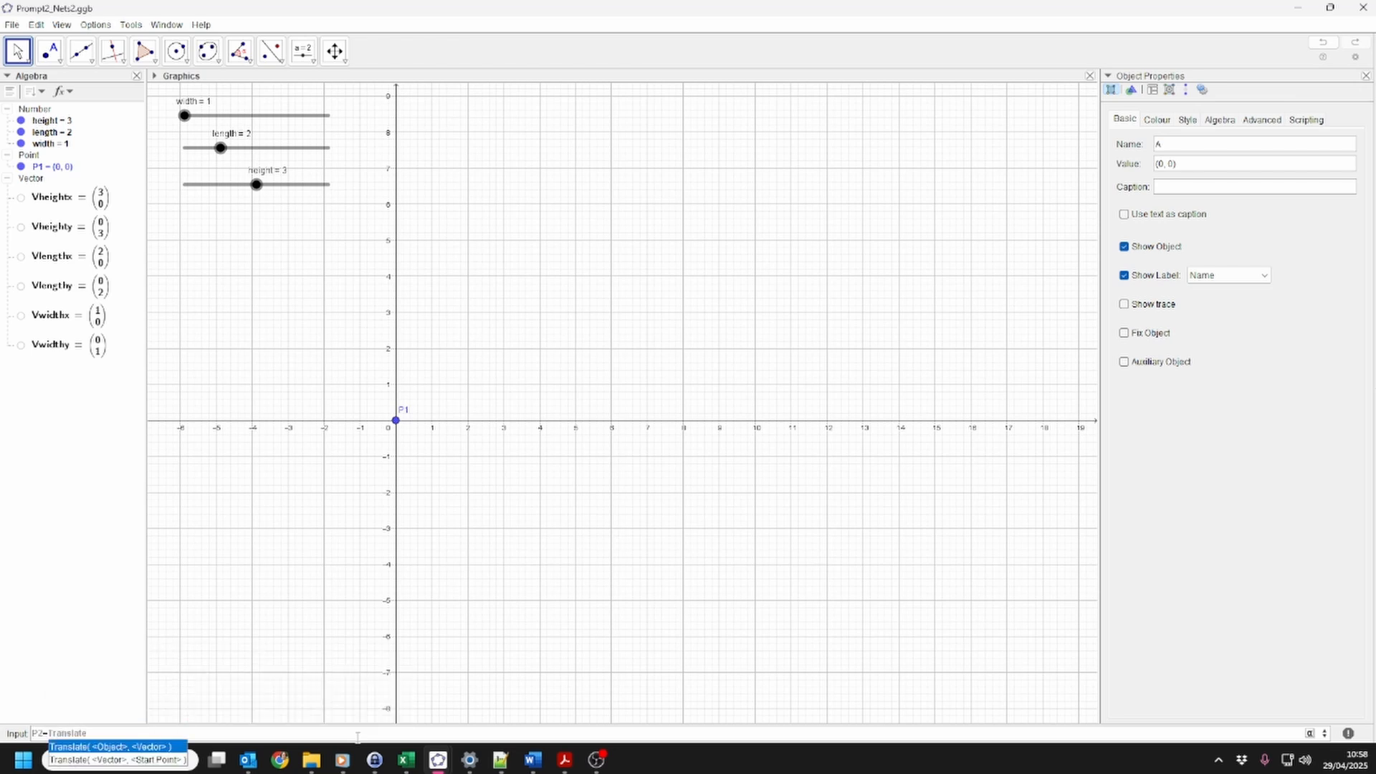
pyautogui.press('Escape')
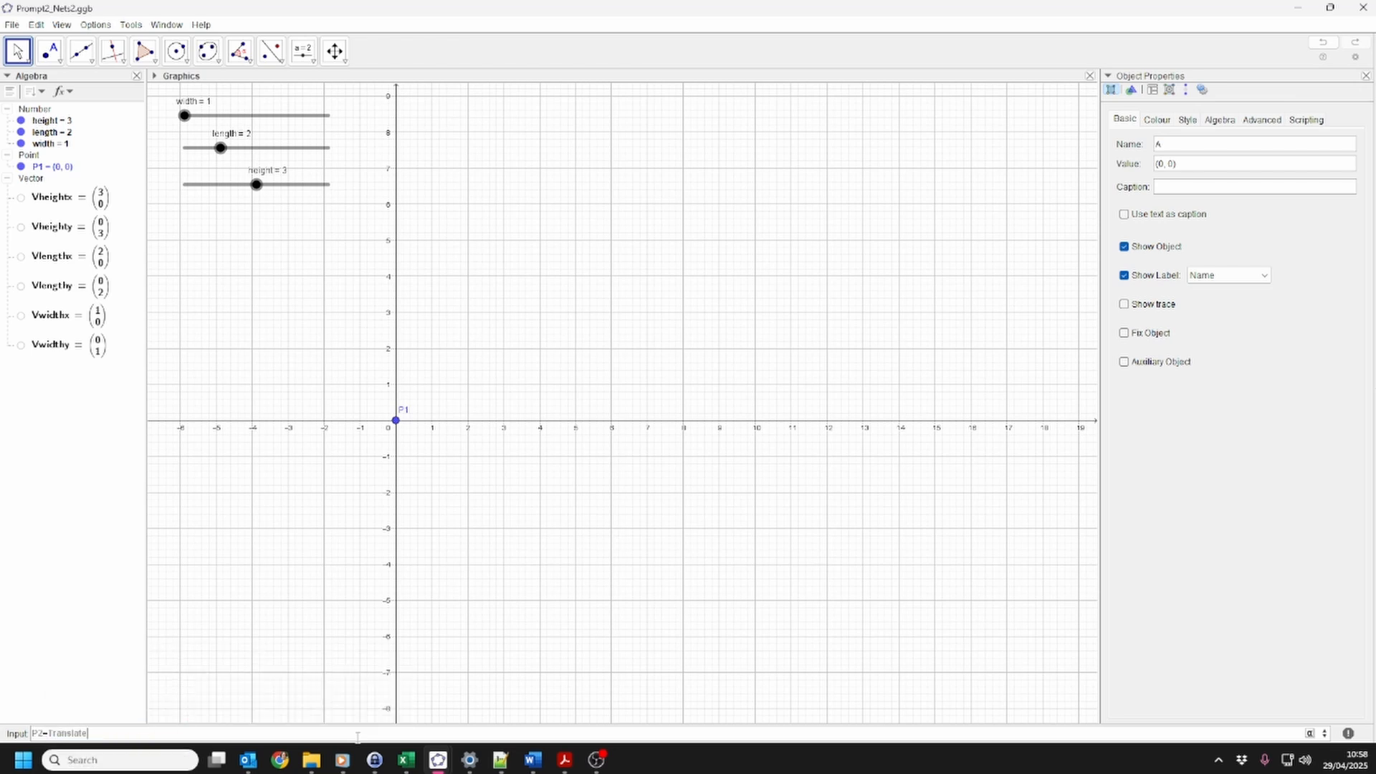
pyautogui.write('(P1,Vwidthx')
pyautogui.press('Return')
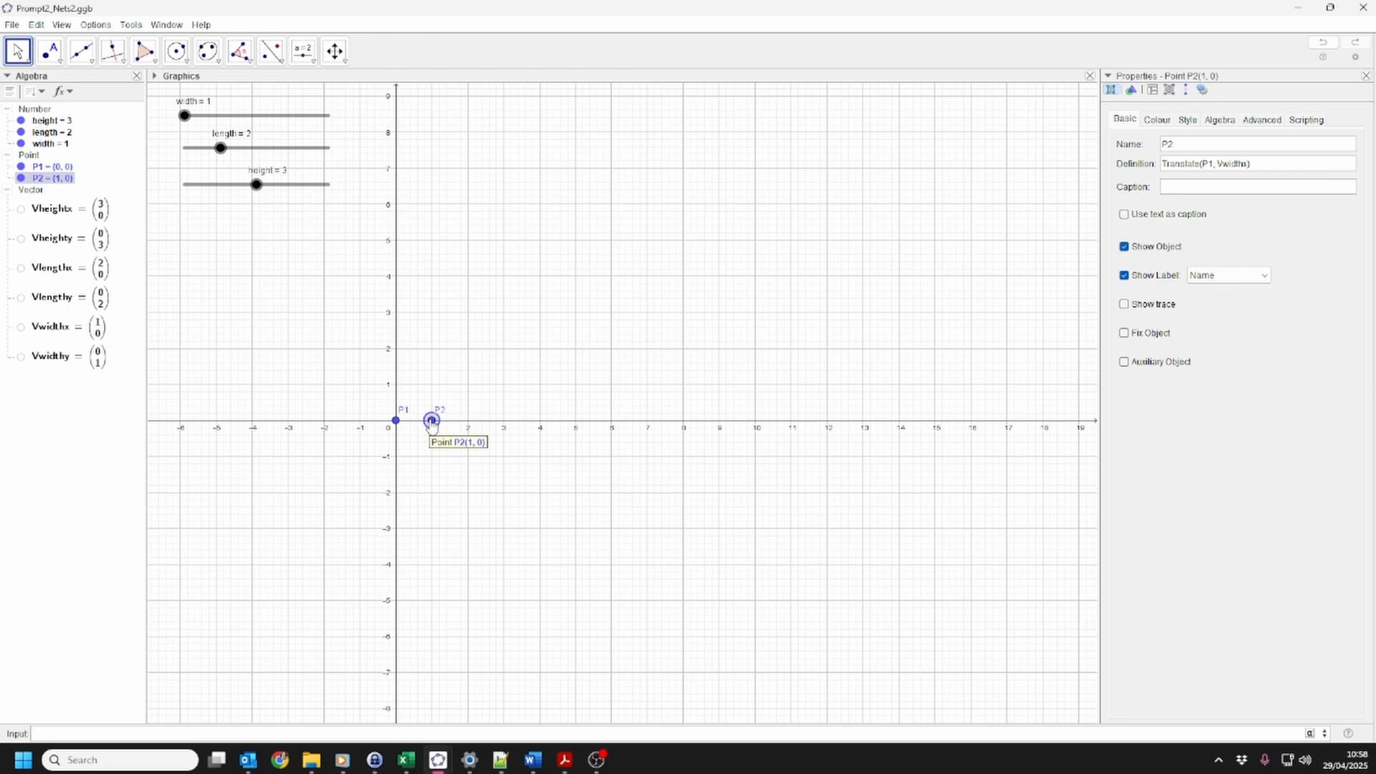
# Define point P3=Translate(P1,Vlengthy)
pyautogui.click(210, 732)
pyautogui.write('P3=Transla')
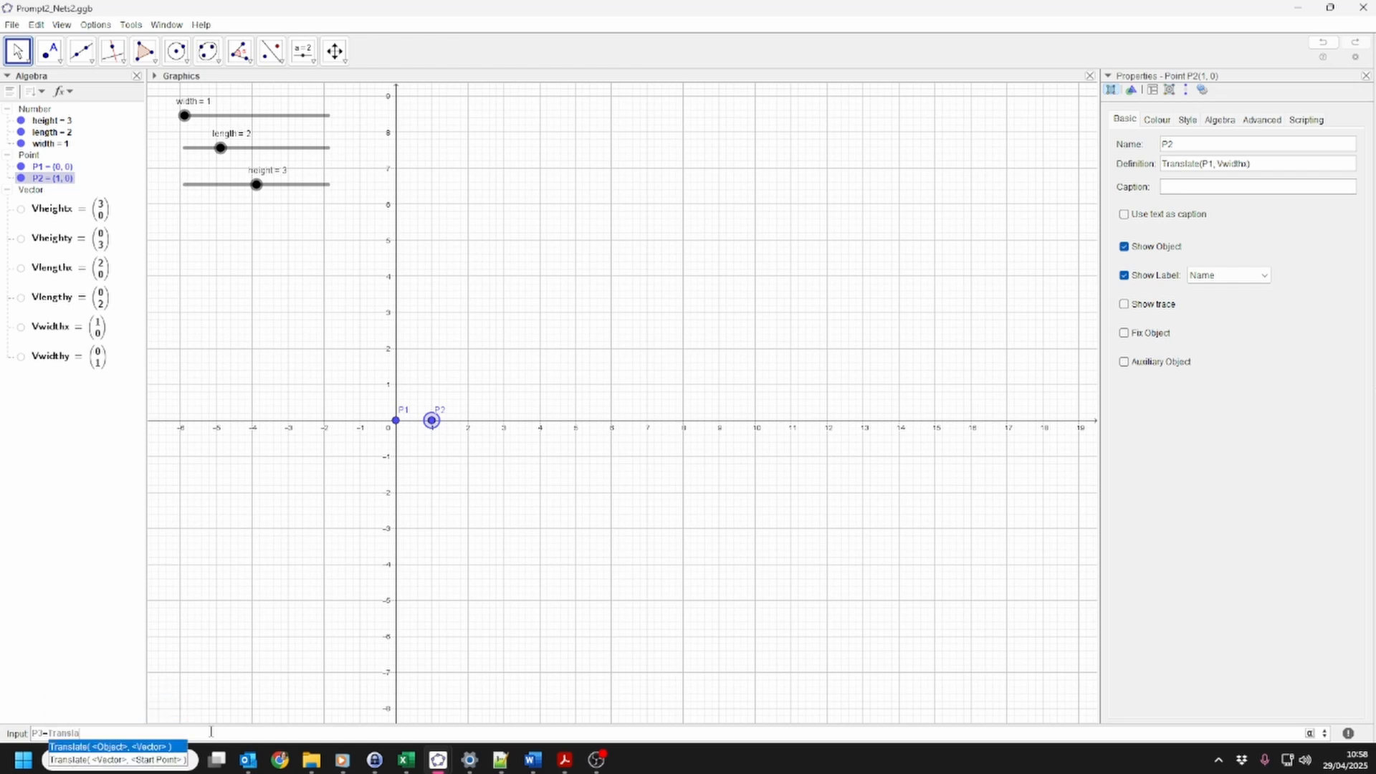
pyautogui.write('te(P1')
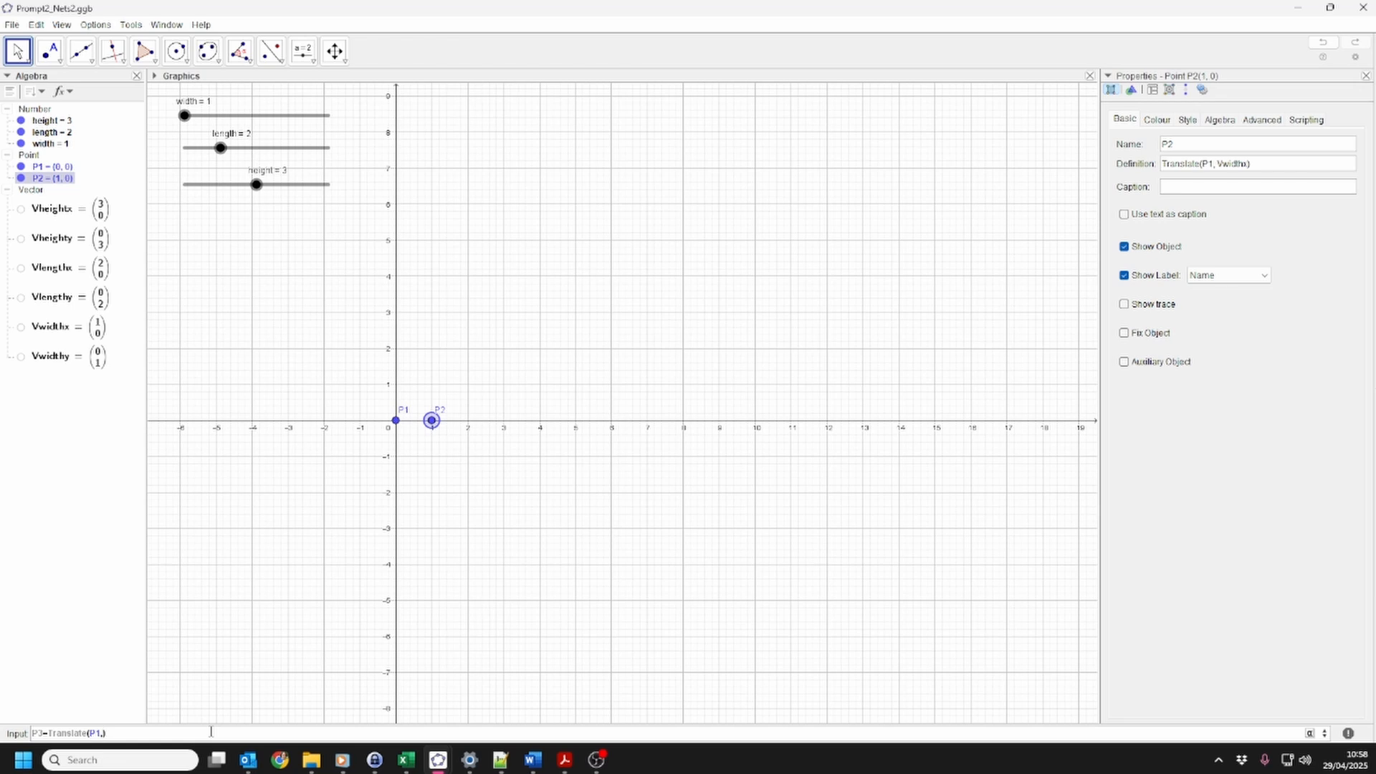
pyautogui.write(',Vlengthy')
pyautogui.press('Return')
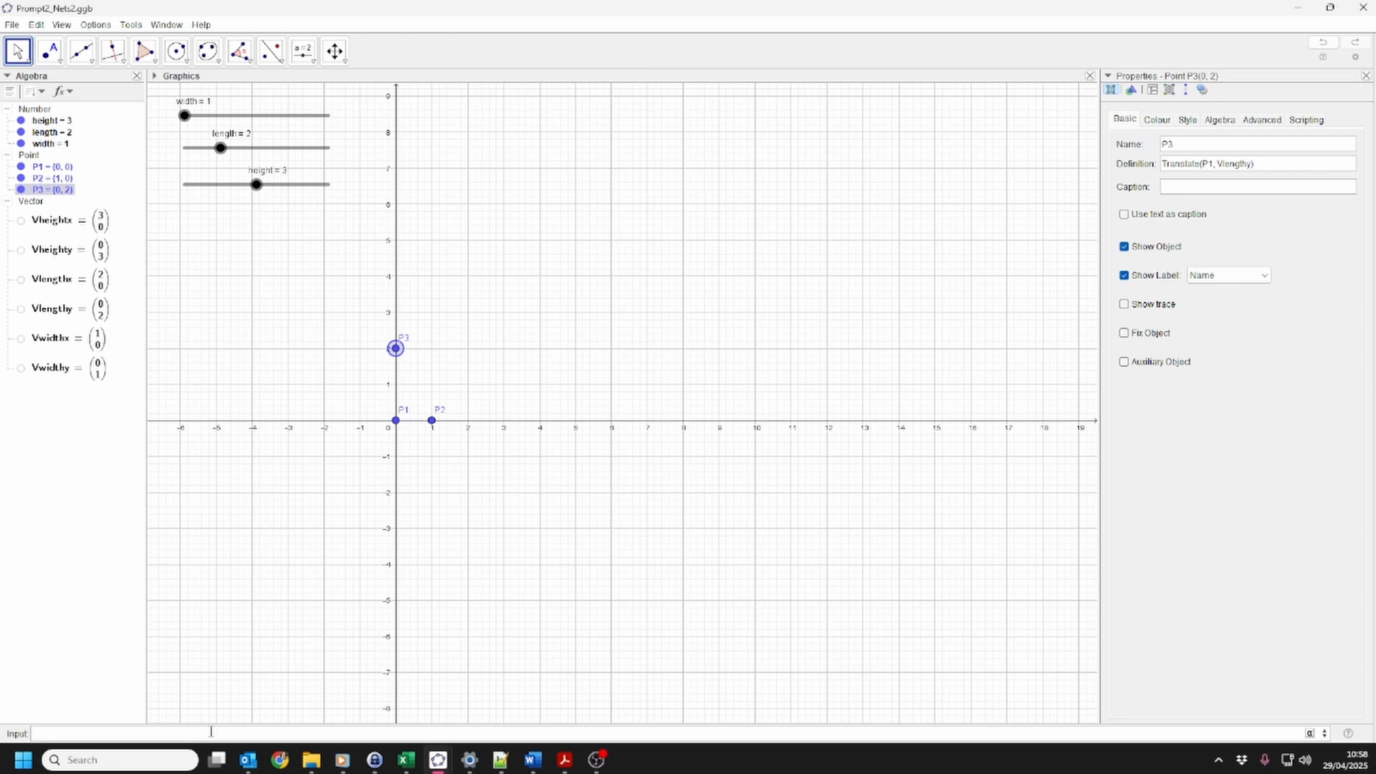
# Define point P4=Translate(P2, Vlengthy)
pyautogui.write('P4=translate')
pyautogui.press('Escape')
pyautogui.write('(P2, Vlengthy')
pyautogui.press('Return')
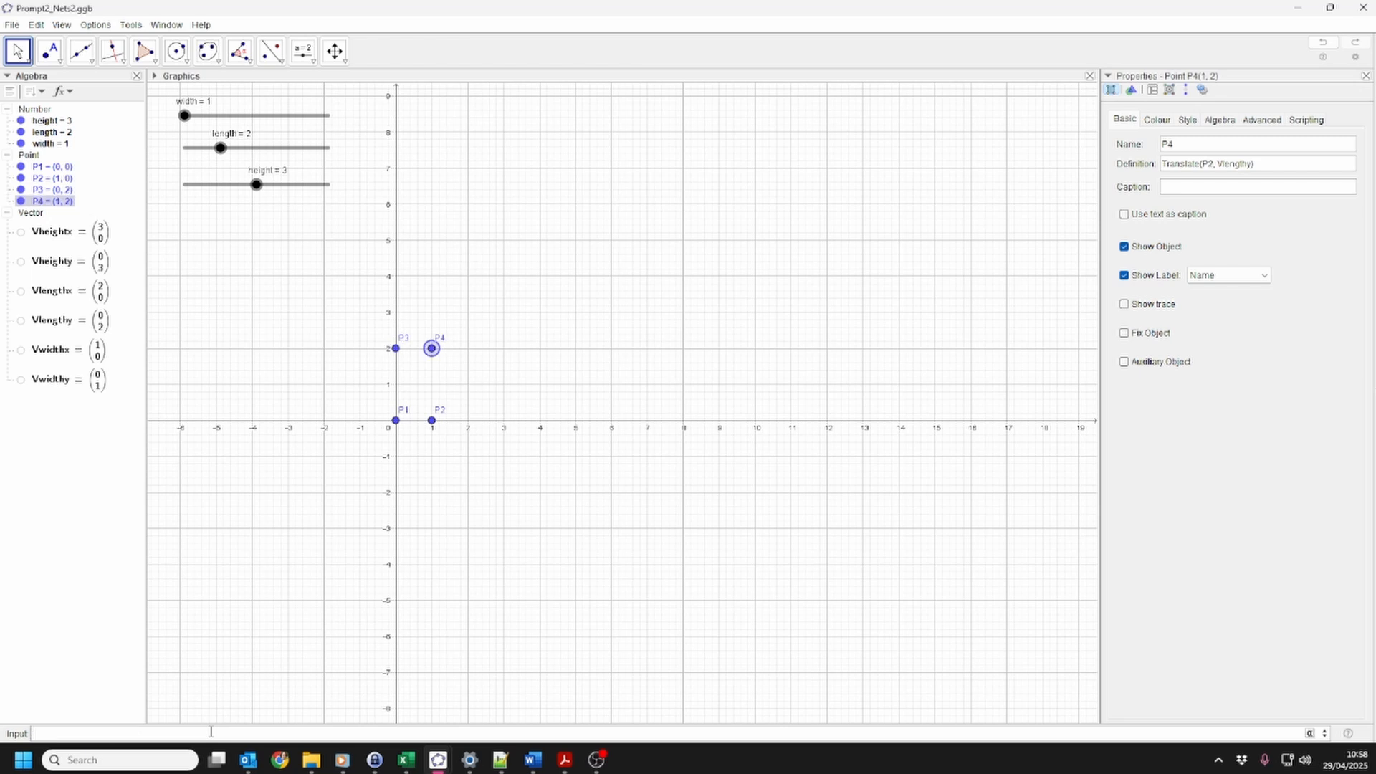
# Draw the base rectangle as a polygon through P3, P4, P2 and P1
pyautogui.click(144, 51)
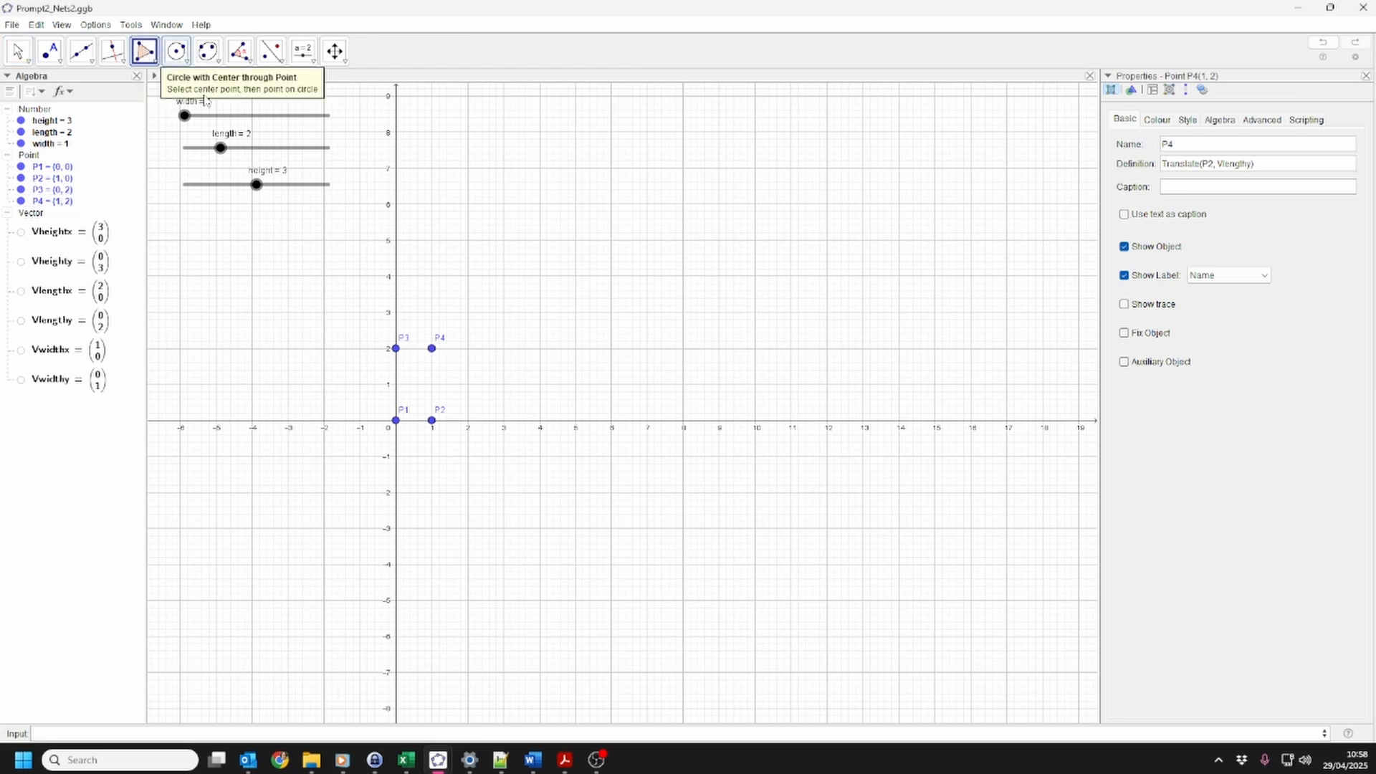
pyautogui.click(396, 349)
pyautogui.click(432, 348)
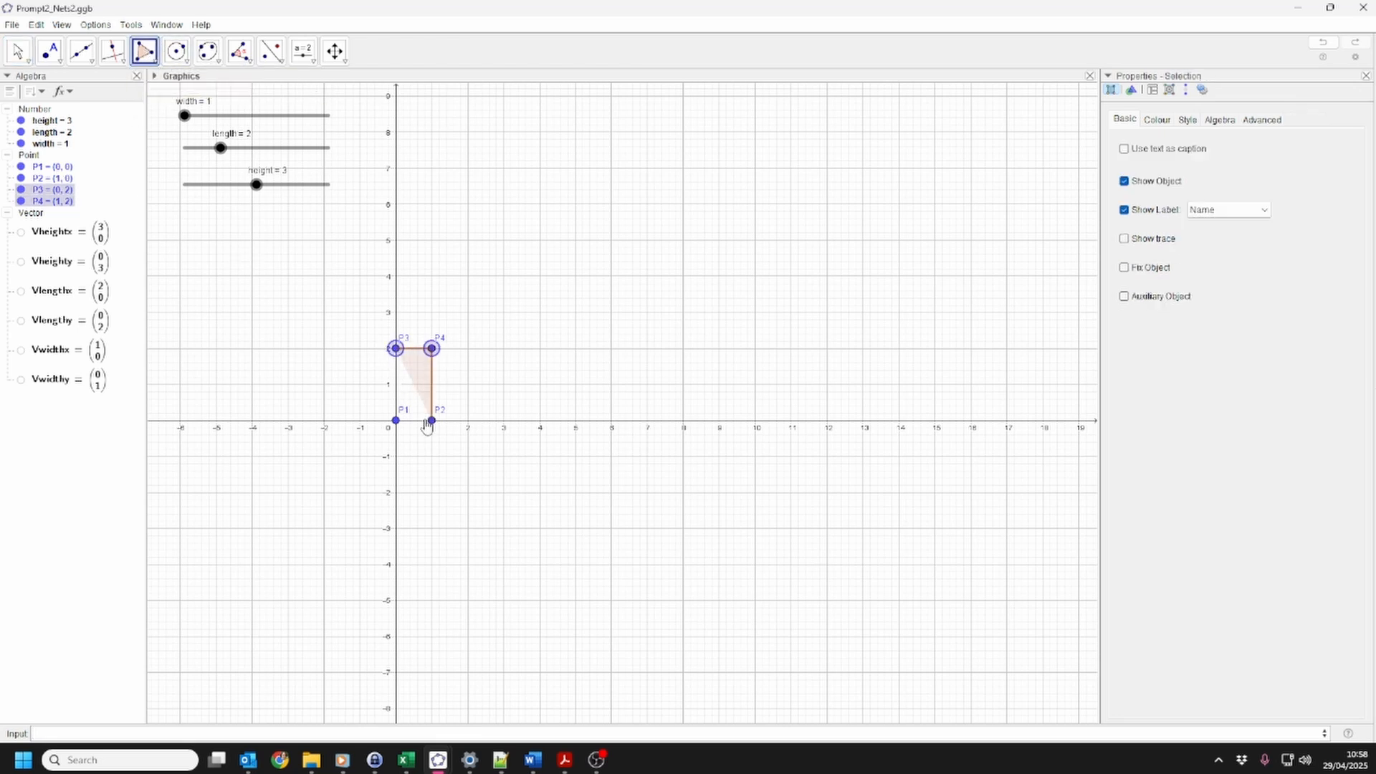
pyautogui.click(431, 420)
pyautogui.click(395, 420)
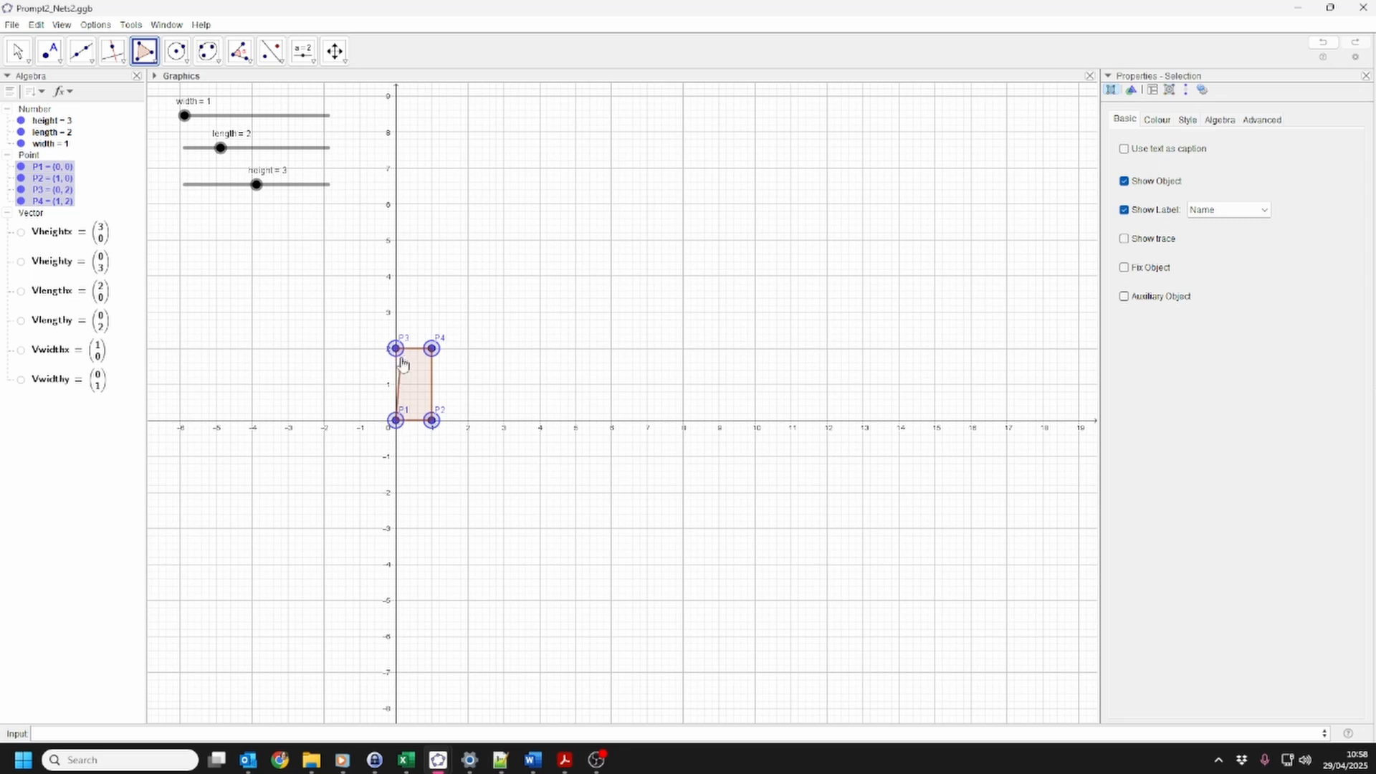
pyautogui.click(396, 349)
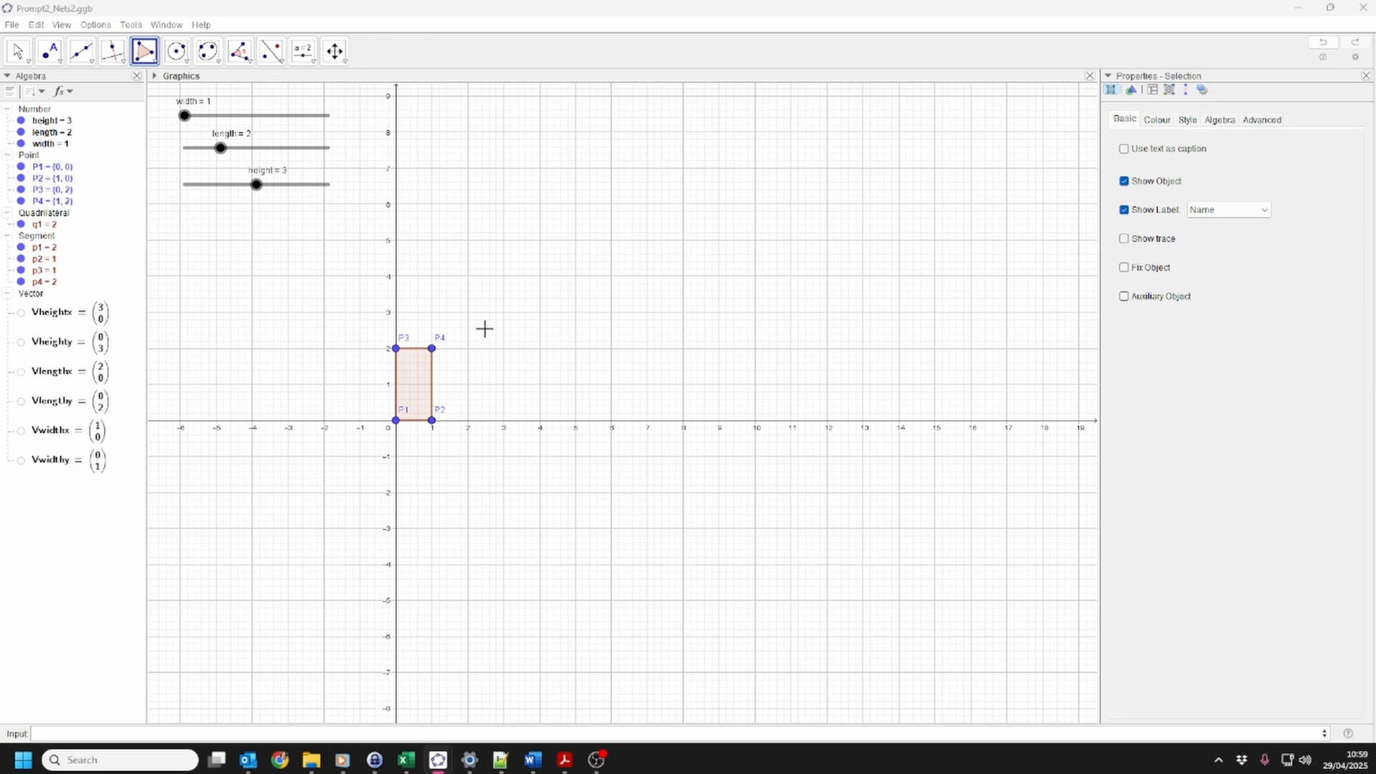
# Create a number slider named closed below the height slider, from 0 to 1 with increment 0.1, and set it to 0
pyautogui.click(303, 51)
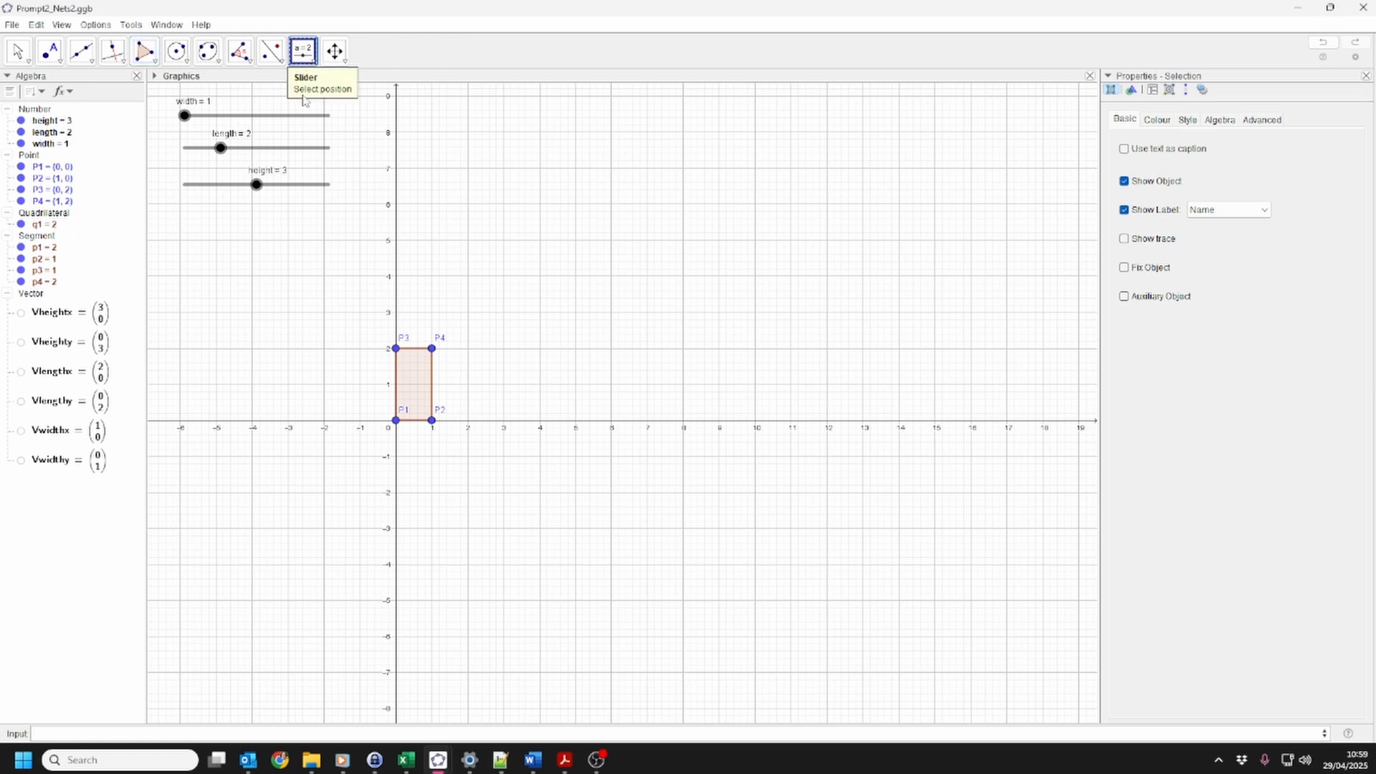
pyautogui.click(184, 232)
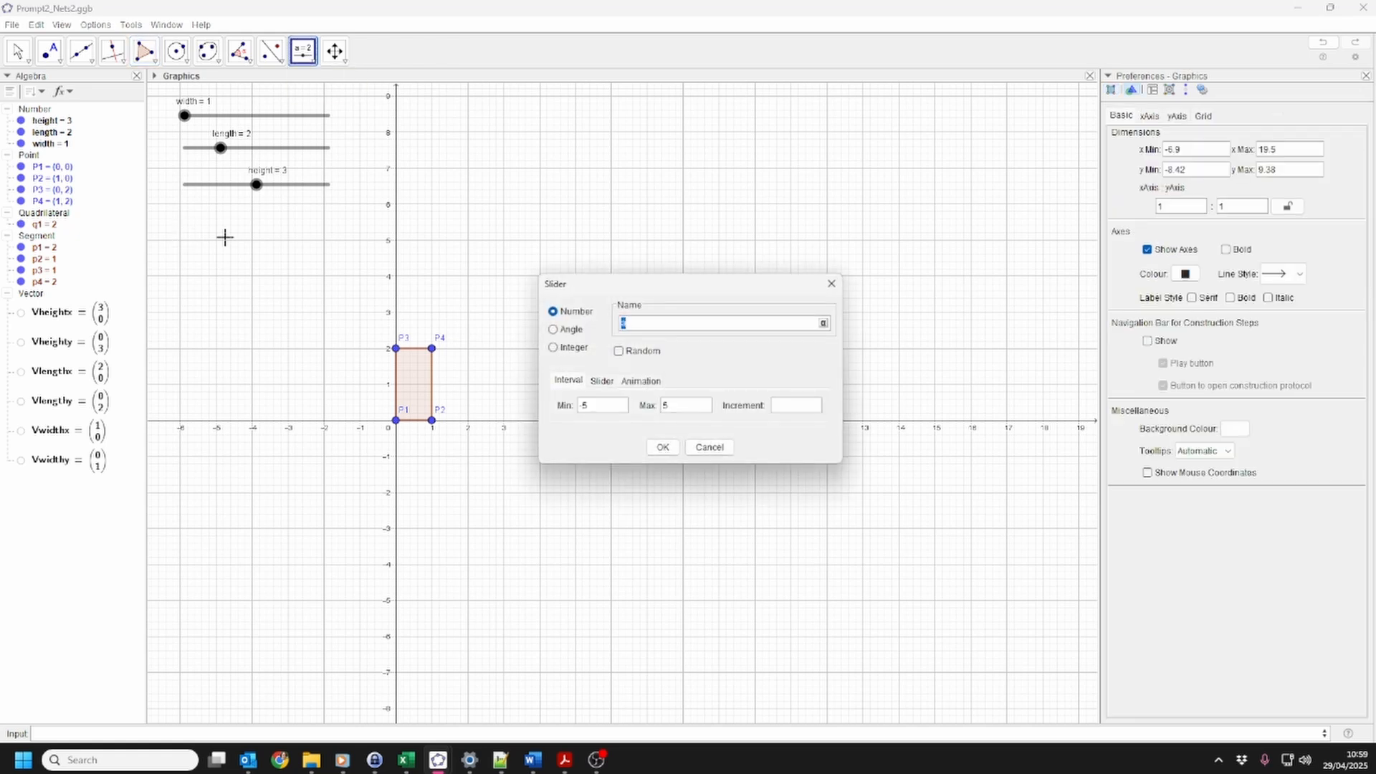
pyautogui.write('closed')
pyautogui.click(598, 406)
pyautogui.write('0')
pyautogui.press('Tab')
pyautogui.write('1')
pyautogui.click(800, 406)
pyautogui.write('0.1')
pyautogui.click(661, 446)
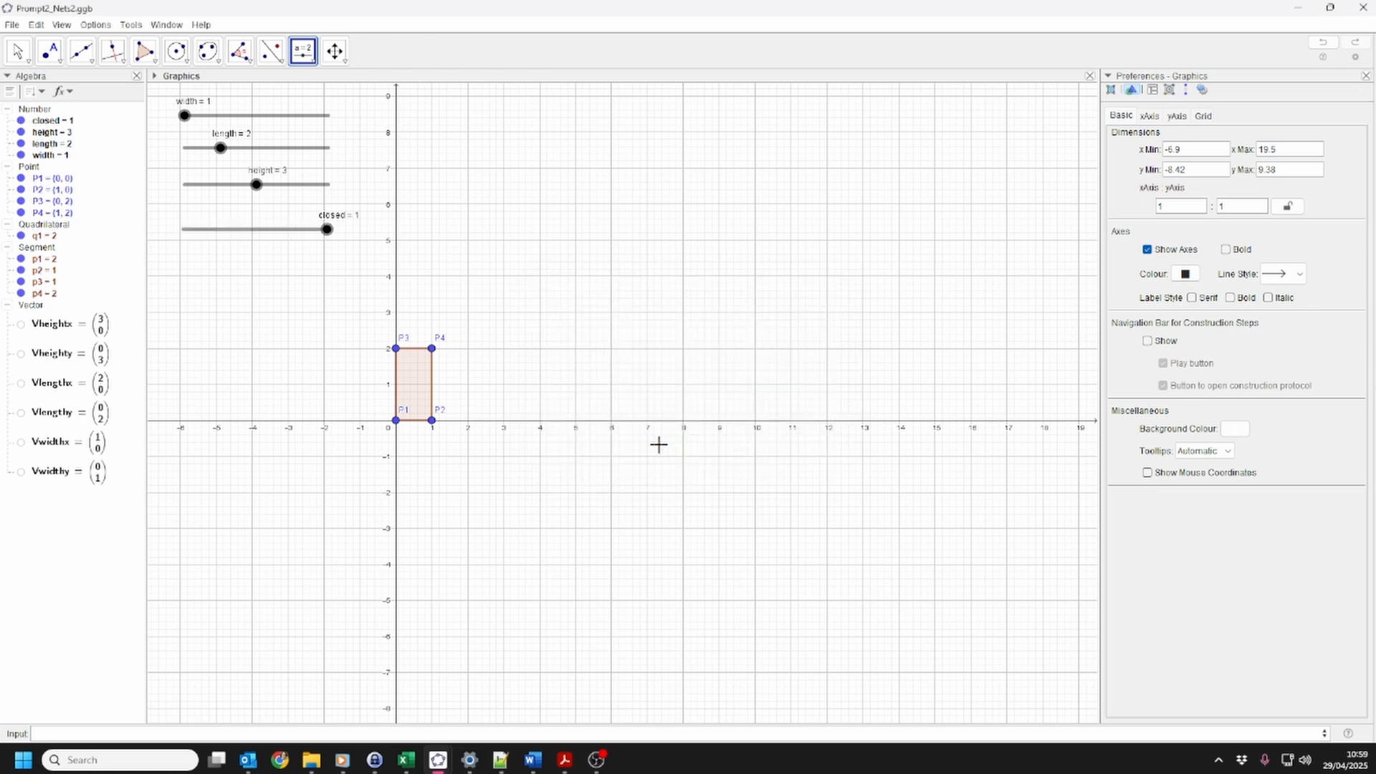
pyautogui.click(18, 51)
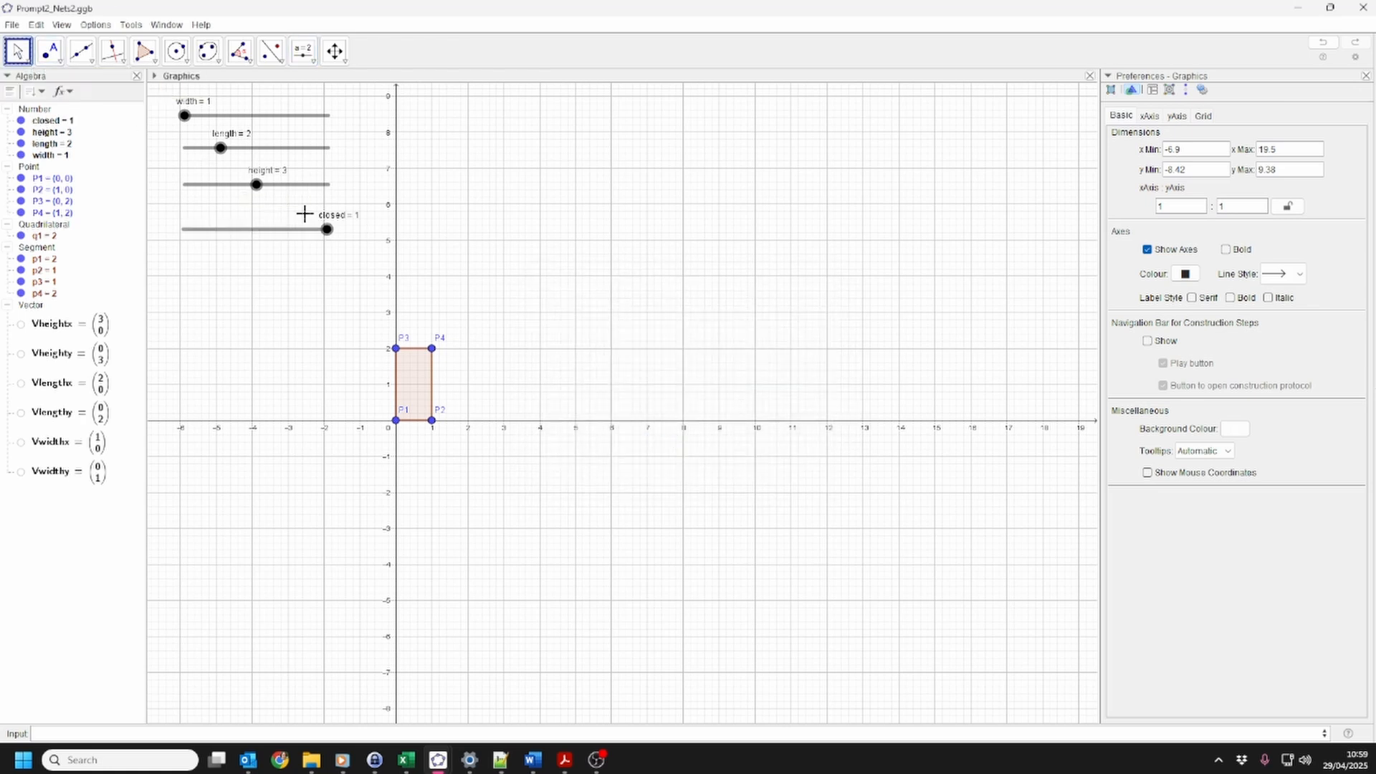
pyautogui.moveTo(329, 229); pyautogui.dragTo(179, 240)
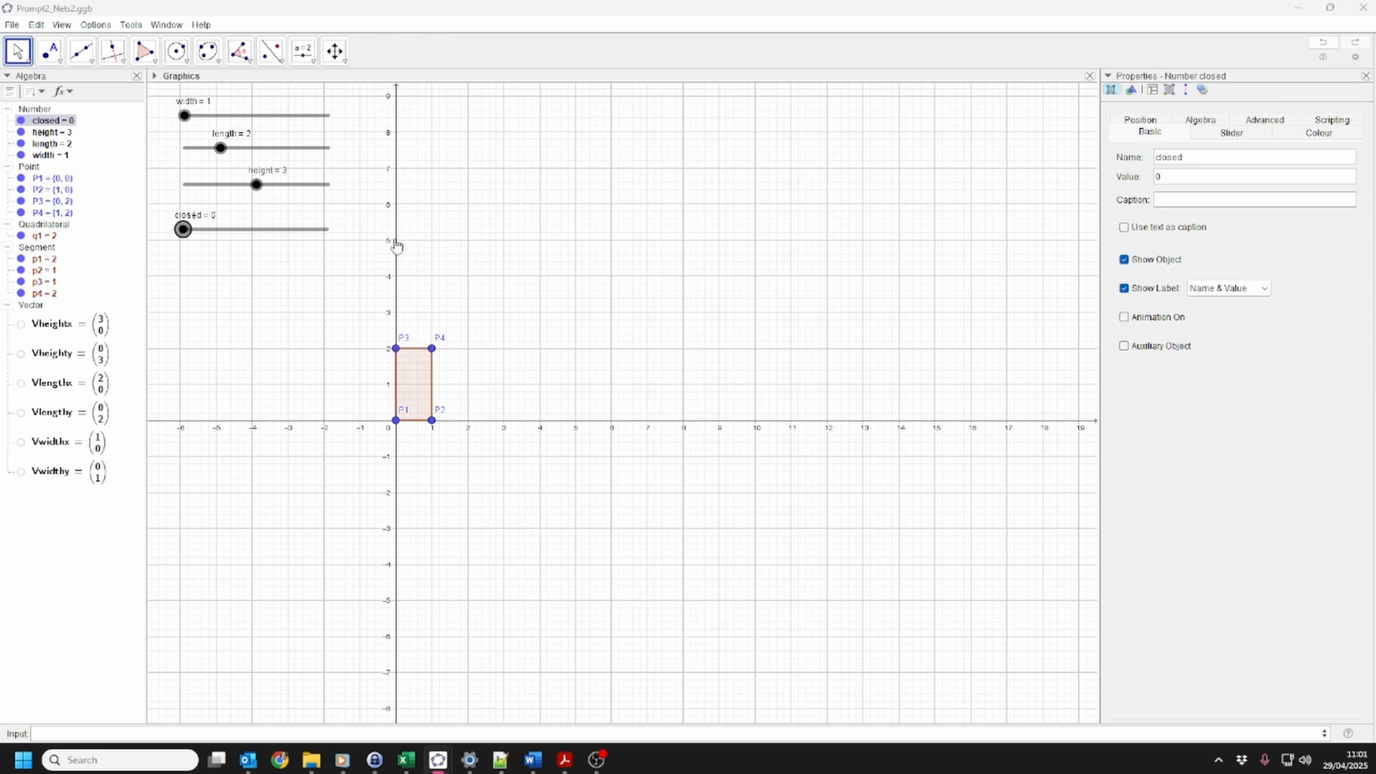
# Define point P5=Rotate(Translate(P3,Vheighty), closed*90°,Line(P3,P4))
pyautogui.click(159, 732)
pyautogui.write('P5')
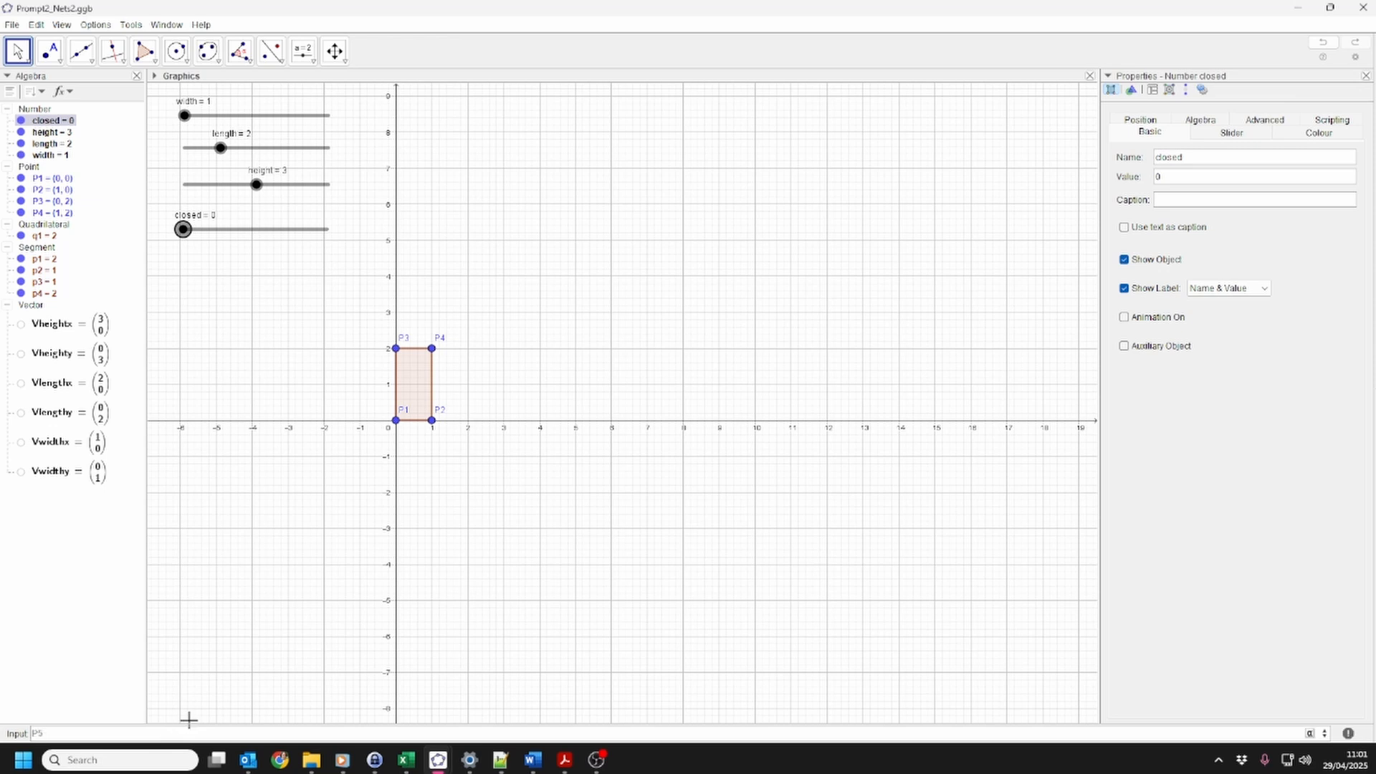
pyautogui.write('=Translate(P3,Vheighty')
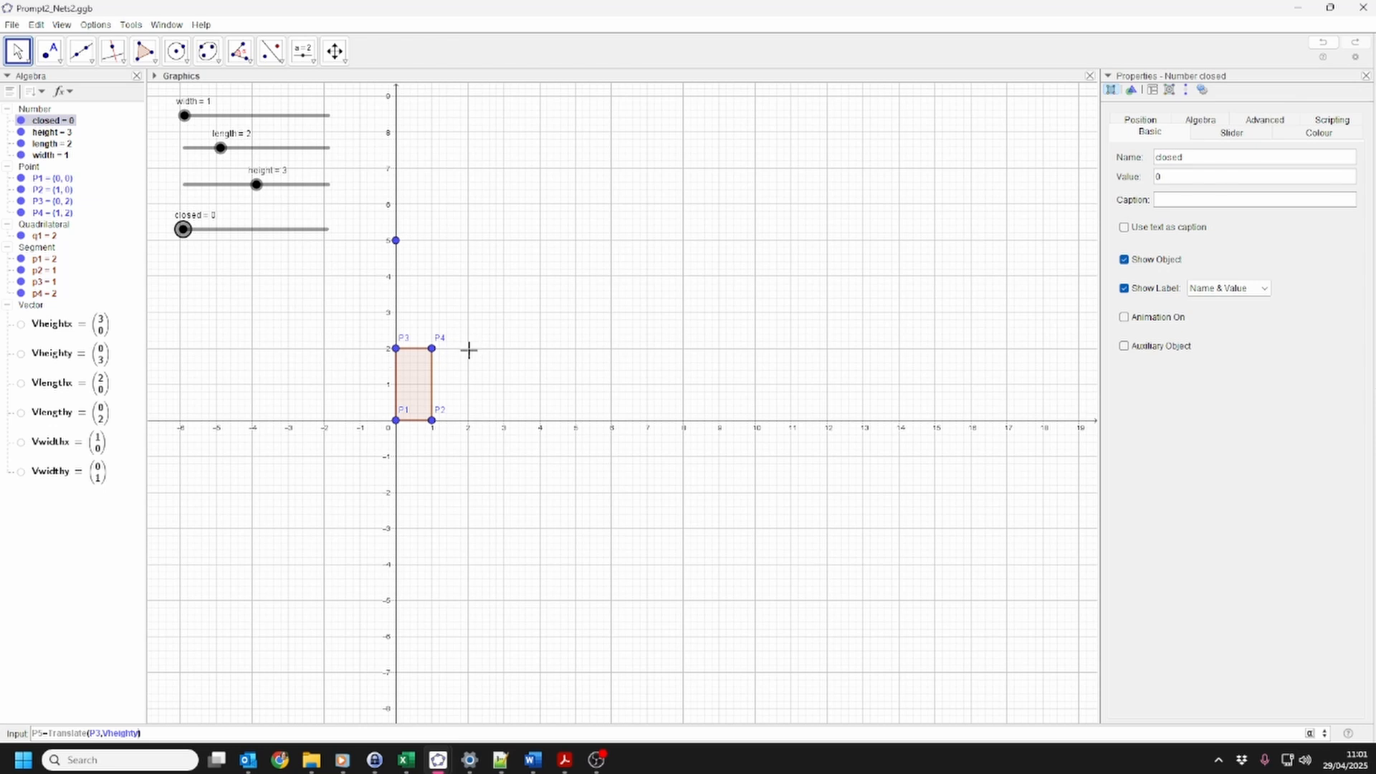
pyautogui.click(48, 733)
pyautogui.write('Rotate(')
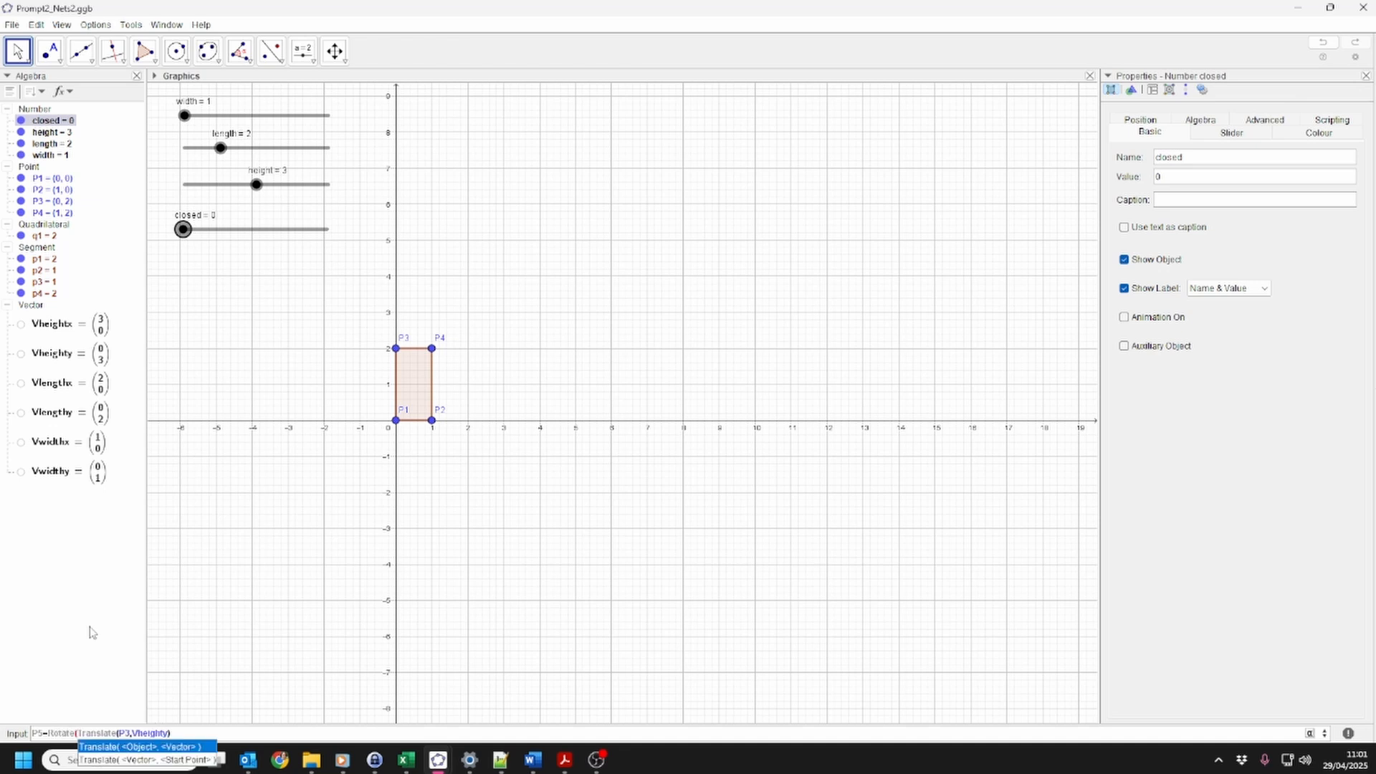
pyautogui.press('Right')
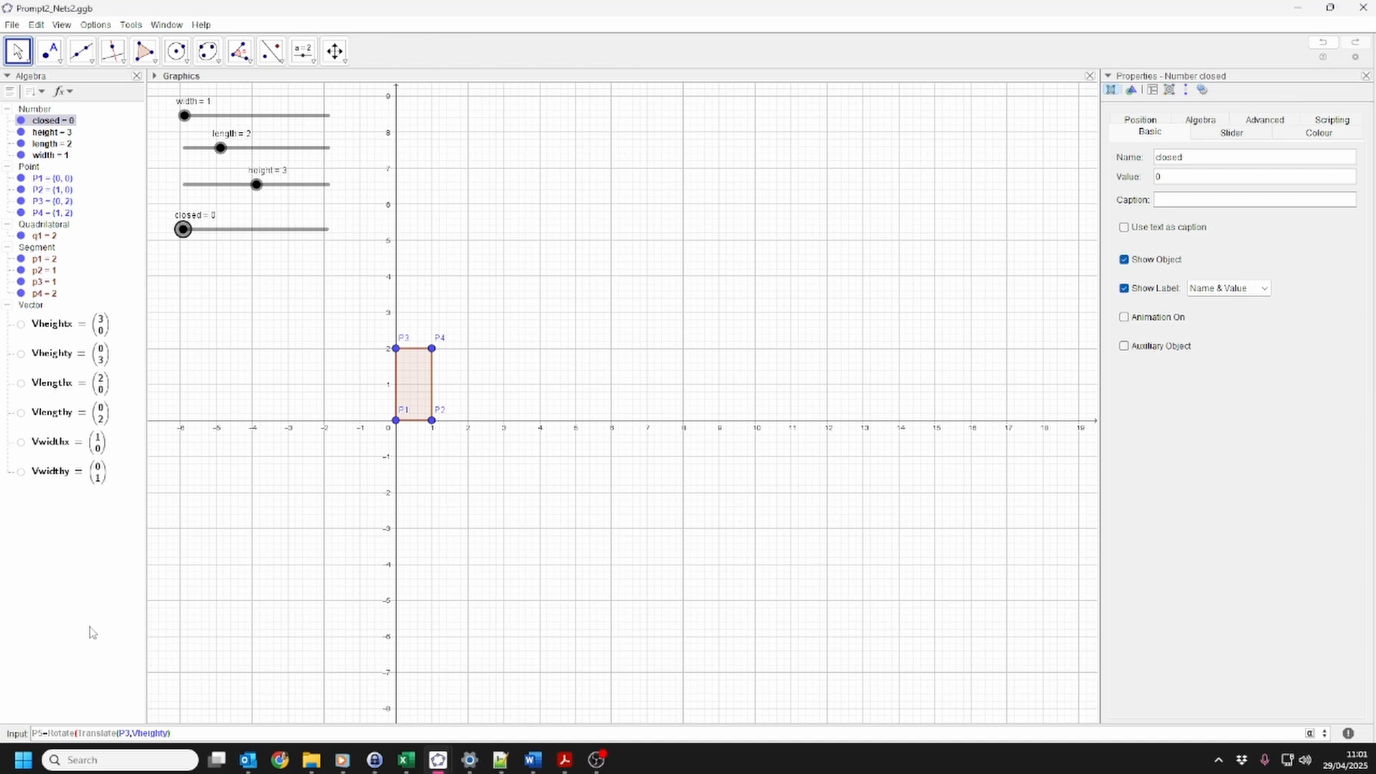
pyautogui.write(')')
pyautogui.write(', close')
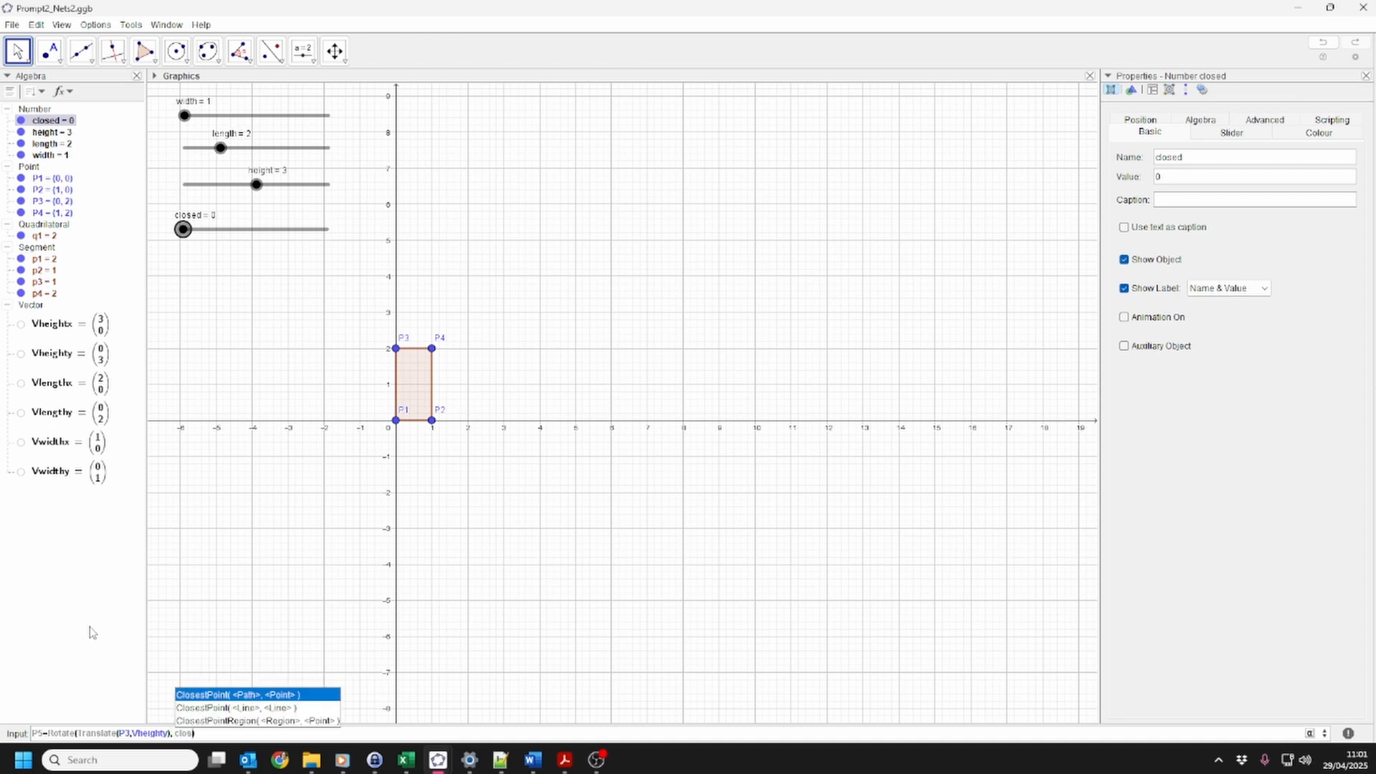
pyautogui.write('d*90°')
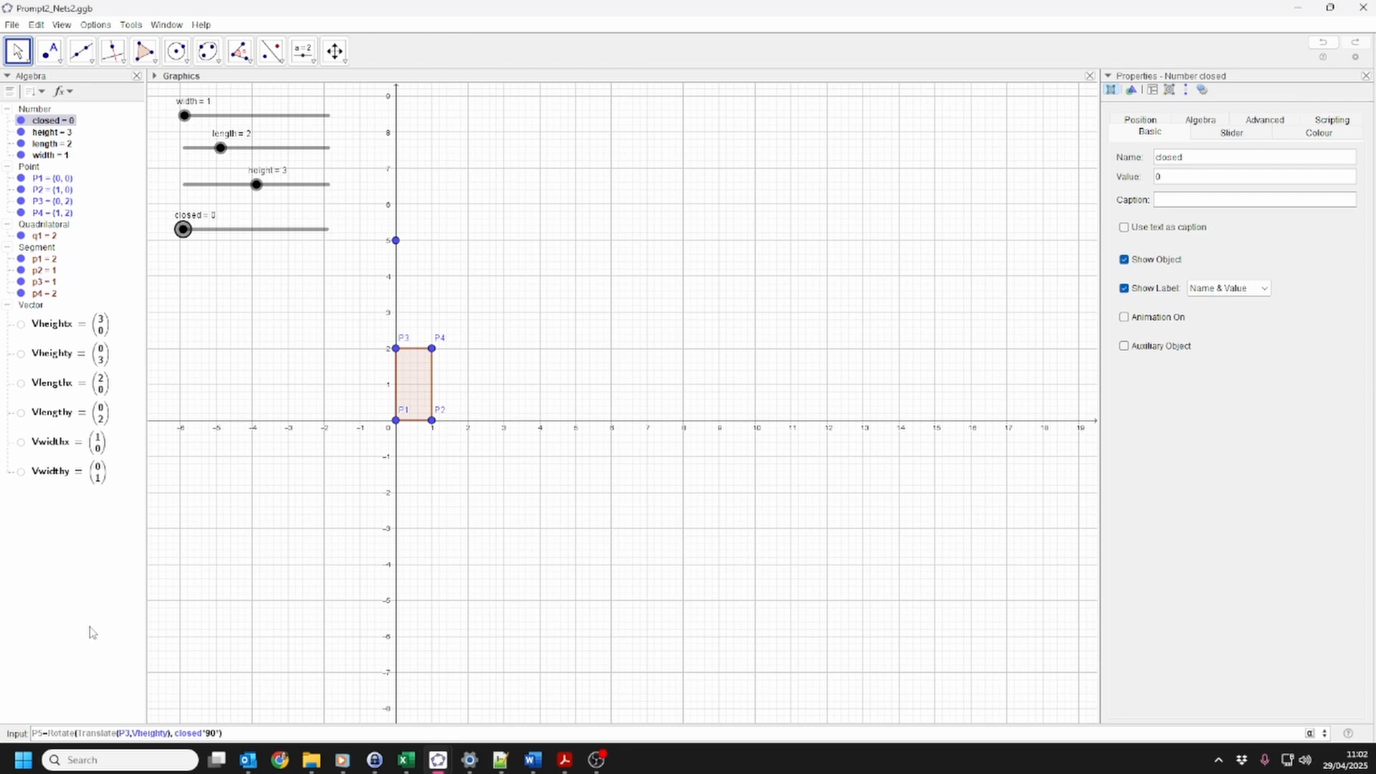
pyautogui.write(',Line(P3m')
pyautogui.press('BackSpace')
pyautogui.write(',P4')
pyautogui.hotkey('ctrl', 'a')
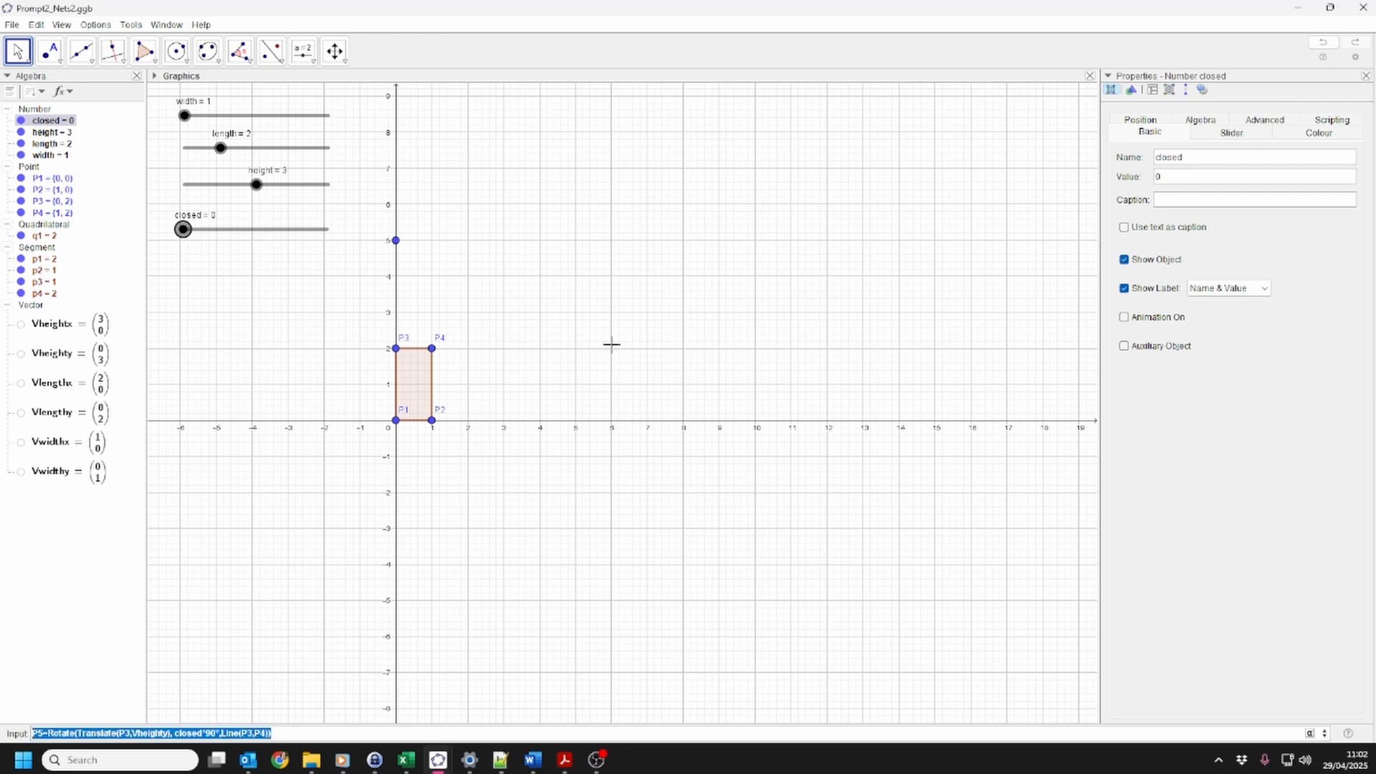
pyautogui.press('Return')
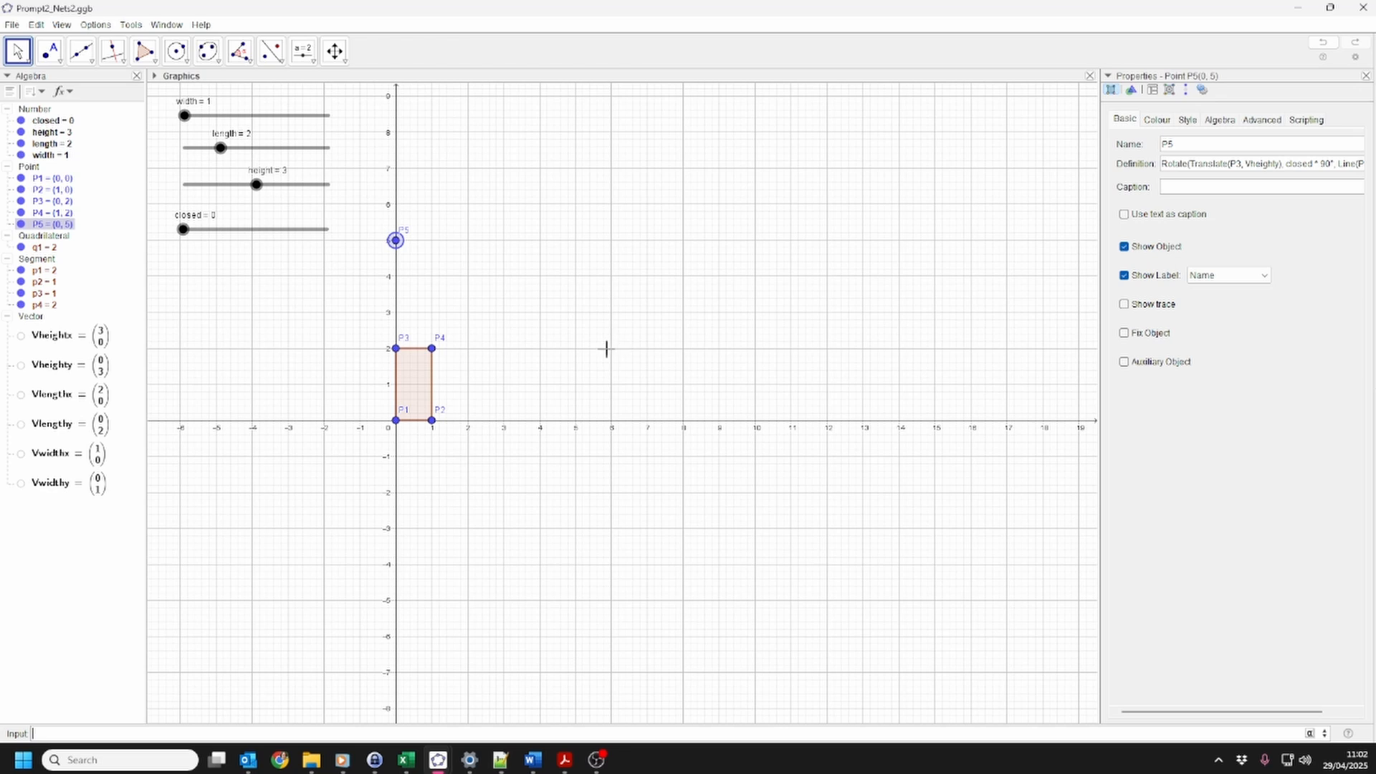
# Reuse the P5 definition to create P6=Rotate(Translate(P4,Vheighty), closed*90°,Line(P3,P4))
pyautogui.press('Up')
pyautogui.moveTo(38, 733); pyautogui.dragTo(43, 733)
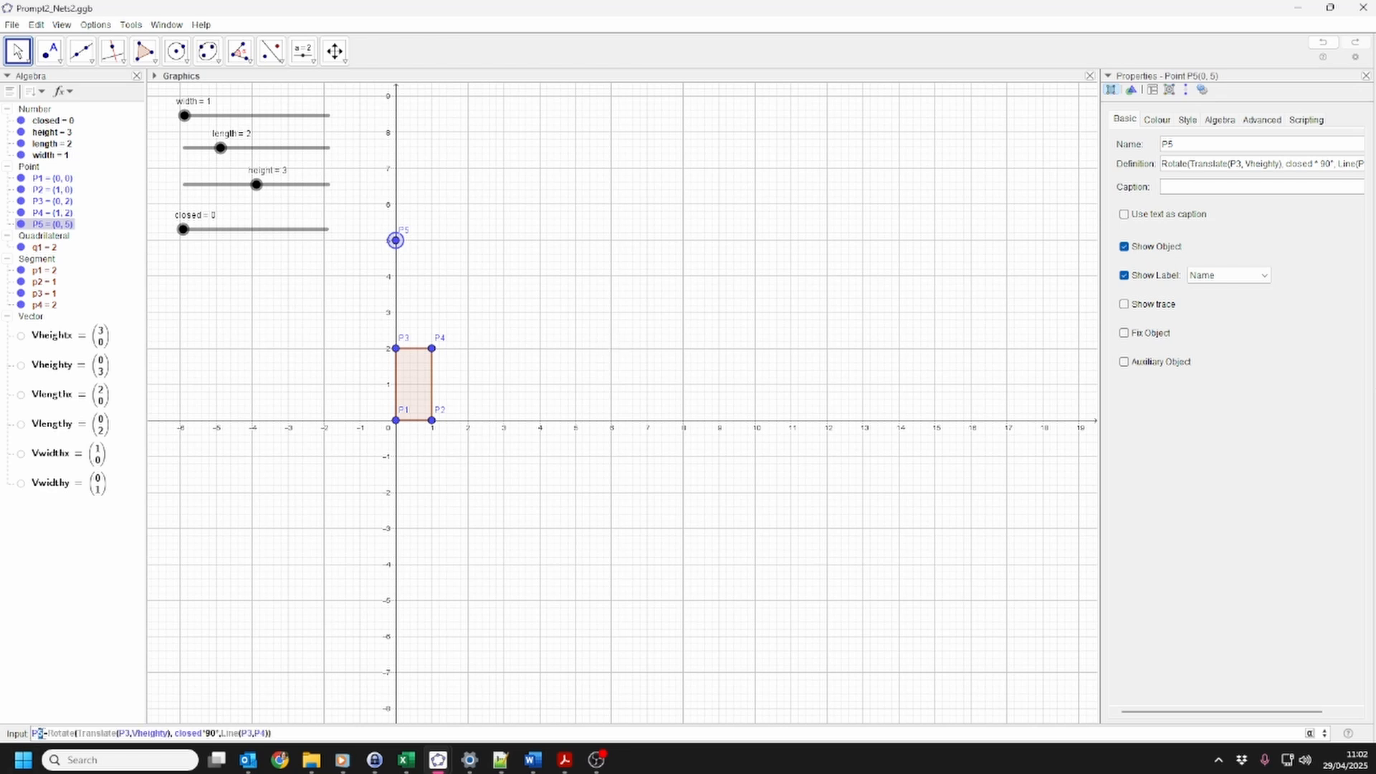
pyautogui.write('6')
pyautogui.moveTo(125, 733); pyautogui.dragTo(130, 734)
pyautogui.write('4')
pyautogui.press('Return')
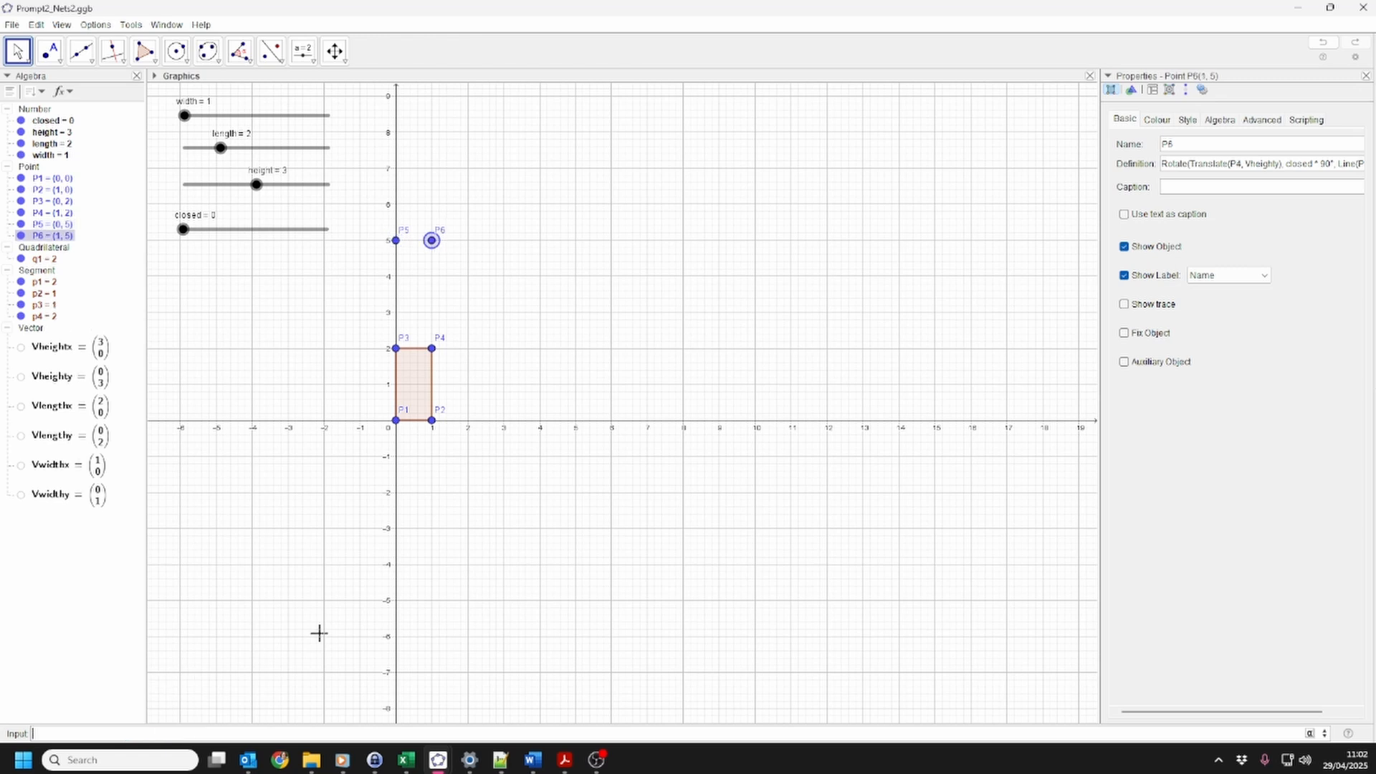
# Draw the second face as a polygon through P5, P3, P4 and P6
pyautogui.click(144, 51)
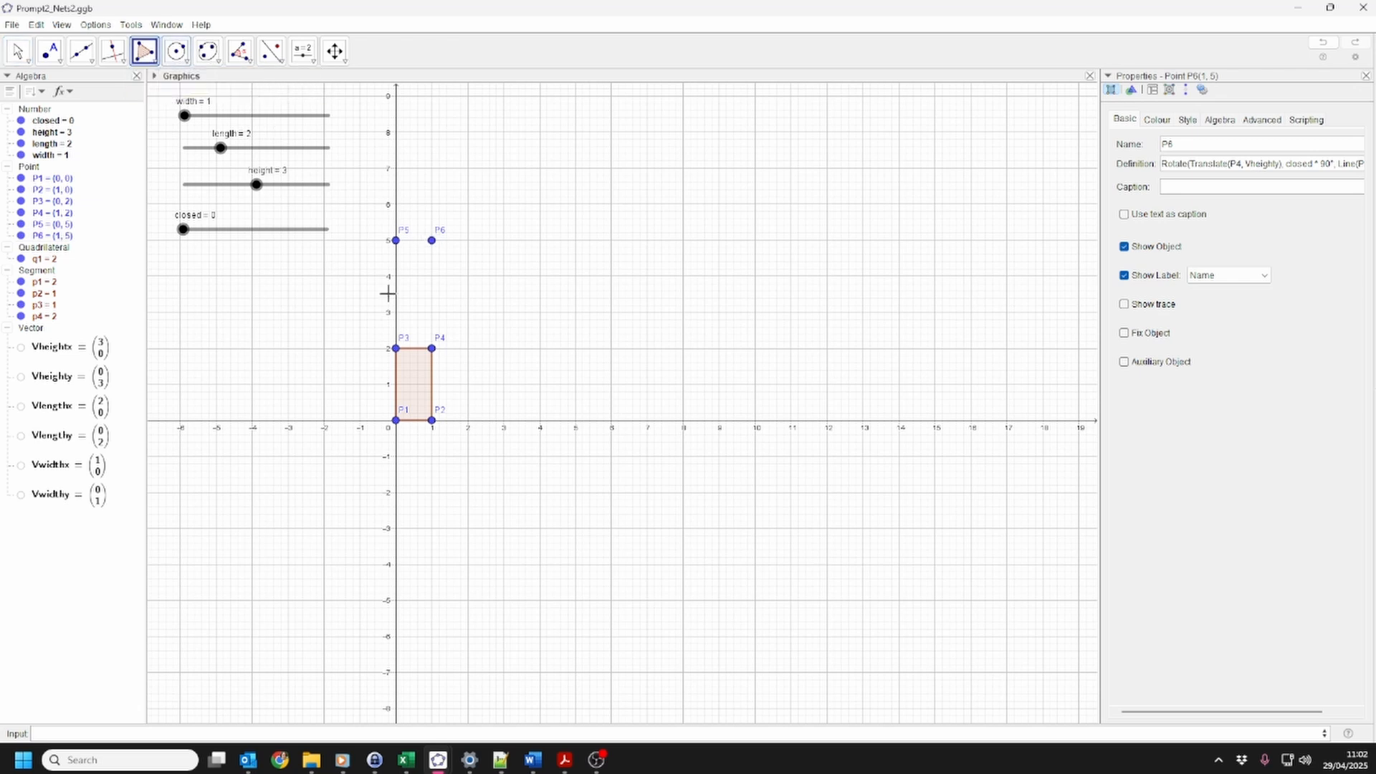
pyautogui.click(395, 240)
pyautogui.click(397, 347)
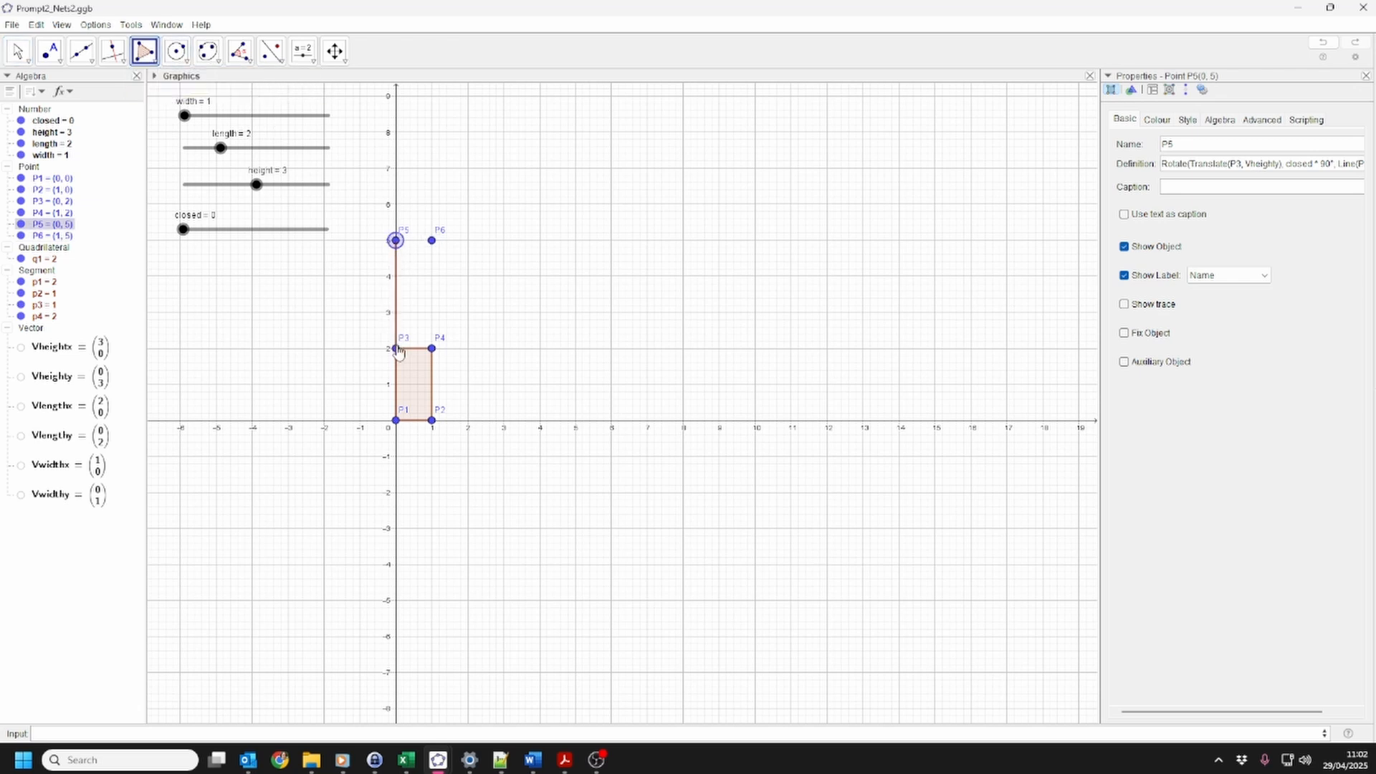
pyautogui.click(432, 348)
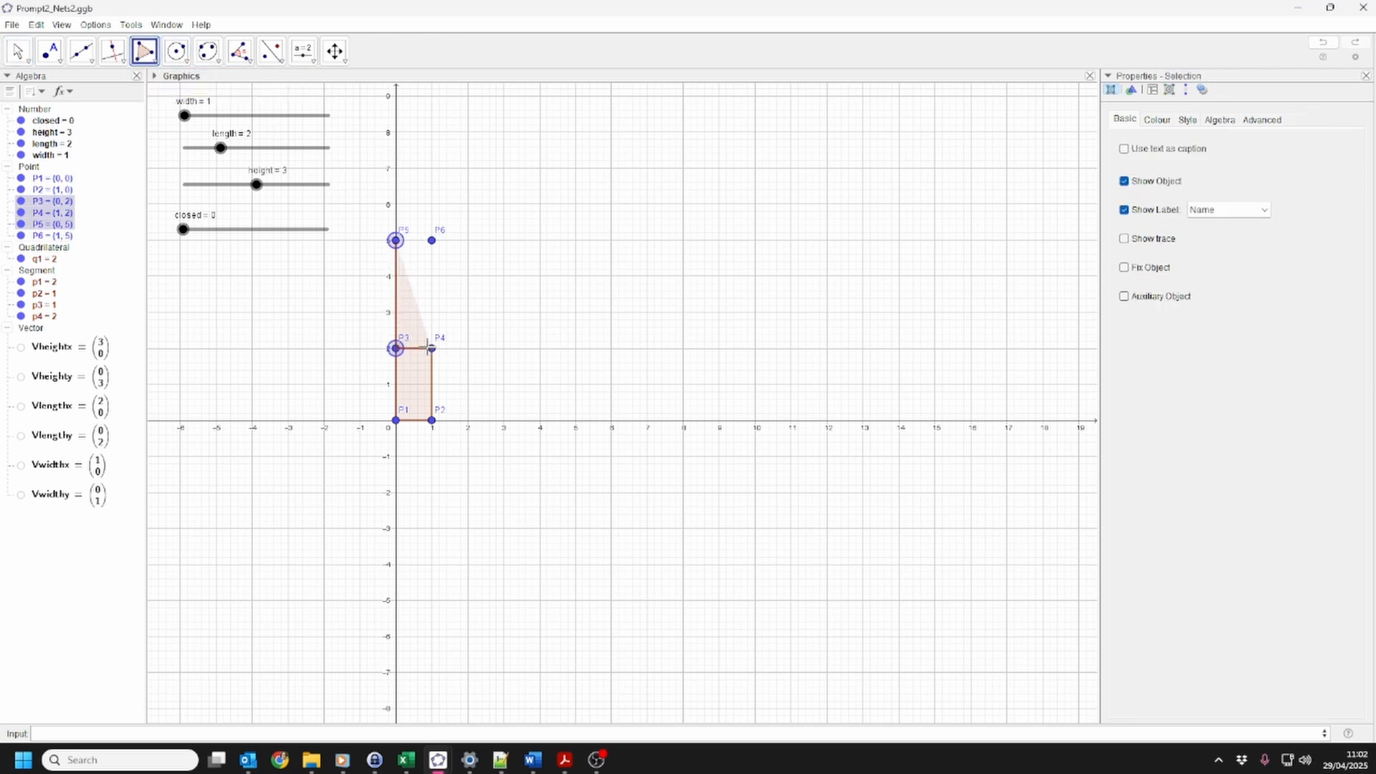
pyautogui.click(432, 240)
pyautogui.click(395, 240)
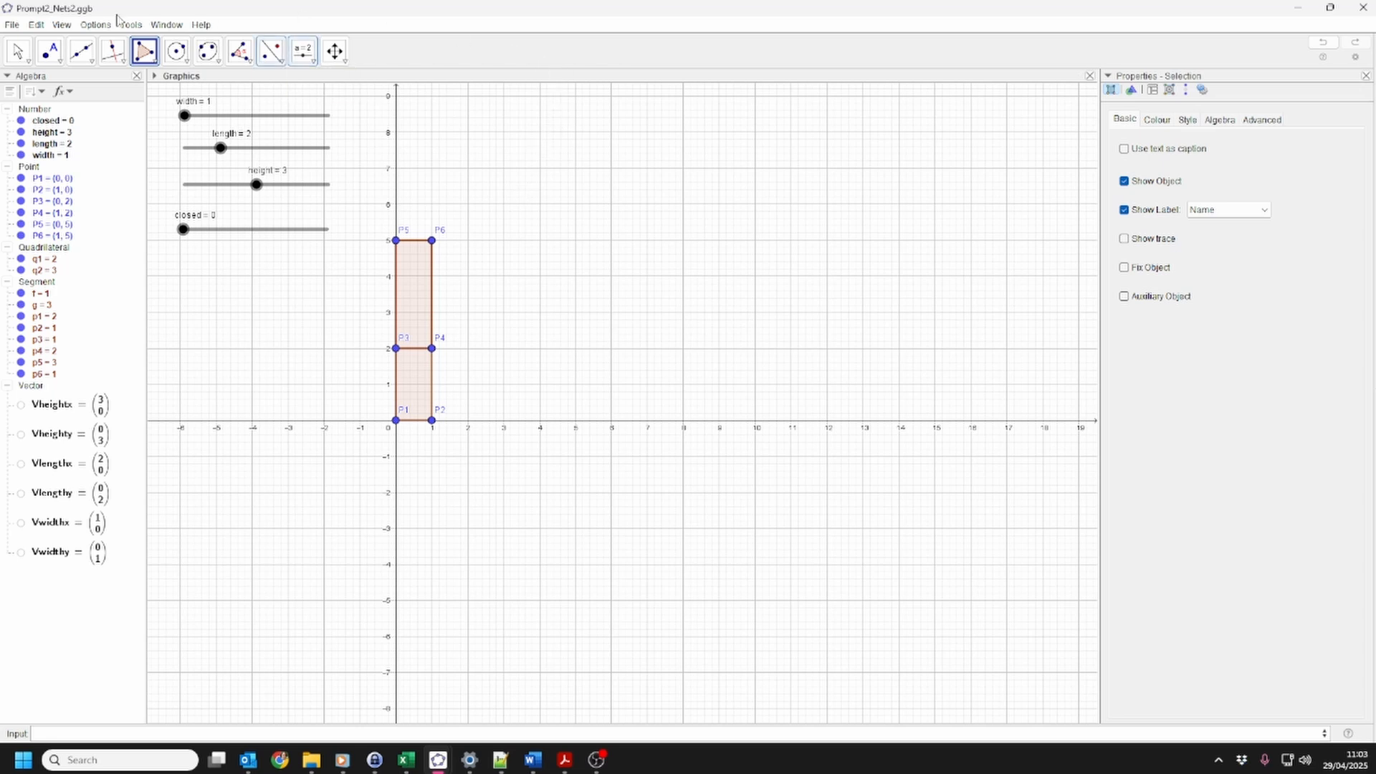
# Show the 3D Graphics view and hide its axes and plane
pyautogui.click(72, 25)
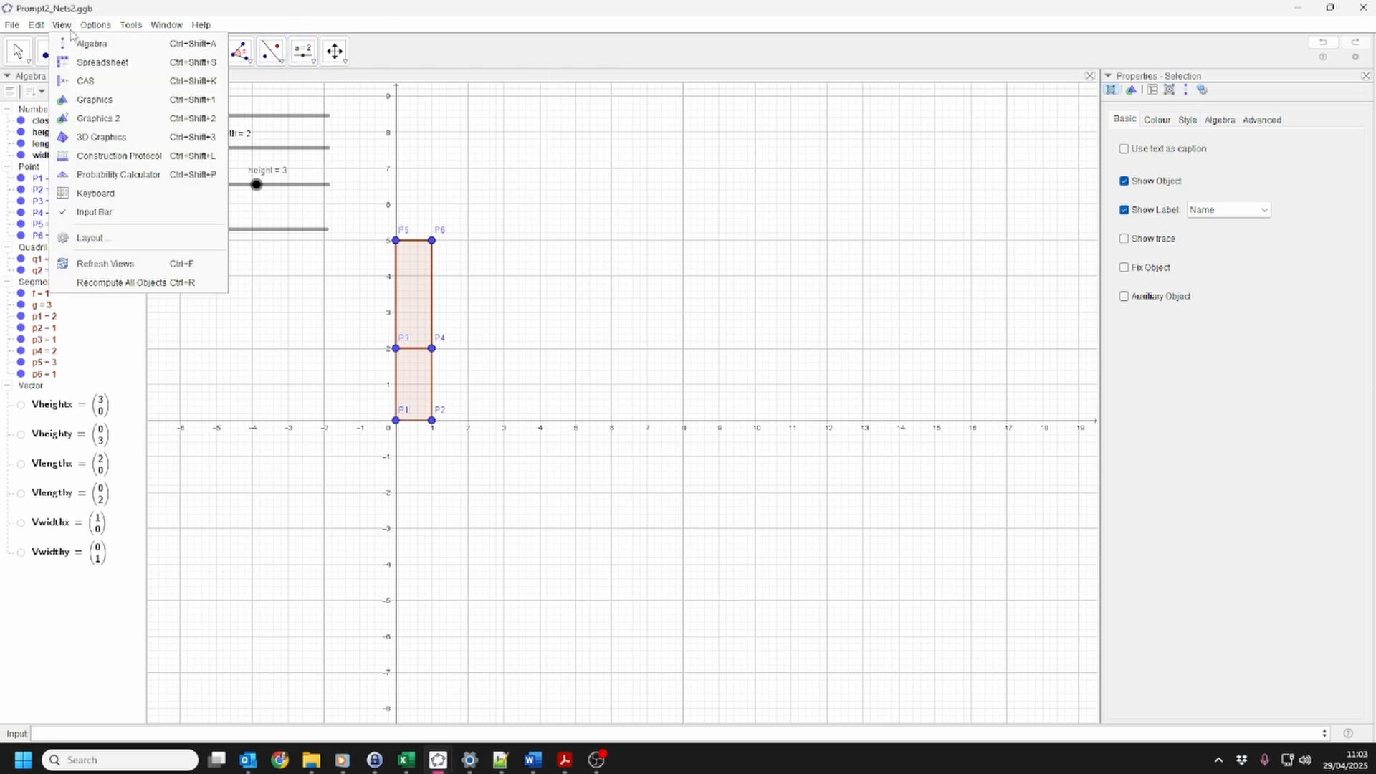
pyautogui.click(111, 144)
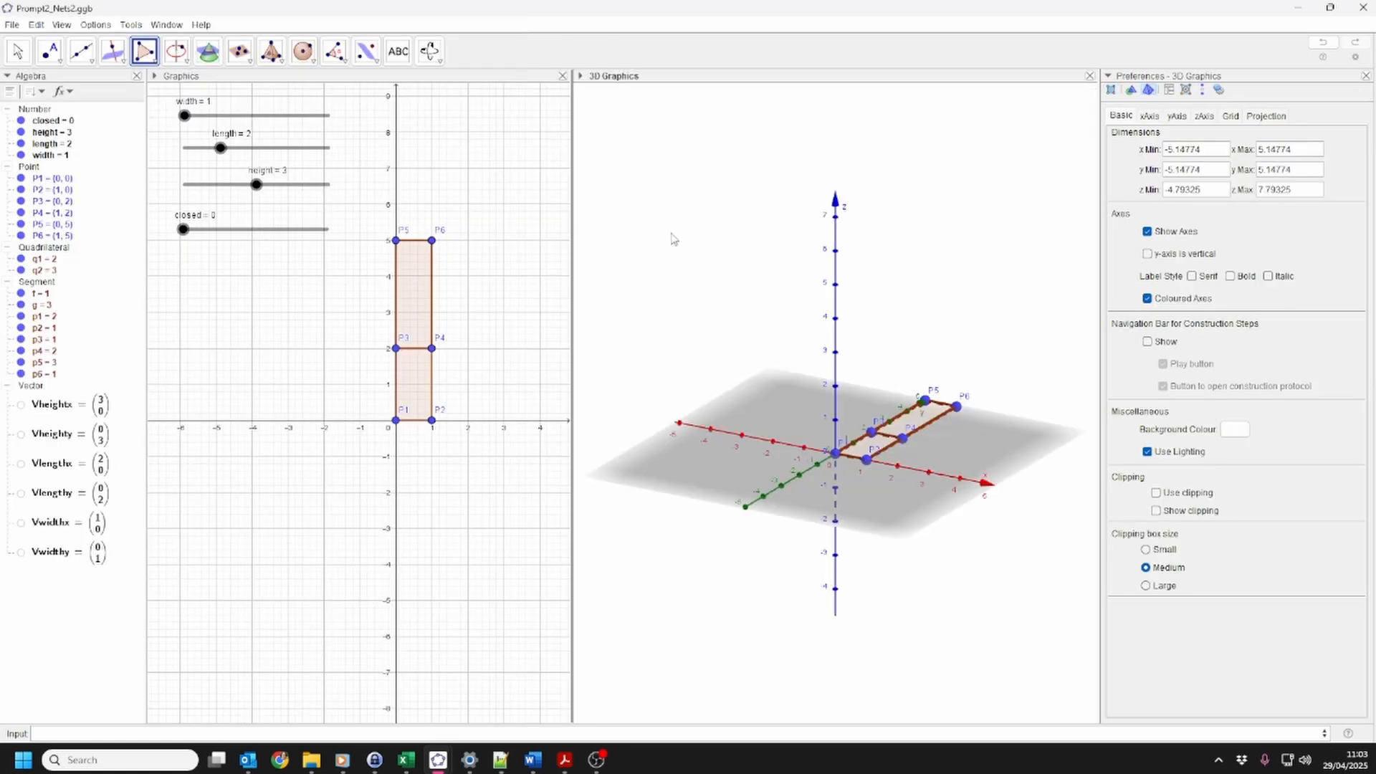
pyautogui.rightClick(896, 283)
pyautogui.click(927, 327)
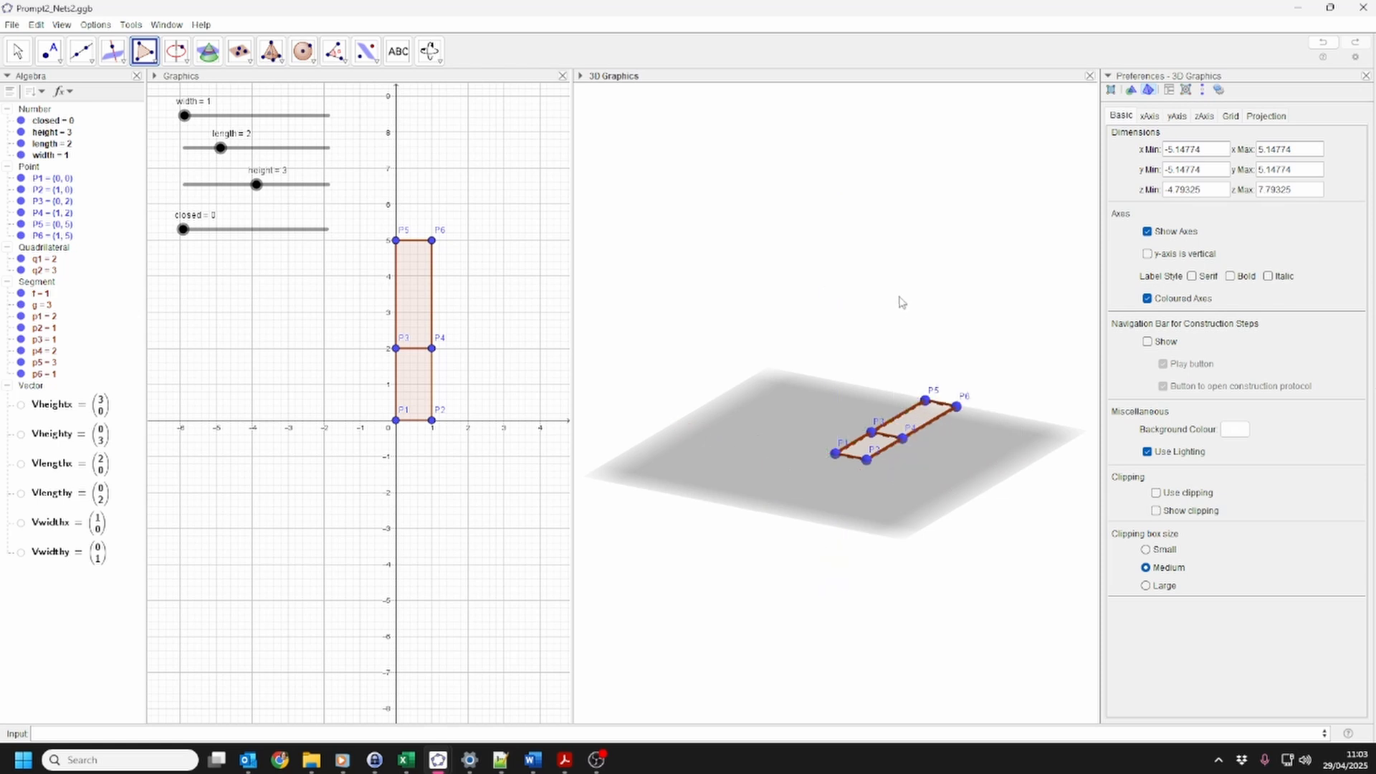
pyautogui.rightClick(899, 294)
pyautogui.click(937, 364)
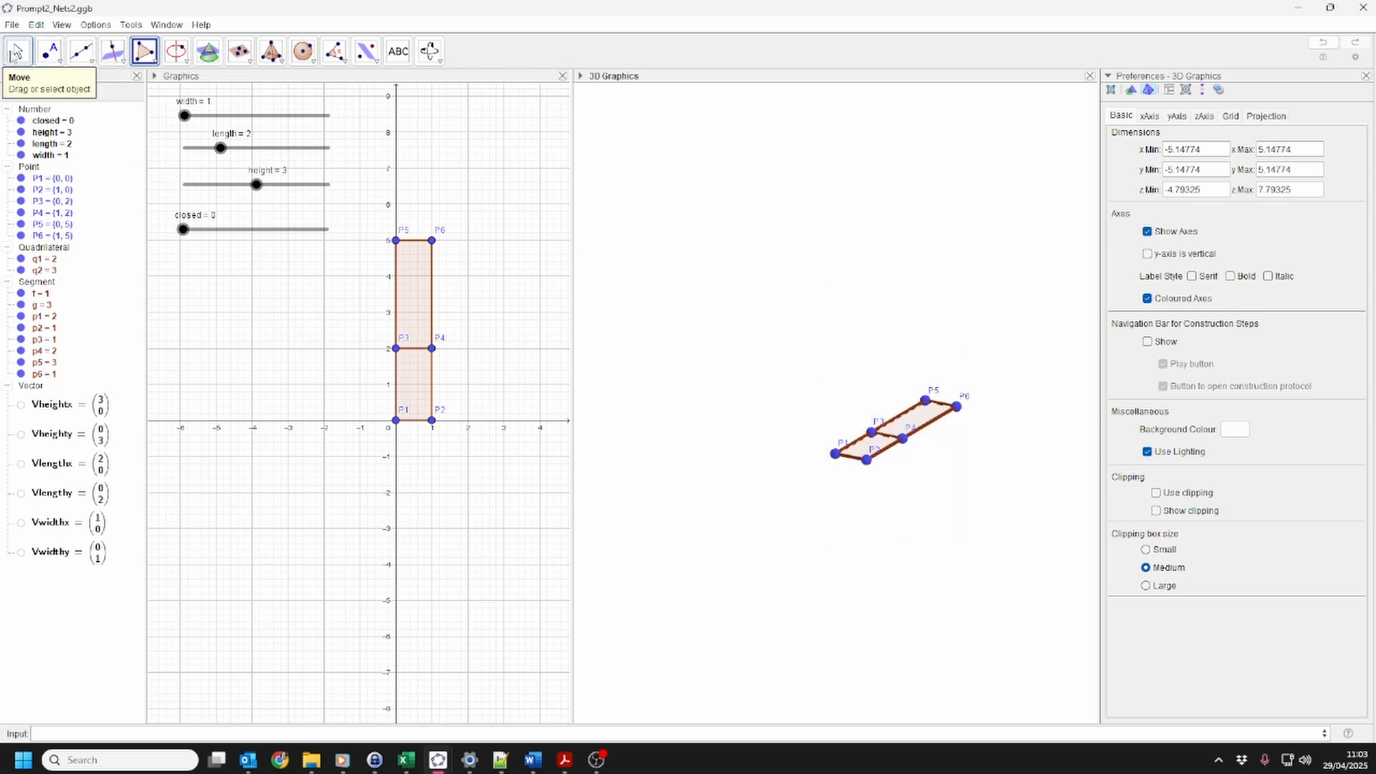
# Test the folding of the upper face by moving the closed slider to 1 and back to 0
pyautogui.click(18, 51)
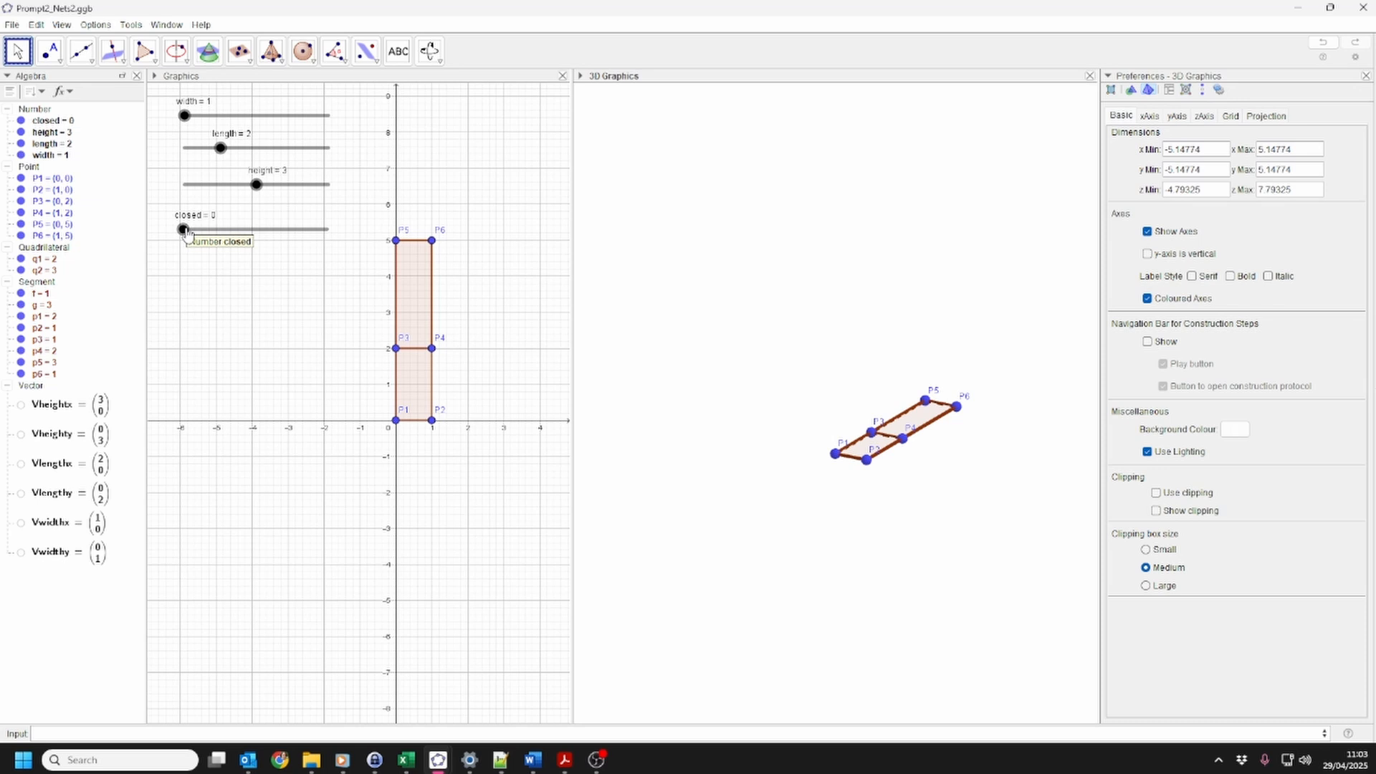
pyautogui.moveTo(185, 232); pyautogui.dragTo(324, 249)
pyautogui.moveTo(330, 241); pyautogui.dragTo(184, 251)
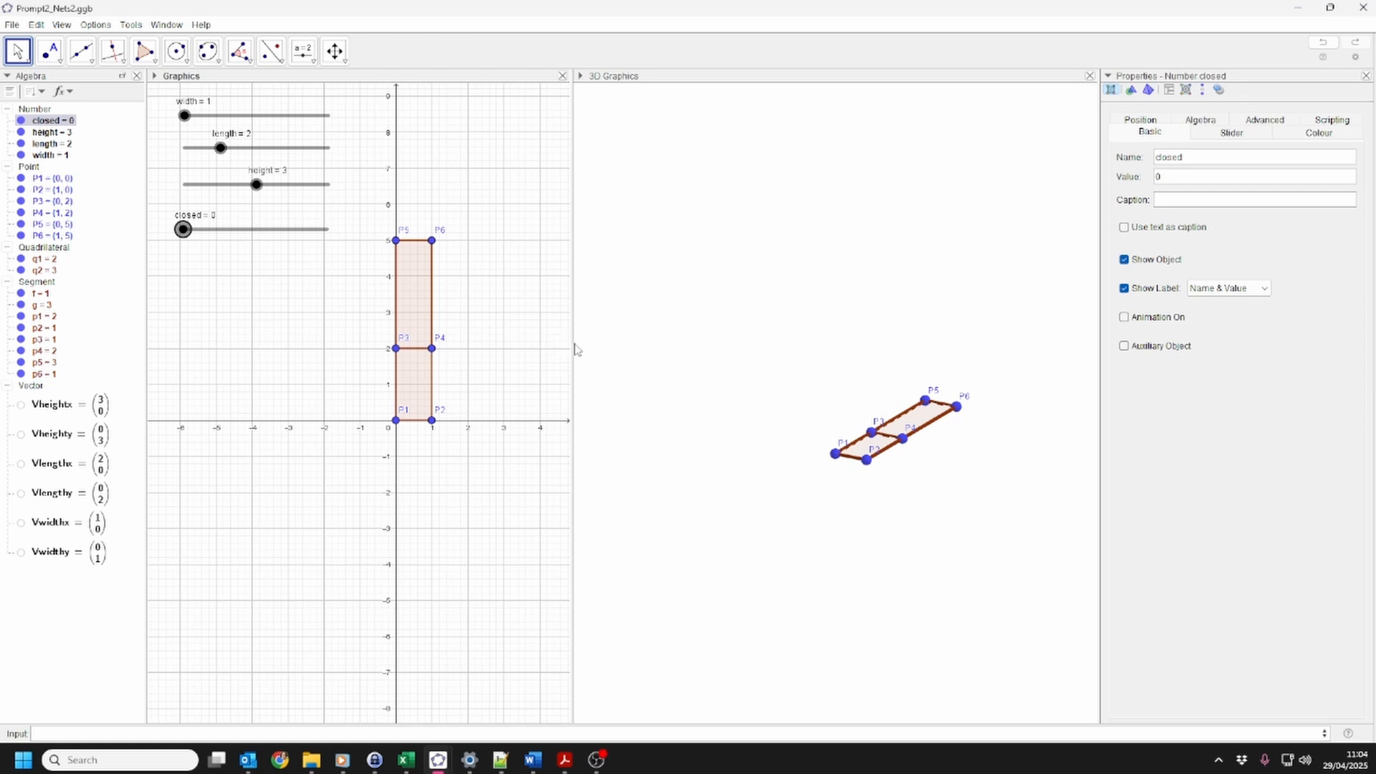
# Widen the Graphics view and create P7=Rotate(Translate(P6, Vlengthx), closed*90°, Line(P4, P6))
pyautogui.moveTo(573, 369); pyautogui.dragTo(622, 370)
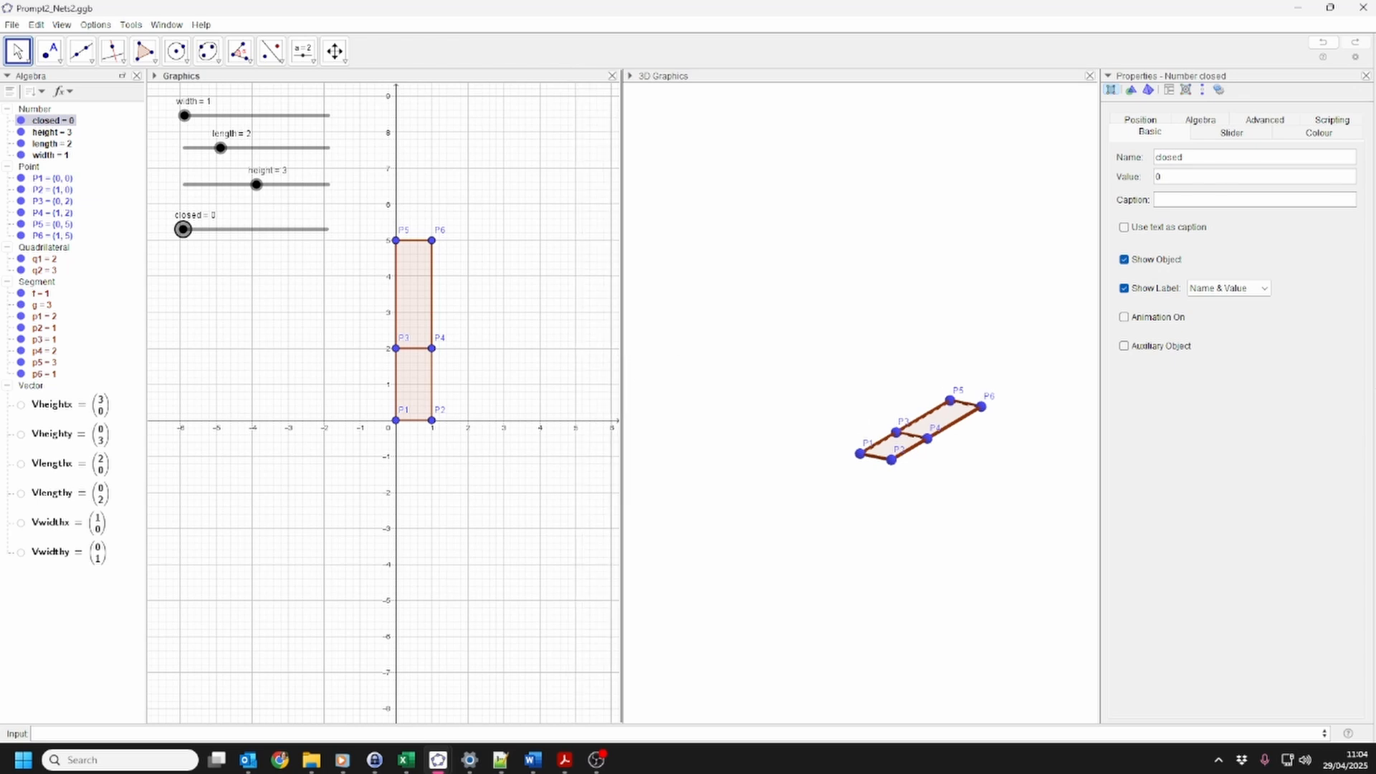
pyautogui.click(344, 734)
pyautogui.write('P7=Rotate(Translate(P3,Vheighty), closed*90°,Line(P3,P4))')
pyautogui.moveTo(126, 735); pyautogui.dragTo(166, 732)
pyautogui.write('6, Vlengthx')
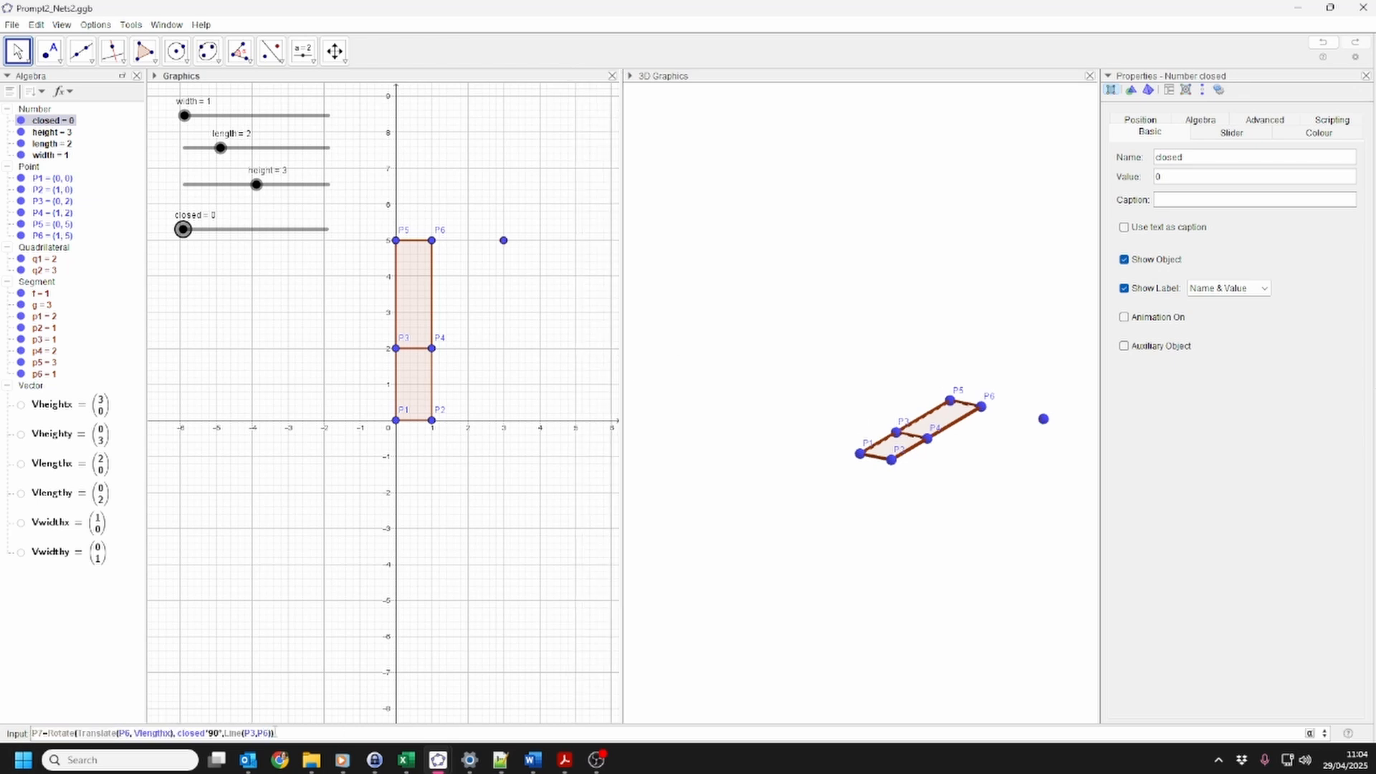
pyautogui.press('Return')
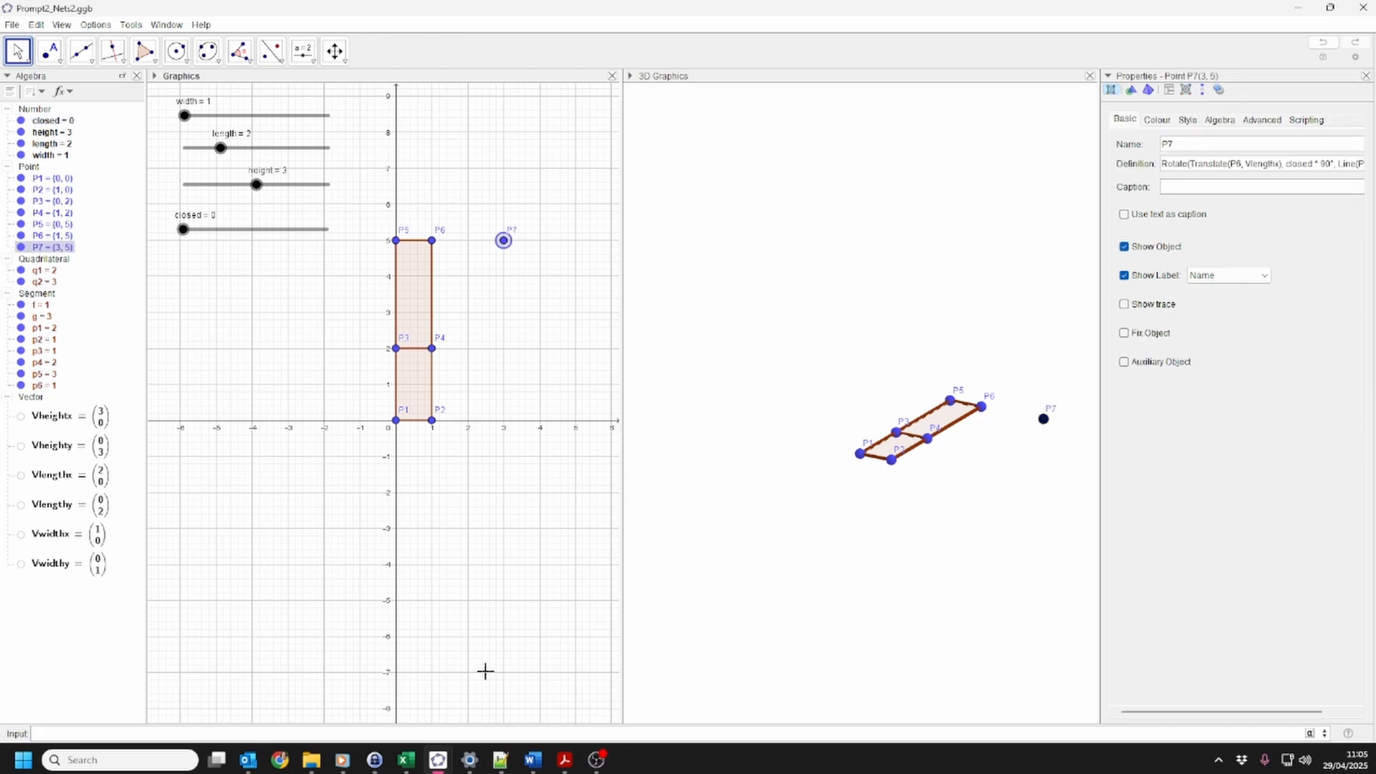
pyautogui.moveTo(182, 229)
pyautogui.mouseDown()
pyautogui.moveTo(353, 246)
pyautogui.moveTo(172, 237)
pyautogui.mouseUp()
# Reuse the P7 definition to create P8=Rotate(Translate(P4, Vlengthx), closed*90°, Line(P4, P6))
pyautogui.doubleClick(52, 247)
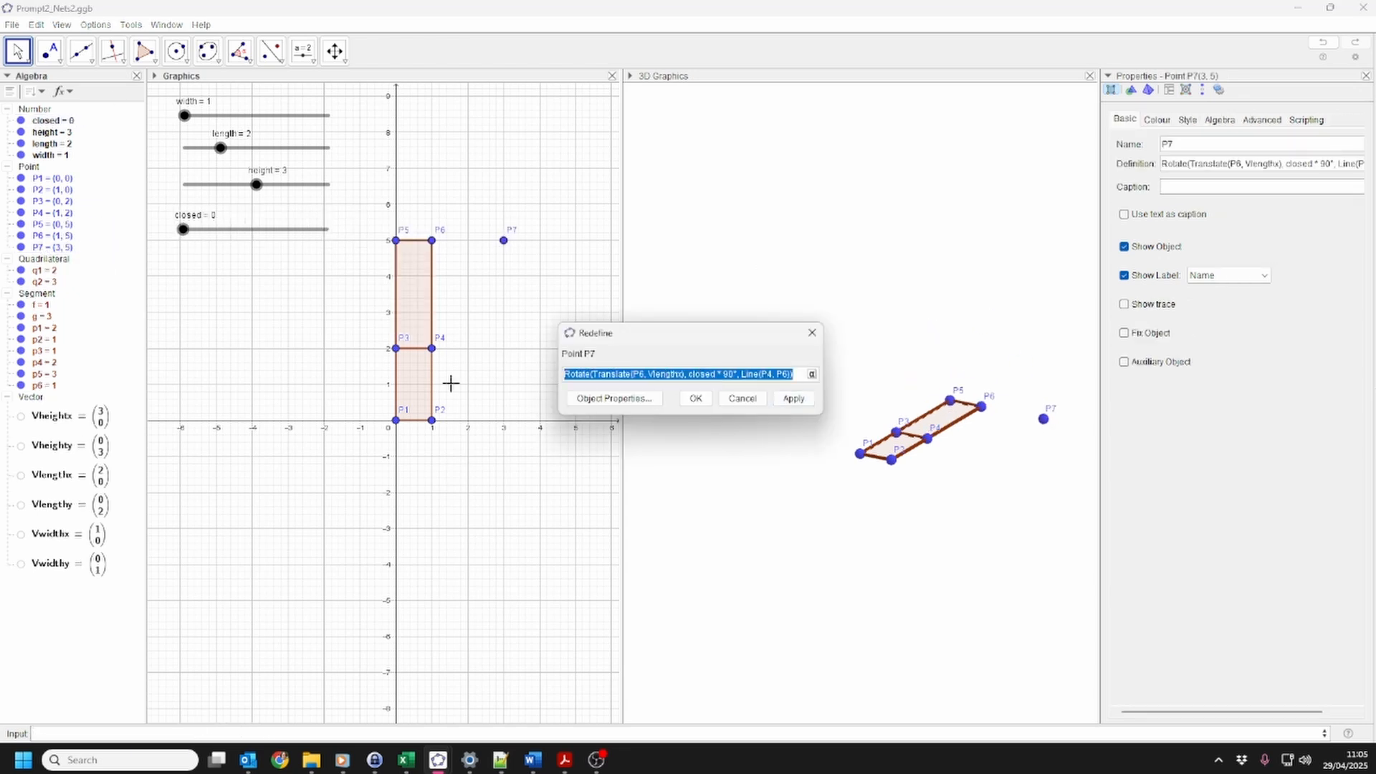
pyautogui.hotkey('ctrl', 'c')
pyautogui.press('Escape')
pyautogui.click(225, 733)
pyautogui.hotkey('ctrl', 'v')
pyautogui.press('Home')
pyautogui.write('P8=')
pyautogui.press('Right')
pyautogui.press('Right')
pyautogui.press('Right')
pyautogui.press('Right')
pyautogui.press('Right')
pyautogui.press('Right')
pyautogui.press('Right')
pyautogui.press('Right')
pyautogui.press('Right')
pyautogui.press('Right')
pyautogui.press('Right')
pyautogui.press('Right')
pyautogui.press('Right')
pyautogui.press('Right')
pyautogui.press('Right')
pyautogui.press('Right')
pyautogui.press('Right')
pyautogui.press('Right')
pyautogui.press('Delete')
pyautogui.write('4')
pyautogui.press('Return')
# Draw the right side face as a polygon through P6, P7, P8 and P4, and test its folding with the closed slider
pyautogui.click(144, 51)
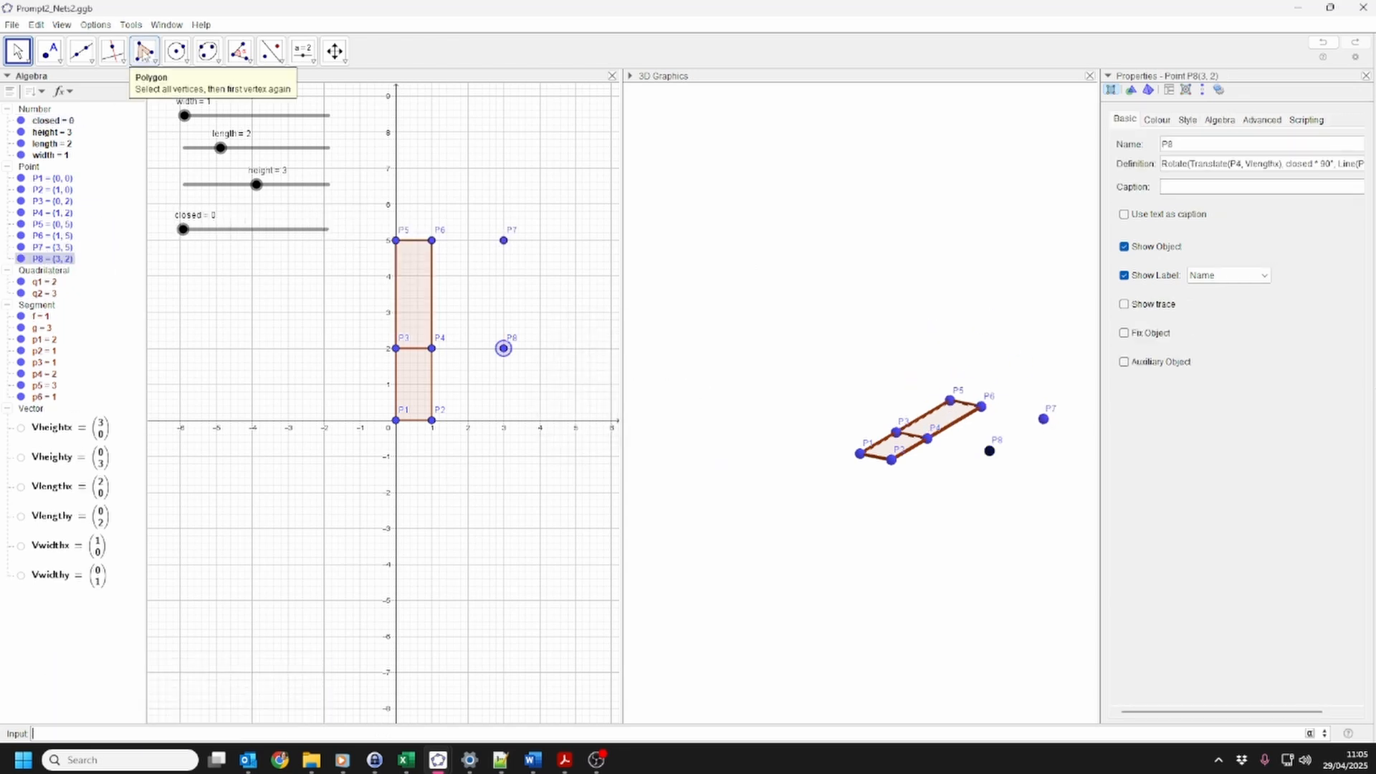
pyautogui.click(431, 241)
pyautogui.click(503, 241)
pyautogui.click(504, 349)
pyautogui.click(432, 349)
pyautogui.moveTo(255, 248); pyautogui.dragTo(187, 266)
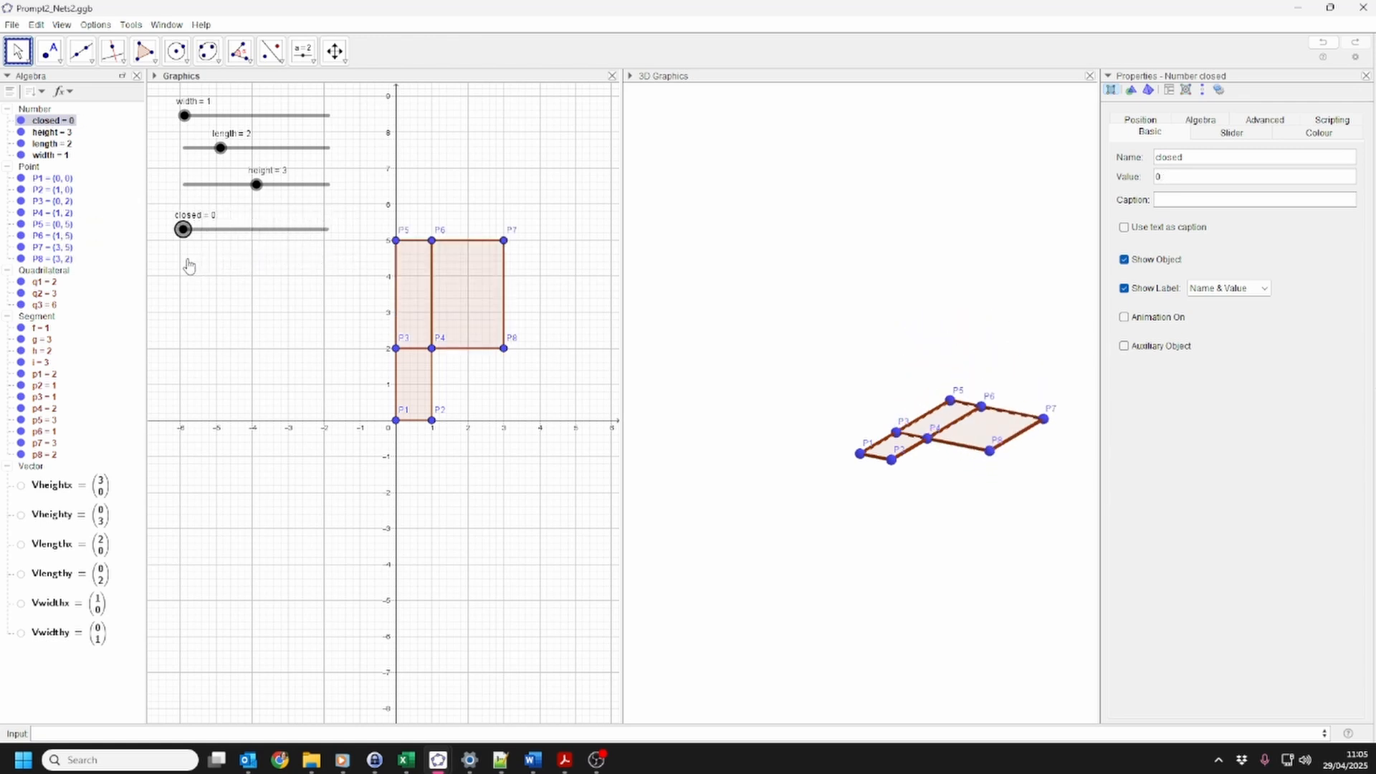
# Change the rotation angle of P7 and P8 to closed*-90° and retest the folding with the closed slider
pyautogui.click(503, 241)
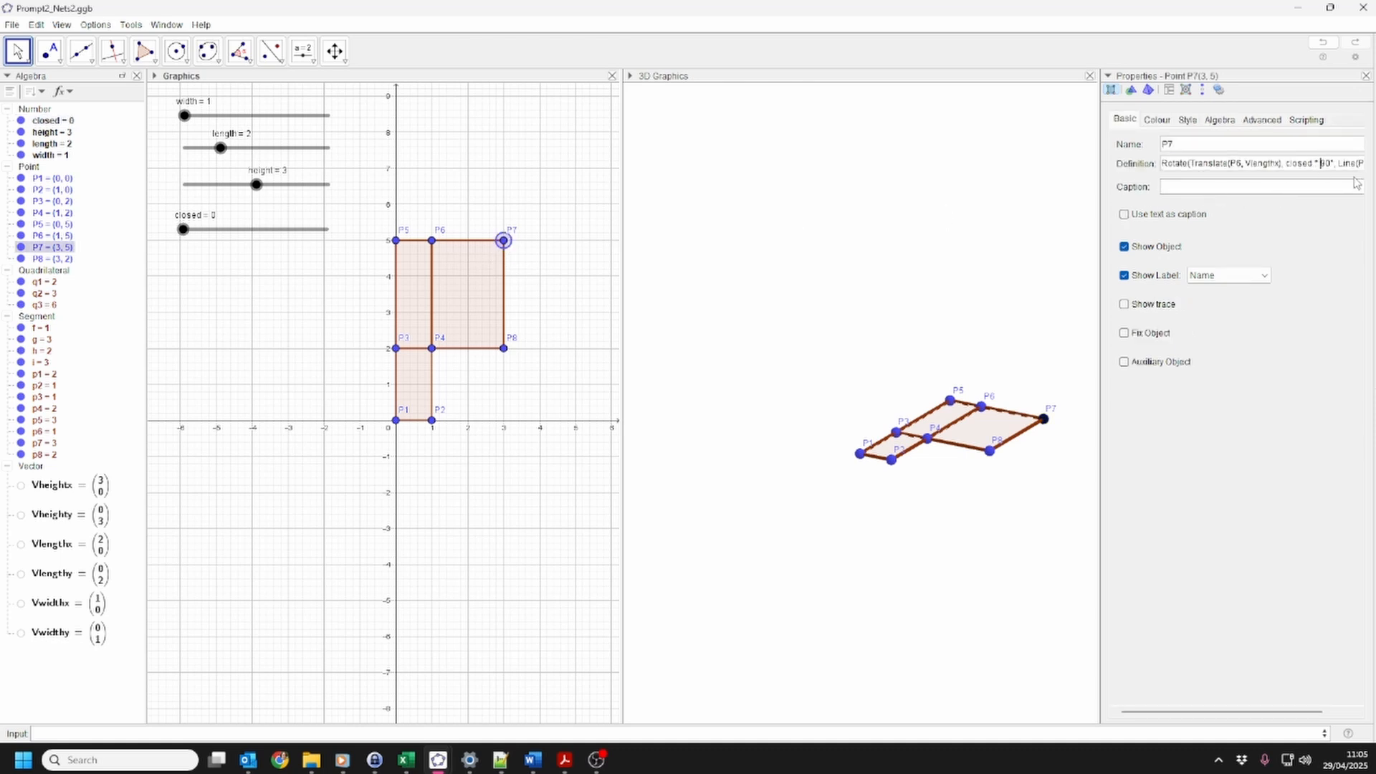
pyautogui.write('-')
pyautogui.click(513, 349)
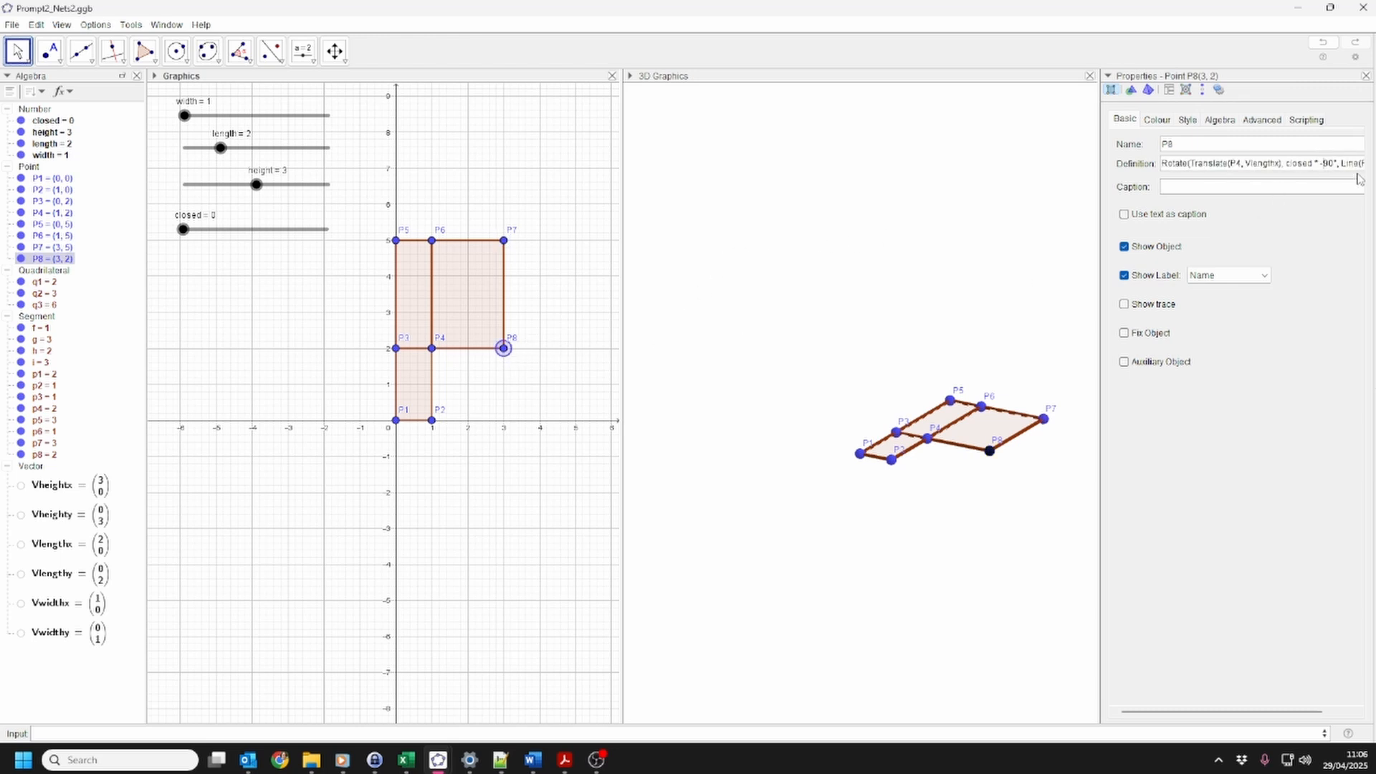
pyautogui.click(184, 230)
pyautogui.moveTo(184, 230)
pyautogui.mouseDown()
pyautogui.moveTo(358, 241)
pyautogui.moveTo(182, 243)
pyautogui.mouseUp()
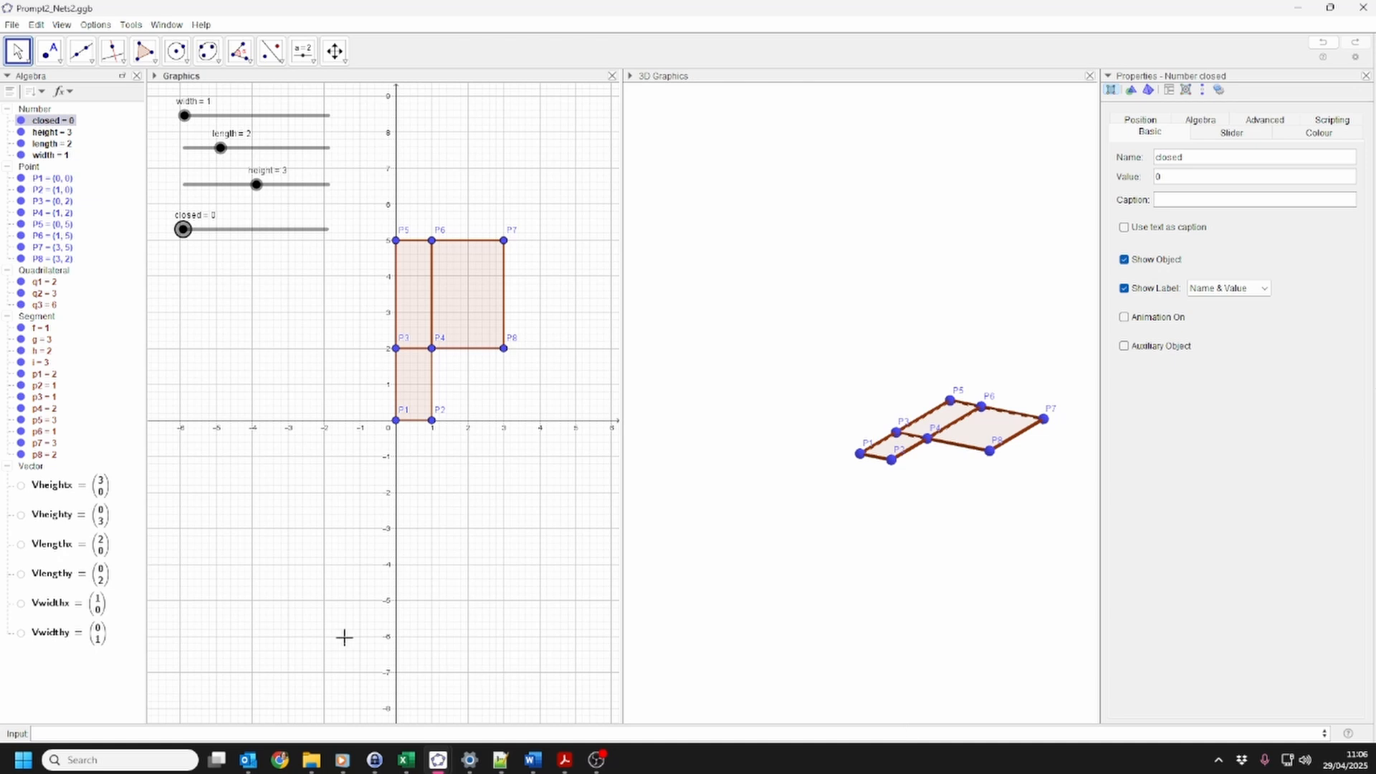
# Create P9=Rotate(Translate(P5, -Vlengthx), closed*90°, Line(P3, P5)) by adapting the earlier point definition
pyautogui.click(216, 732)
pyautogui.press('Up')
pyautogui.press('Up')
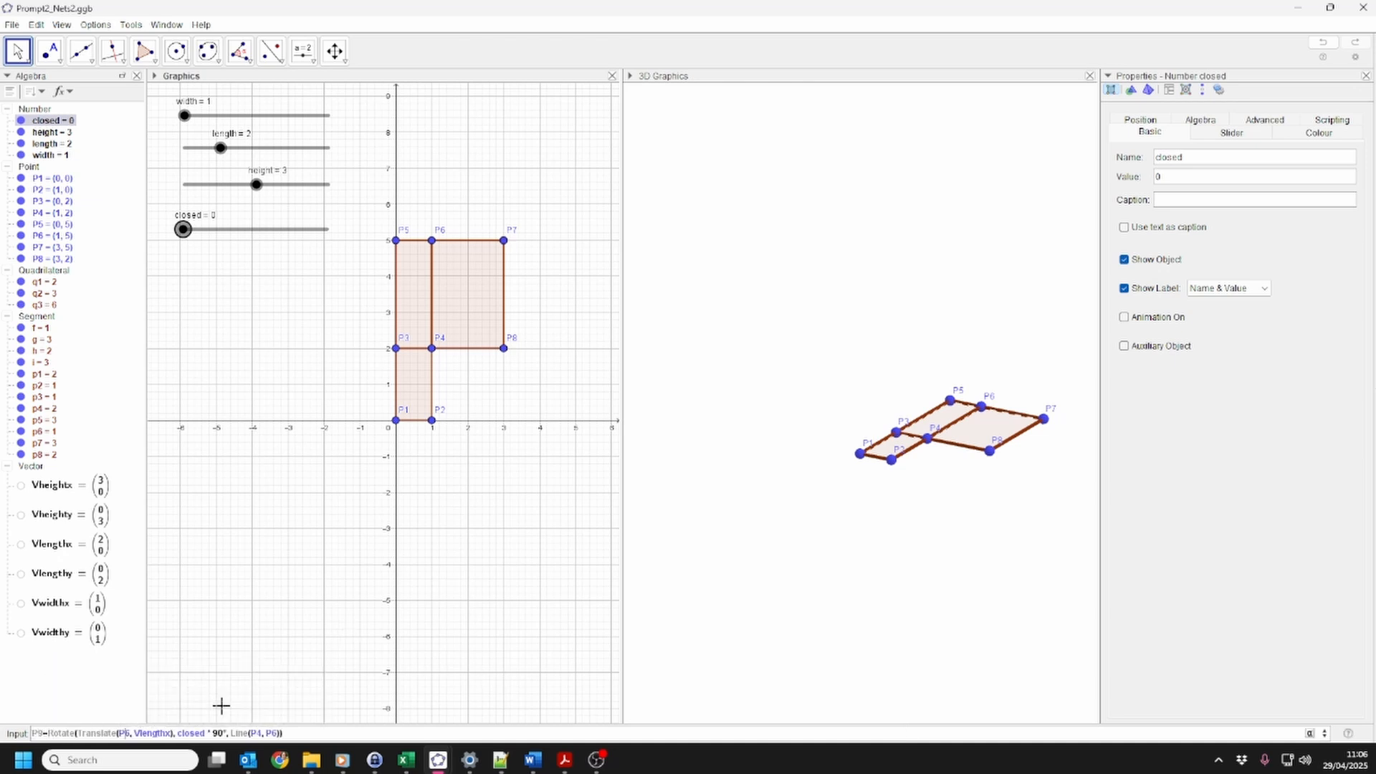
pyautogui.press('Delete')
pyautogui.write('5, -')
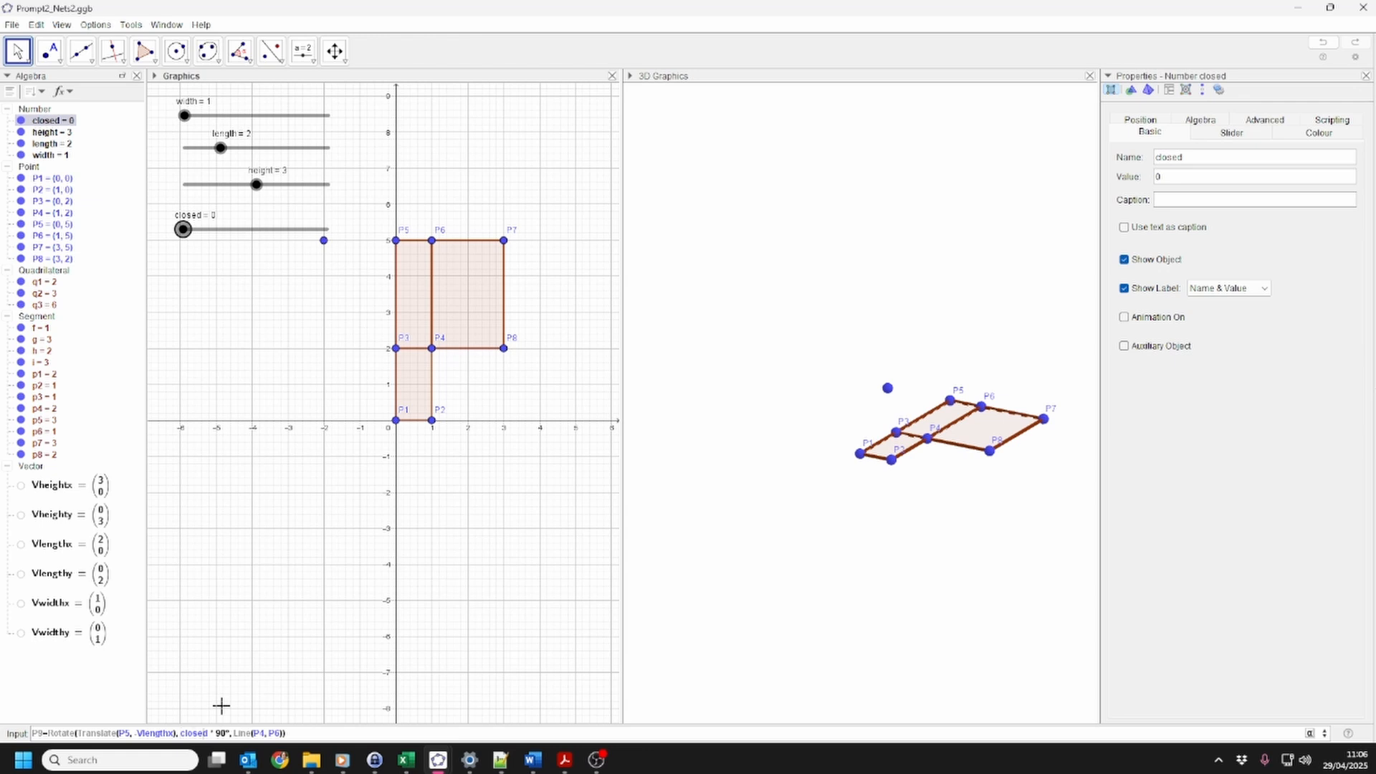
pyautogui.press('Return')
# Reuse the P9 definition to create P10=Rotate(Translate(P3, -Vlengthx), closed*90°, Line(P3, P5))
pyautogui.press('Up')
pyautogui.press('Home')
pyautogui.press('Right')
pyautogui.hotkey('shift', 'Right')
pyautogui.write('10')
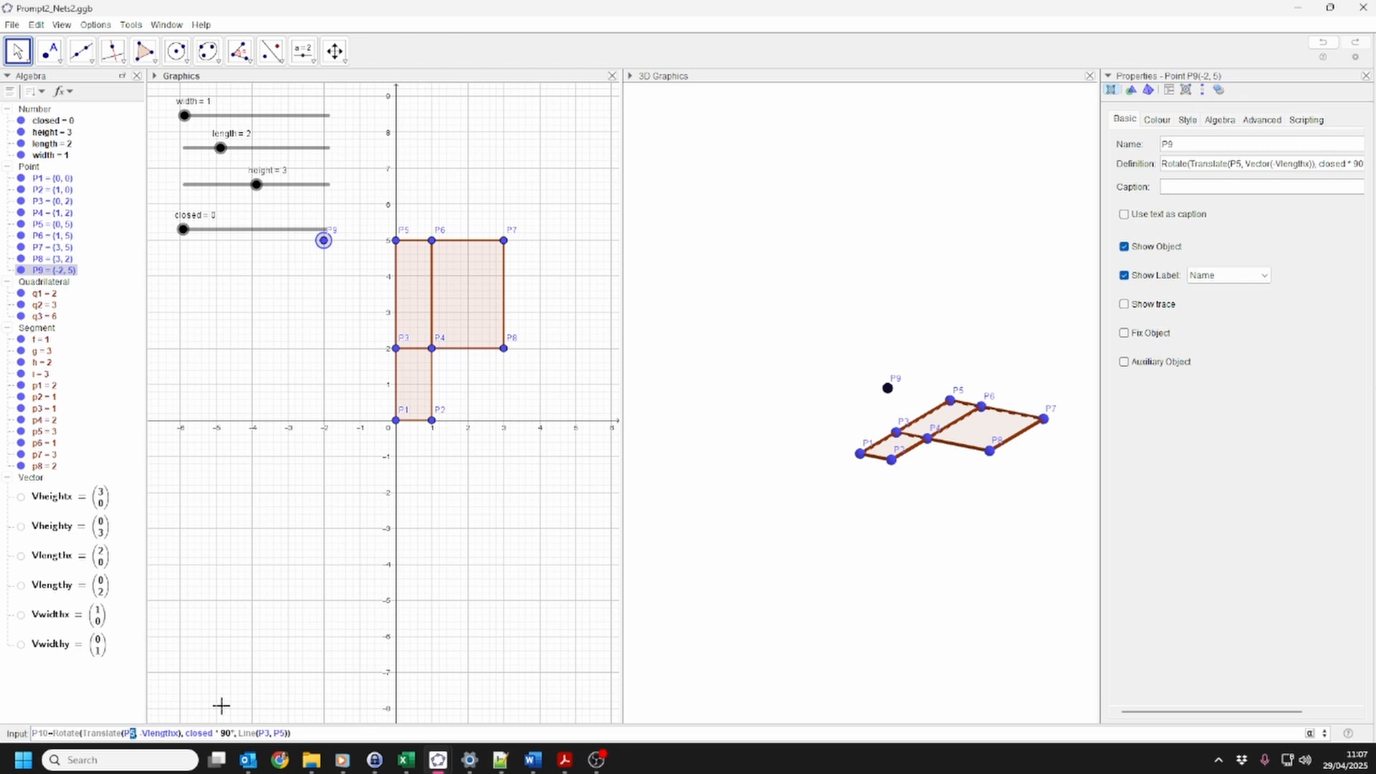
pyautogui.write('3')
pyautogui.press('Return')
# Draw the left side face as a polygon through P9, P5, P3 and P10, and test its folding with the closed slider
pyautogui.click(144, 51)
pyautogui.click(324, 241)
pyautogui.click(395, 241)
pyautogui.click(396, 348)
pyautogui.click(324, 348)
pyautogui.click(324, 241)
pyautogui.click(18, 51)
pyautogui.moveTo(183, 230); pyautogui.dragTo(164, 256)
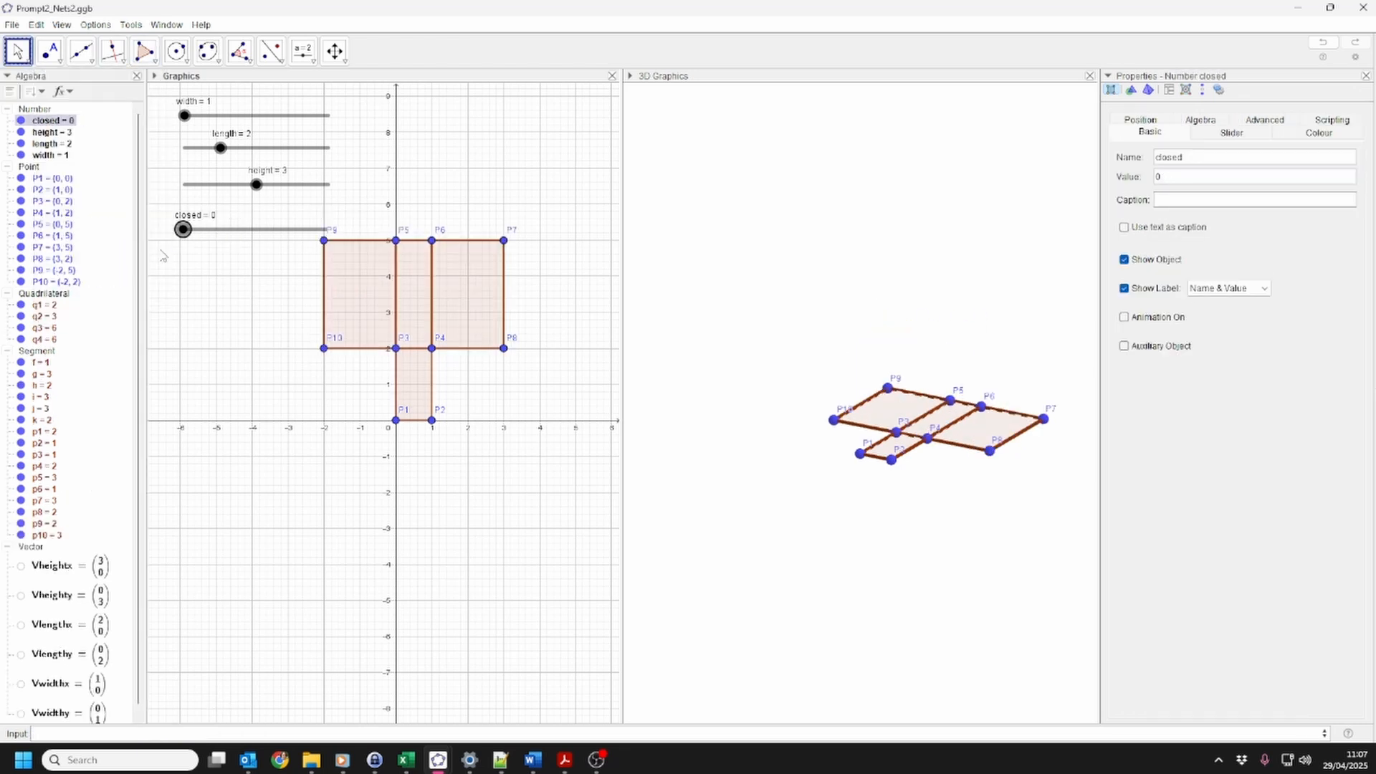
# Adapt an earlier point definition to create P11=Rotate(Translate(P1, -Vheighty), closed*90°, Line(P1, P2))
pyautogui.click(98, 732)
pyautogui.press('Up')
pyautogui.press('Up')
pyautogui.press('Home')
pyautogui.press('Right')
pyautogui.hotkey('shift', 'Right')
pyautogui.write('11')
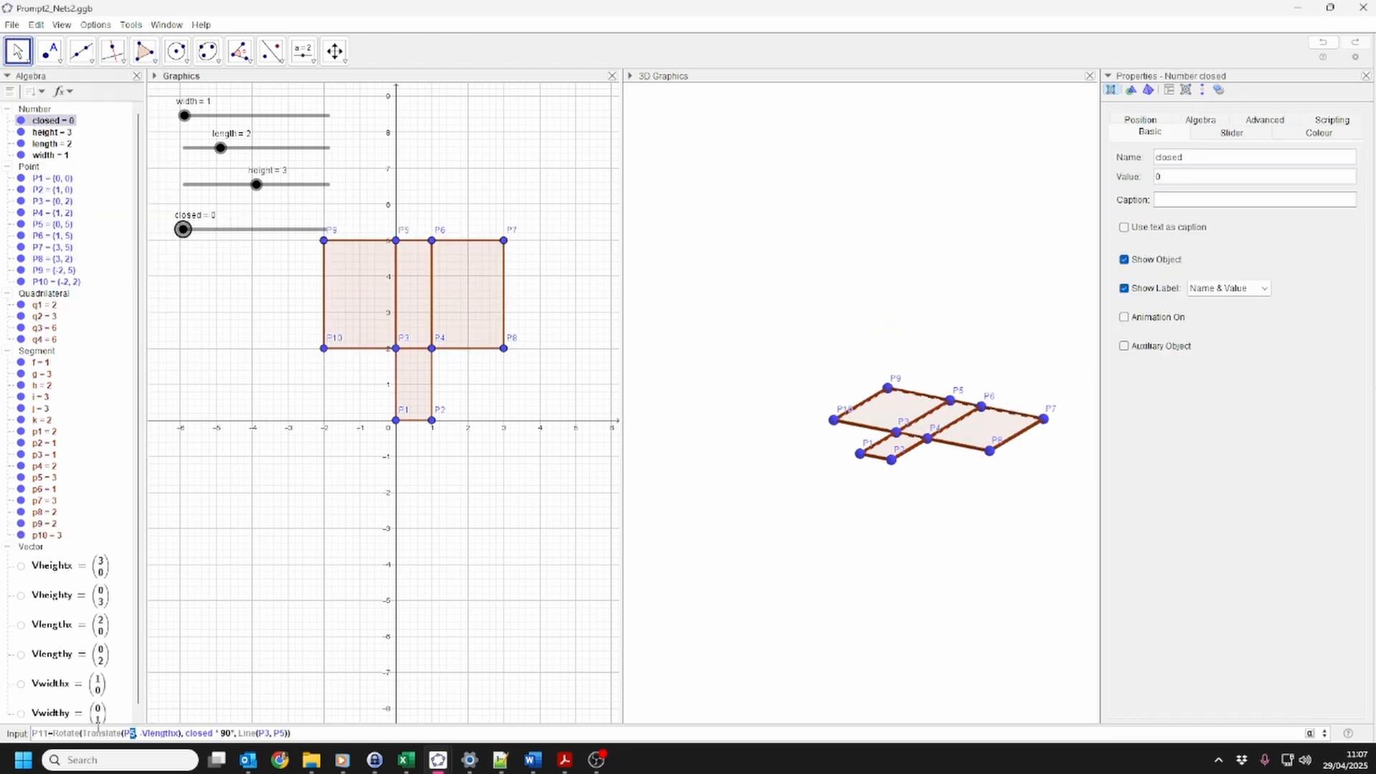
pyautogui.write('1')
pyautogui.press('Right')
pyautogui.press('Right')
pyautogui.press('Right')
pyautogui.press('Right')
pyautogui.hotkey('shift', 'Right')
pyautogui.hotkey('shift', 'Right')
pyautogui.hotkey('shift', 'Right')
pyautogui.hotkey('shift', 'Right')
pyautogui.hotkey('shift', 'Right')
pyautogui.hotkey('shift', 'Right')
pyautogui.hotkey('shift', 'Right')
pyautogui.write('heighty')
pyautogui.press('Right')
pyautogui.press('Right')
pyautogui.press('Right')
pyautogui.press('Right')
pyautogui.press('Right')
pyautogui.press('Right')
pyautogui.press('Right')
pyautogui.press('Right')
pyautogui.press('Right')
pyautogui.press('Right')
pyautogui.press('Right')
pyautogui.press('Right')
pyautogui.press('Right')
pyautogui.press('Right')
pyautogui.press('Right')
pyautogui.press('Right')
pyautogui.press('Right')
pyautogui.press('Right')
pyautogui.press('Right')
pyautogui.press('Right')
pyautogui.press('Return')
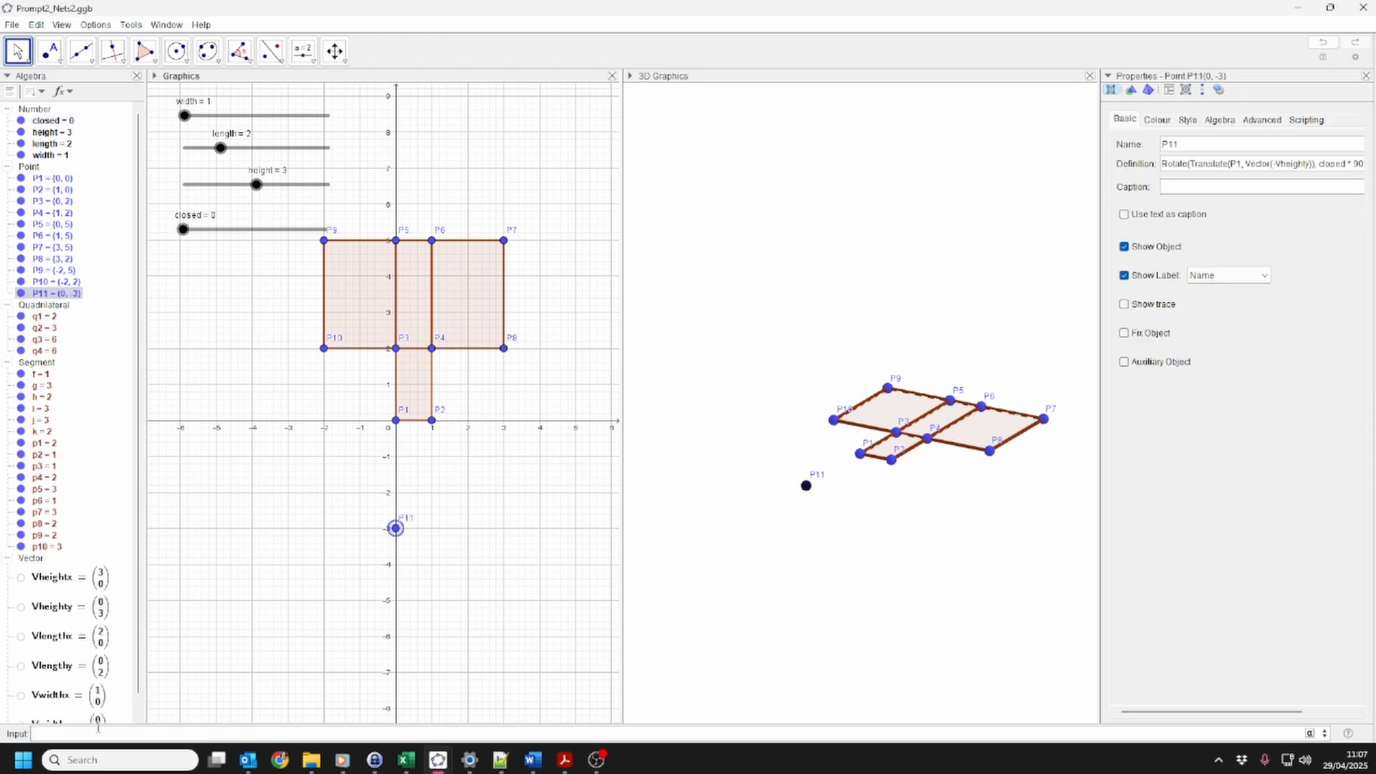
# Reuse the P11 definition to create P12=Rotate(Translate(P2, -Vheighty), closed*90°, Line(P1, P2))
pyautogui.press('Up')
pyautogui.write('22')
pyautogui.press('Return')
# Draw the face below the base as a polygon through P1, P2, P12 and P11
pyautogui.click(145, 52)
pyautogui.click(396, 420)
pyautogui.click(431, 420)
pyautogui.click(431, 529)
pyautogui.click(395, 529)
pyautogui.click(396, 421)
pyautogui.click(18, 52)
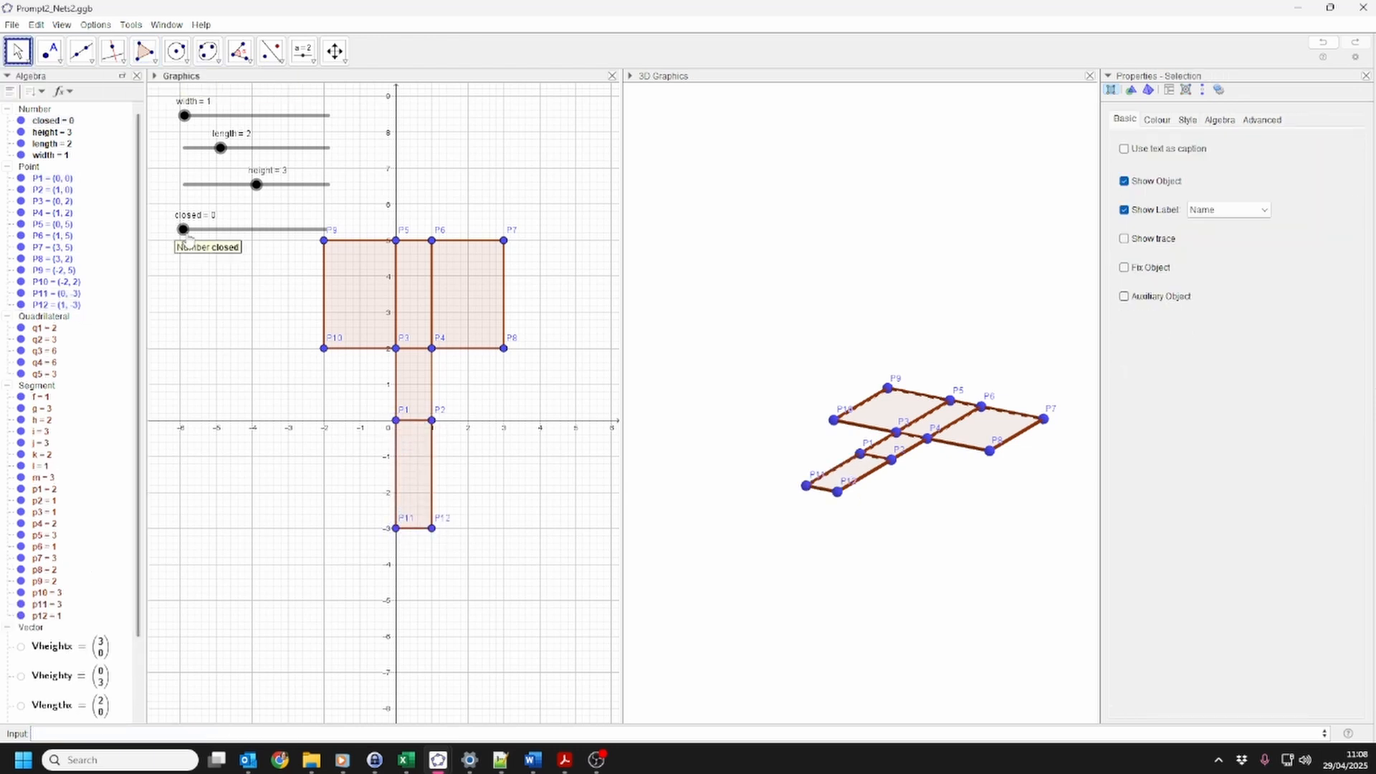
# Change the rotation angle of P11 and P12 to closed*-90° and test the folding with the closed slider
pyautogui.click(56, 293)
pyautogui.click(1354, 164)
pyautogui.write('-Vheighty)), closed * -9')
pyautogui.click(57, 306)
pyautogui.click(1355, 164)
pyautogui.write('-9')
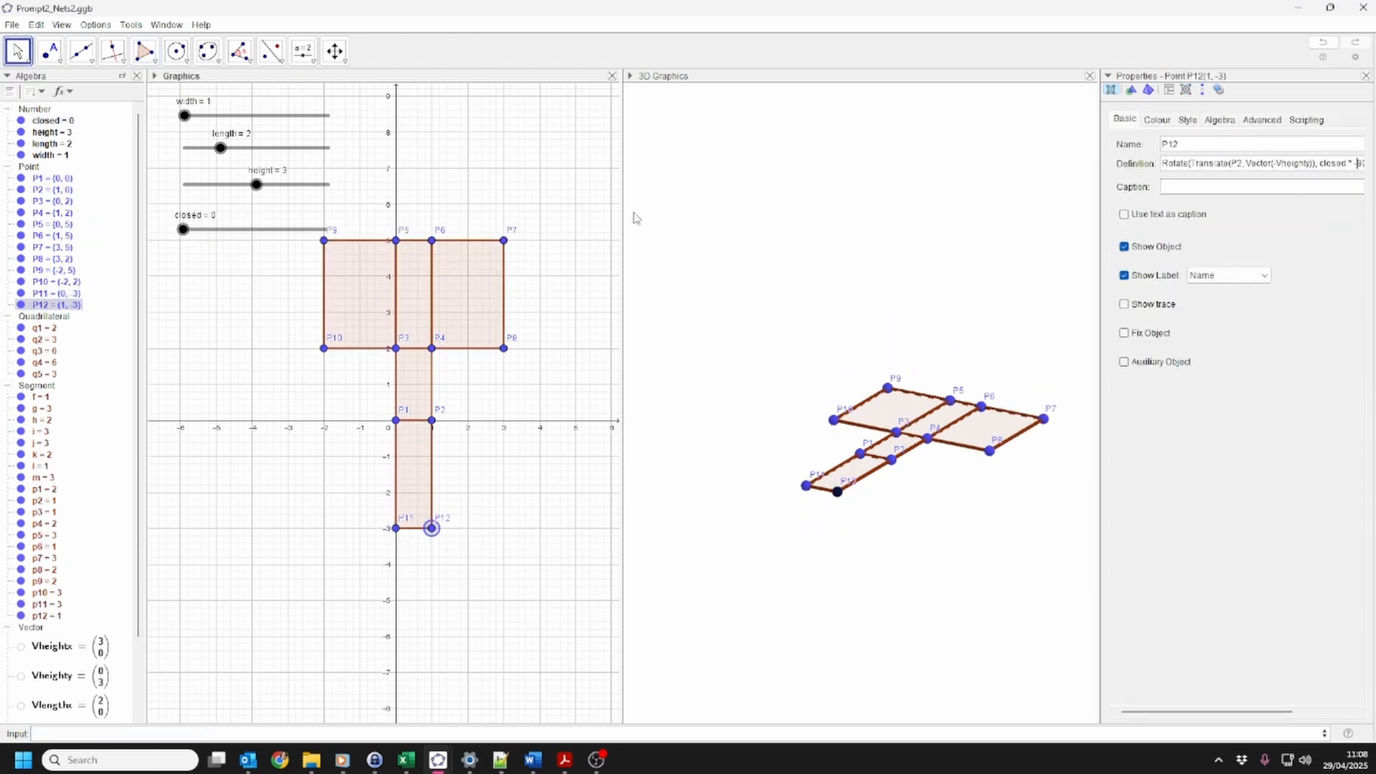
pyautogui.moveTo(183, 229)
pyautogui.mouseDown()
pyautogui.moveTo(277, 255)
pyautogui.moveTo(182, 231)
pyautogui.mouseUp()
# Adapt the P11 definition to create P13=Rotate(Translate(P11, -Vlengthy), closed*180°, Line(P11, P12))
pyautogui.click(168, 732)
pyautogui.press('Up')
pyautogui.press('Up')
pyautogui.write('3')
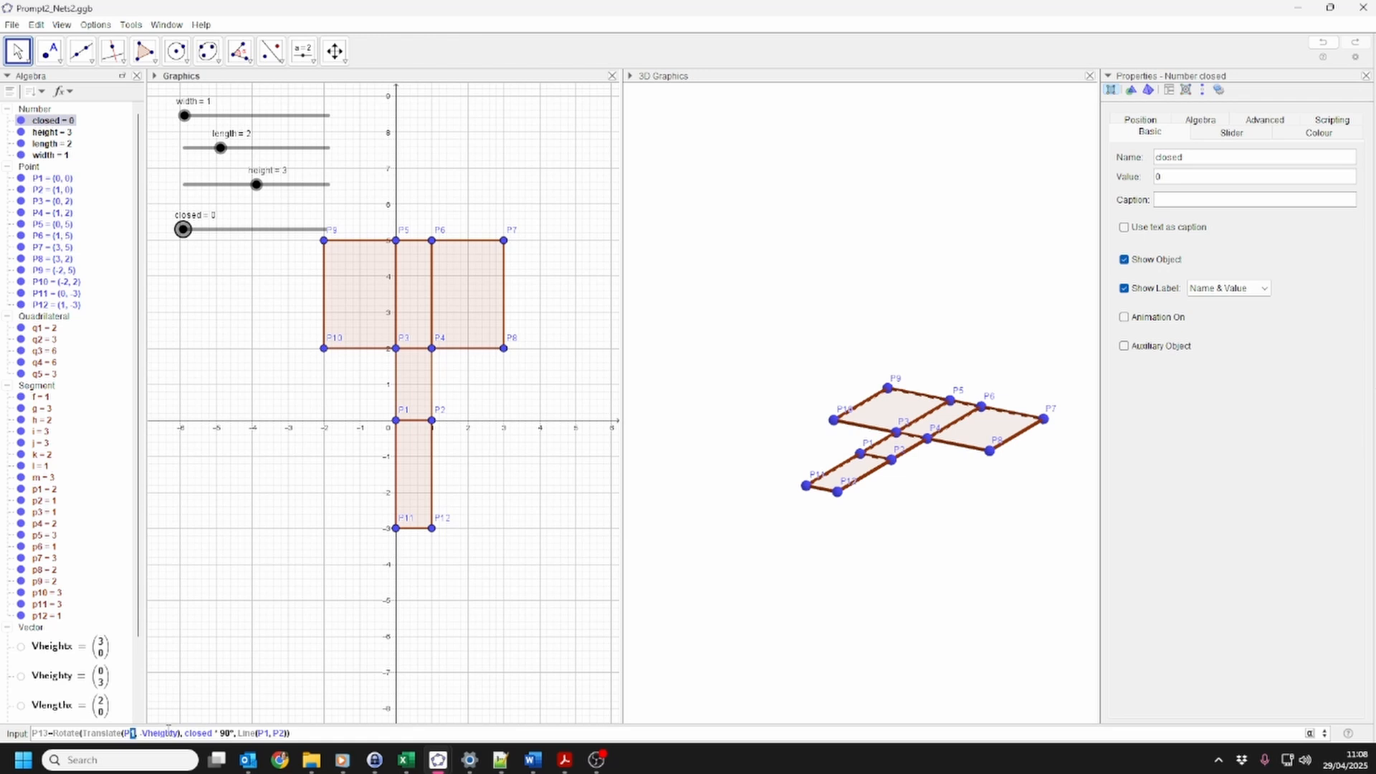
pyautogui.write('11')
pyautogui.press('Right')
pyautogui.press('Right')
pyautogui.press('Right')
pyautogui.press('Right')
pyautogui.hotkey('shift', 'Right')
pyautogui.hotkey('shift', 'Right')
pyautogui.hotkey('shift', 'Right')
pyautogui.hotkey('shift', 'Right')
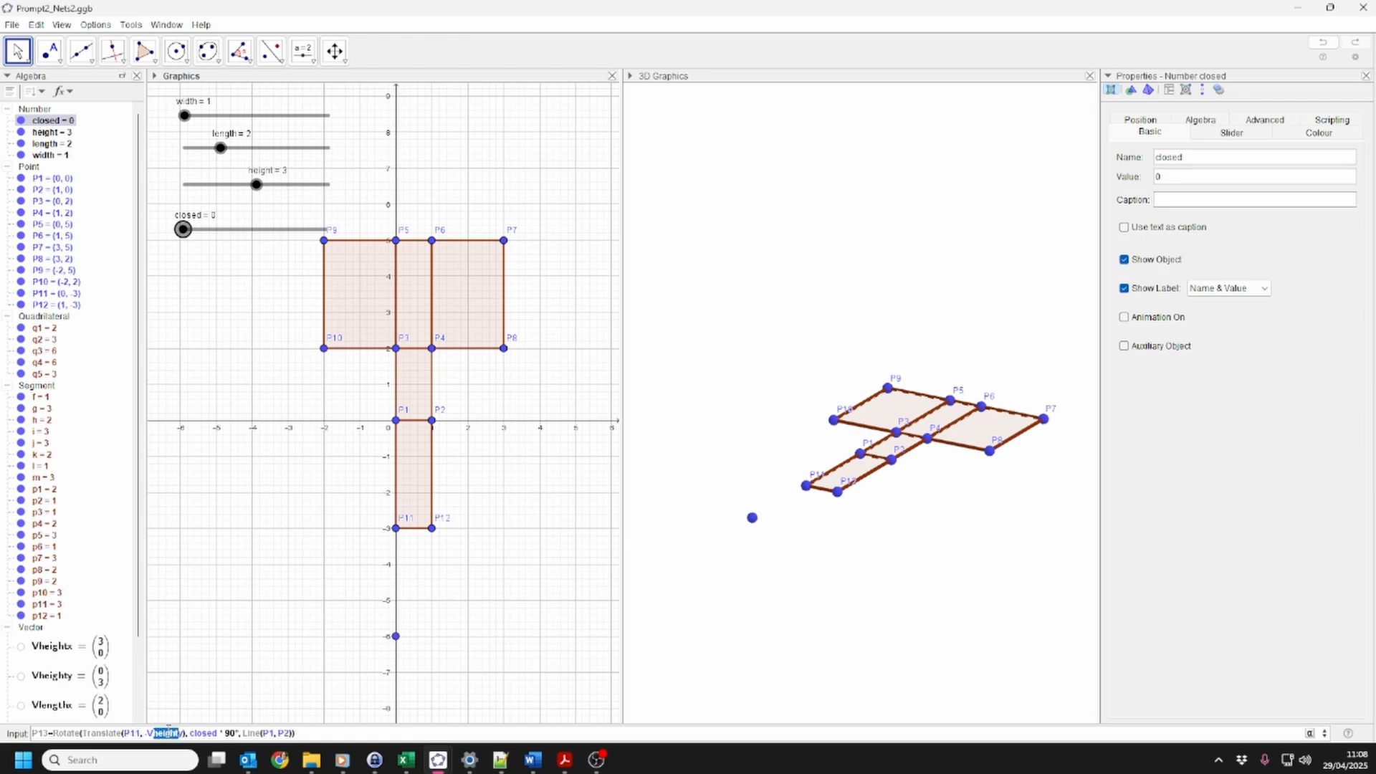
pyautogui.write('length')
pyautogui.press('BackSpace')
pyautogui.write('18')
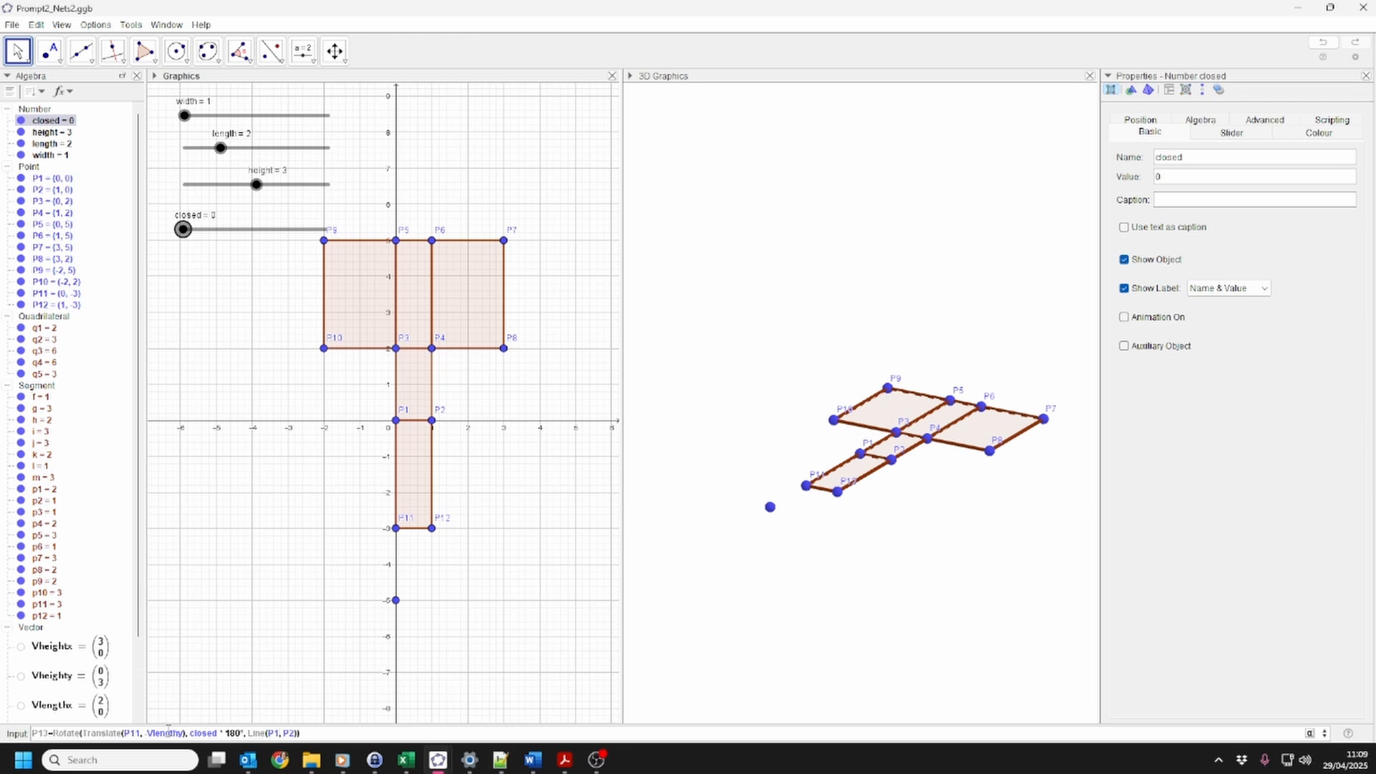
pyautogui.write('1')
pyautogui.press('Right')
pyautogui.press('Right')
pyautogui.press('Right')
pyautogui.write('1')
pyautogui.hotkey('ctrl', 'a')
pyautogui.press('Return')
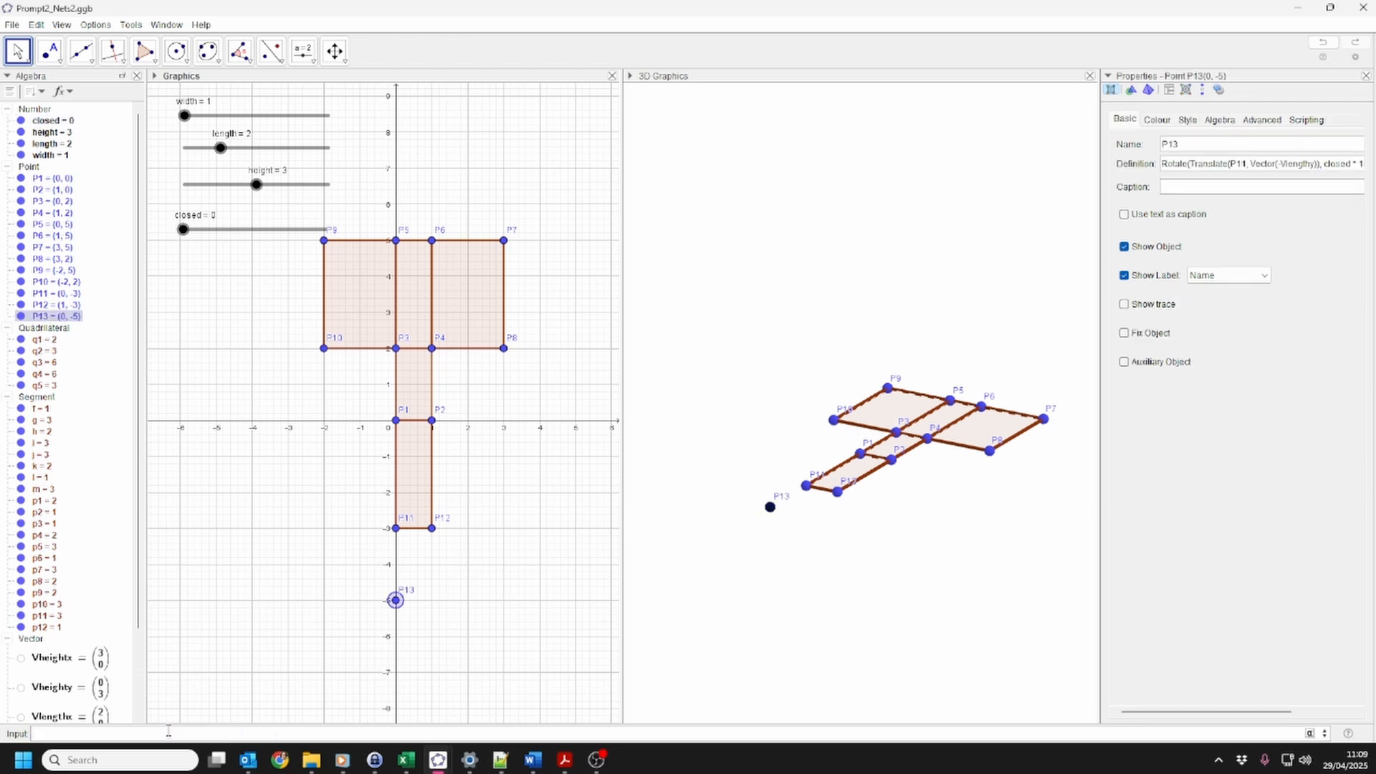
# Reuse the P13 definition to create P14=Rotate(Translate(P12, -Vlengthy), closed*180°, Line(P11, P12))
pyautogui.press('Up')
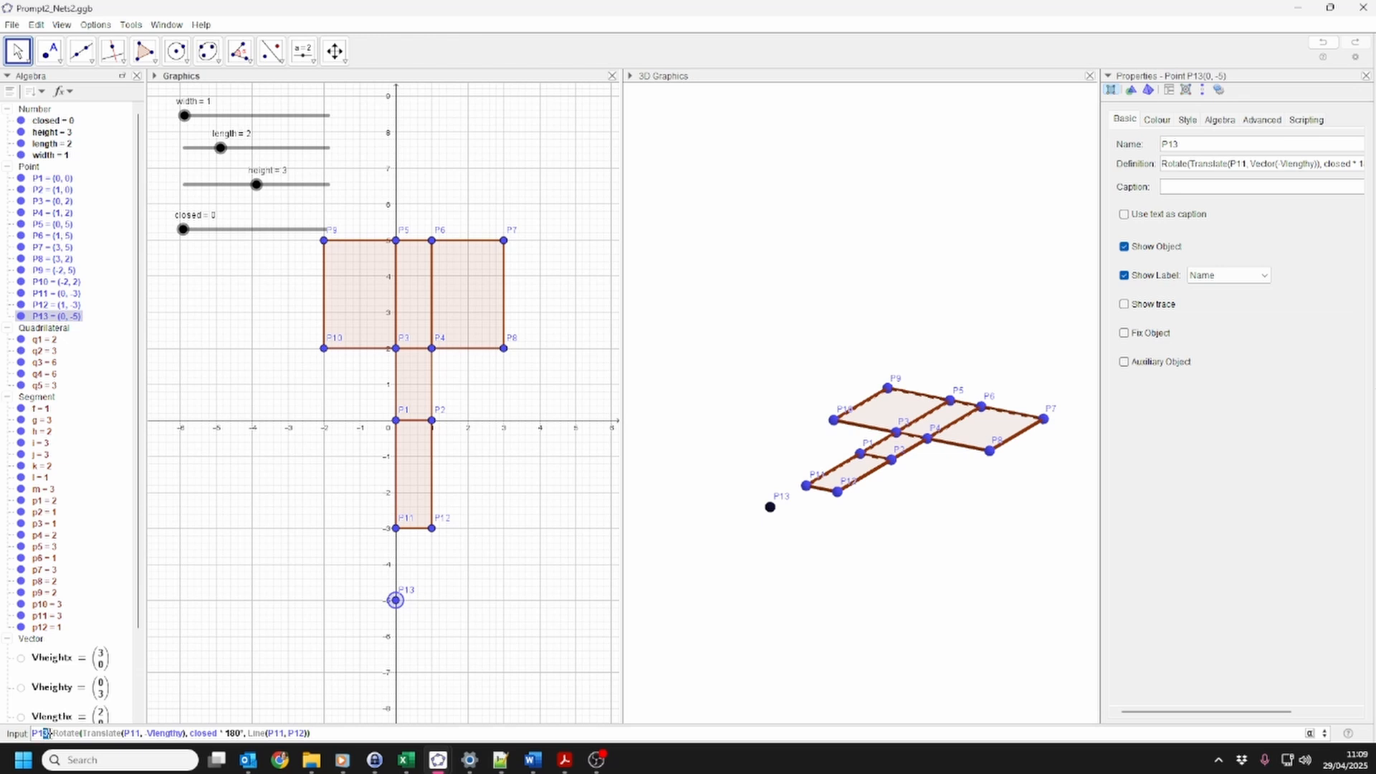
pyautogui.write('4')
pyautogui.write('2')
pyautogui.press('Return')
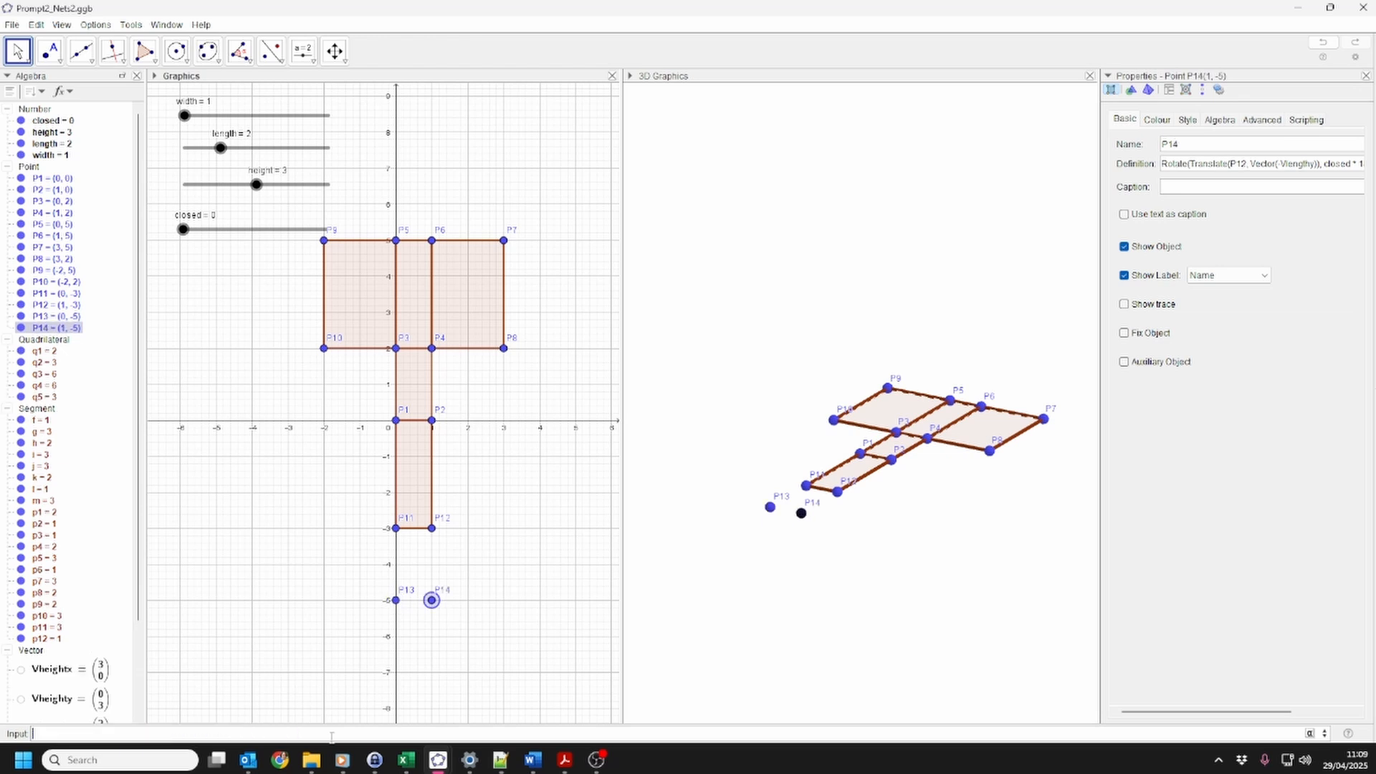
# Draw the last face as a polygon through P11, P12, P14 and P13, and test its folding with the closed slider
pyautogui.click(144, 51)
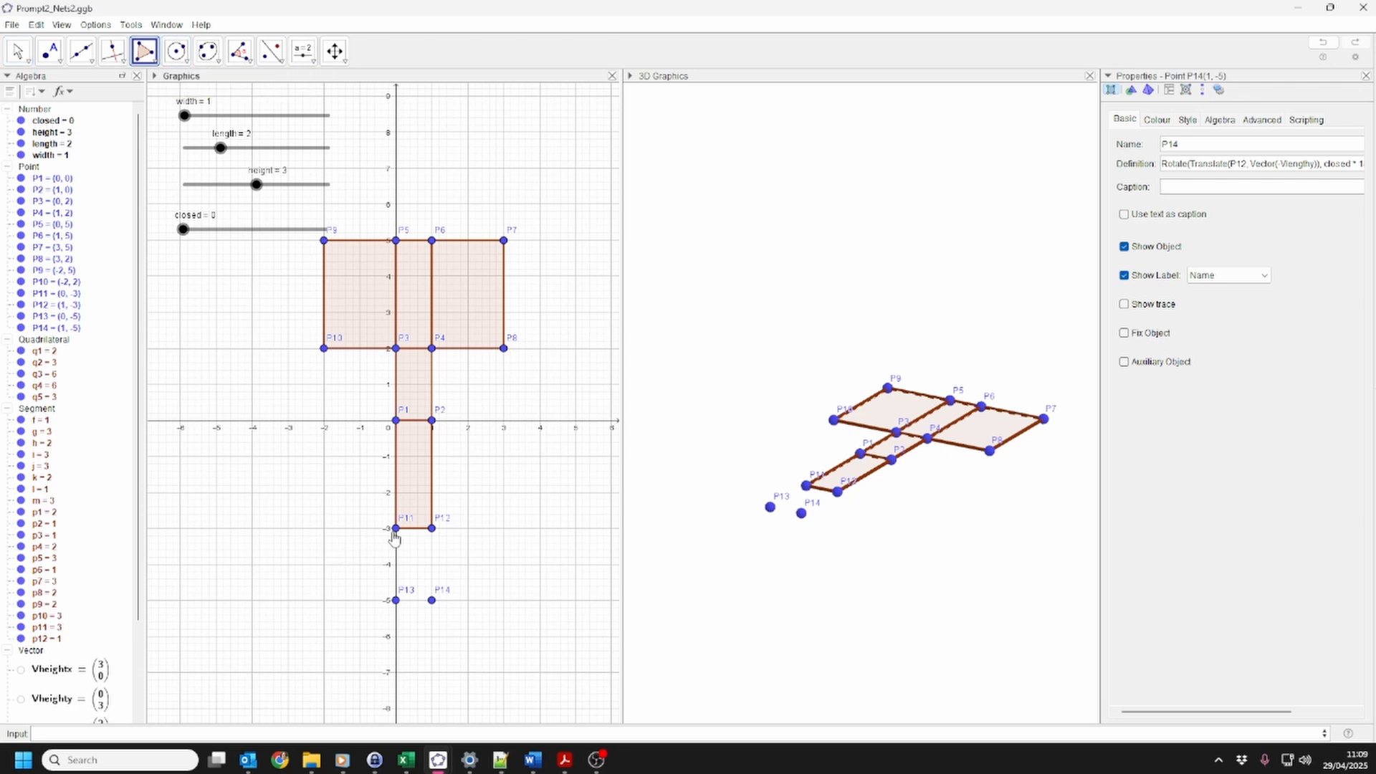
pyautogui.click(395, 528)
pyautogui.click(431, 528)
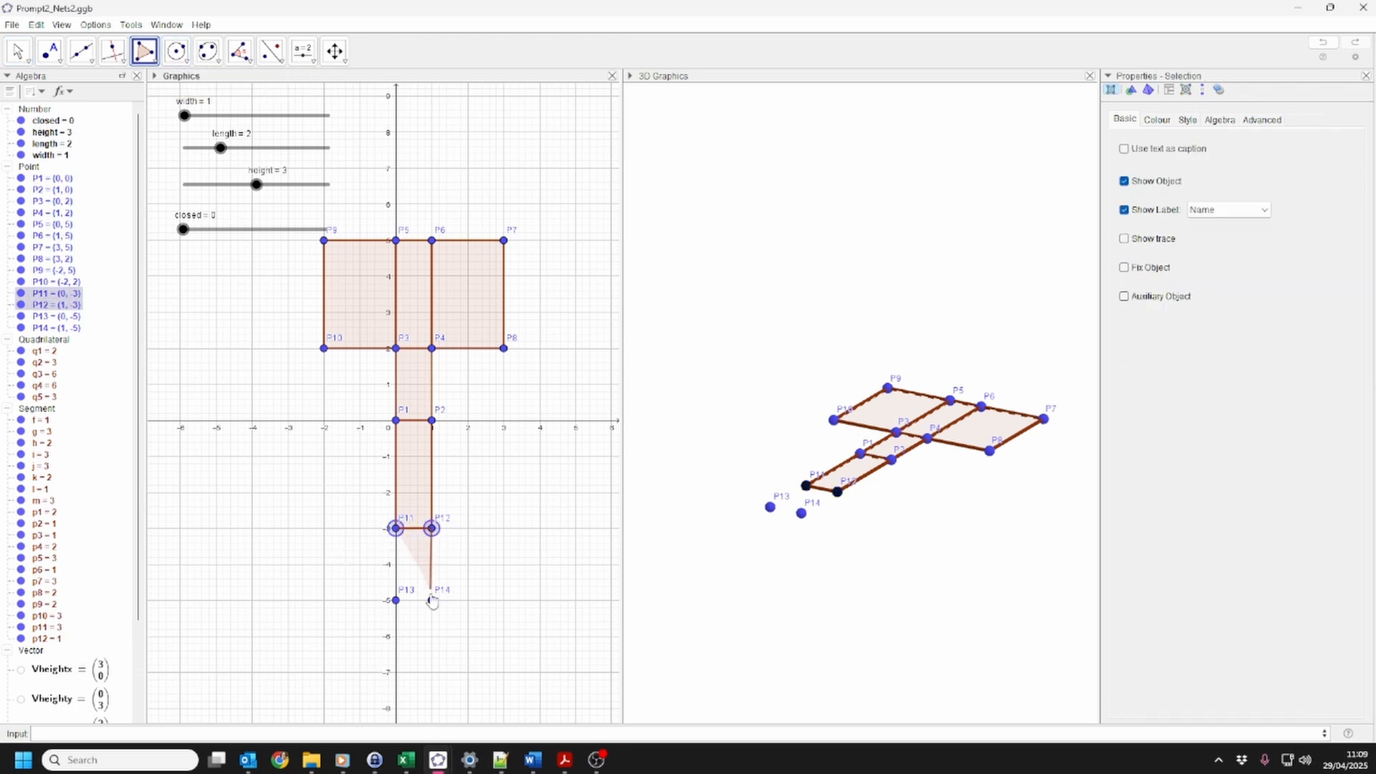
pyautogui.click(432, 600)
pyautogui.click(396, 600)
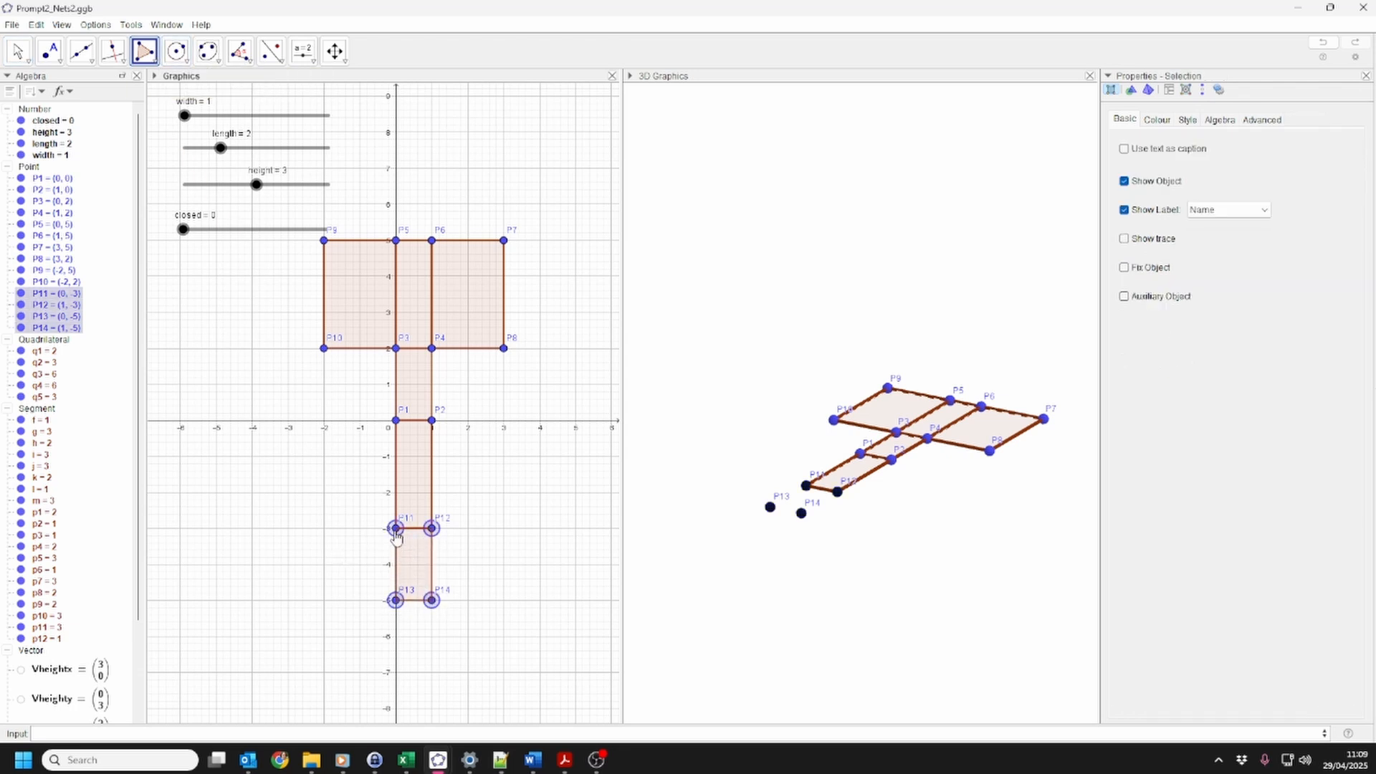
pyautogui.click(395, 529)
pyautogui.click(17, 51)
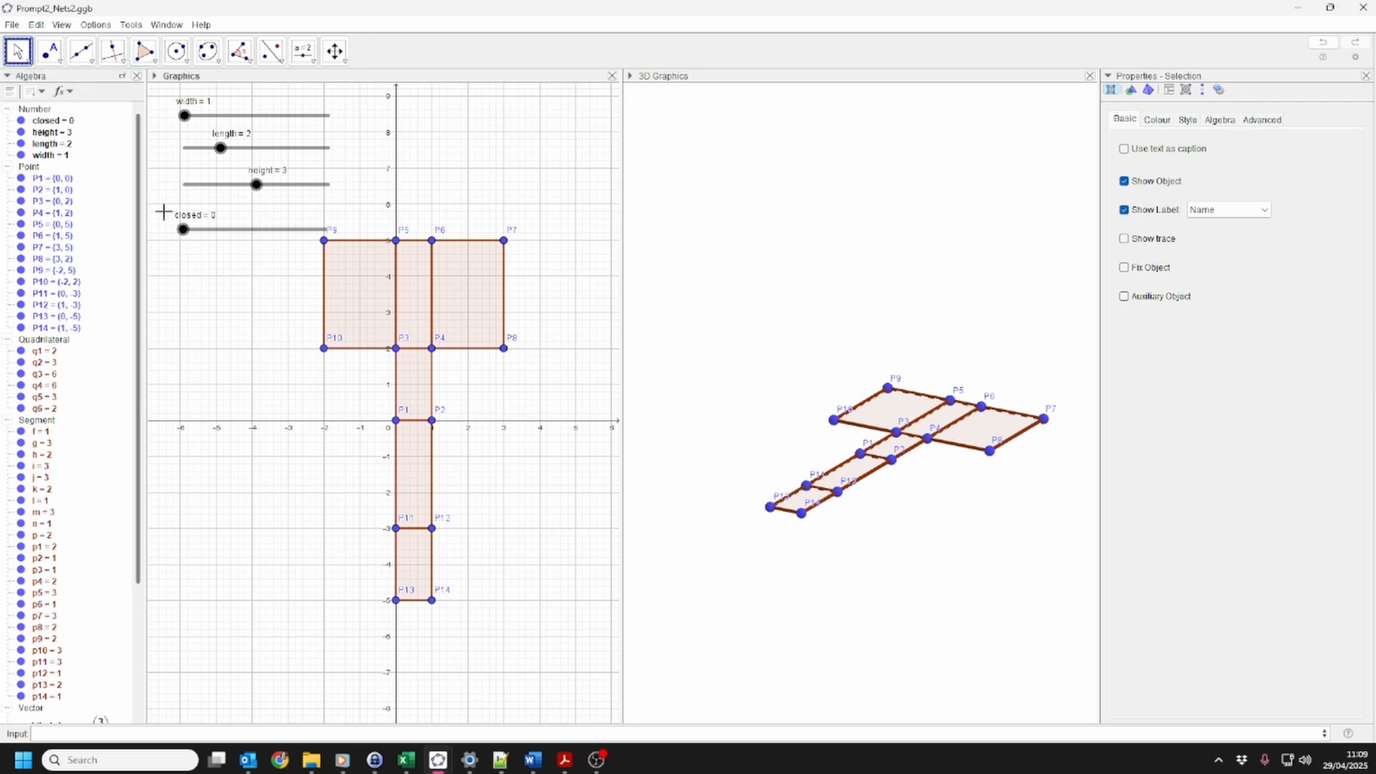
pyautogui.moveTo(182, 235)
pyautogui.mouseDown()
pyautogui.moveTo(224, 240)
pyautogui.moveTo(183, 231)
pyautogui.mouseUp()
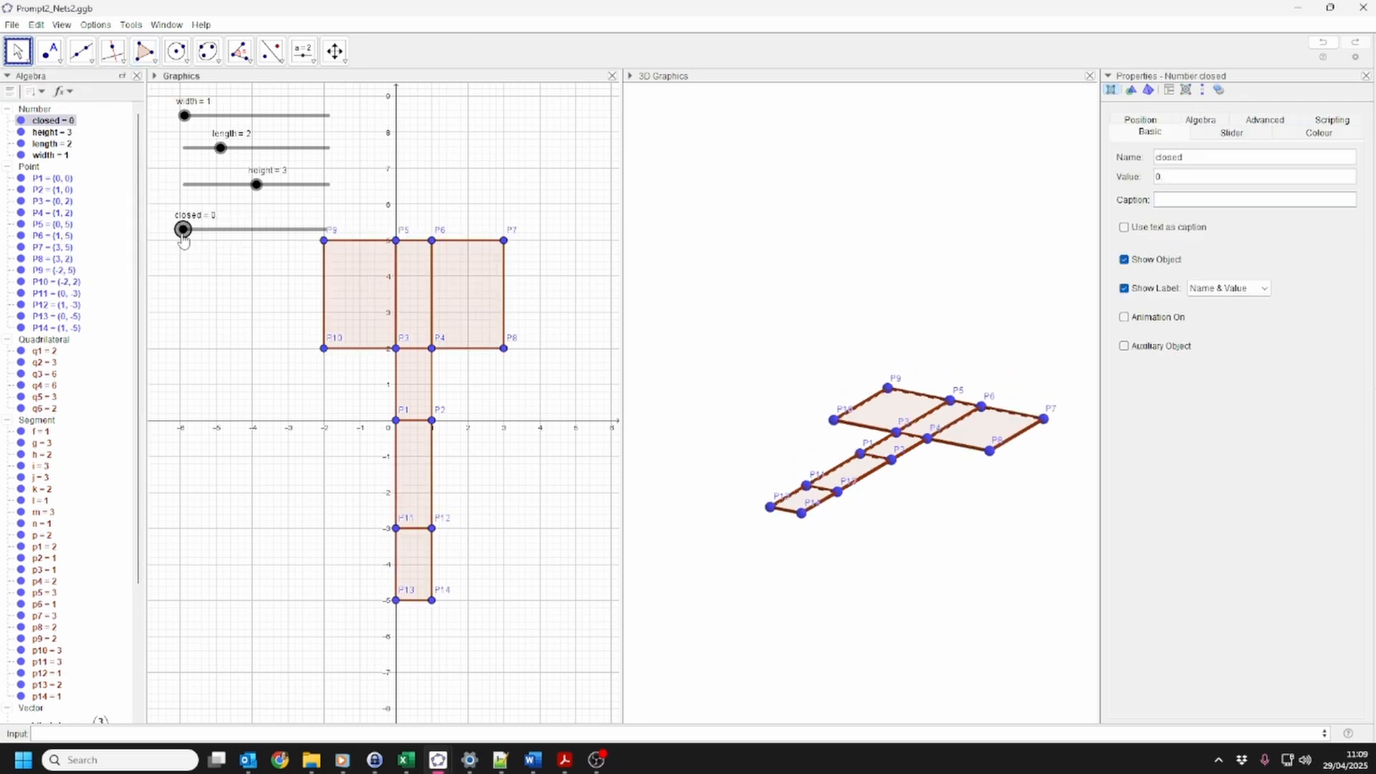
# Change the rotation angle of P13 and P14 to closed * -180° and test the folding with the closed slider
pyautogui.click(397, 602)
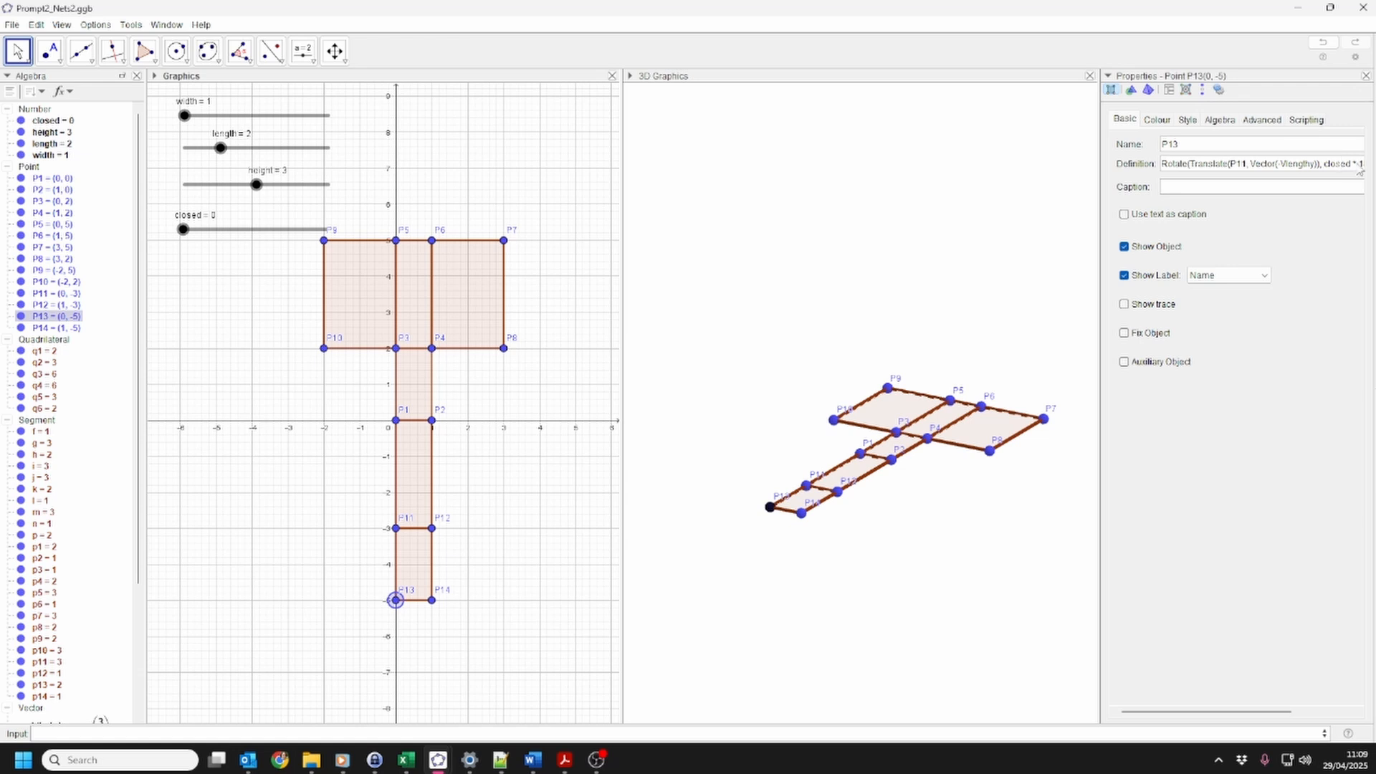
pyautogui.moveTo(1101, 183); pyautogui.dragTo(1067, 183)
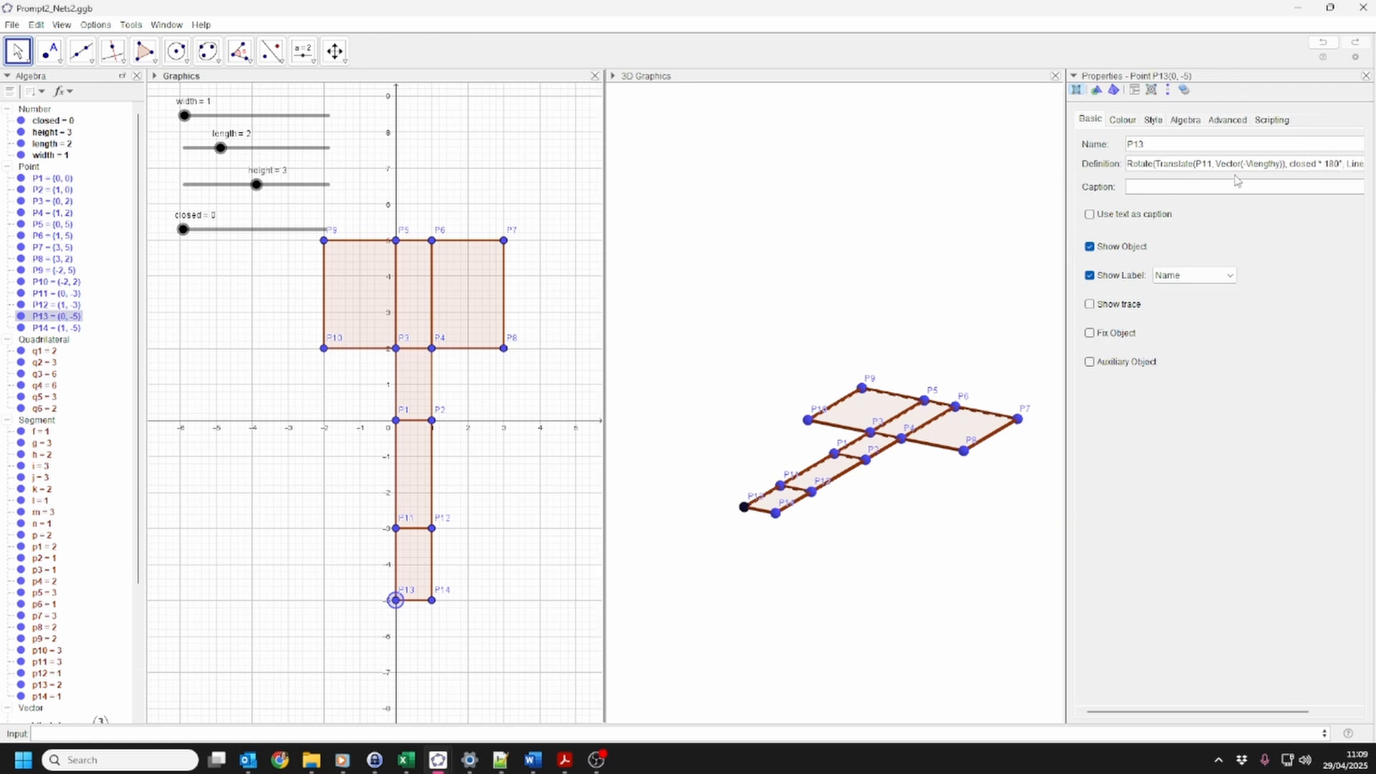
pyautogui.click(1327, 166)
pyautogui.click(1324, 166)
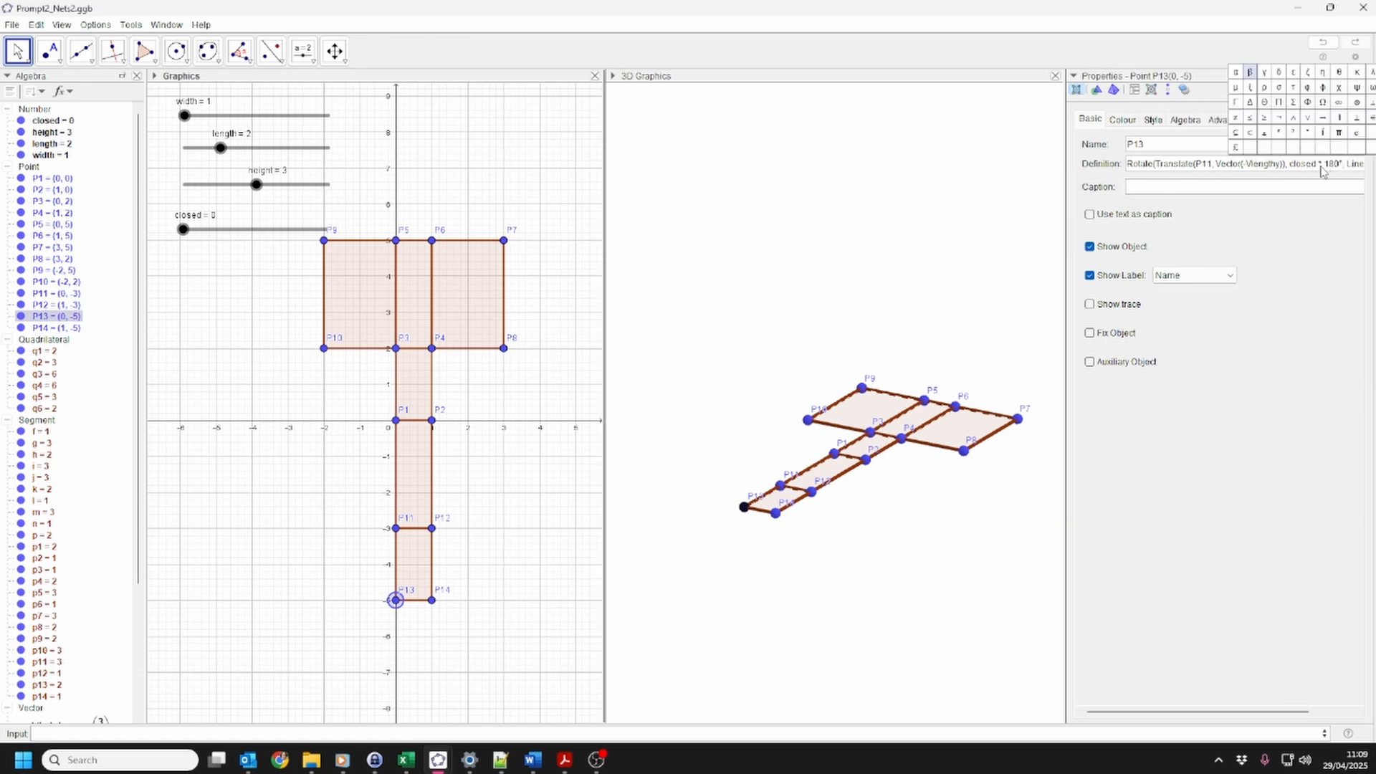
pyautogui.click(1305, 166)
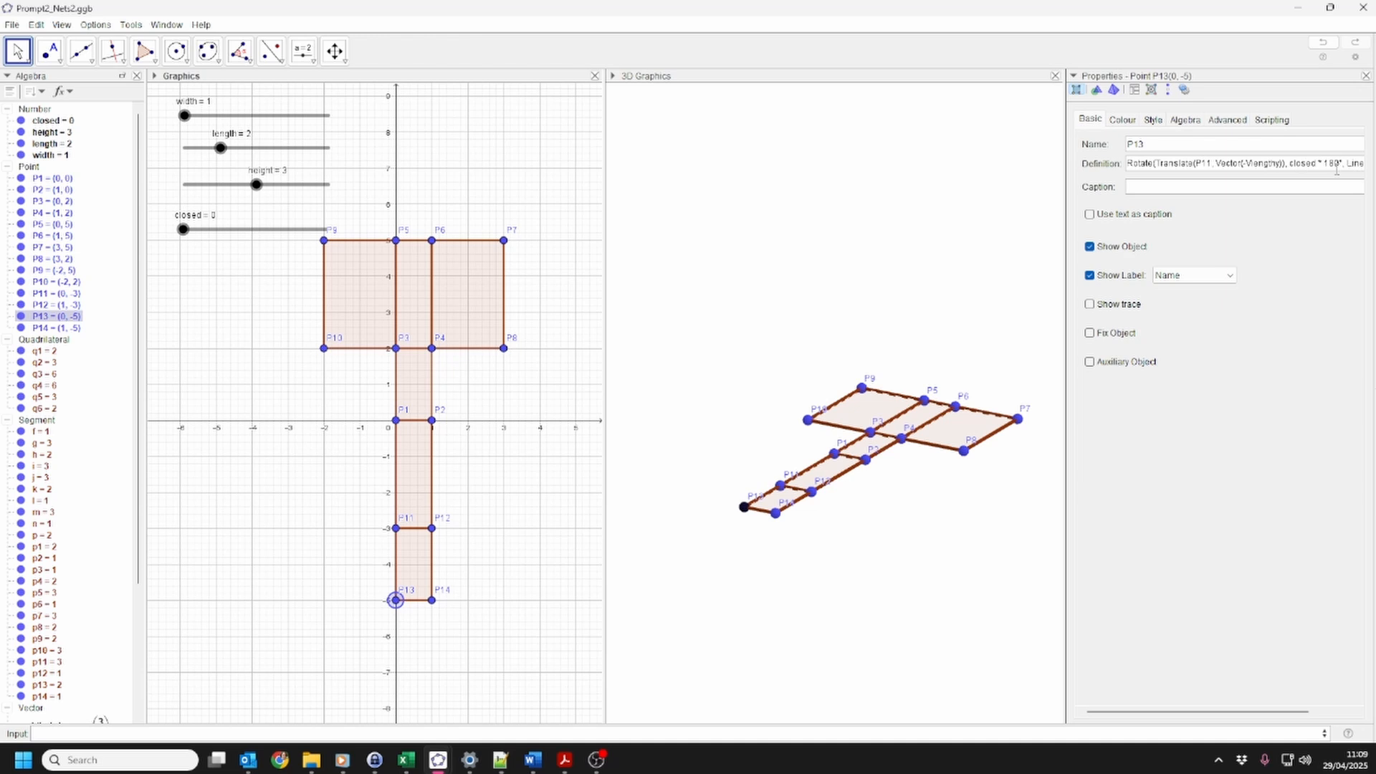
pyautogui.write('-')
pyautogui.click(80, 328)
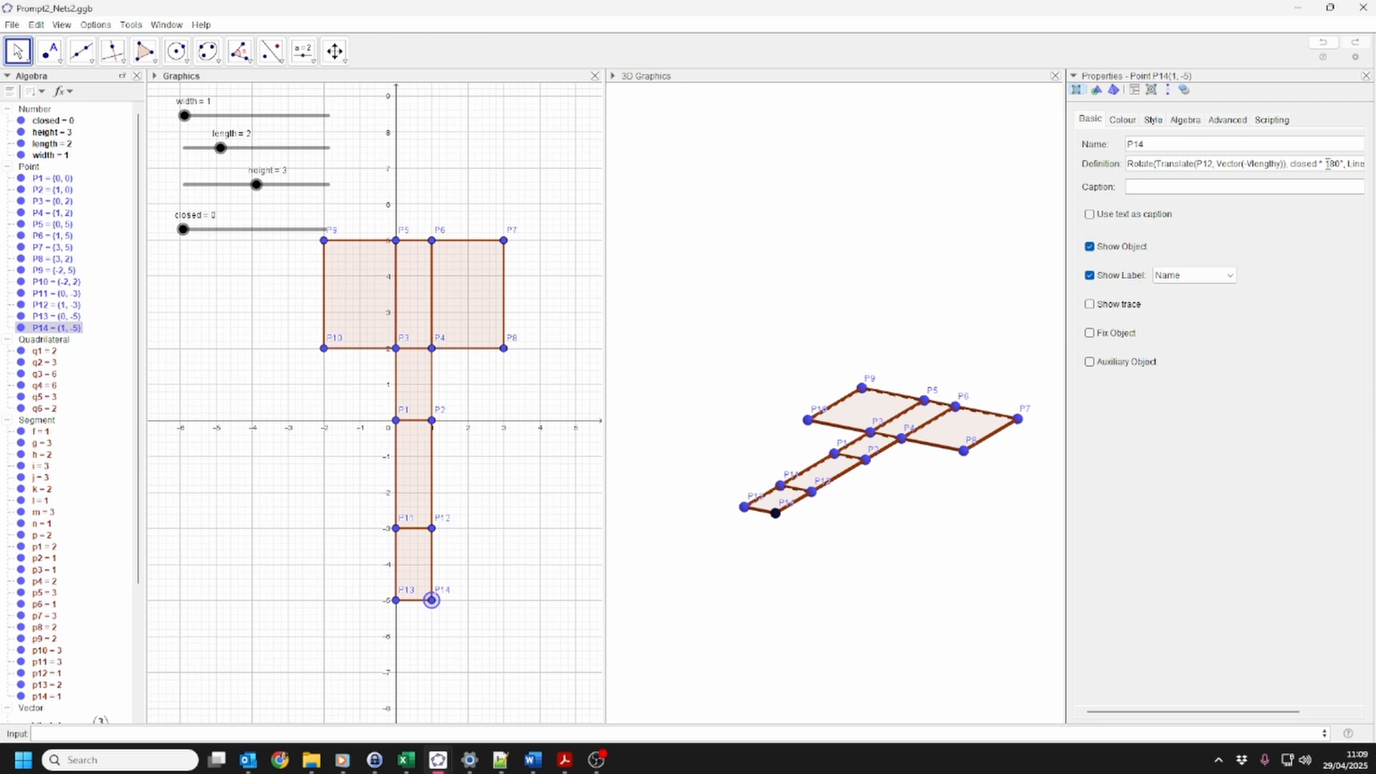
pyautogui.write('-')
pyautogui.click(184, 231)
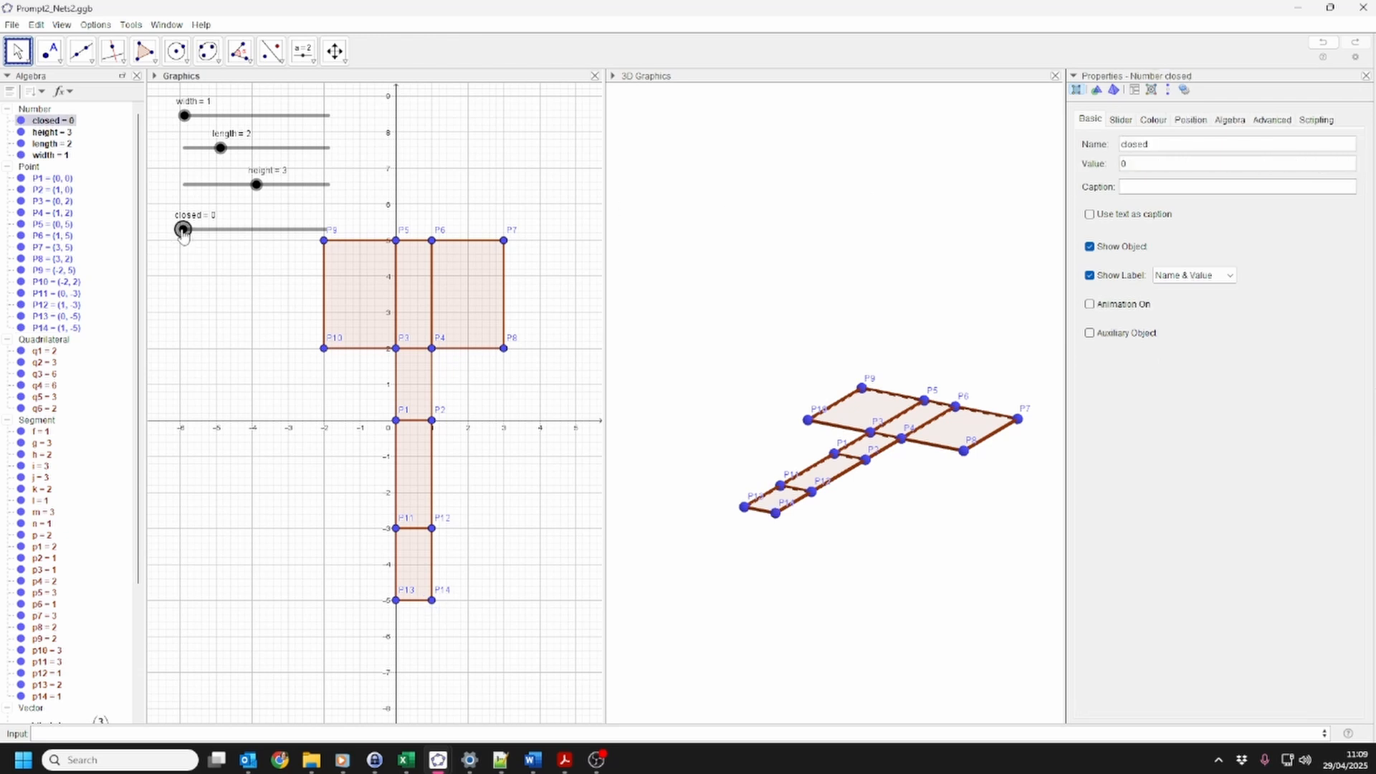
pyautogui.moveTo(184, 230)
pyautogui.mouseDown()
pyautogui.moveTo(338, 245)
pyautogui.moveTo(167, 257)
pyautogui.moveTo(332, 247)
pyautogui.moveTo(184, 247)
pyautogui.mouseUp()
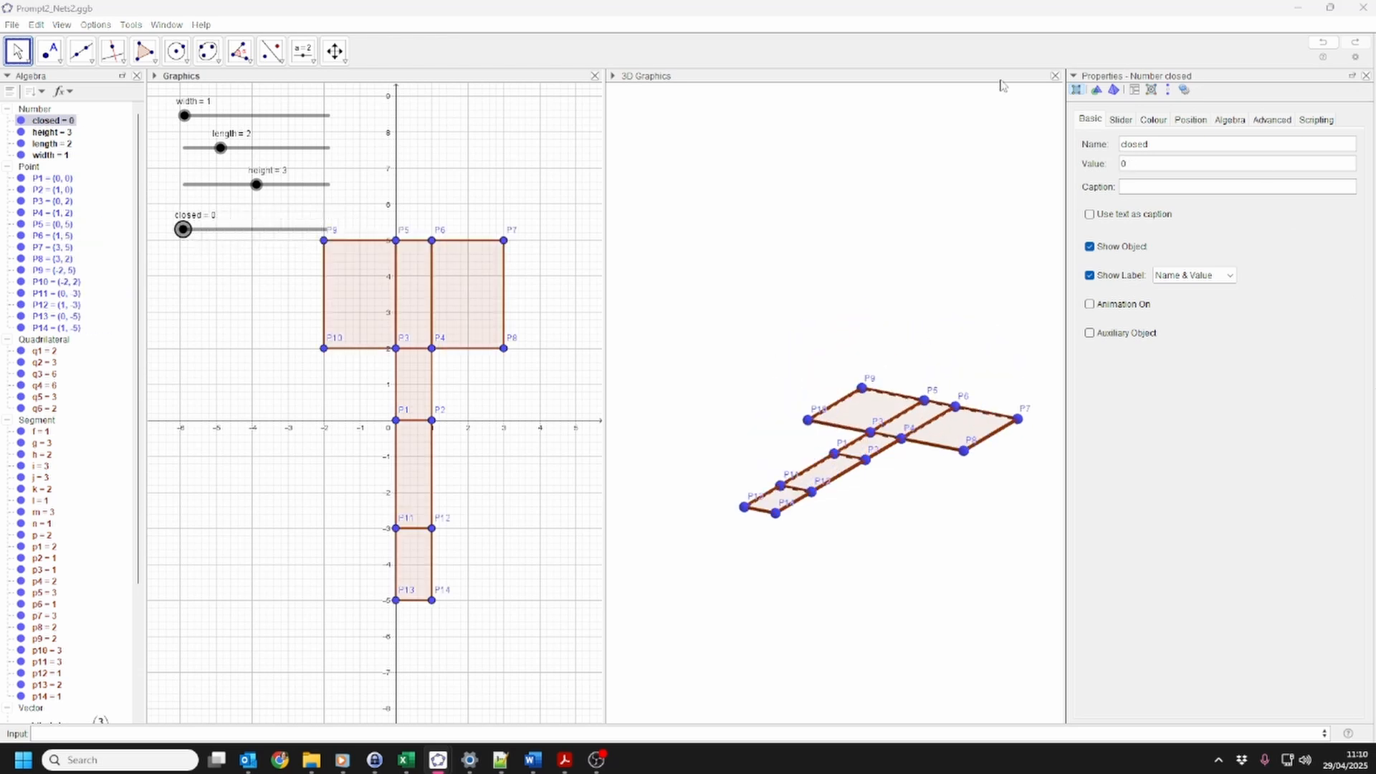
# Create a number slider called net below the closed slider, with minimum 0, maximum 12 and increment 1
pyautogui.click(303, 51)
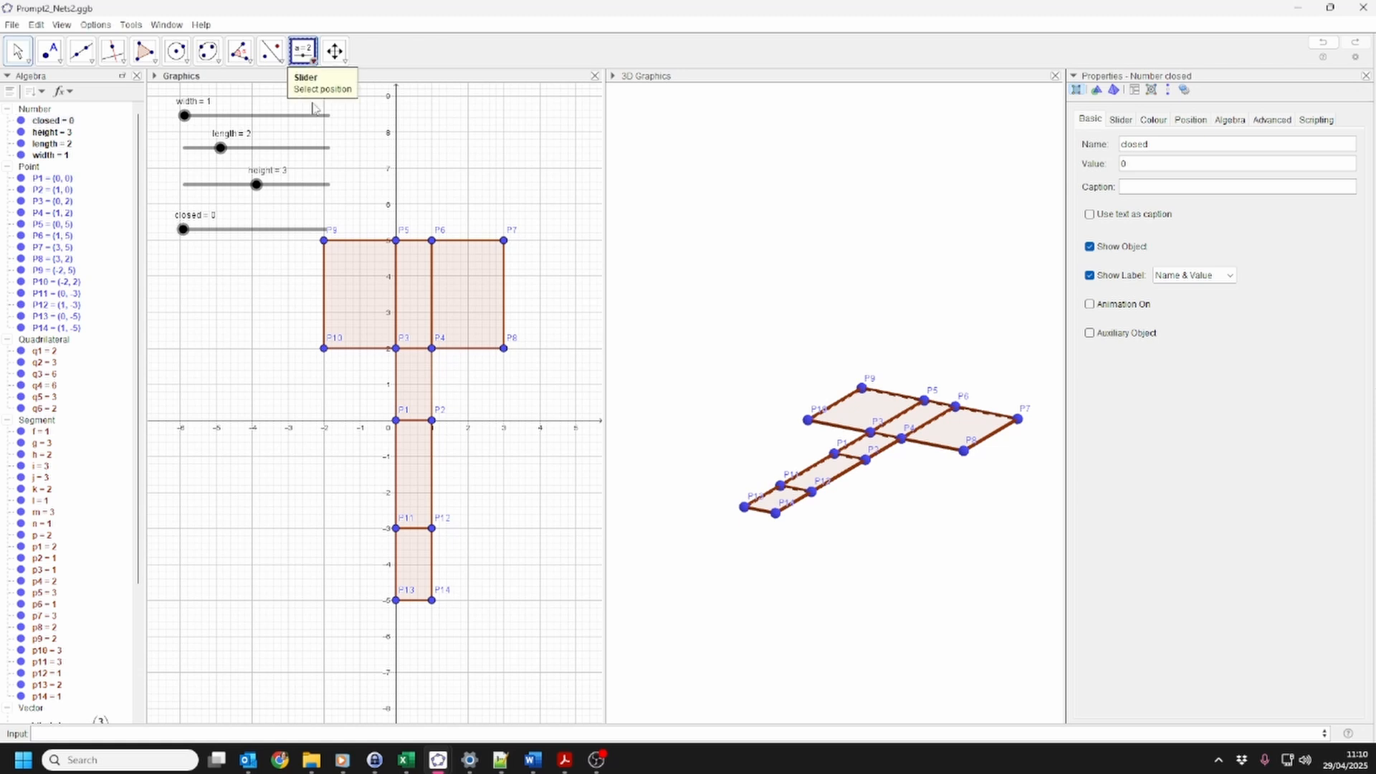
pyautogui.click(184, 257)
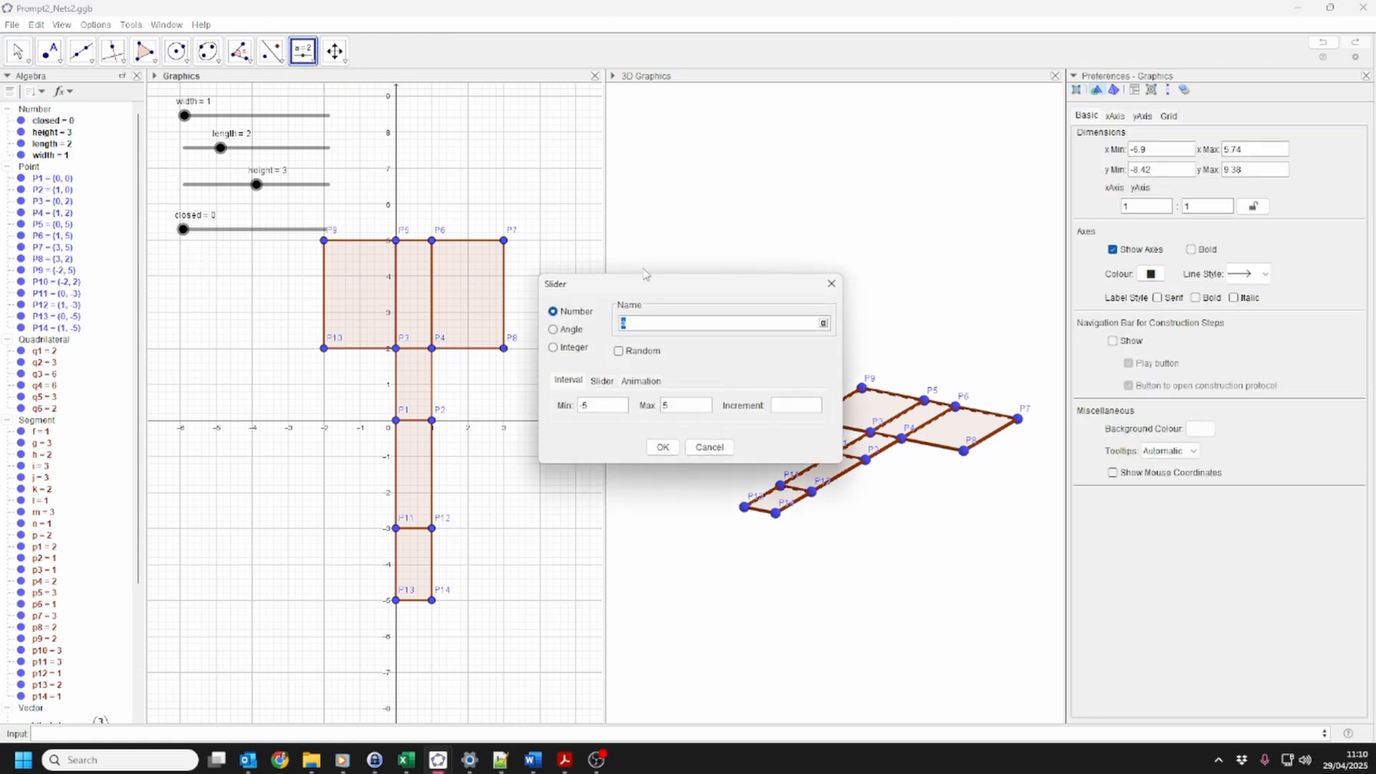
pyautogui.write('net')
pyautogui.moveTo(587, 407); pyautogui.dragTo(571, 414)
pyautogui.write('0')
pyautogui.click(658, 447)
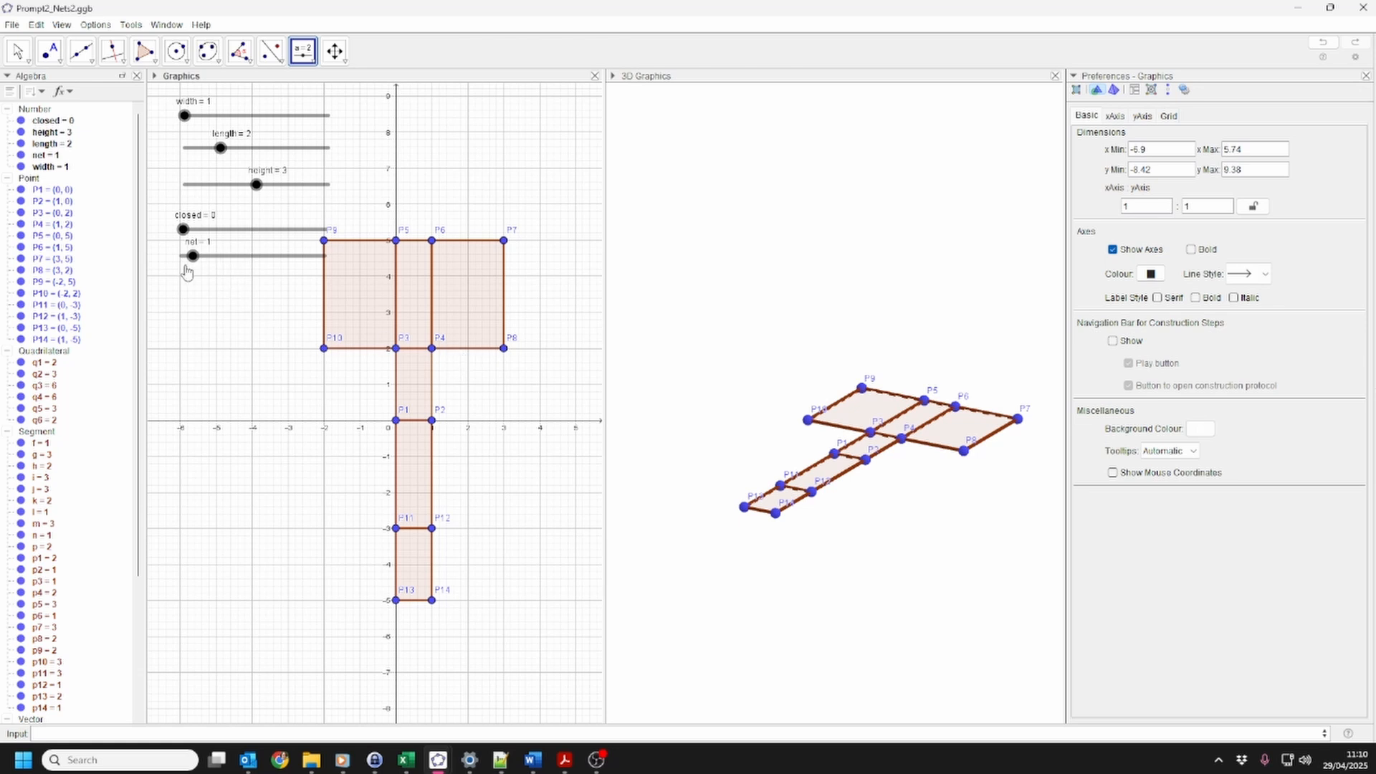
pyautogui.moveTo(191, 257); pyautogui.dragTo(194, 260)
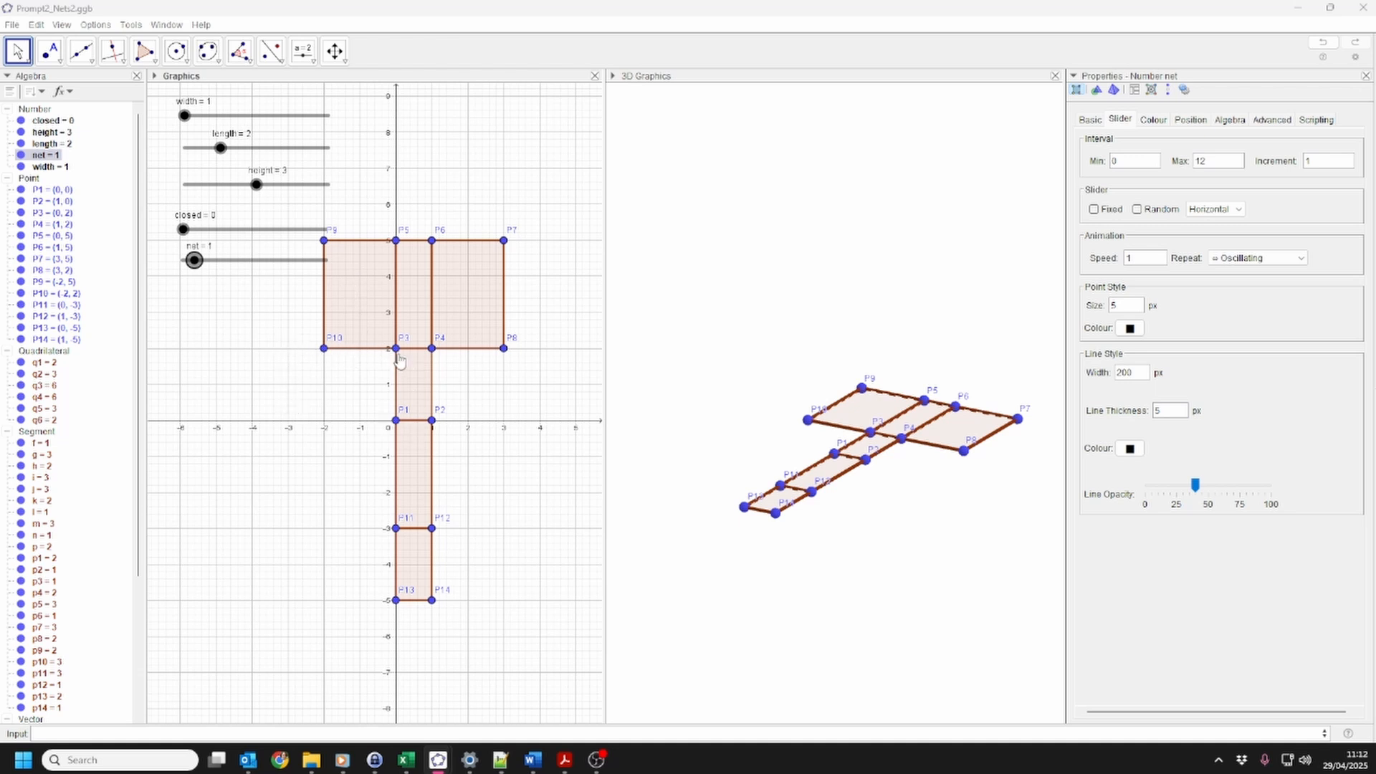
# Give quadrilateral q4 the condition net ≟ 1 for showing the object
pyautogui.click(363, 283)
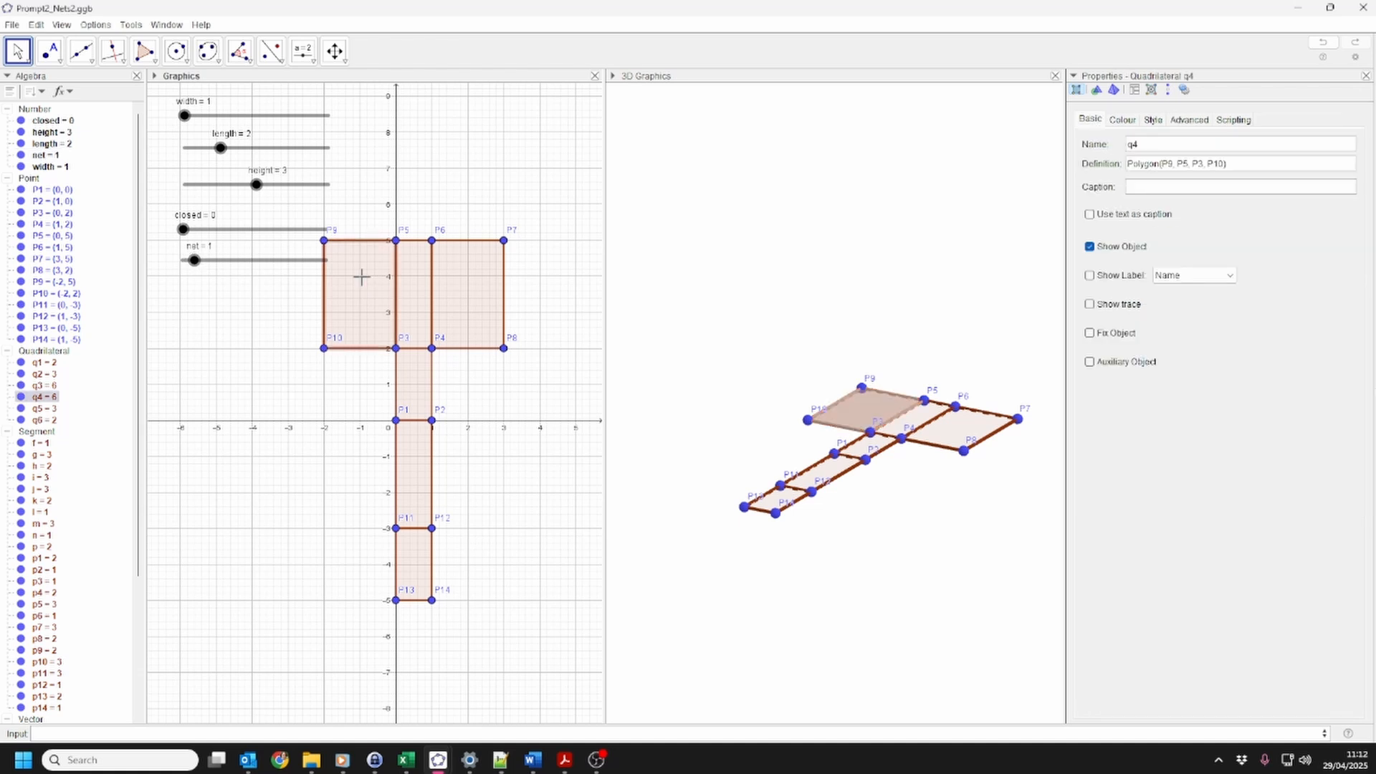
pyautogui.click(1196, 121)
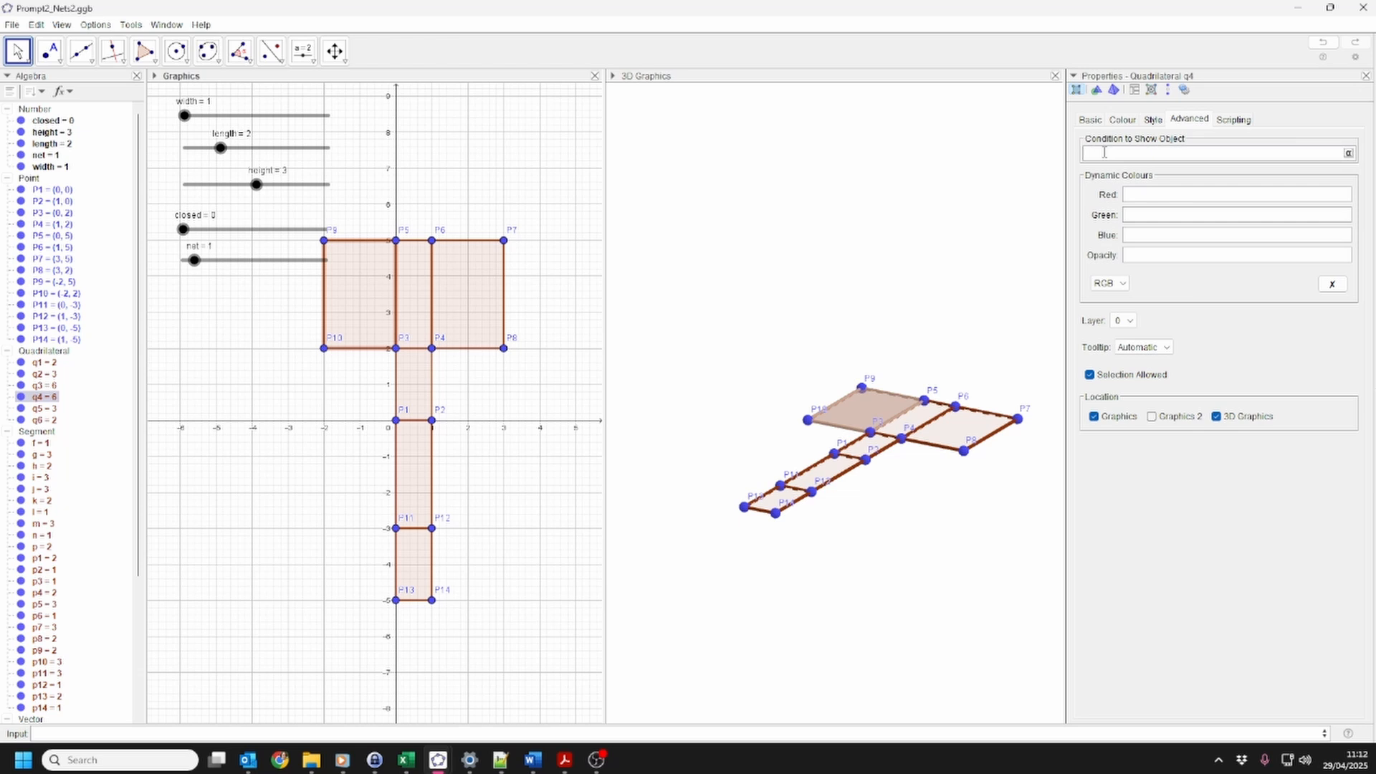
pyautogui.click(1349, 154)
pyautogui.click(1347, 100)
pyautogui.press('Return')
# Test q4's visibility with the net slider and sort the algebra objects by construction order
pyautogui.moveTo(191, 260)
pyautogui.mouseDown()
pyautogui.moveTo(206, 261)
pyautogui.moveTo(192, 260)
pyautogui.mouseUp()
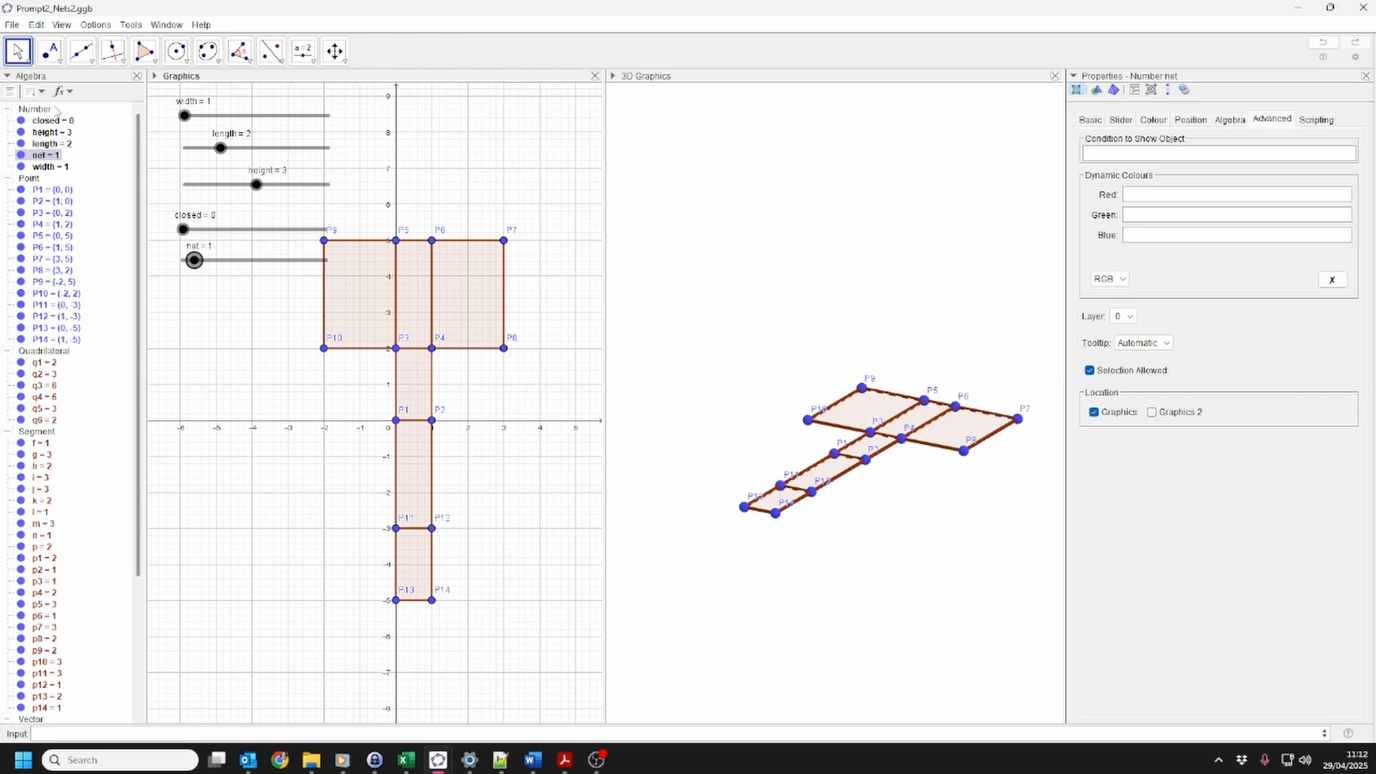
pyautogui.click(42, 96)
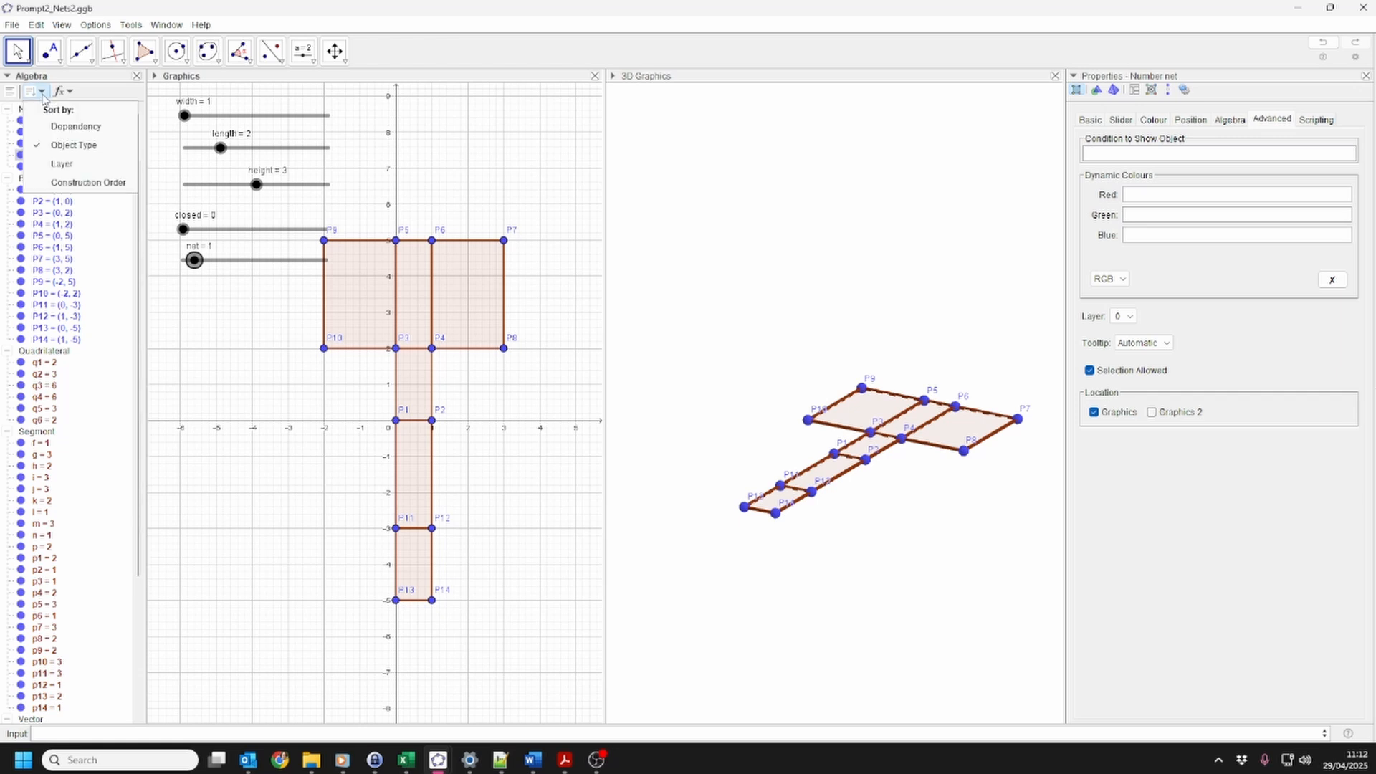
pyautogui.click(59, 184)
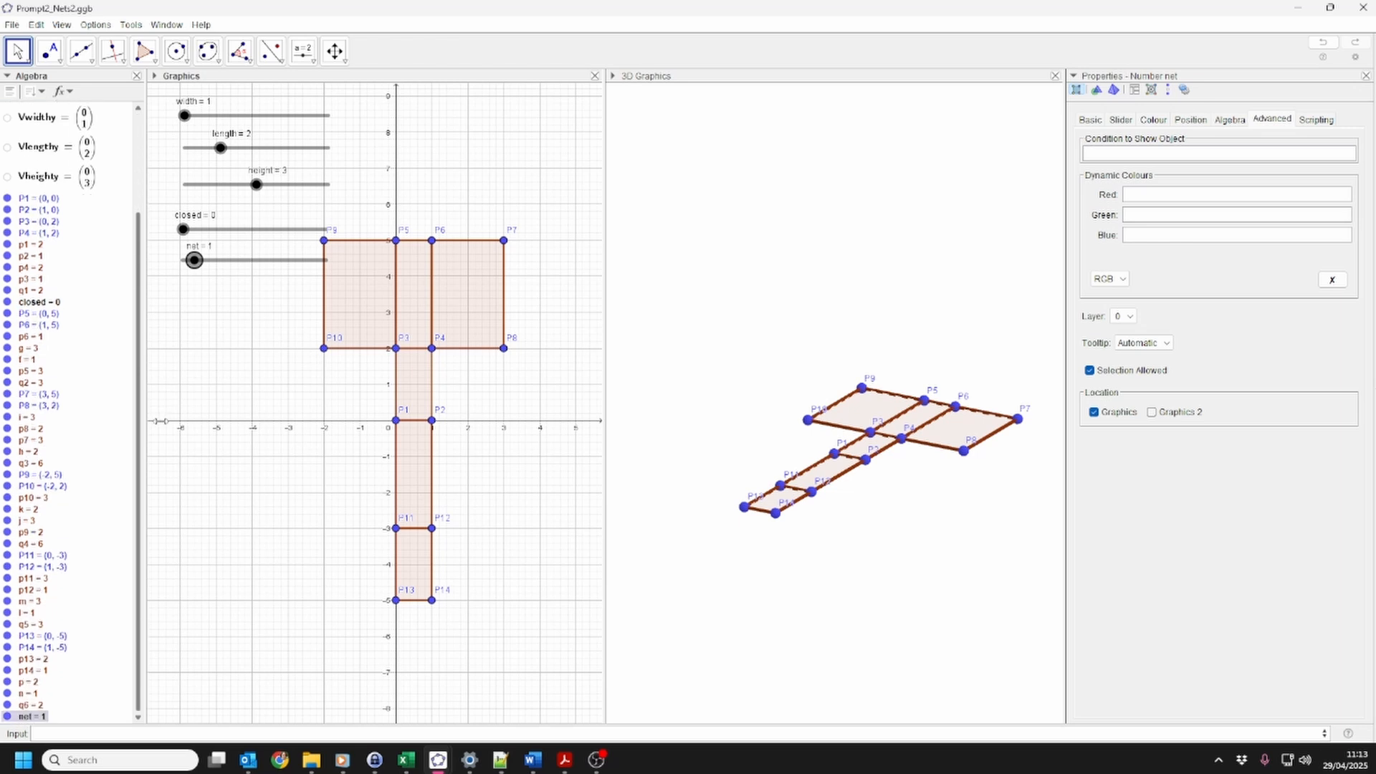
# Apply the show condition net ≟ 1 to q4 and its segments p9, j, k and p10, and set the net slider to 2
pyautogui.click(359, 289)
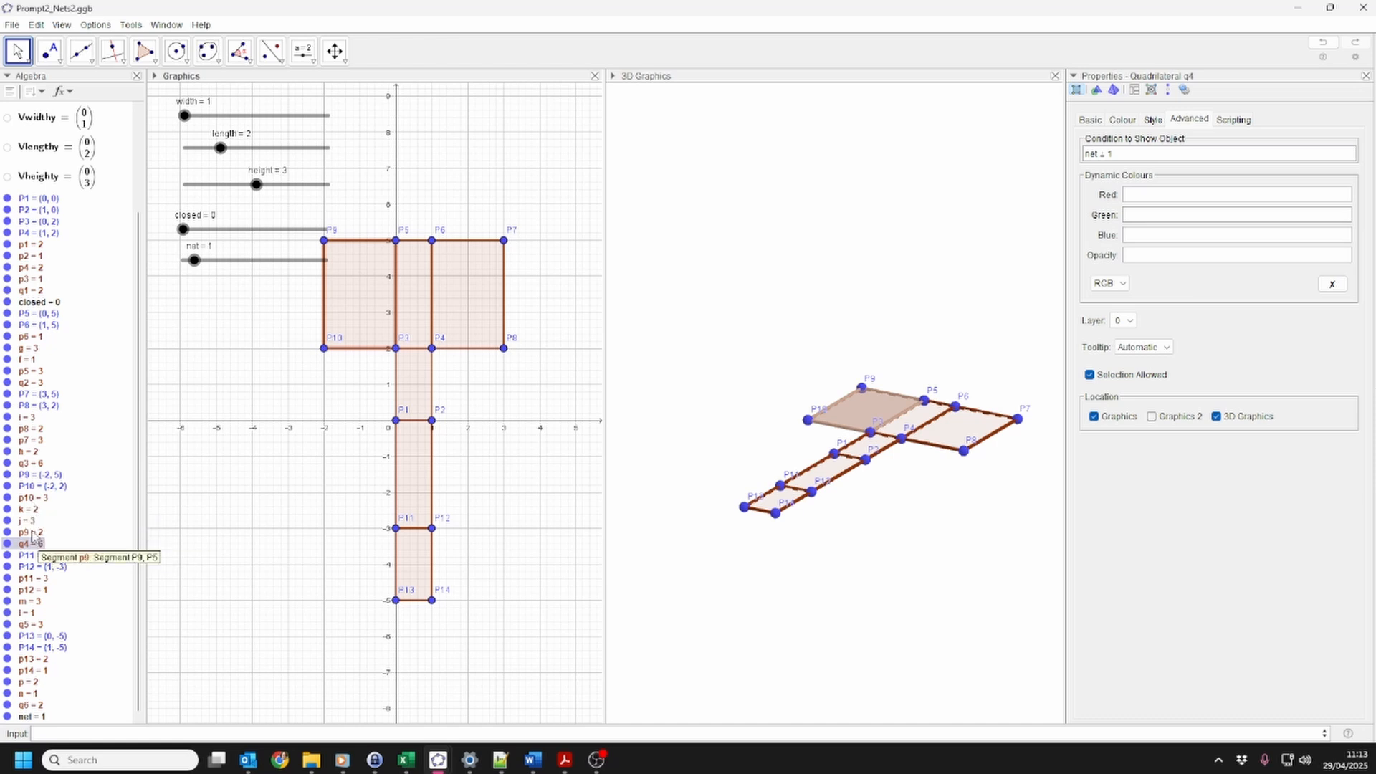
pyautogui.keyDown('shift'); pyautogui.click(32, 510); pyautogui.keyUp('shift')
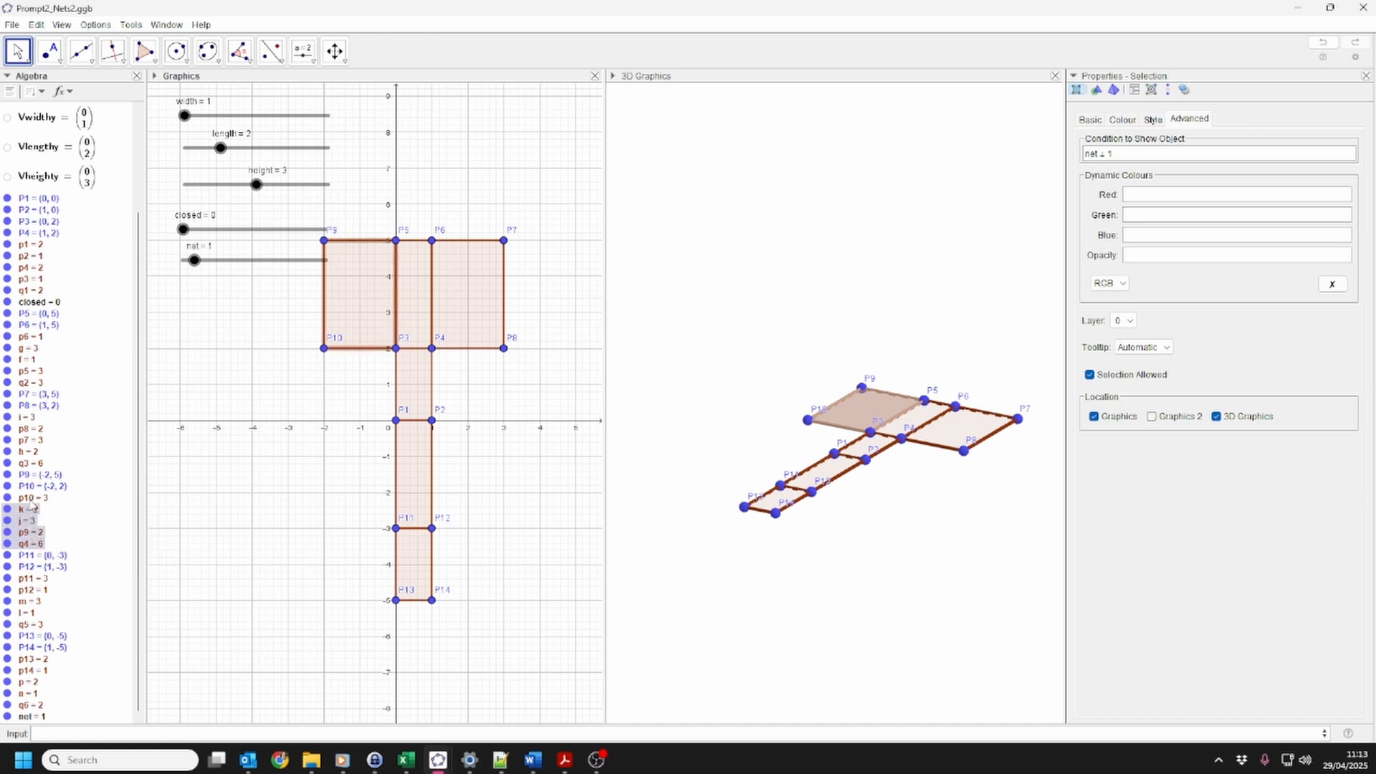
pyautogui.keyDown('shift'); pyautogui.click(32, 498); pyautogui.keyUp('shift')
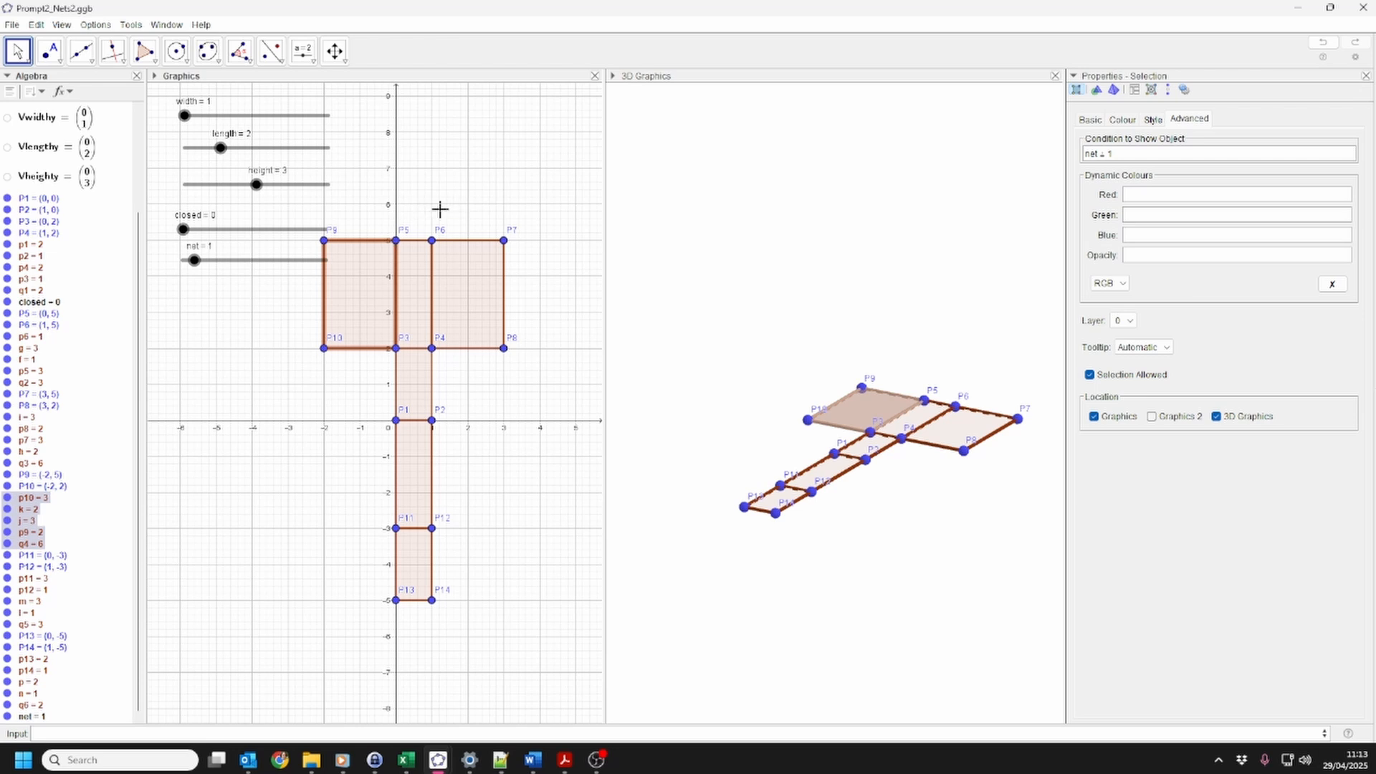
pyautogui.click(1149, 153)
pyautogui.press('Return')
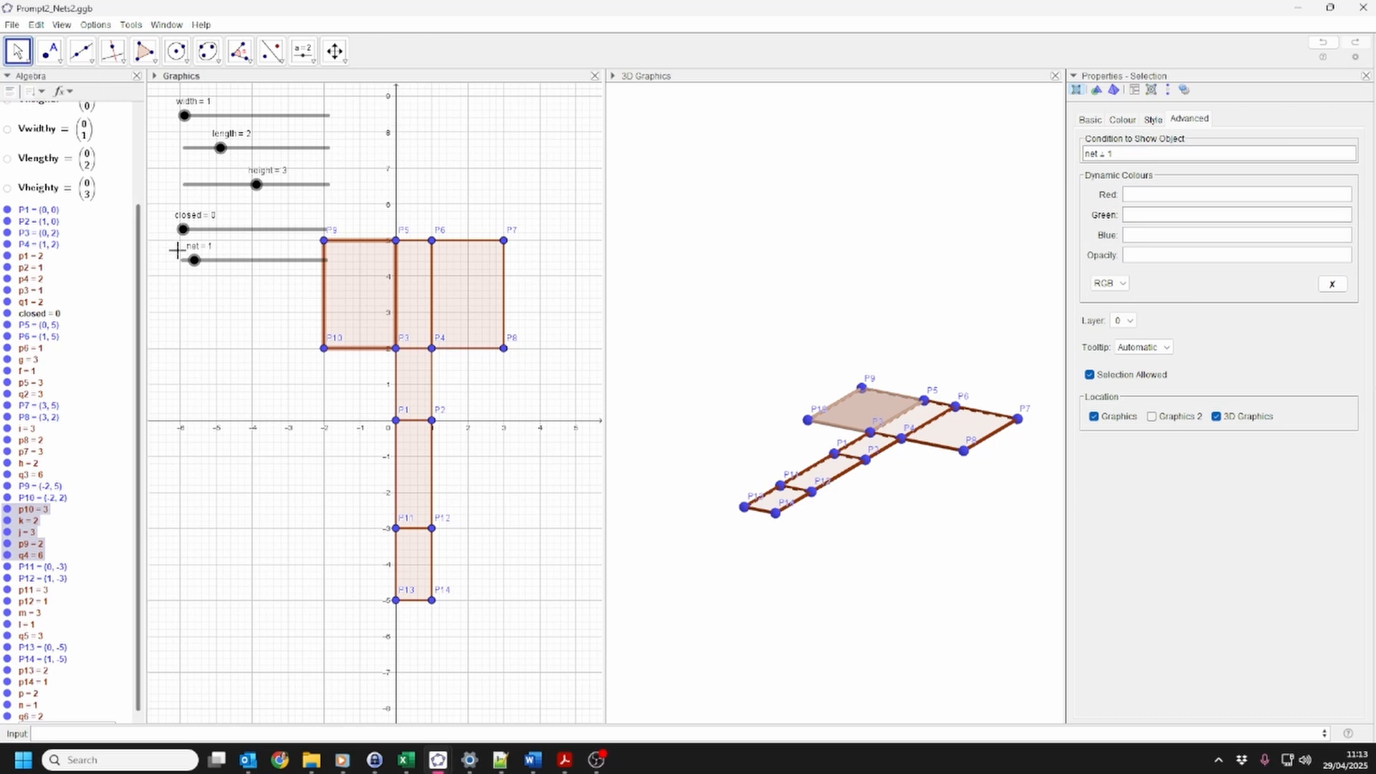
pyautogui.moveTo(194, 260)
pyautogui.mouseDown()
pyautogui.moveTo(322, 264)
pyautogui.moveTo(190, 274)
pyautogui.mouseUp()
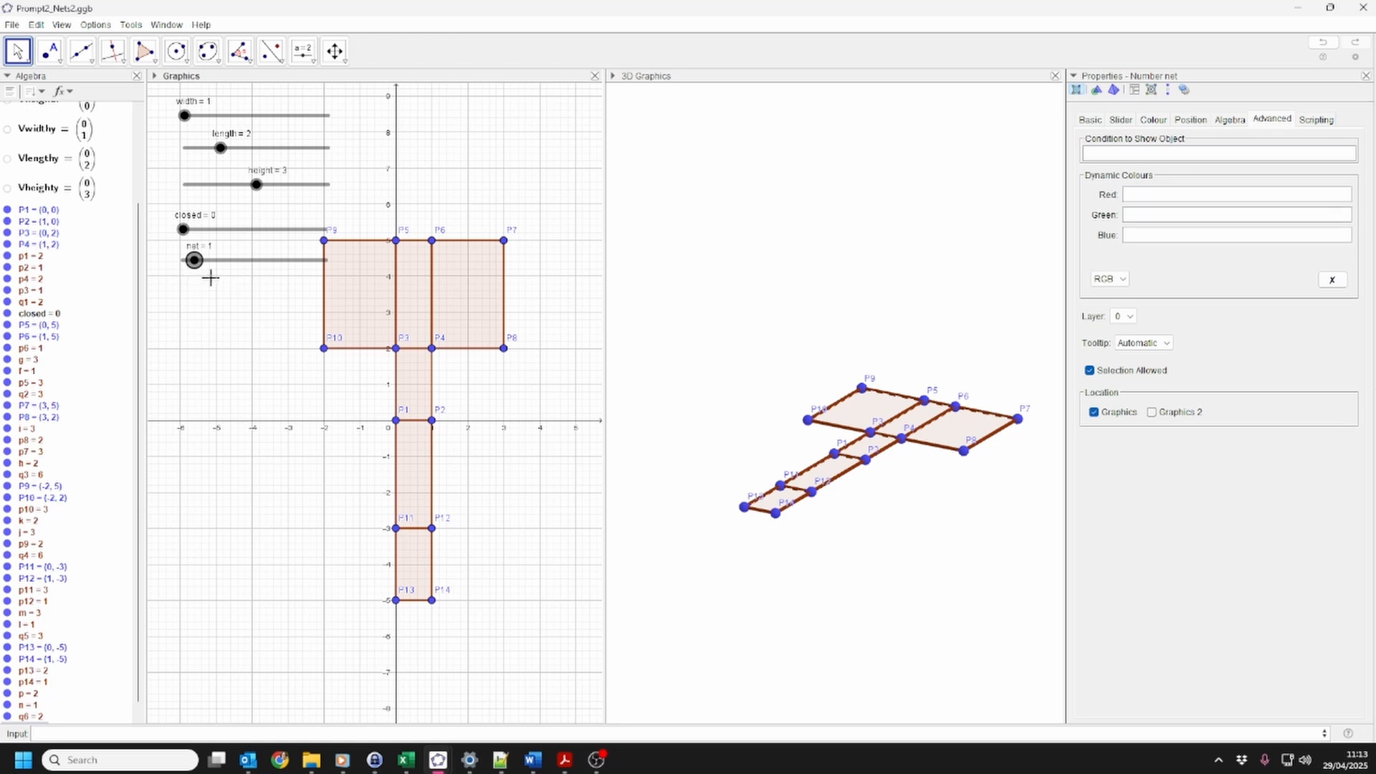
pyautogui.press('Right')
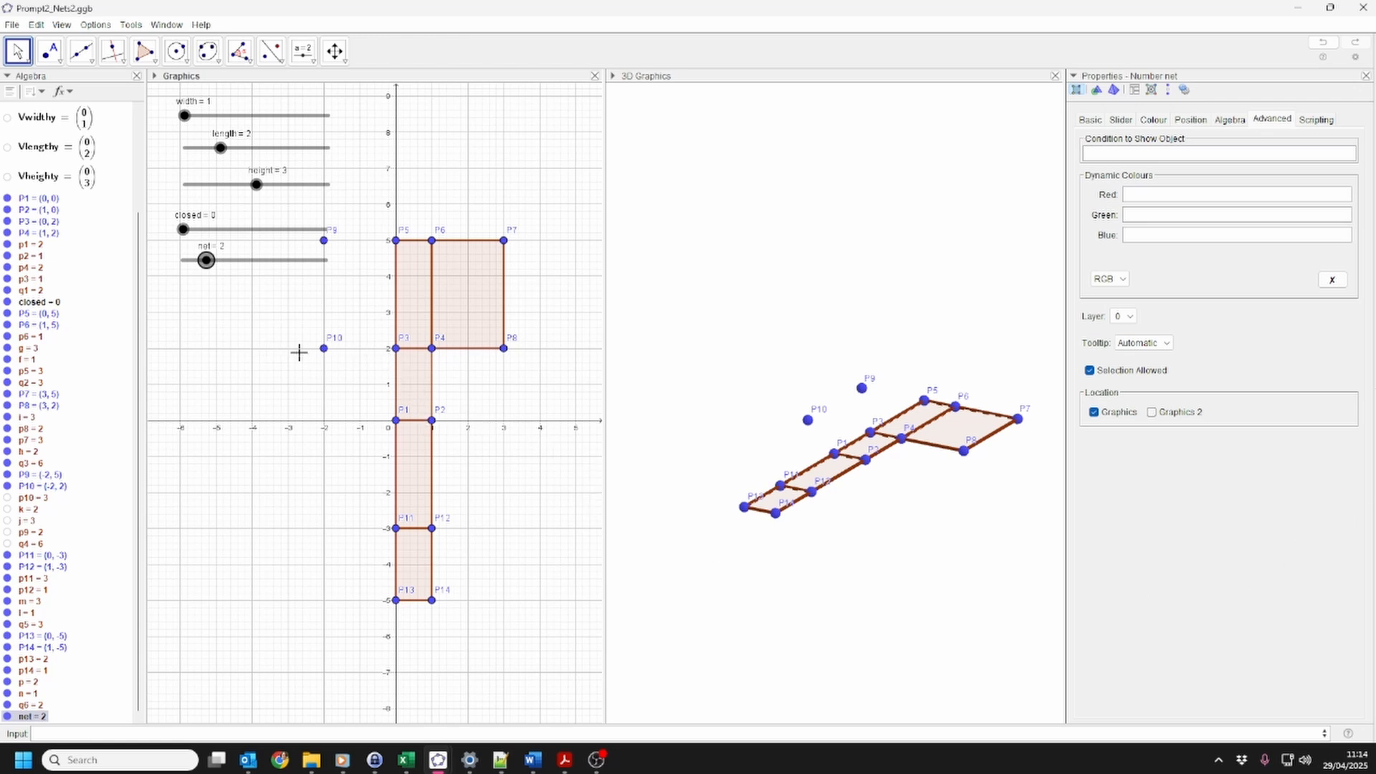
# Adapt the P13 definition to create P15=Rotate(Translate(P3, -Vheightx), closed * 90°, Line(P1, P3))
pyautogui.click(238, 729)
pyautogui.write('P13=Rotate(Translate(P11, -Vlengthy), closed * 180°, Line(P11, P12))')
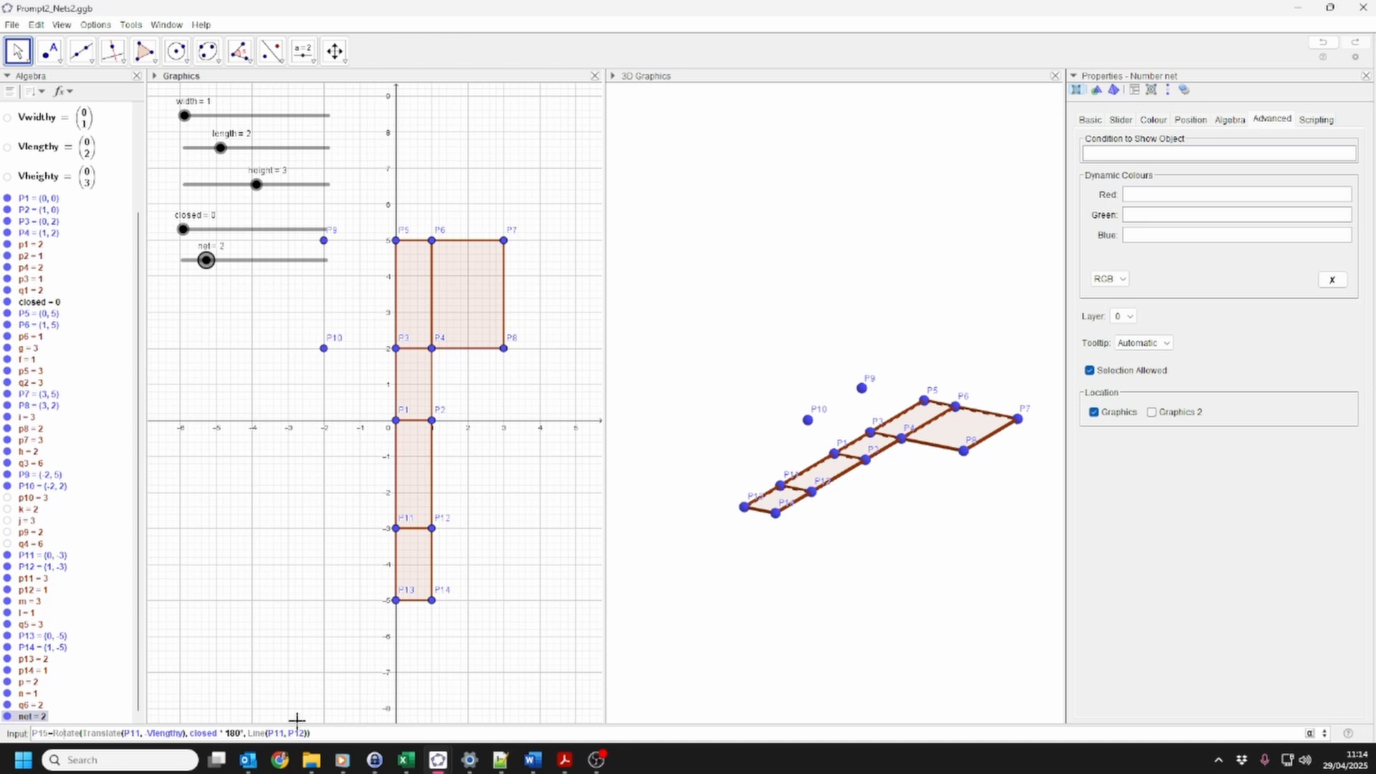
pyautogui.press('BackSpace')
pyautogui.press('BackSpace')
pyautogui.write('3')
pyautogui.press('Right')
pyautogui.press('Right')
pyautogui.press('Right')
pyautogui.press('Right')
pyautogui.press('Right')
pyautogui.press('Right')
pyautogui.press('Right')
pyautogui.press('Right')
pyautogui.press('Right')
pyautogui.press('Right')
pyautogui.hotkey('shift', 'Left')
pyautogui.hotkey('shift', 'Left')
pyautogui.hotkey('shift', 'Left')
pyautogui.hotkey('shift', 'Left')
pyautogui.hotkey('shift', 'Left')
pyautogui.hotkey('shift', 'Left')
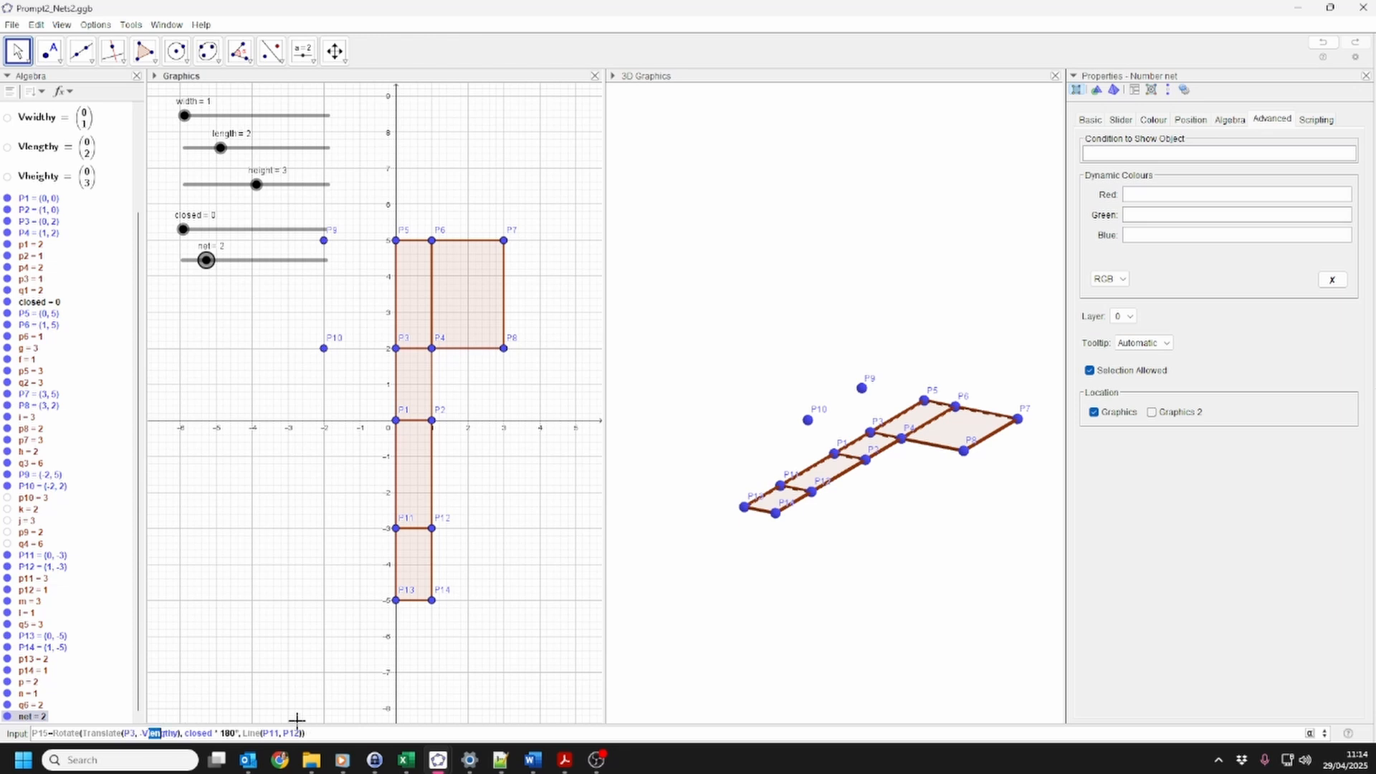
pyautogui.write('height')
pyautogui.press('Right')
pyautogui.press('Right')
pyautogui.press('Right')
pyautogui.press('Right')
pyautogui.press('Right')
pyautogui.press('Right')
pyautogui.press('Right')
pyautogui.press('Right')
pyautogui.press('Right')
pyautogui.press('Right')
pyautogui.press('Right')
pyautogui.press('Right')
pyautogui.press('Right')
pyautogui.press('Right')
pyautogui.press('Right')
pyautogui.press('Right')
pyautogui.hotkey('shift', 'Left')
pyautogui.hotkey('shift', 'Left')
pyautogui.hotkey('shift', 'Left')
pyautogui.write('90')
pyautogui.press('Right')
pyautogui.press('Right')
pyautogui.press('Right')
pyautogui.press('Right')
pyautogui.press('Right')
pyautogui.press('Right')
pyautogui.press('Right')
pyautogui.press('Right')
pyautogui.press('Right')
pyautogui.press('Right')
pyautogui.press('Right')
pyautogui.press('BackSpace')
pyautogui.press('Right')
pyautogui.press('Right')
pyautogui.press('Right')
pyautogui.press('Right')
pyautogui.press('Return')
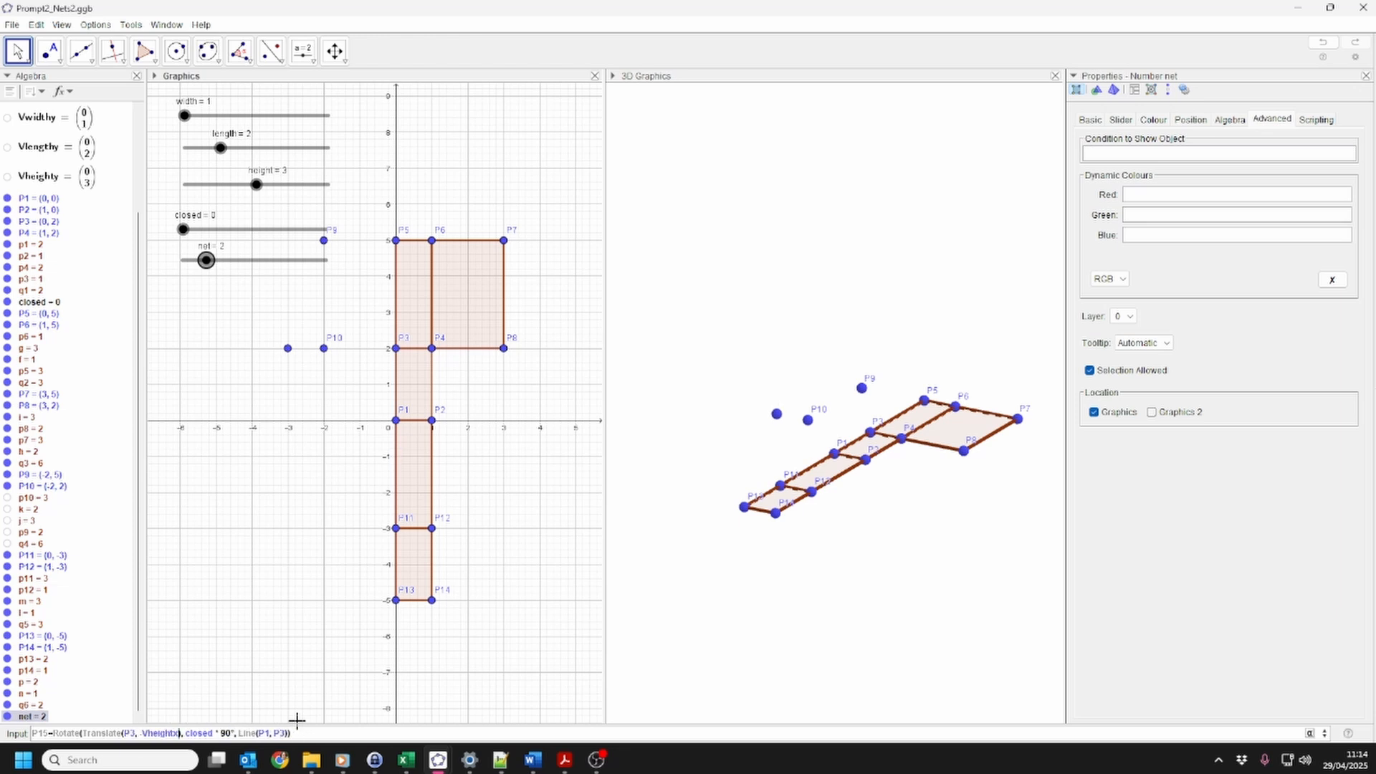
# Add the matching point P16, draw a polygon through P15, P3, P1 and P16, and test its folding with the closed slider
pyautogui.press('Return')
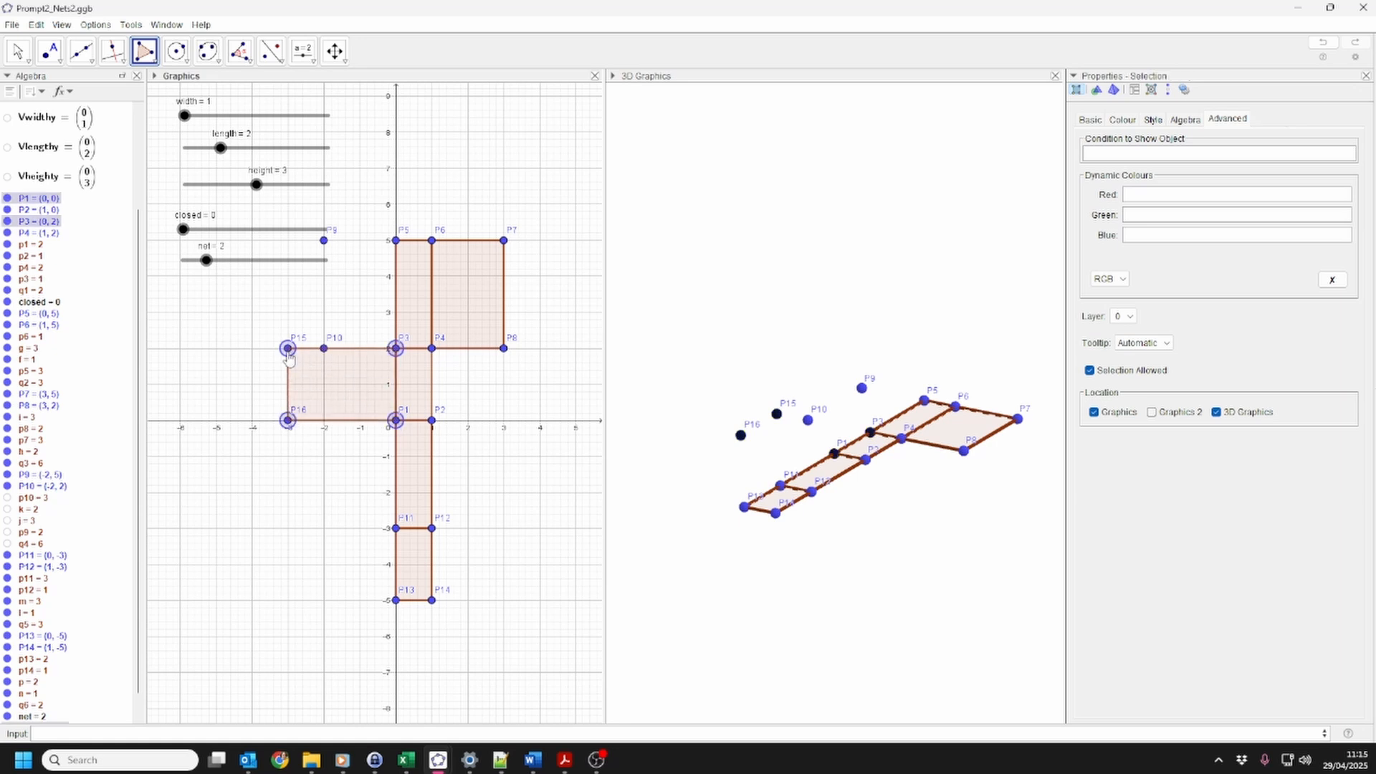
pyautogui.moveTo(184, 229); pyautogui.dragTo(205, 273)
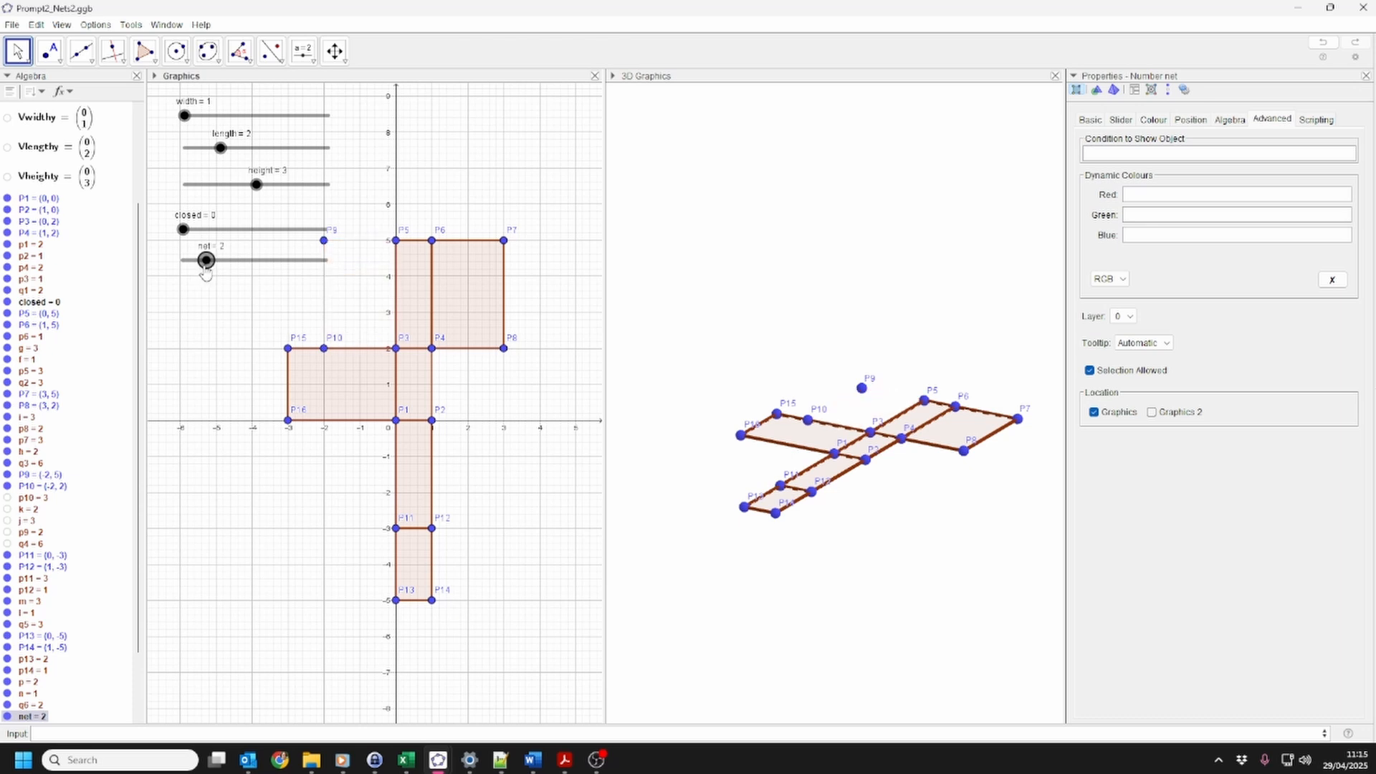
# Give quadrilateral q7 and its segments p15, q, r and p16 the show condition net ≟ 2, and test it with the sliders
pyautogui.click(344, 386)
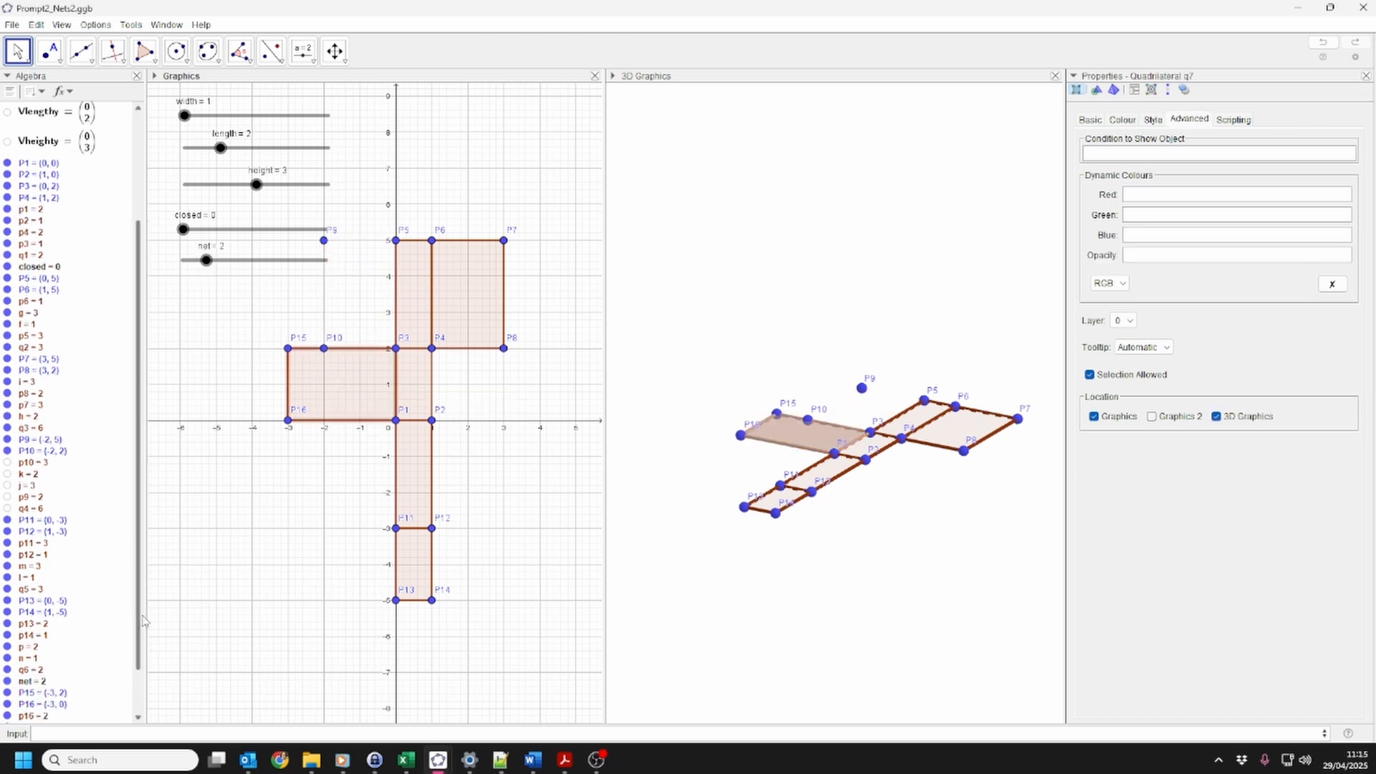
pyautogui.scroll(-3, 43, 652)
pyautogui.keyDown('shift'); pyautogui.click(32, 714); pyautogui.keyUp('shift')
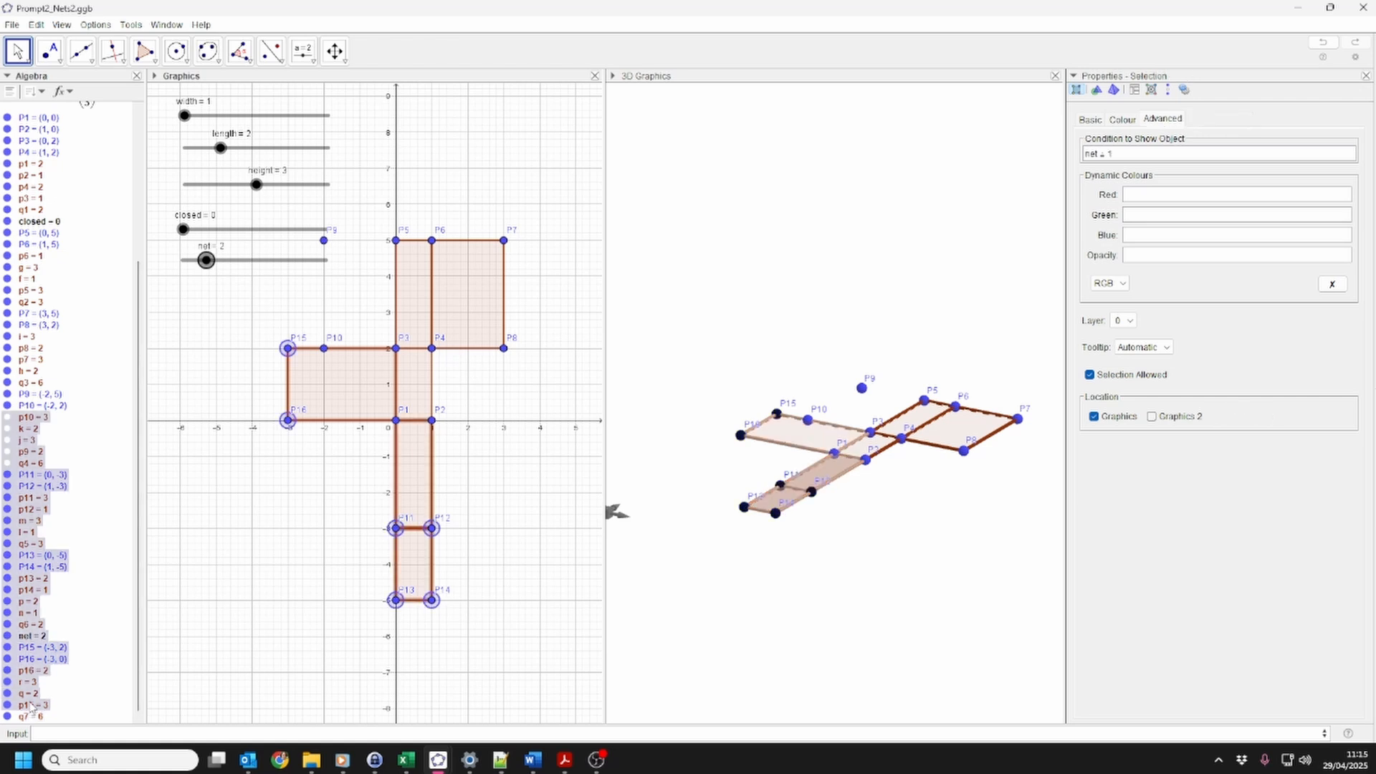
pyautogui.click(35, 715)
pyautogui.moveTo(37, 713); pyautogui.dragTo(49, 681)
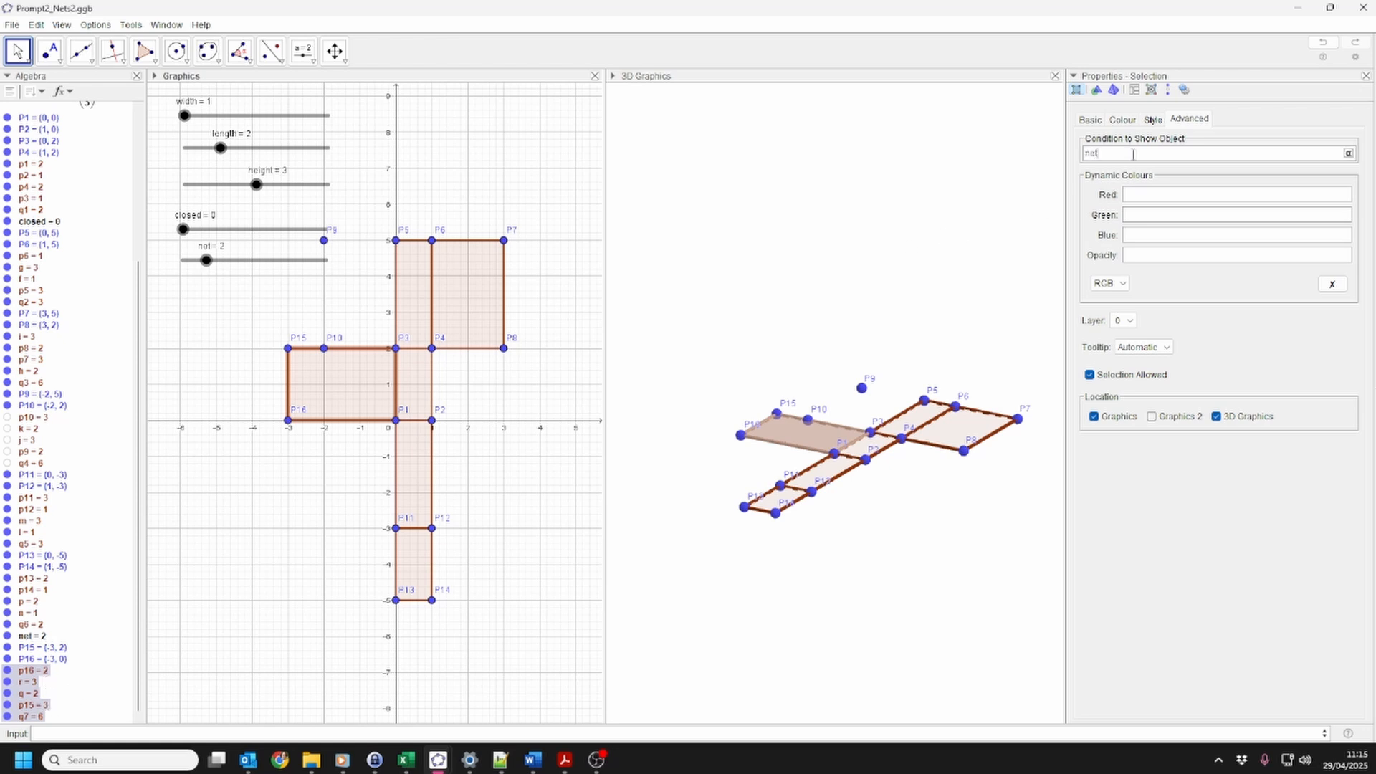
pyautogui.click(1348, 153)
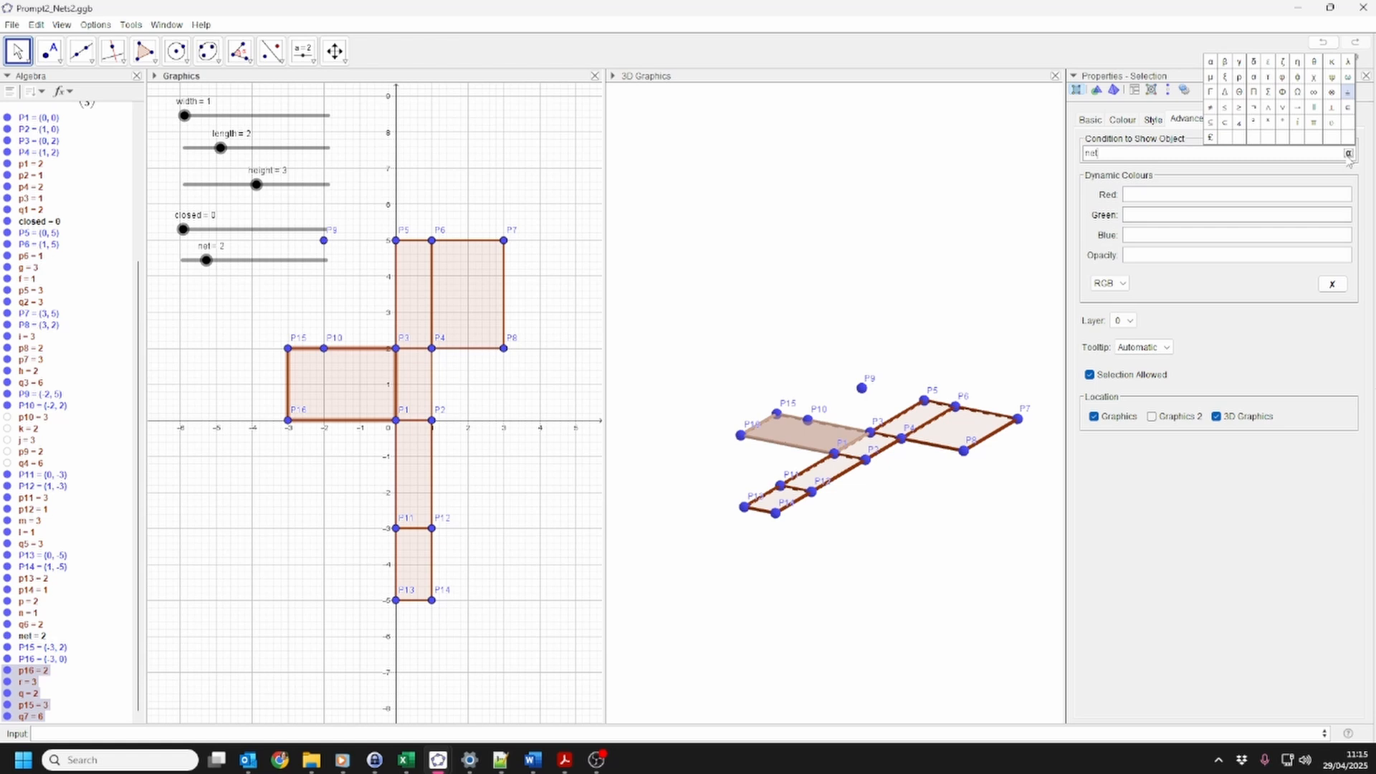
pyautogui.click(1350, 104)
pyautogui.write('2')
pyautogui.press('Return')
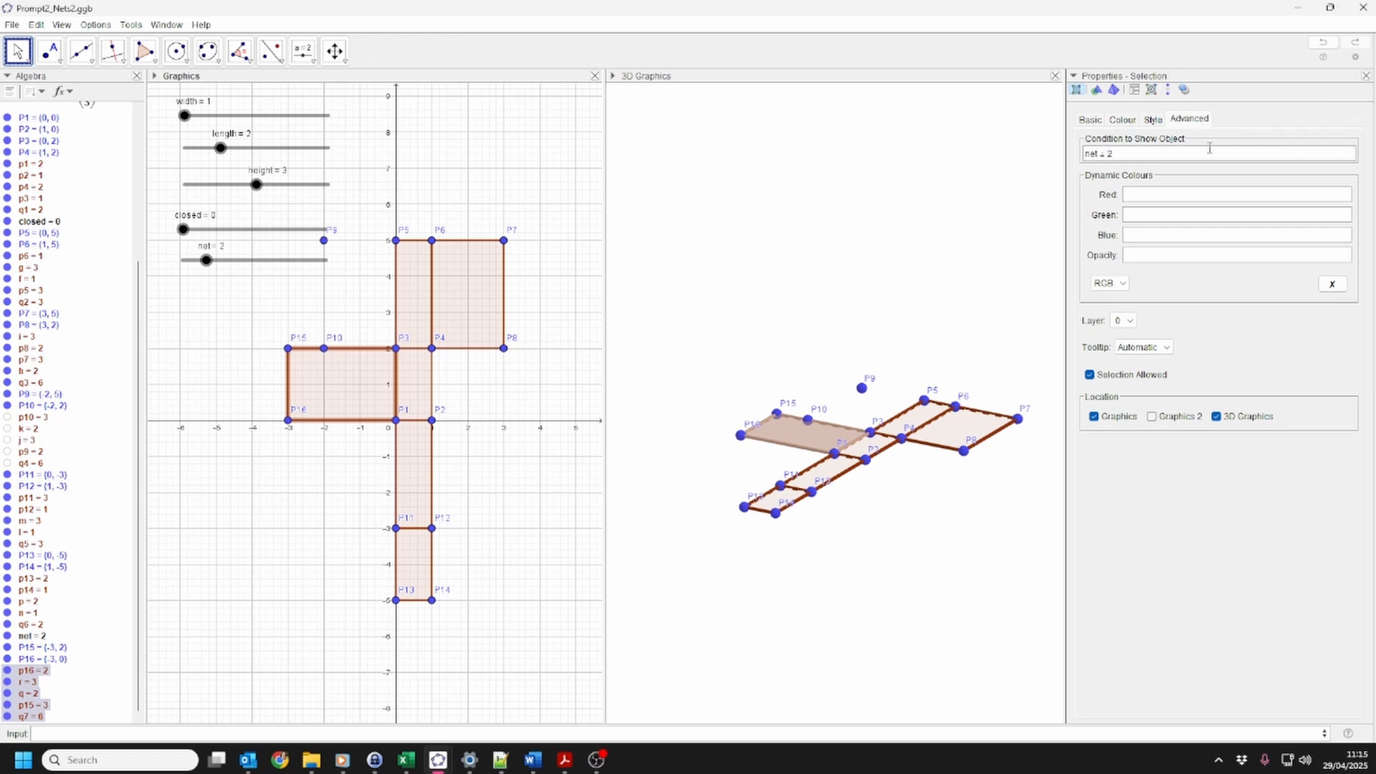
pyautogui.moveTo(210, 265); pyautogui.dragTo(184, 230)
pyautogui.click(206, 260)
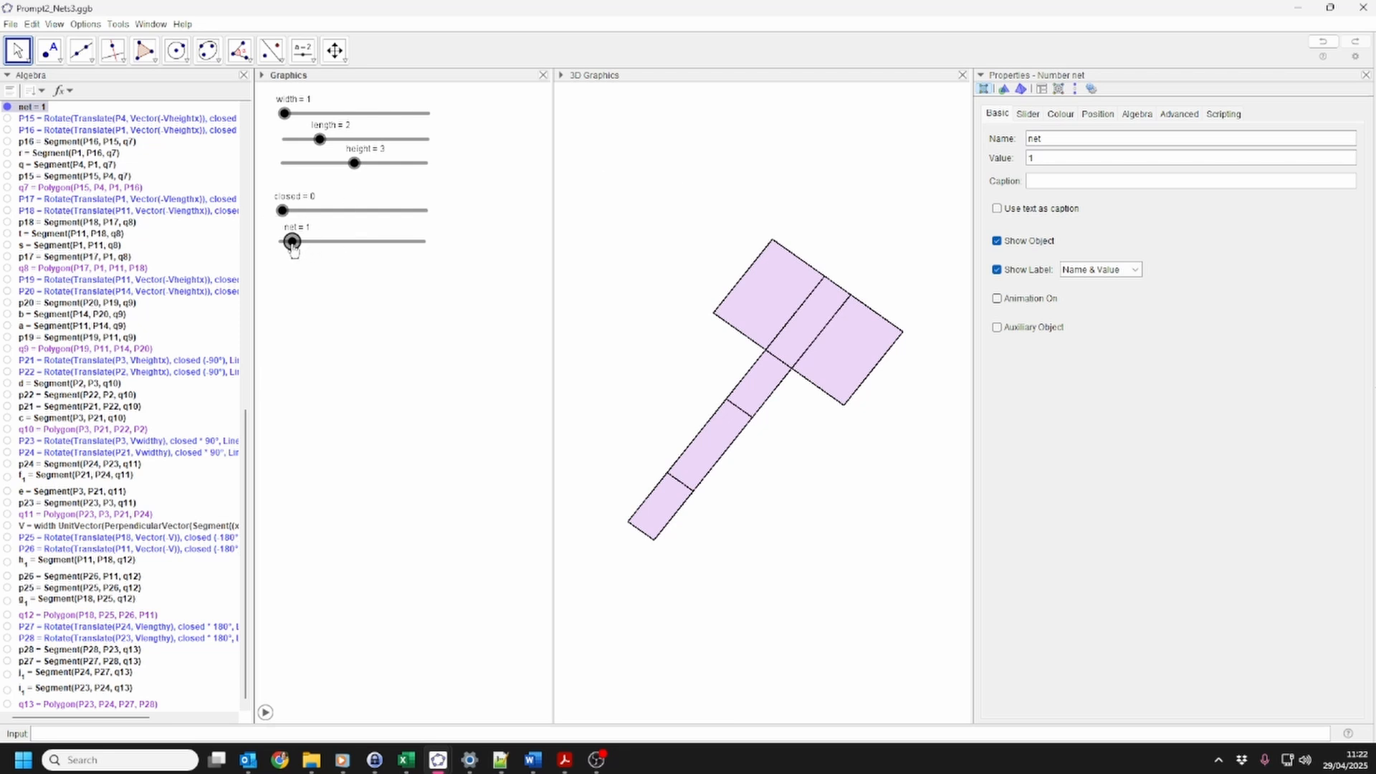
# Set the net slider to 7 in the finished file and test that net's folding with the closed slider
pyautogui.moveTo(292, 243); pyautogui.dragTo(364, 241)
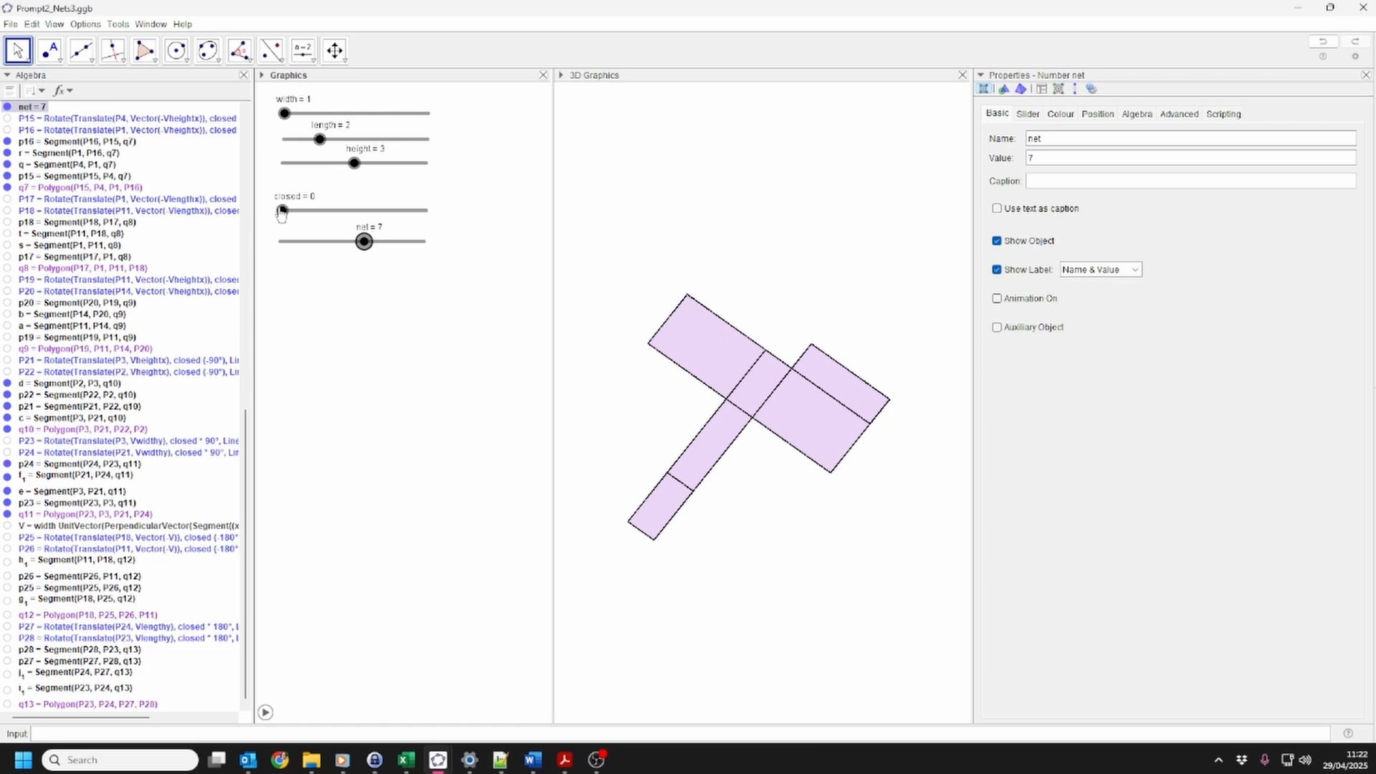
pyautogui.moveTo(282, 211)
pyautogui.mouseDown()
pyautogui.moveTo(427, 209)
pyautogui.moveTo(274, 210)
pyautogui.mouseUp()
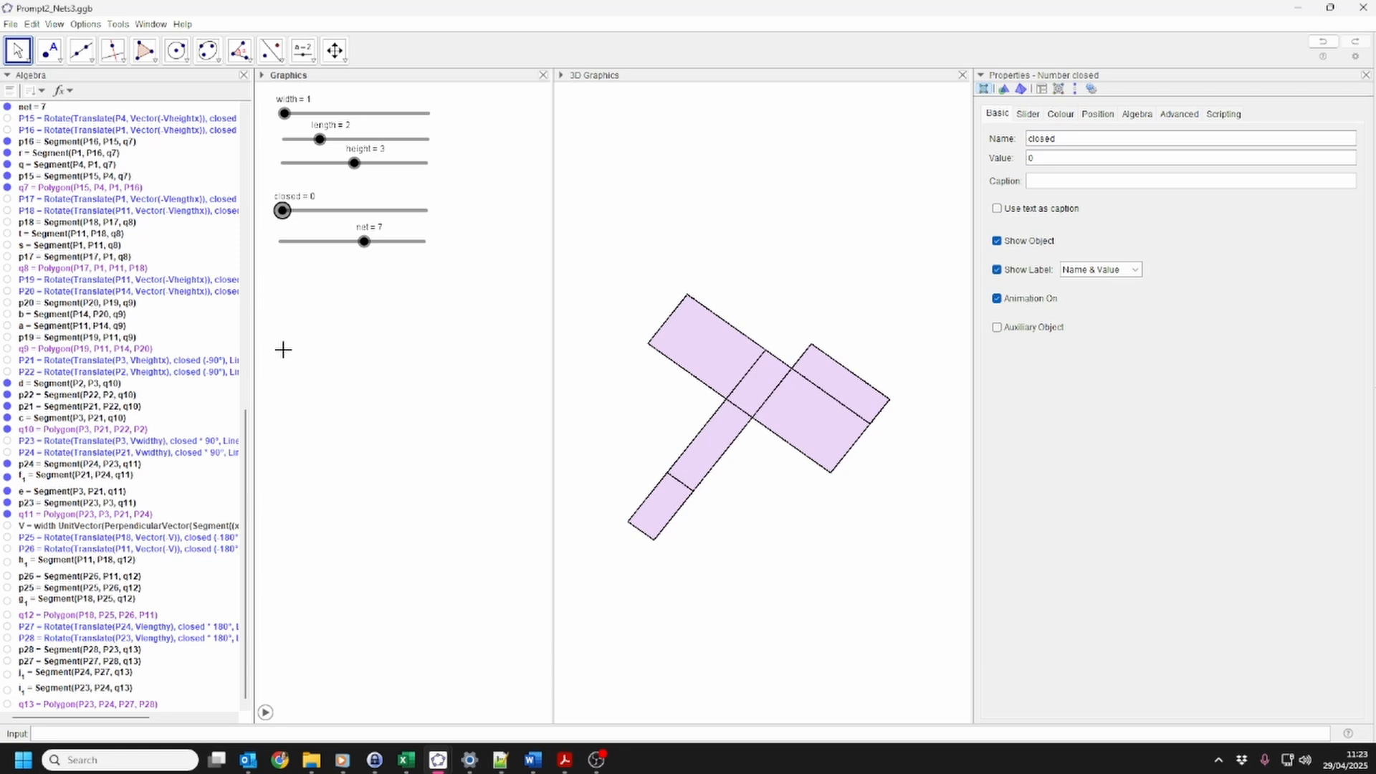
# Sort the algebra object list by object type
pyautogui.click(32, 90)
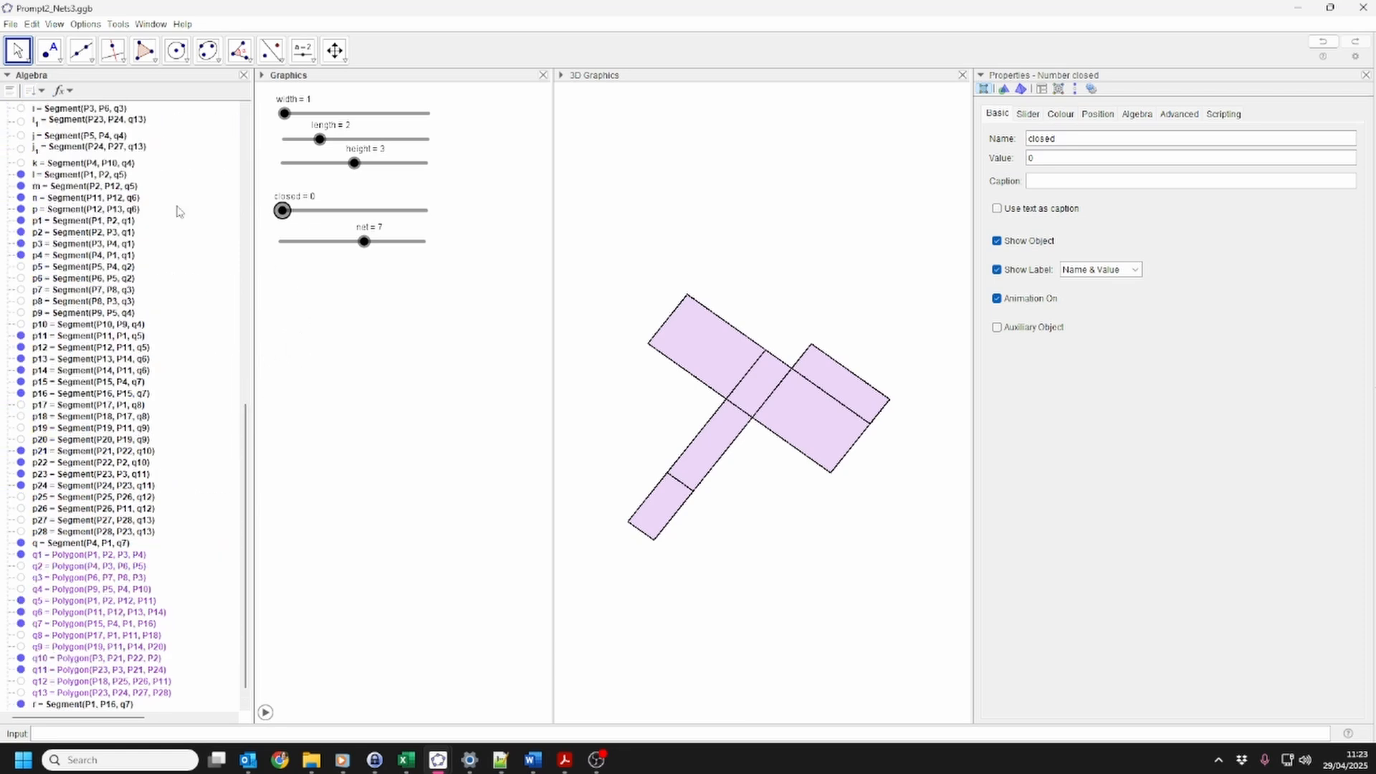
pyautogui.moveTo(245, 433); pyautogui.dragTo(256, 127)
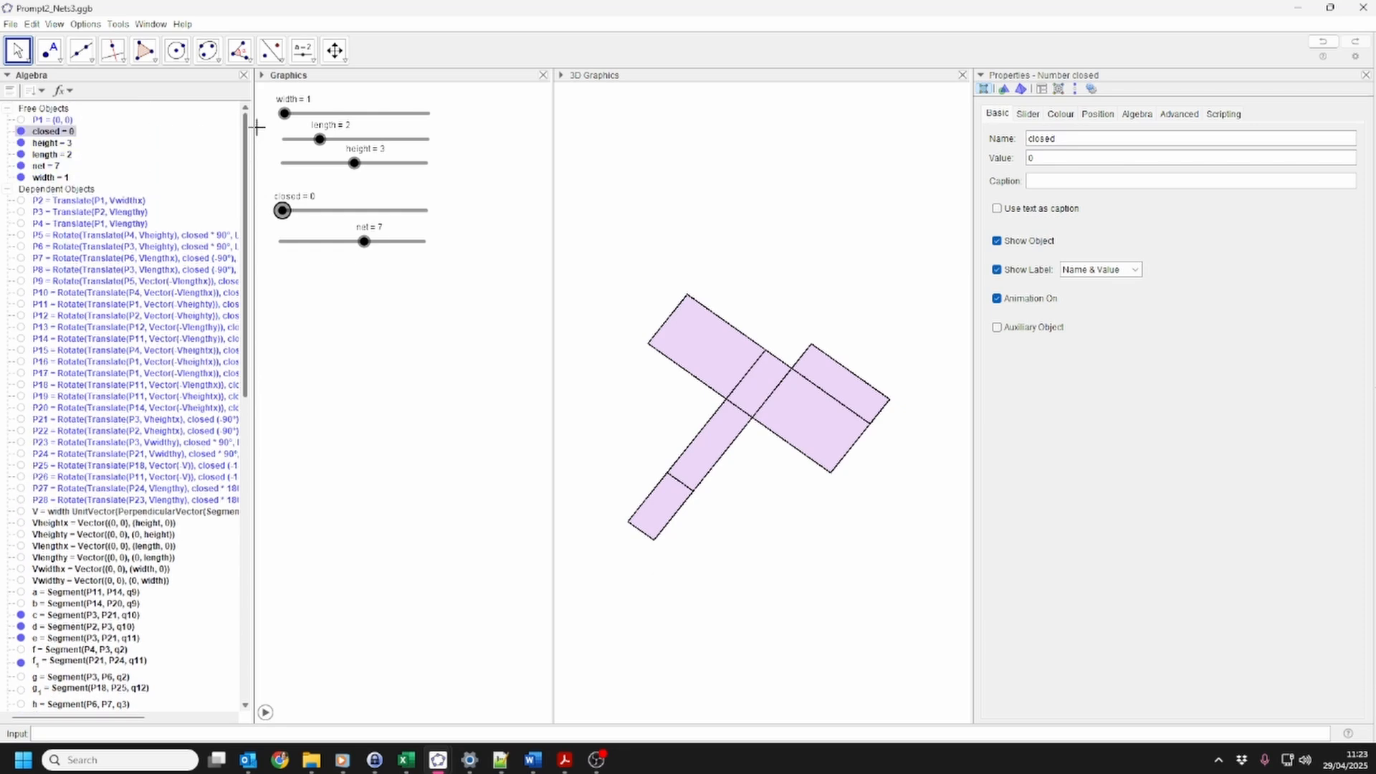
pyautogui.click(34, 91)
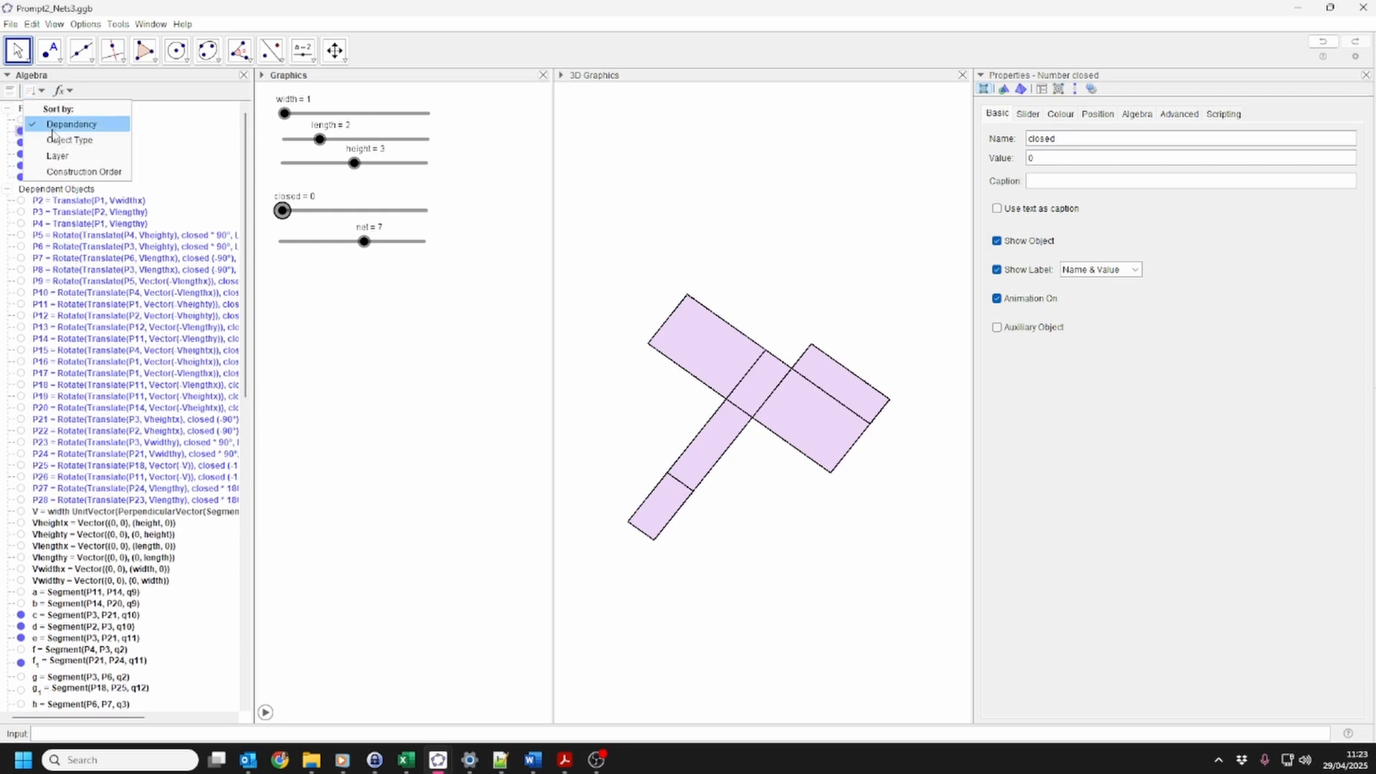
pyautogui.click(78, 145)
pyautogui.scroll(-5, 188, 242)
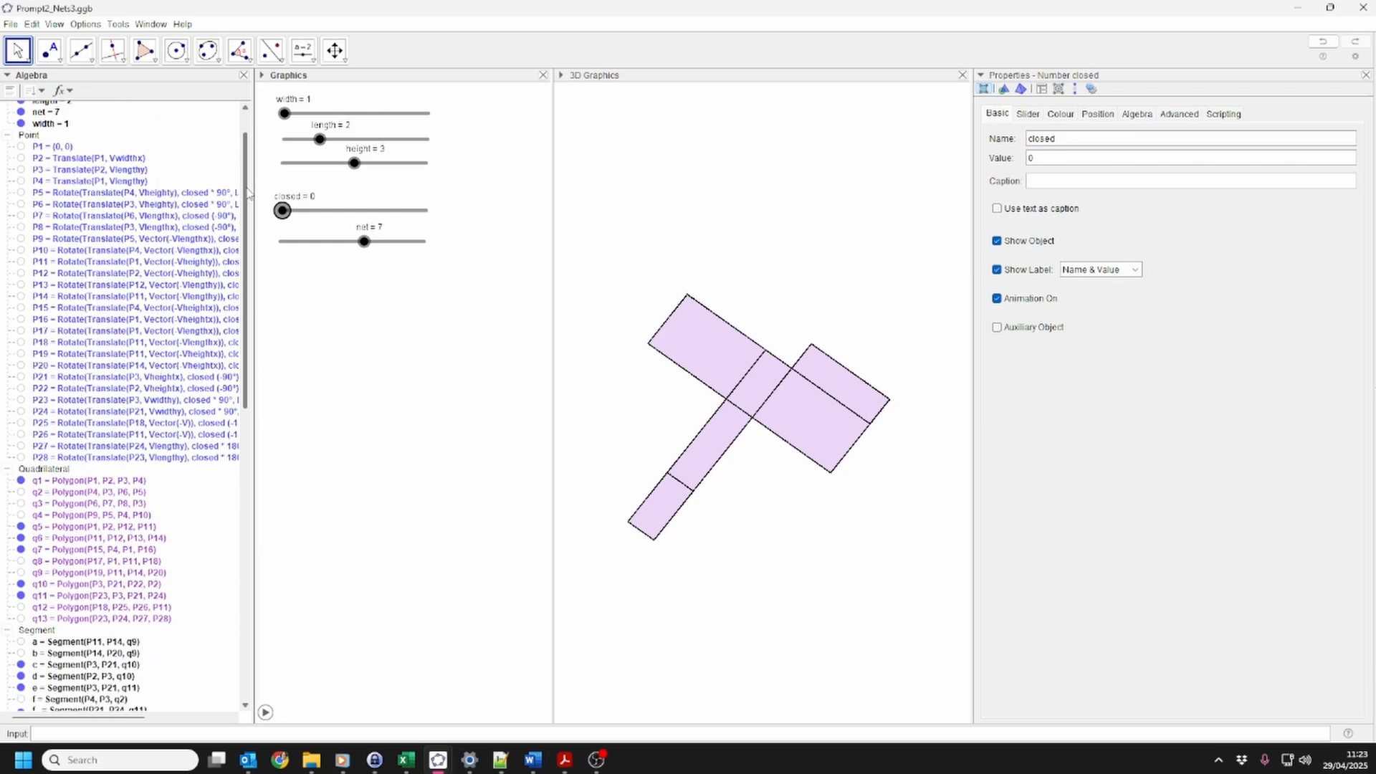
# Select all quadrilaterals, all segments and all points as groups, checking their view location settings and the points' display options
pyautogui.click(52, 276)
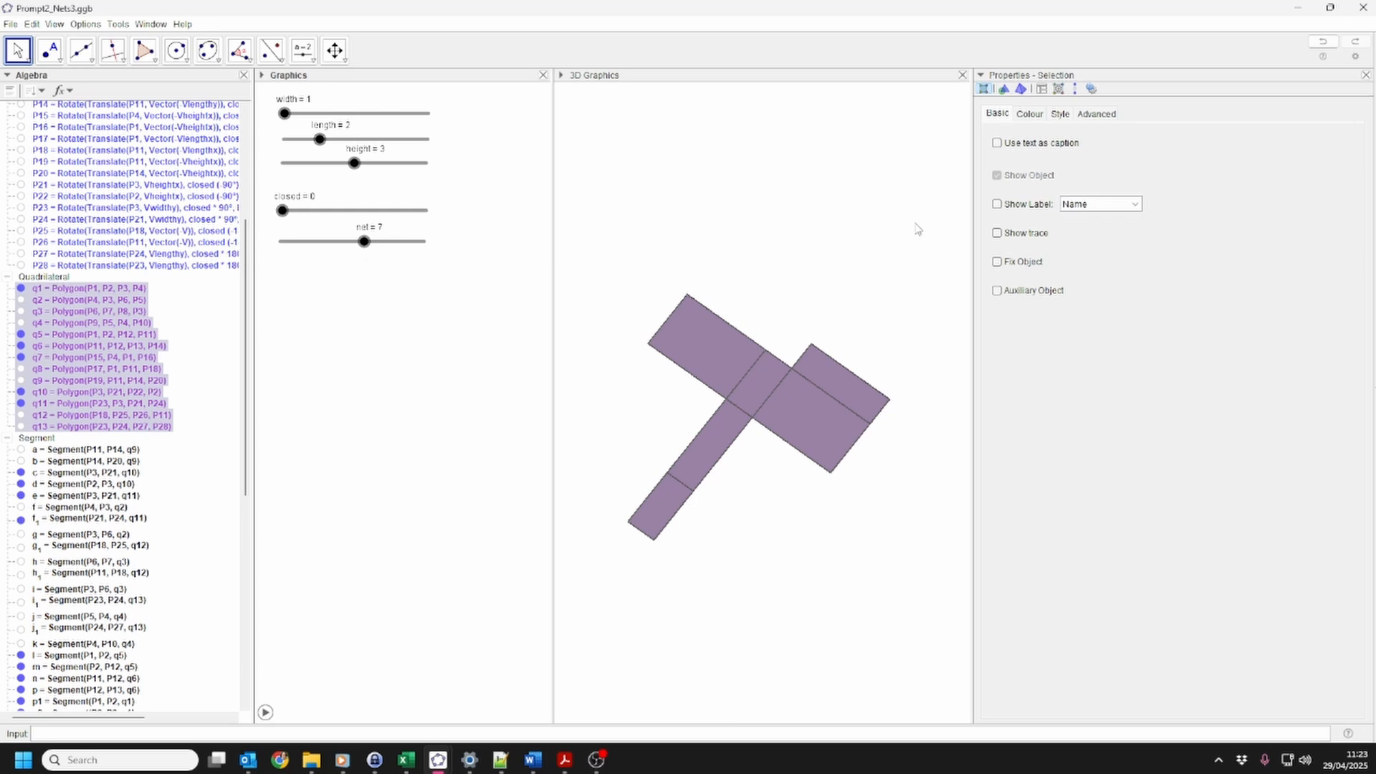
pyautogui.click(1093, 114)
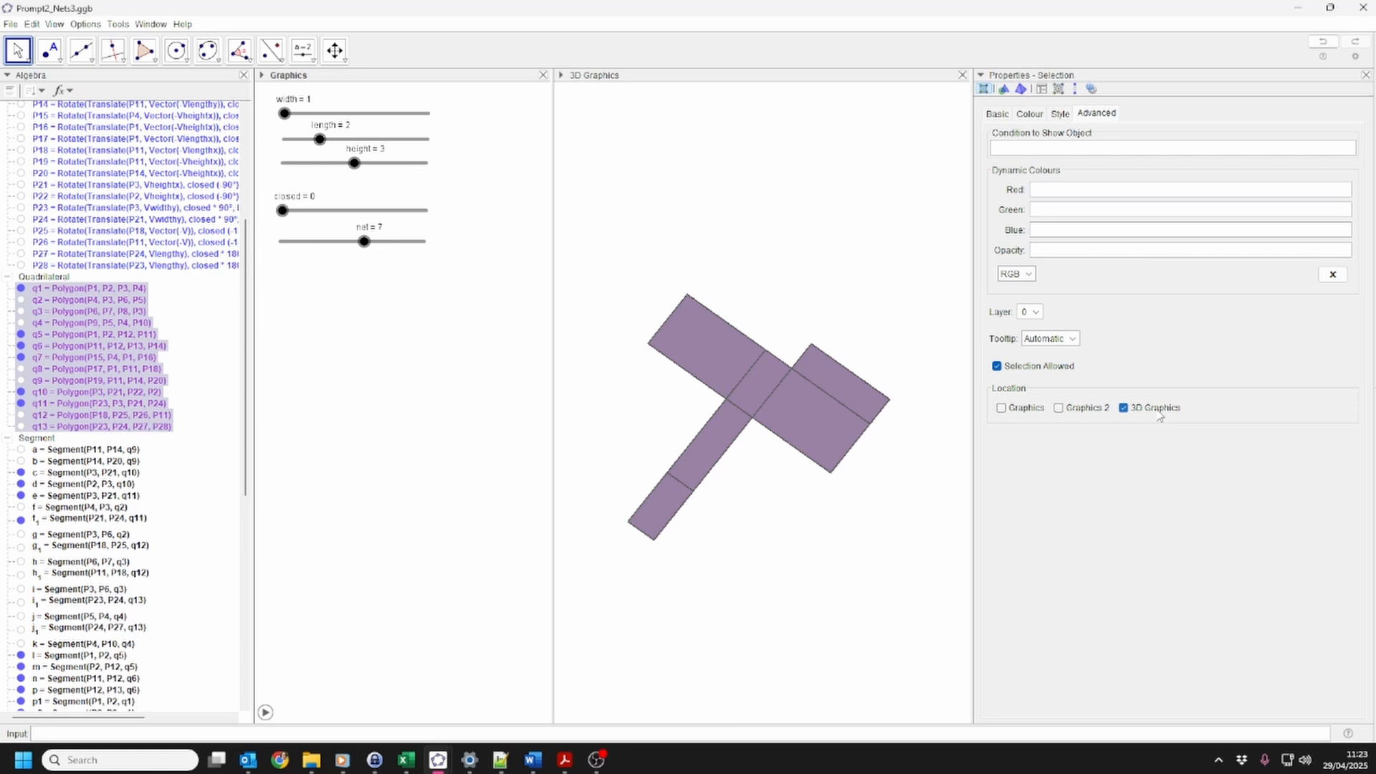
pyautogui.click(41, 443)
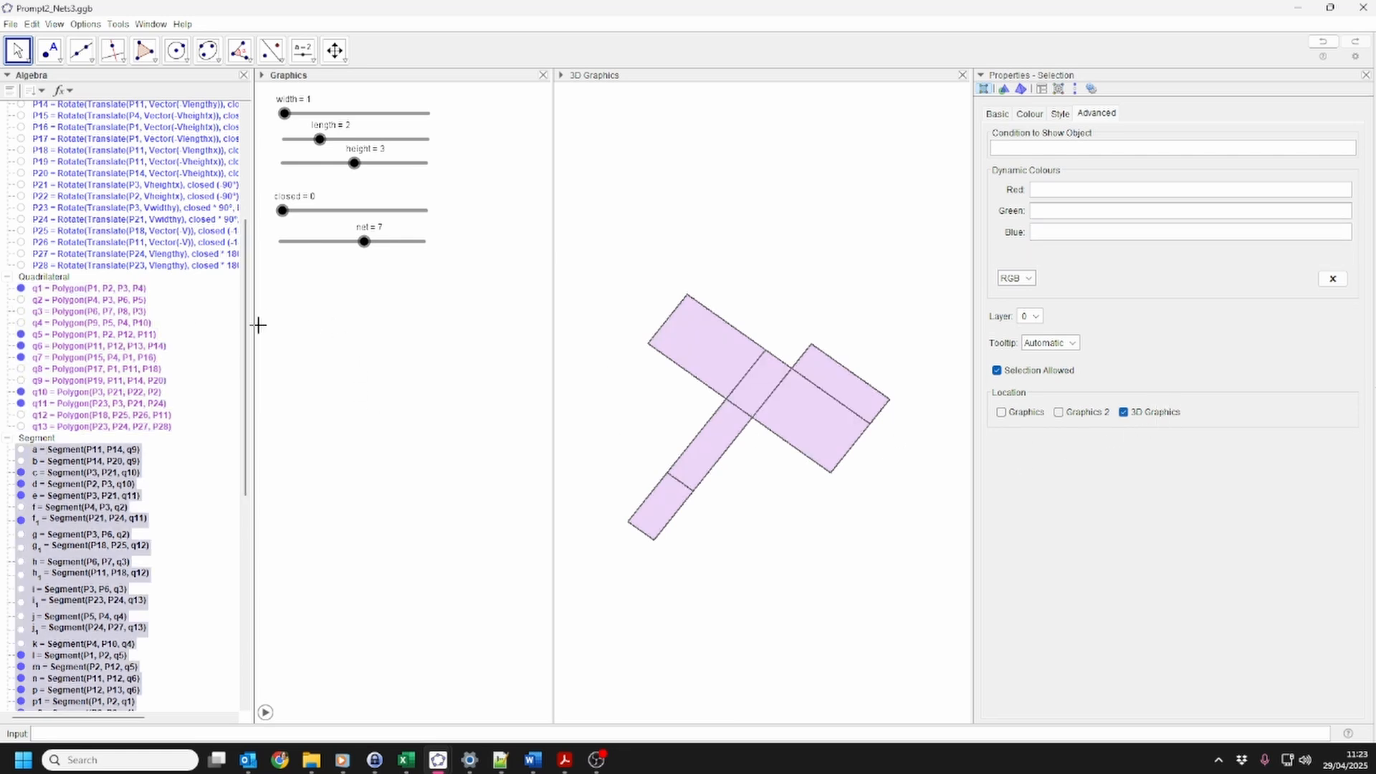
pyautogui.scroll(7, 239, 339)
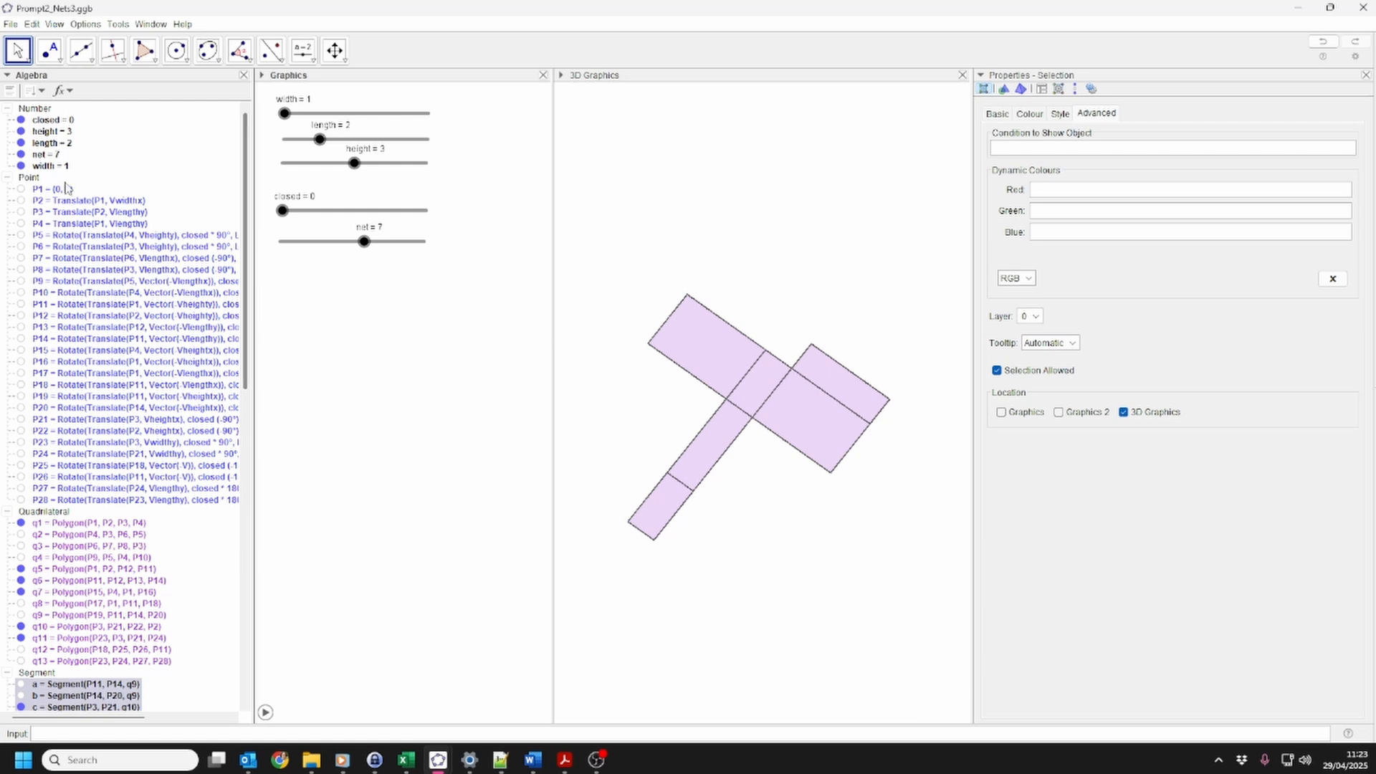
pyautogui.click(29, 179)
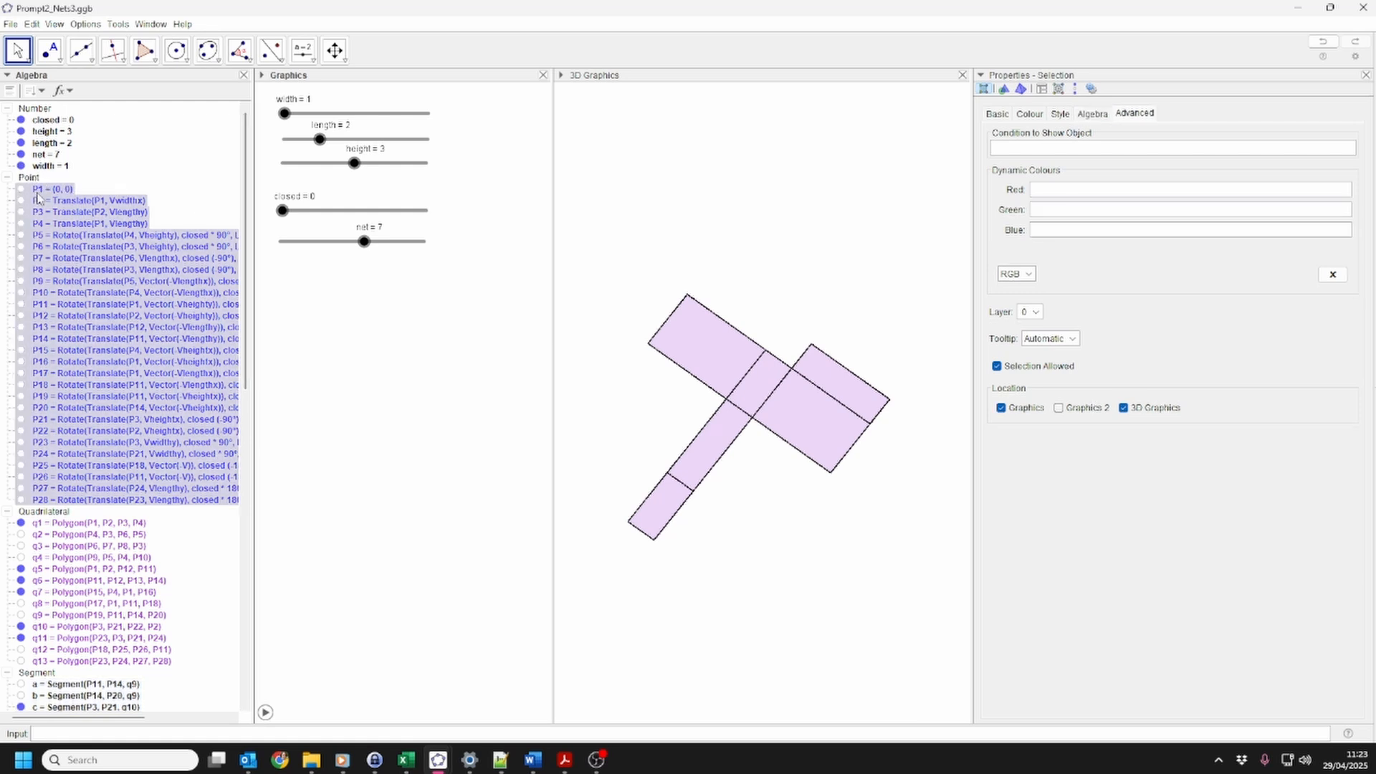
pyautogui.rightClick(55, 216)
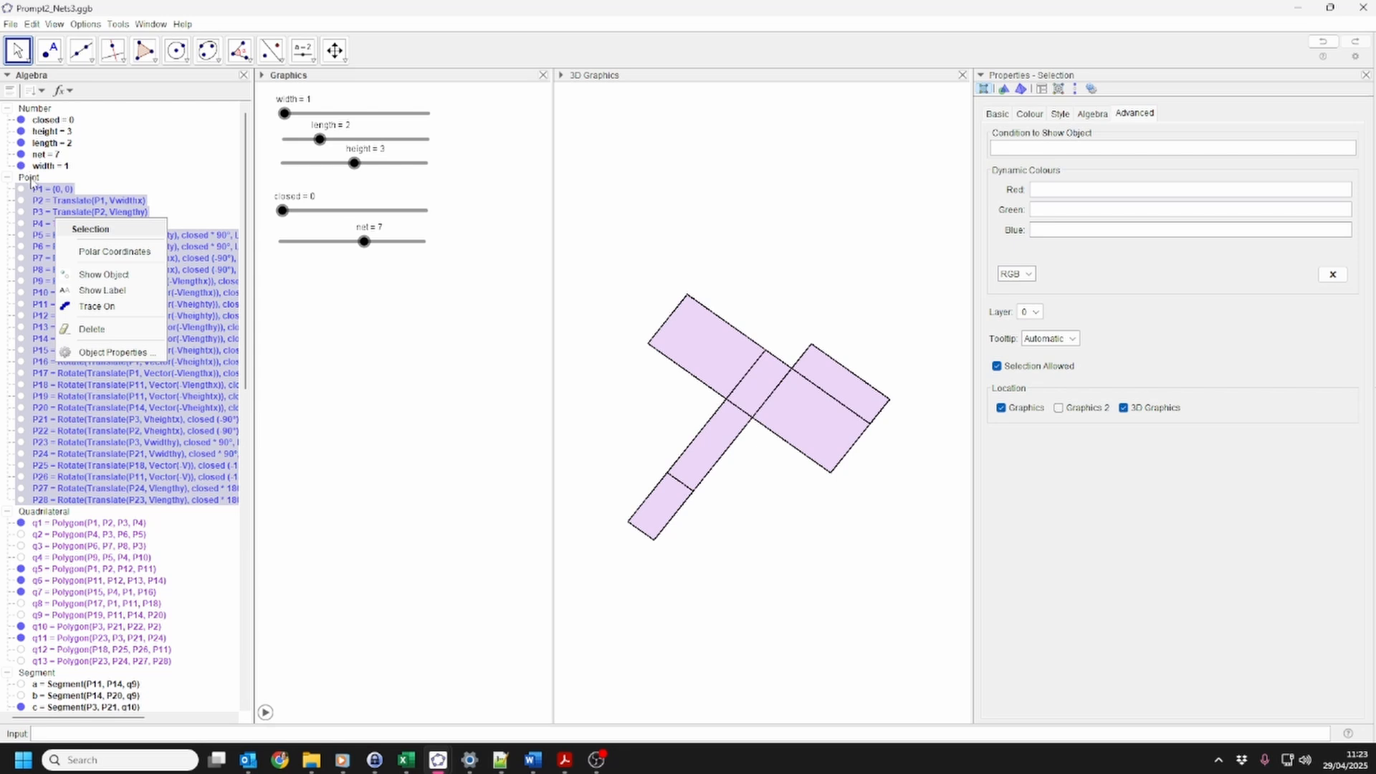
pyautogui.click(32, 183)
pyautogui.click(114, 179)
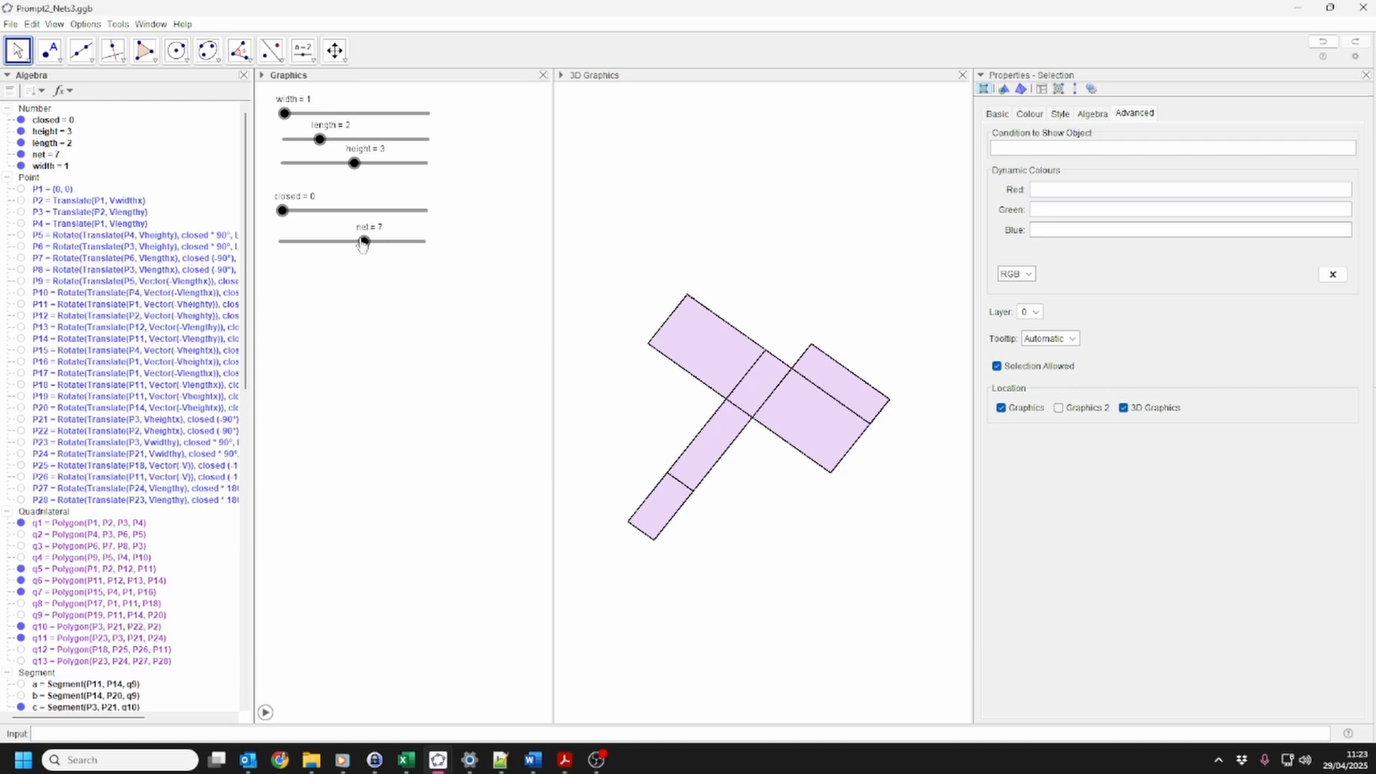
# Set the net slider to 1 and add a button captioned Enable below the sliders, without a script
pyautogui.moveTo(364, 242); pyautogui.dragTo(292, 241)
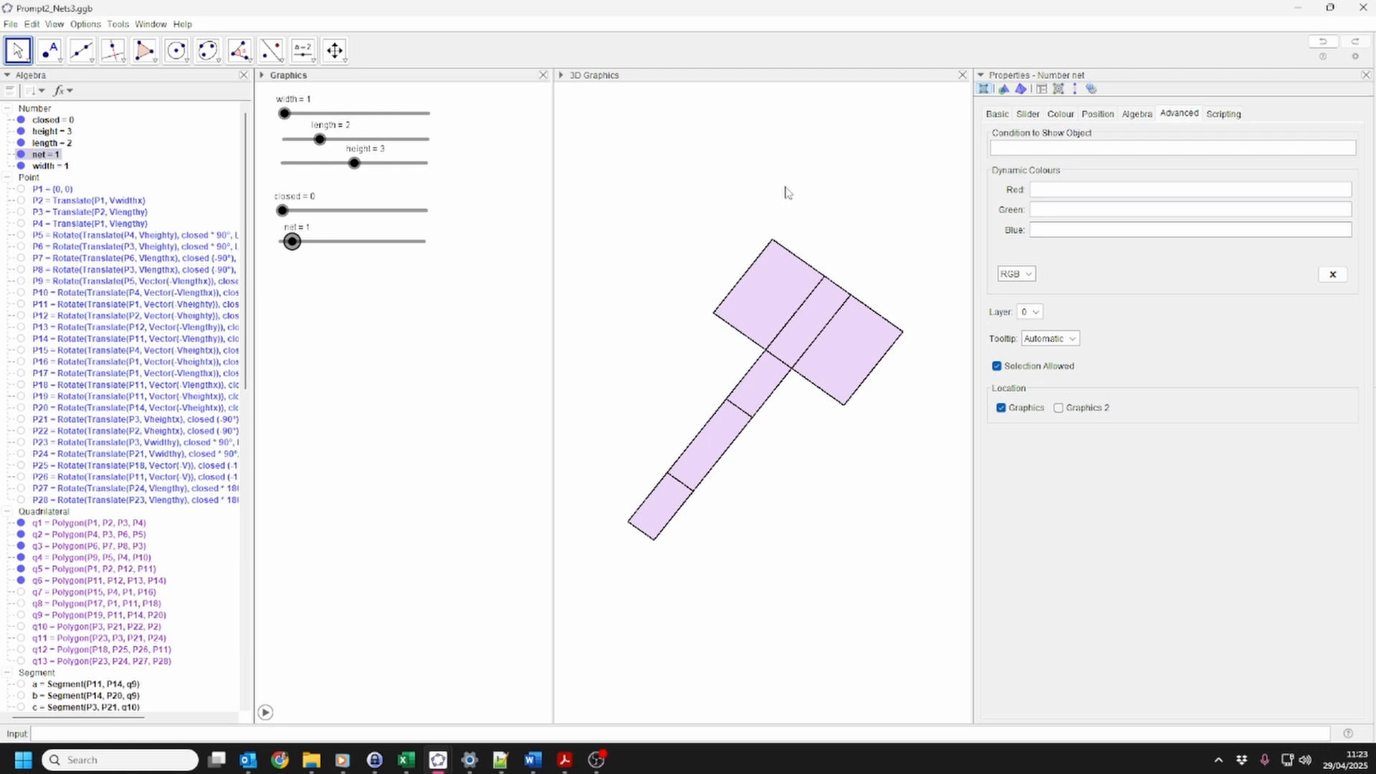
pyautogui.click(303, 50)
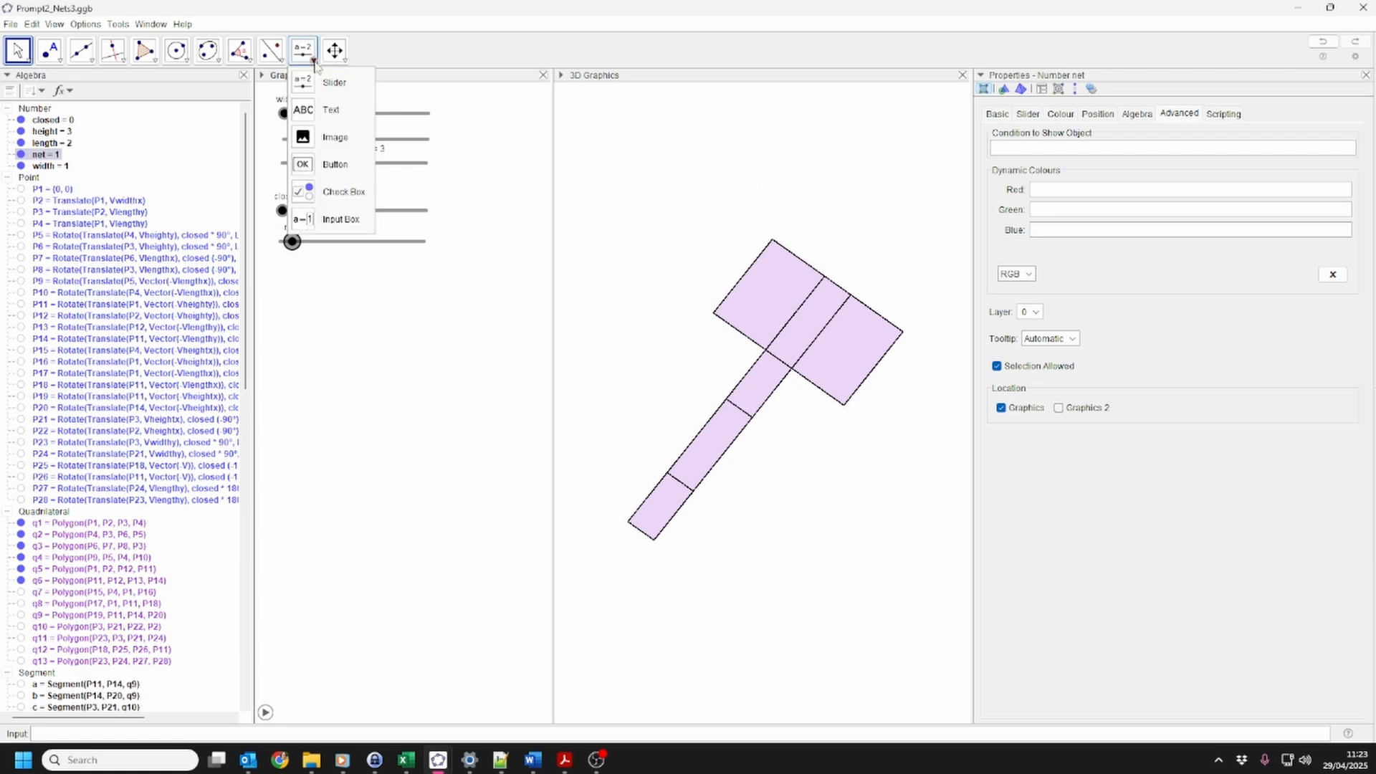
pyautogui.click(326, 164)
pyautogui.click(282, 287)
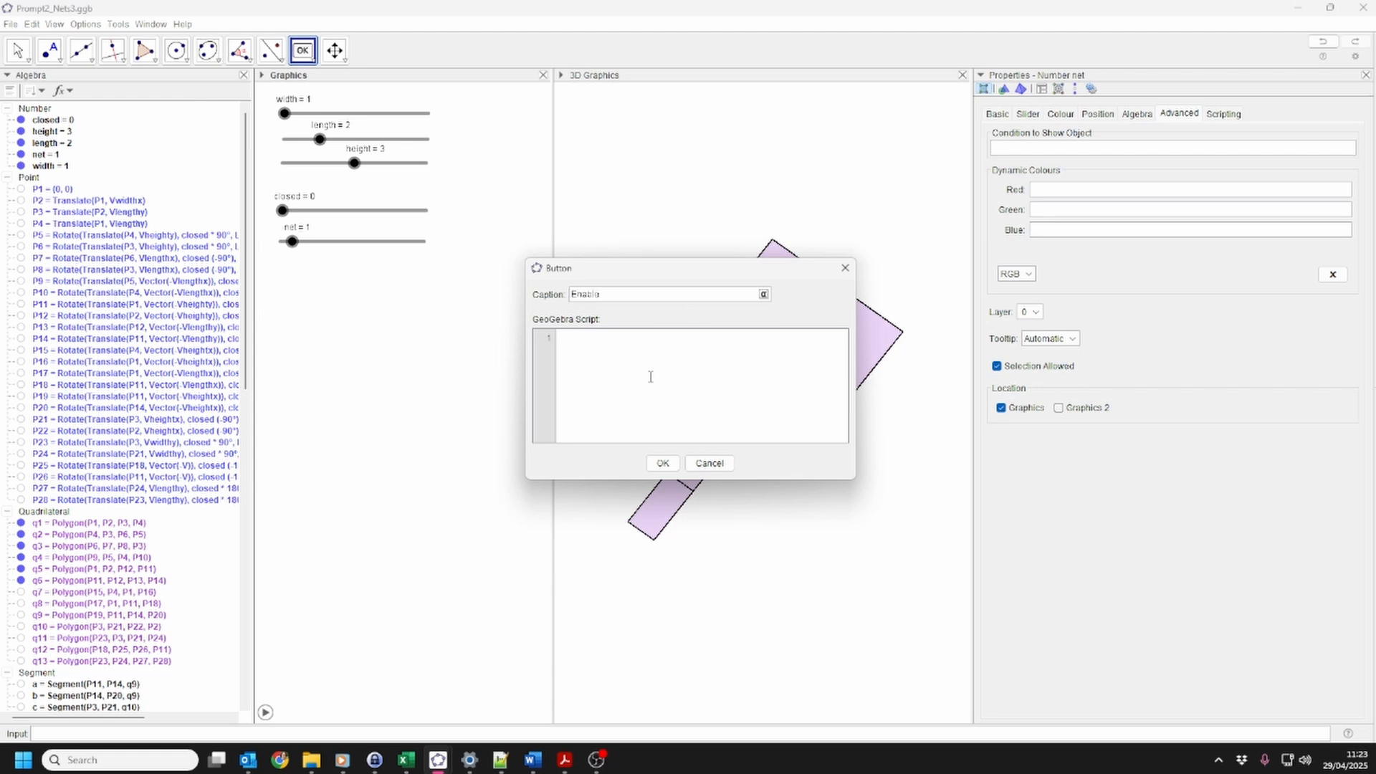
pyautogui.click(662, 463)
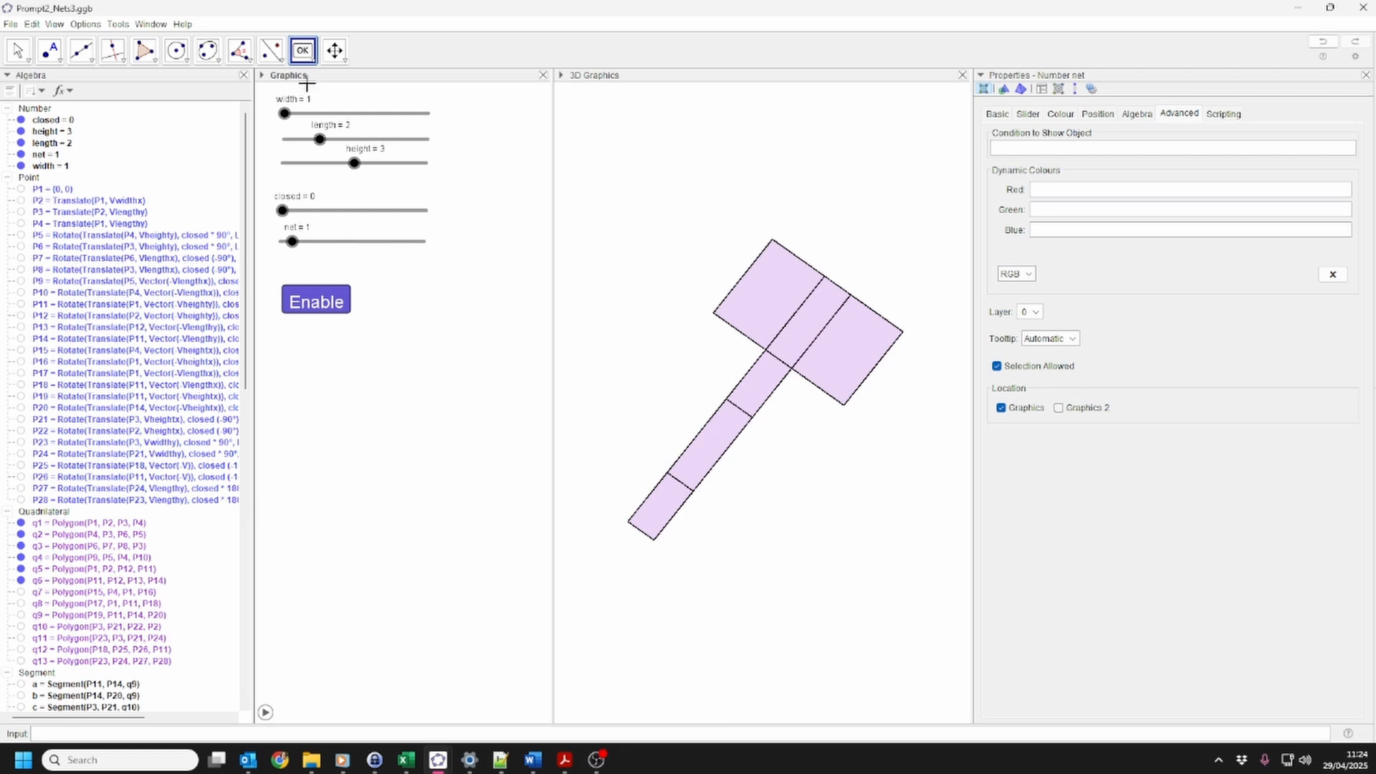
# Add a Reset button beside the Enable button, plus Start and Stop buttons below it, all without scripts
pyautogui.click(372, 289)
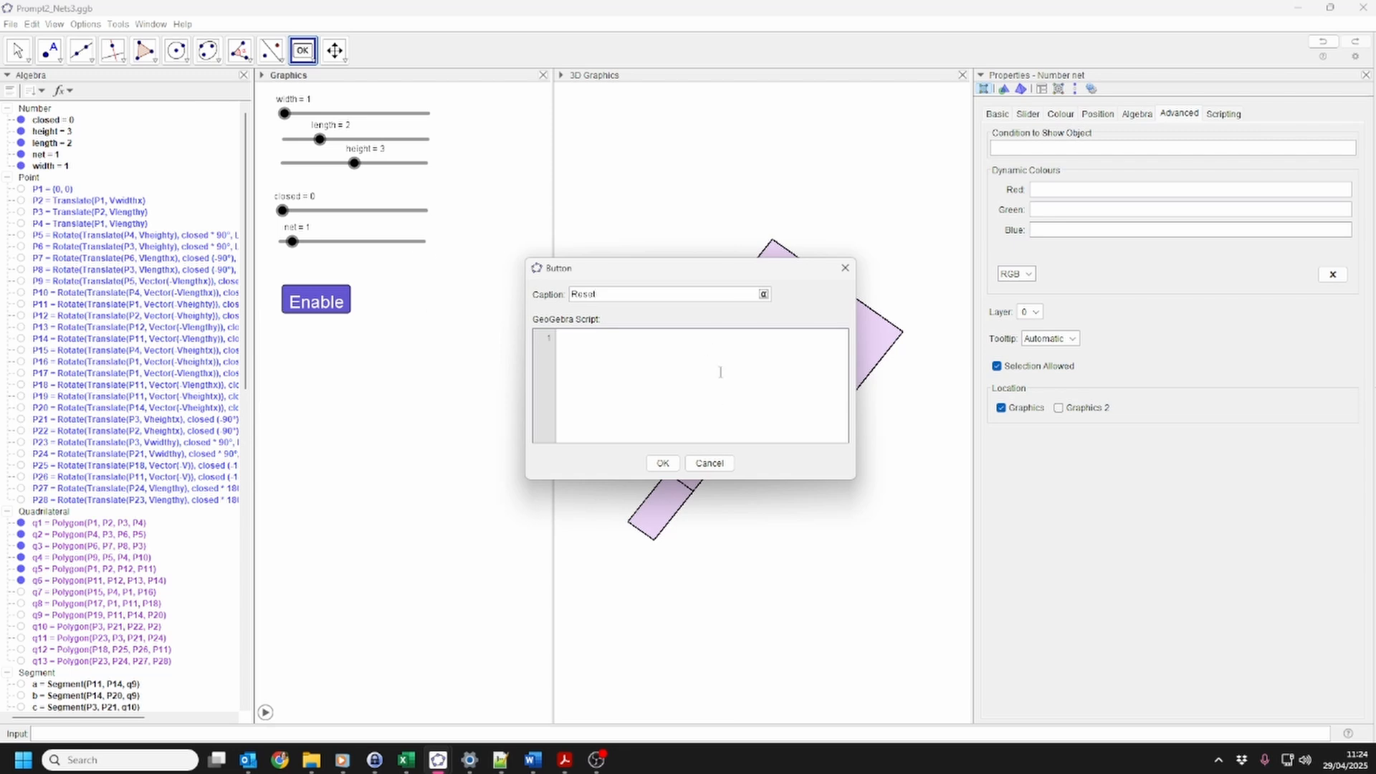
pyautogui.click(662, 463)
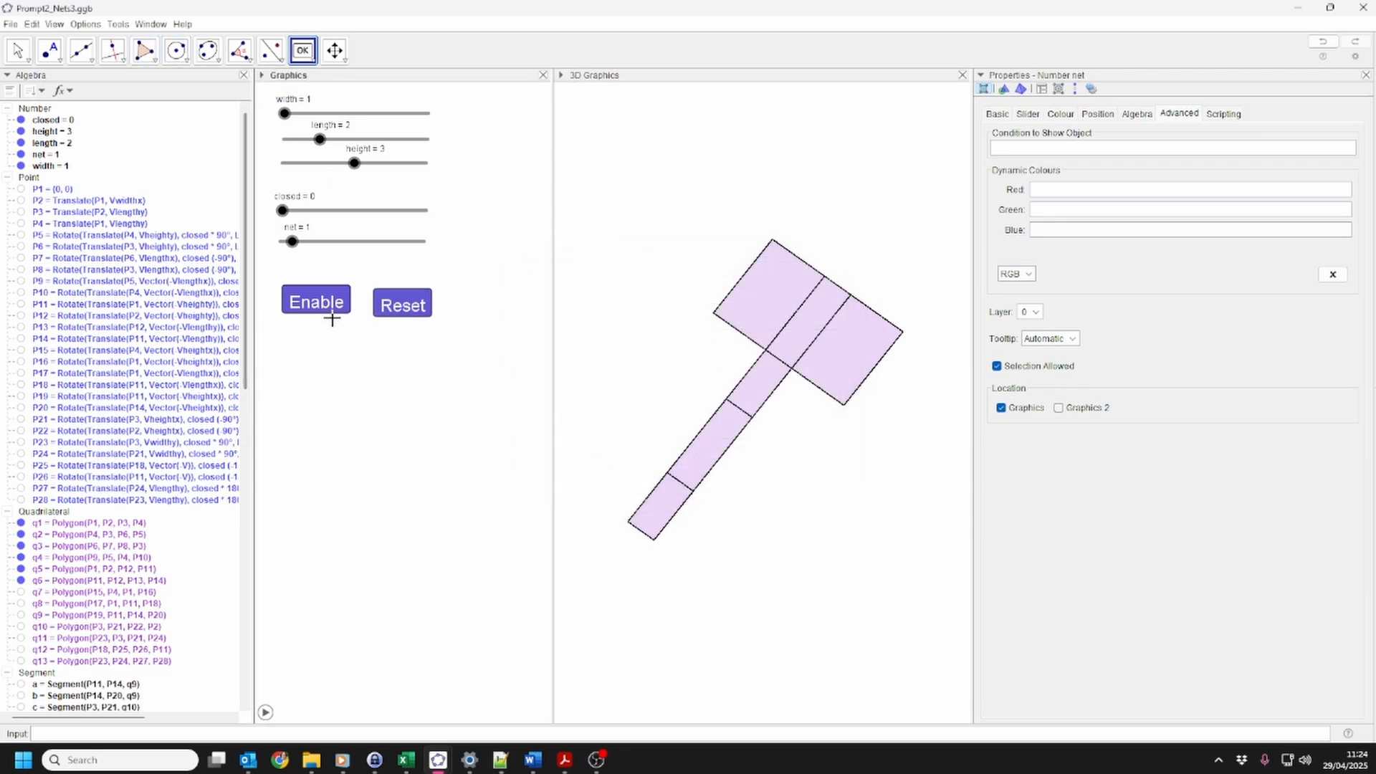
pyautogui.click(296, 341)
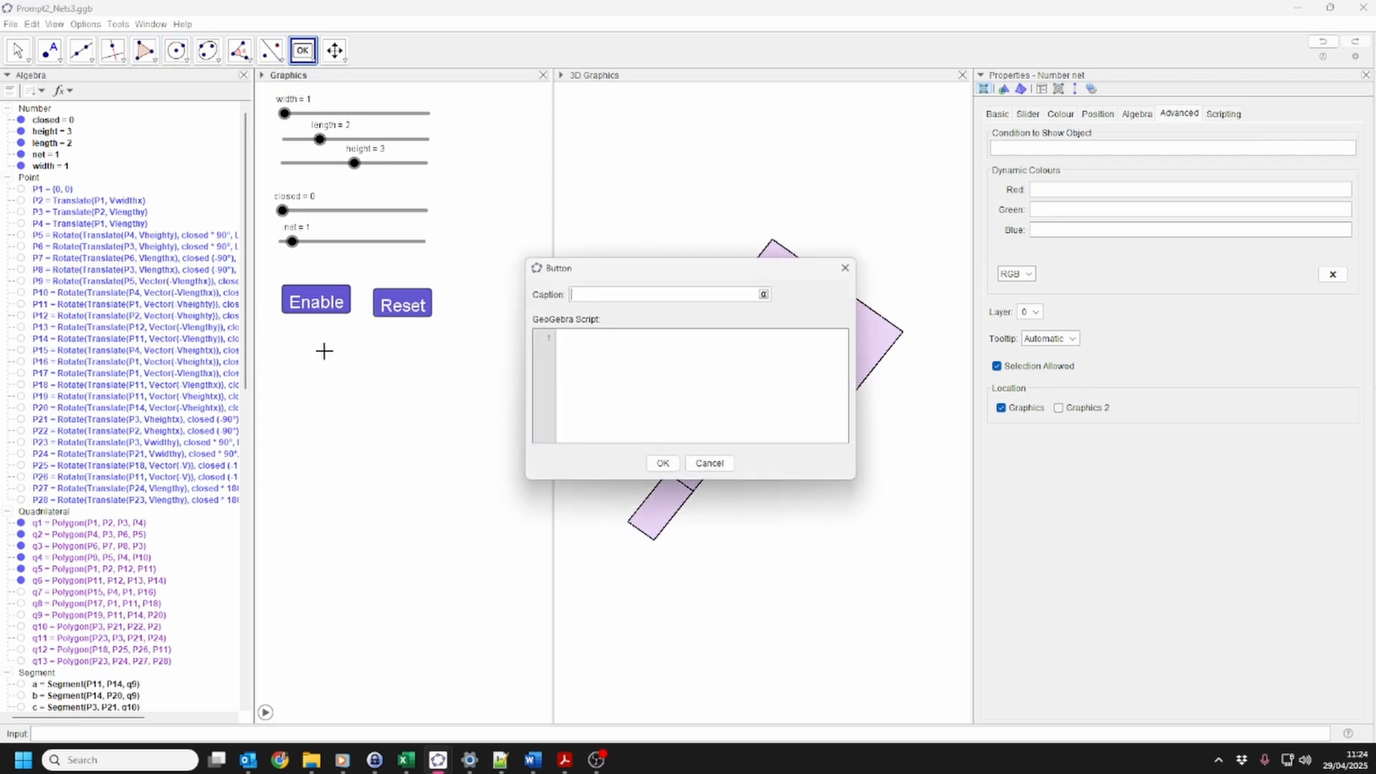
pyautogui.write('Start')
pyautogui.click(662, 463)
pyautogui.click(340, 397)
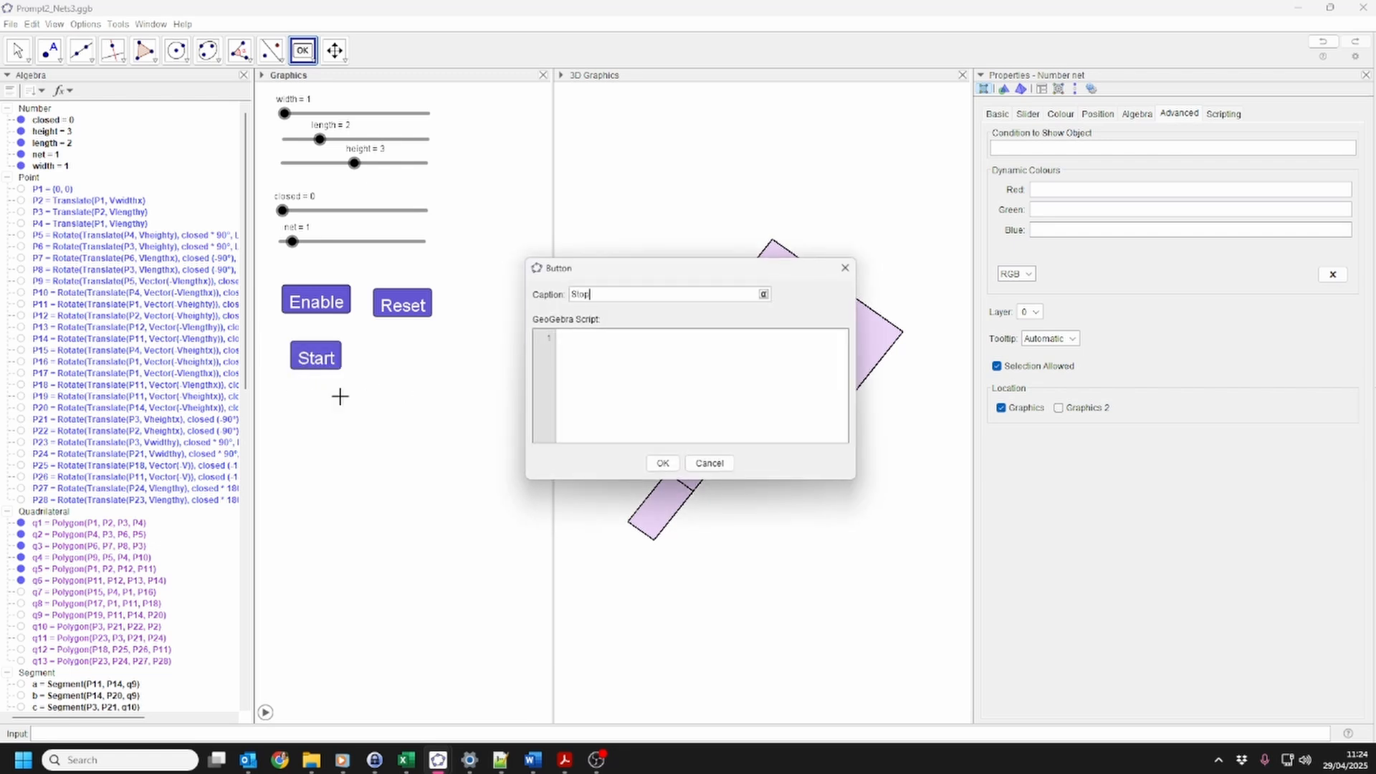
pyautogui.click(662, 463)
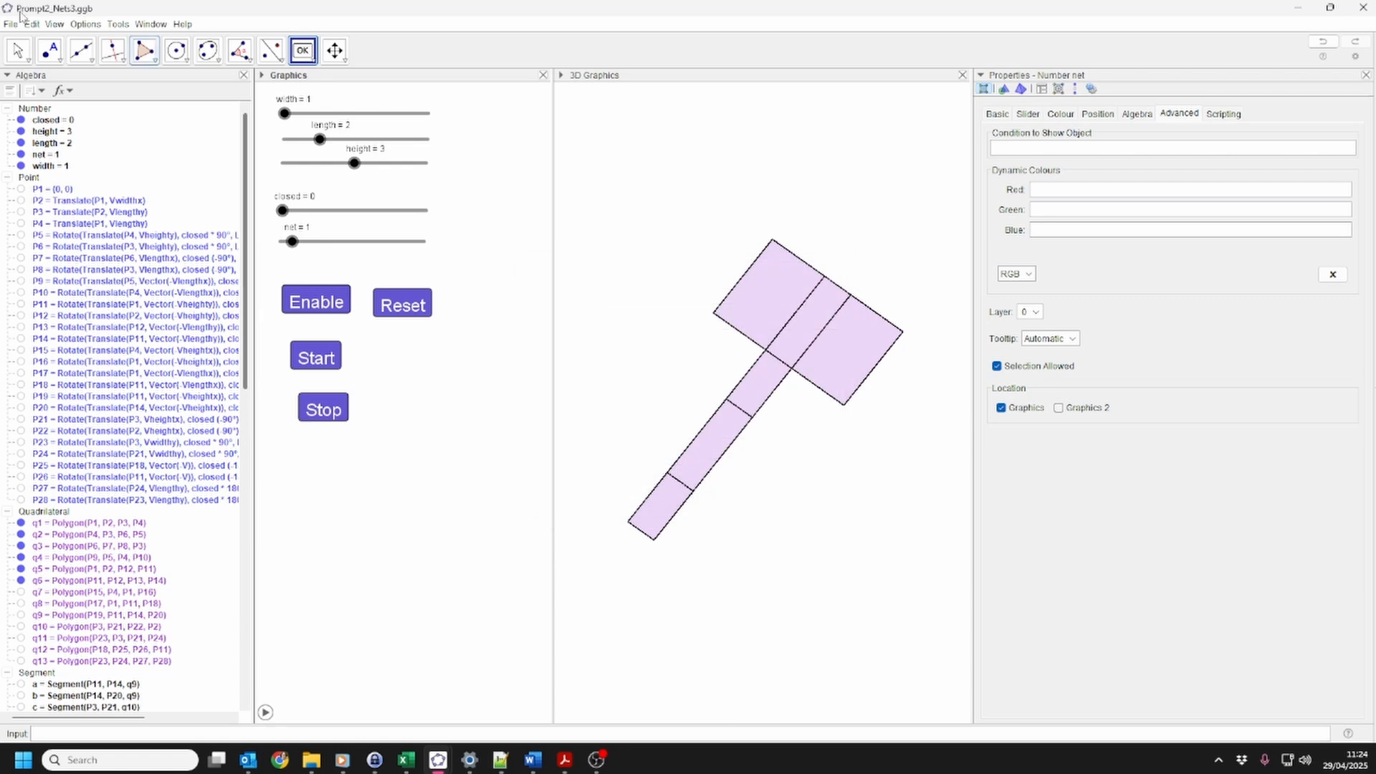
# Line up the Start, Stop and Reset buttons with the Enable button, and collapse the Point group in the object list
pyautogui.click(17, 51)
pyautogui.click(300, 345)
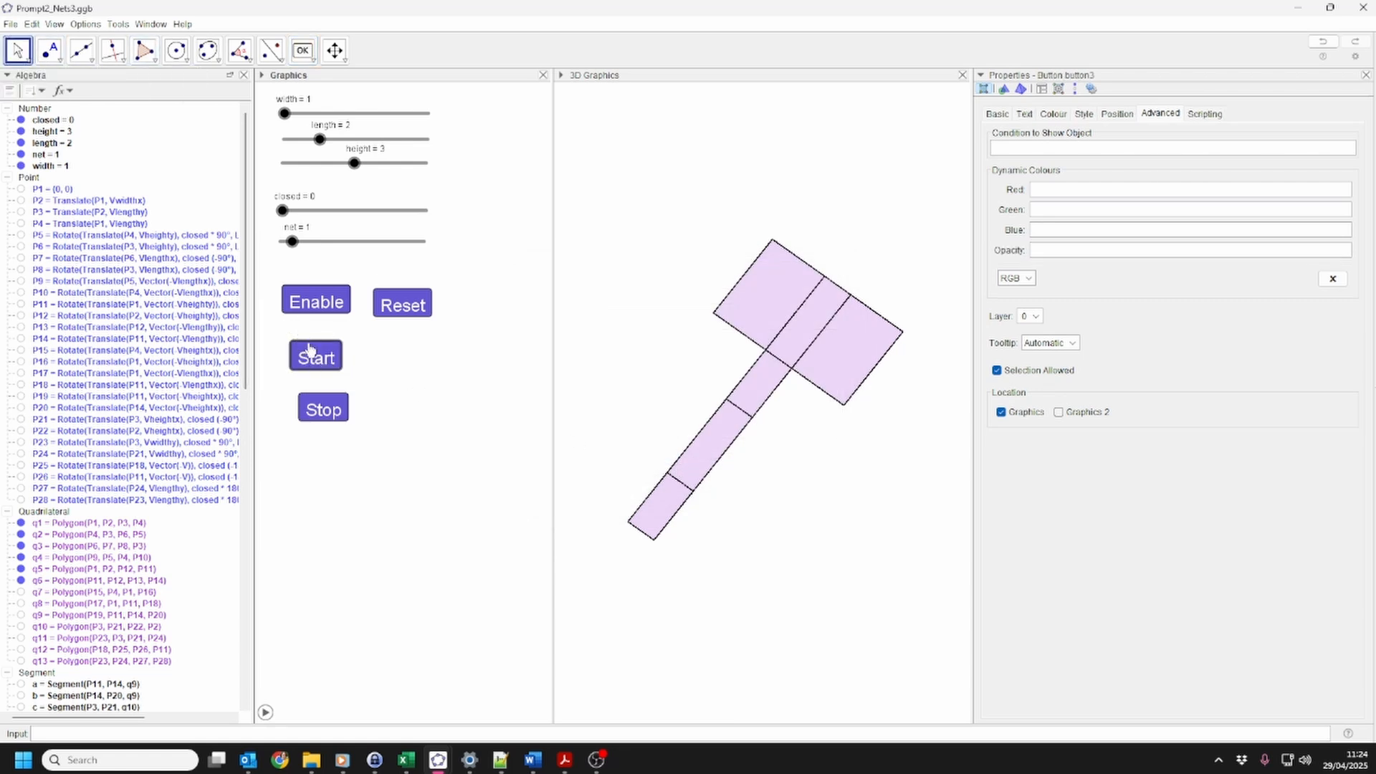
pyautogui.moveTo(309, 349); pyautogui.dragTo(300, 330)
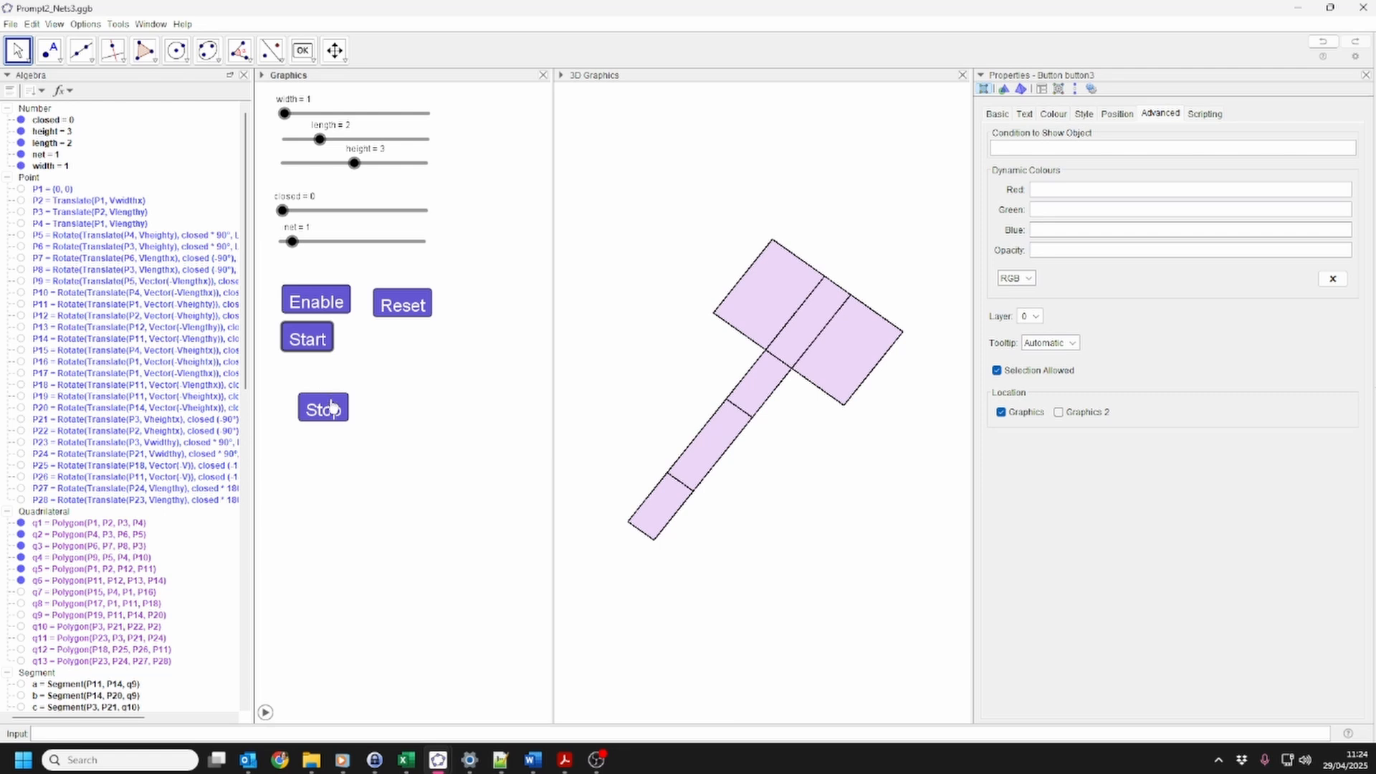
pyautogui.moveTo(332, 407); pyautogui.dragTo(316, 378)
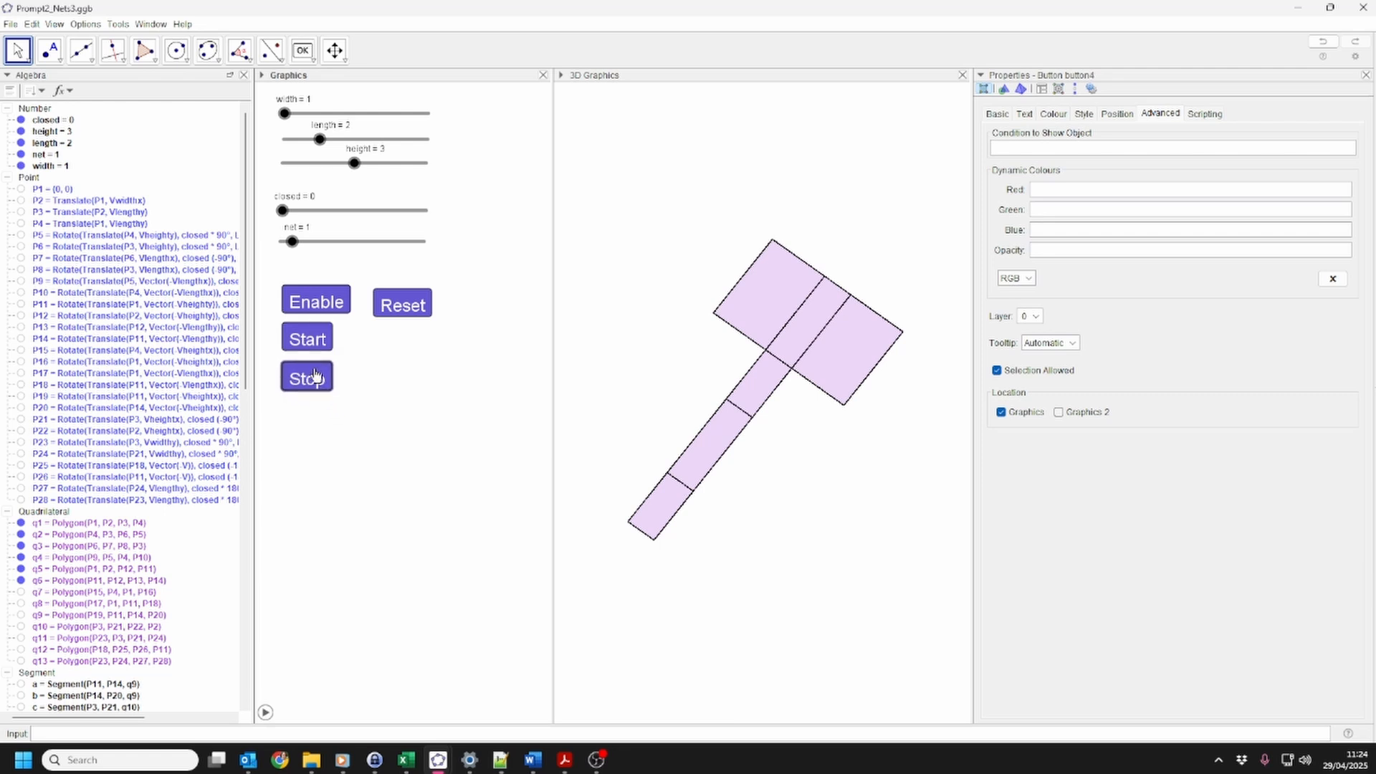
pyautogui.moveTo(402, 313); pyautogui.dragTo(391, 309)
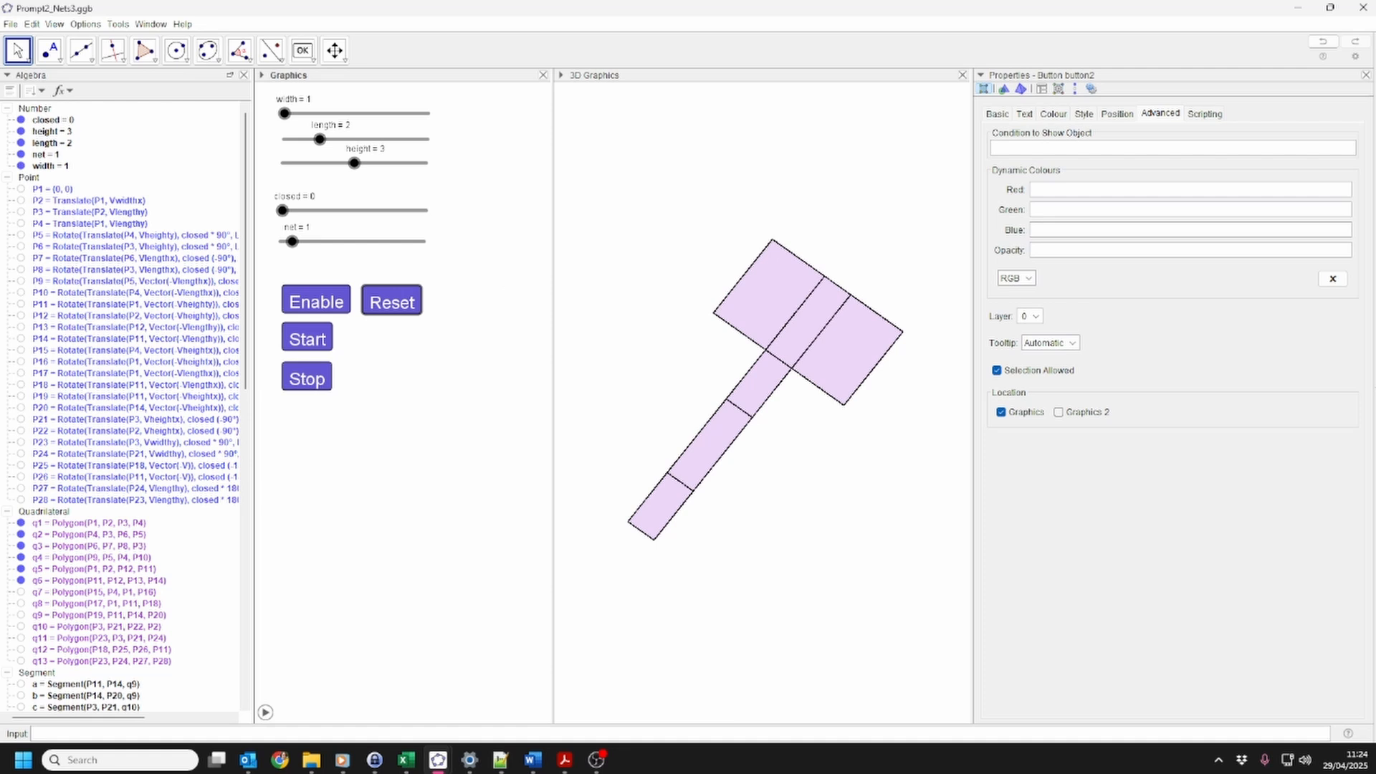
pyautogui.click(6, 178)
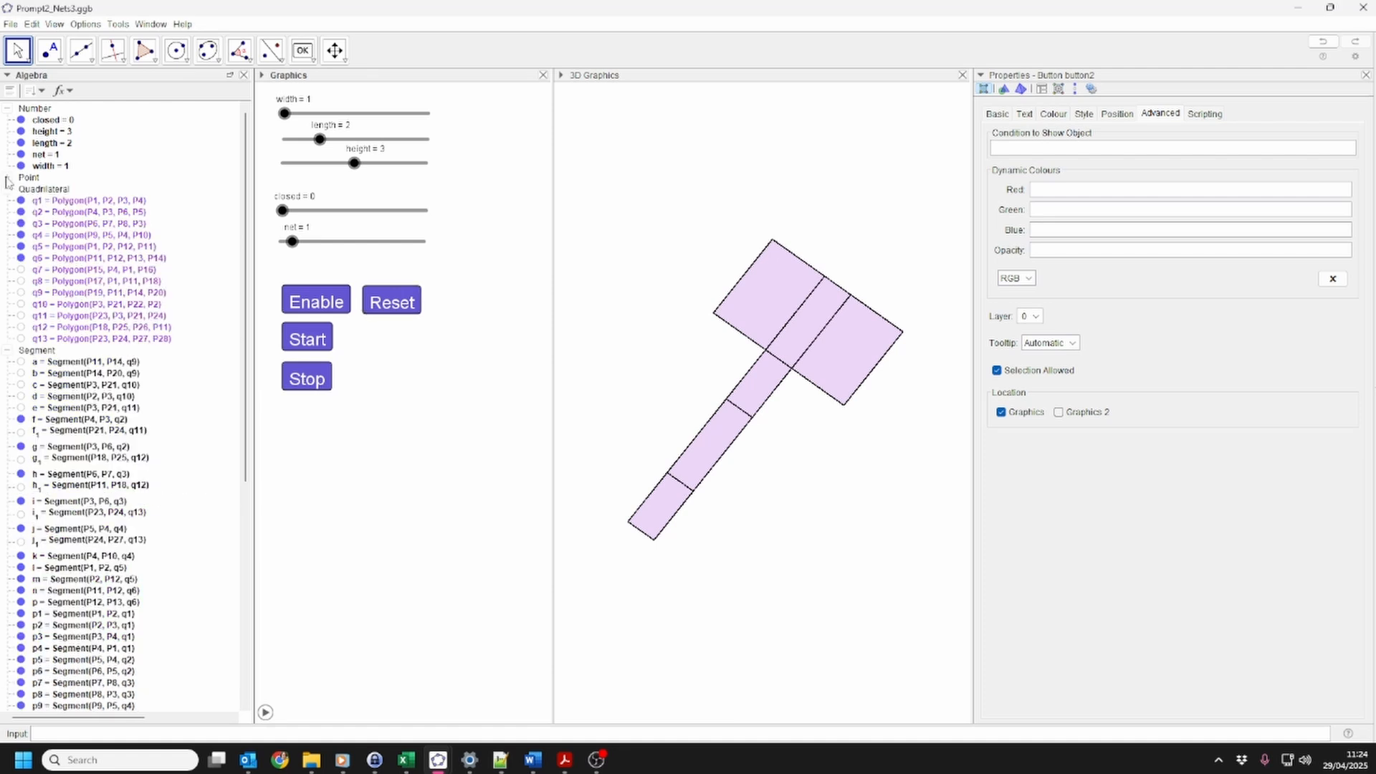
# Rename the Enable button object as btnEnableAnimation
pyautogui.rightClick(326, 303)
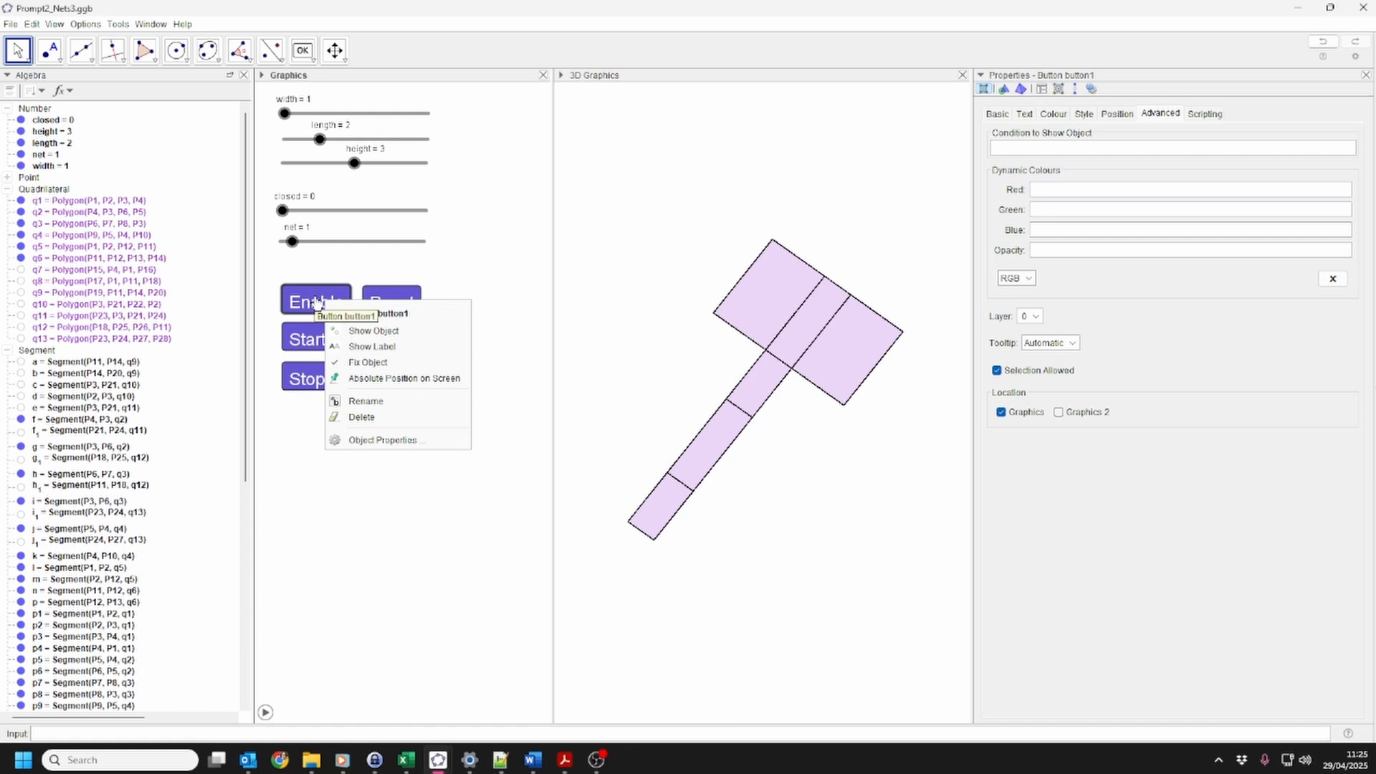
pyautogui.click(1005, 114)
pyautogui.click(1078, 139)
pyautogui.doubleClick(1078, 137)
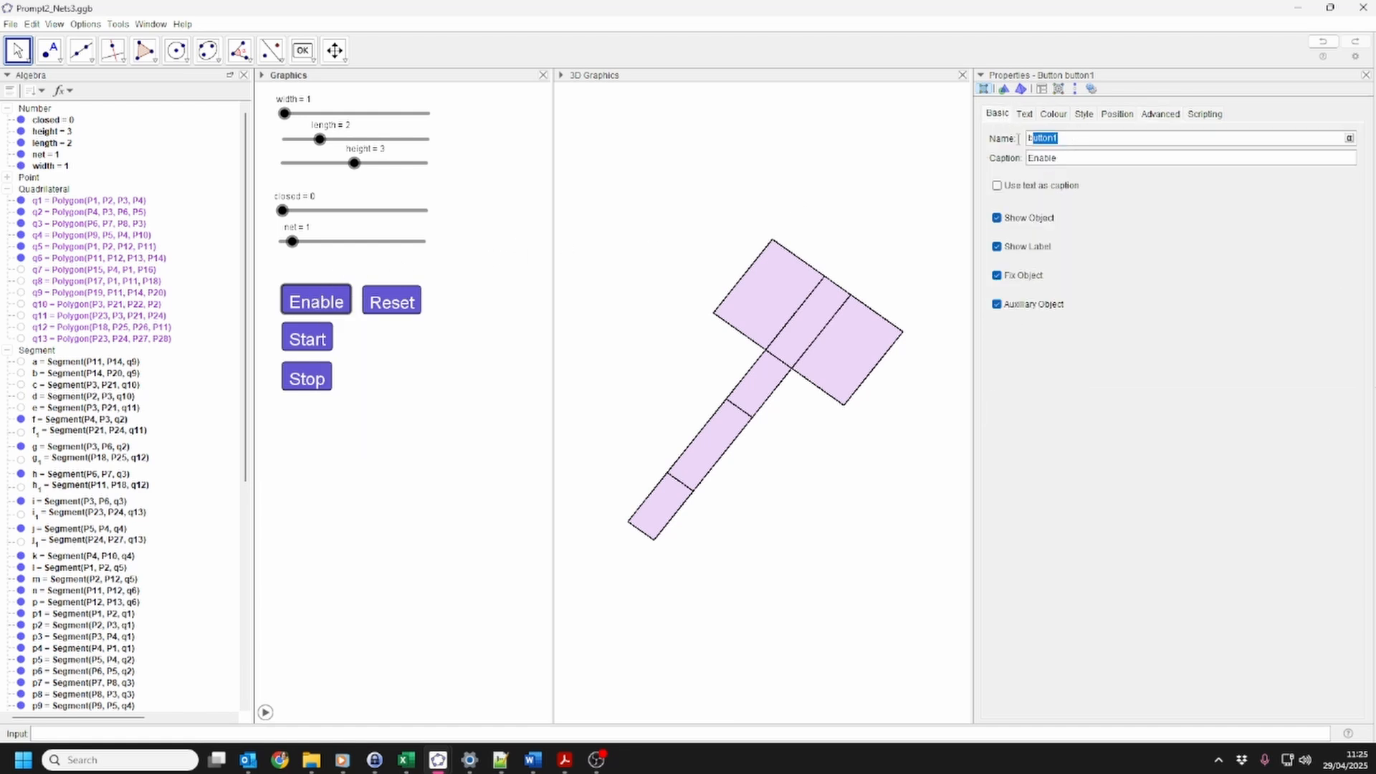
pyautogui.write('Enable')
pyautogui.press('Return')
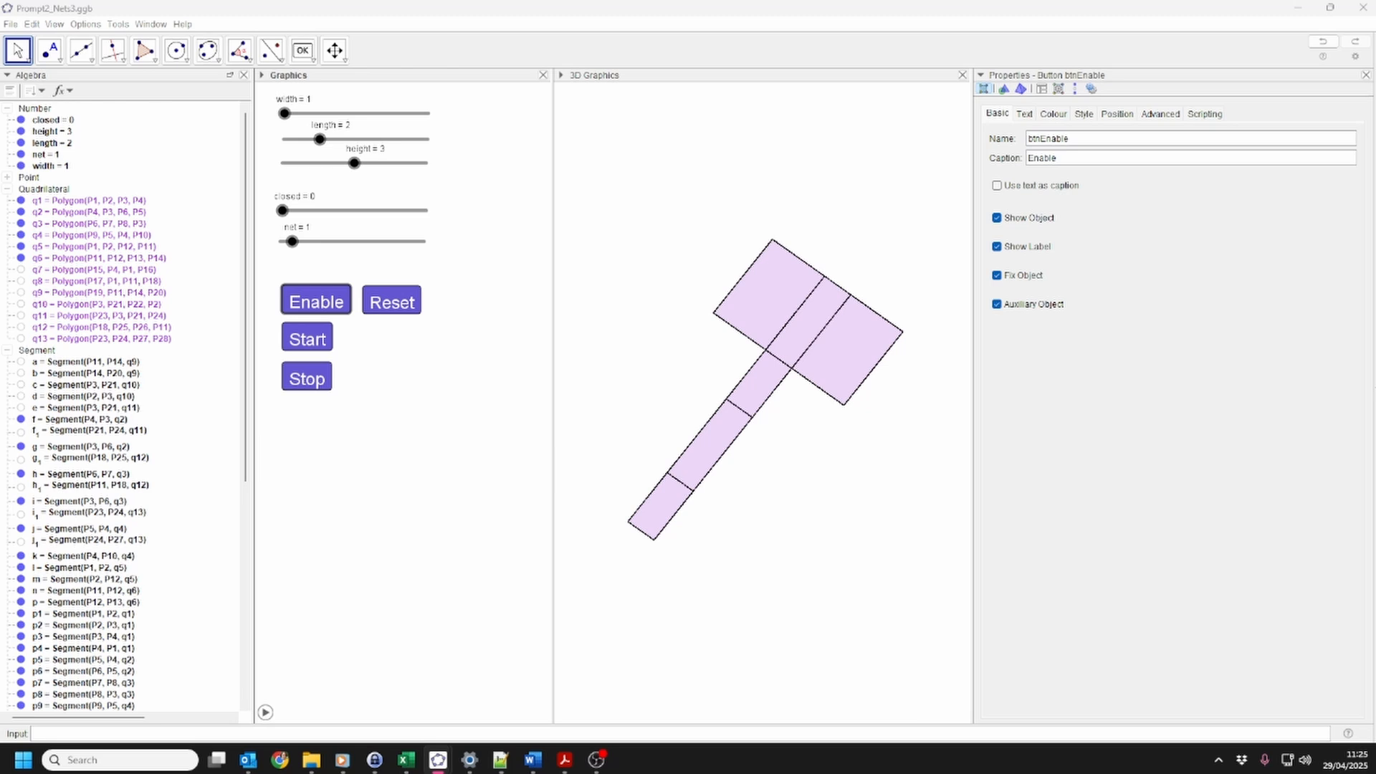
pyautogui.click(1094, 137)
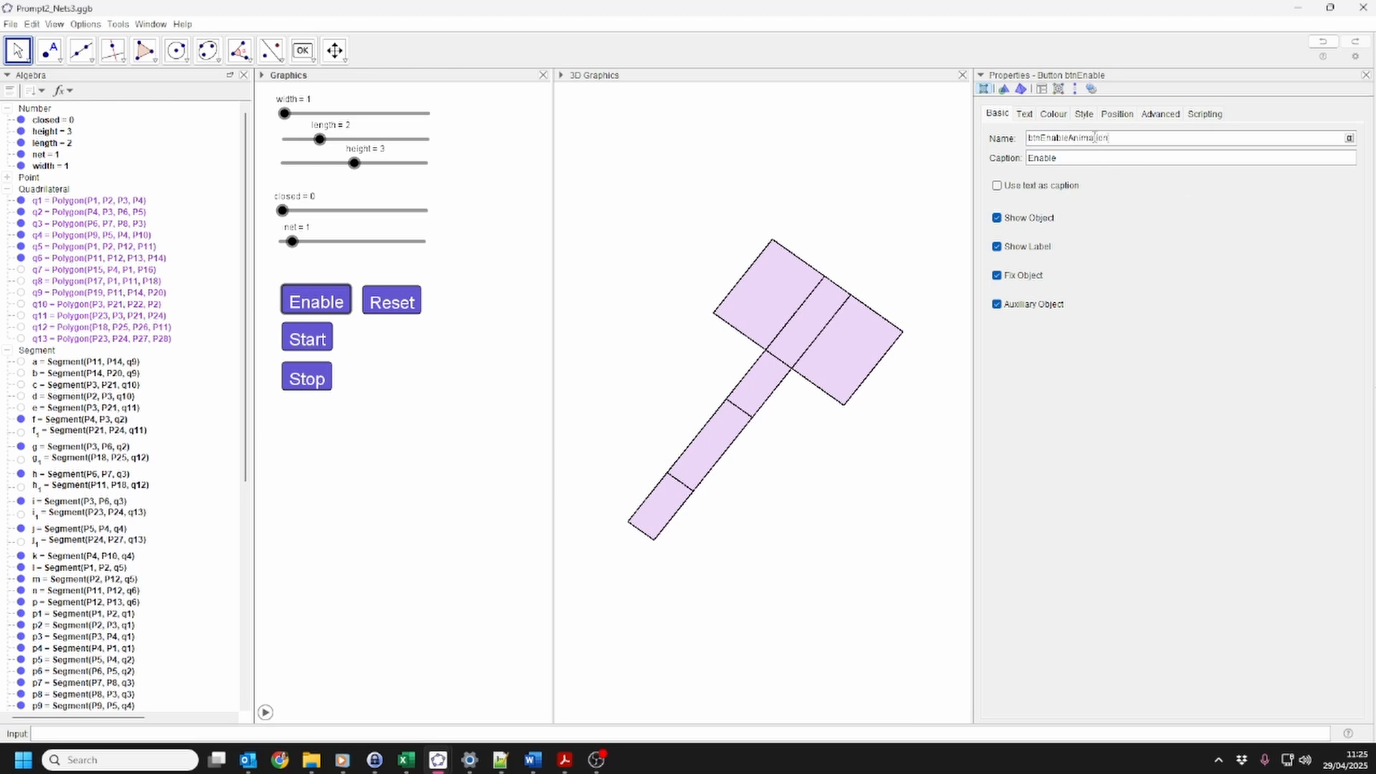
# Rename the Reset button object as btnReset and the Start button object as btnStart
pyautogui.click(401, 304)
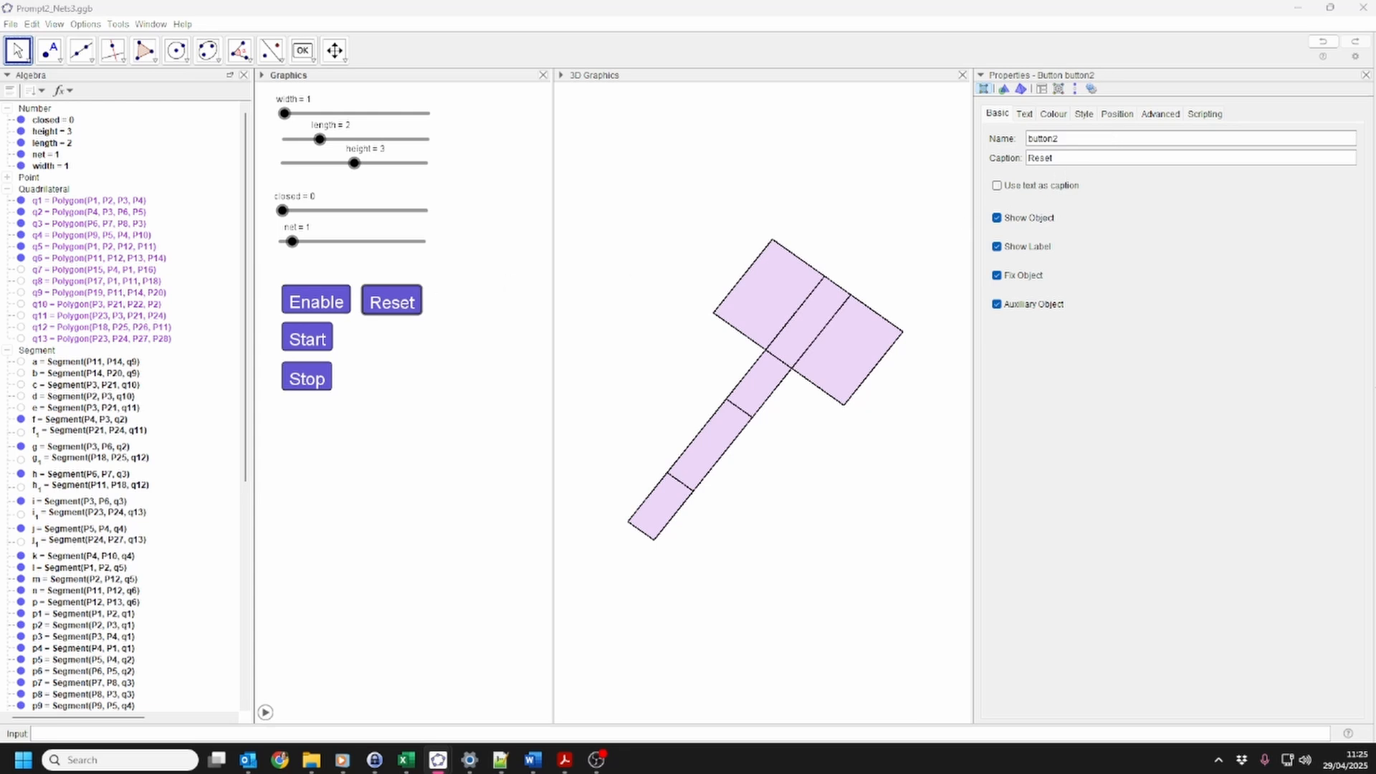
pyautogui.moveTo(1070, 139); pyautogui.dragTo(1000, 138)
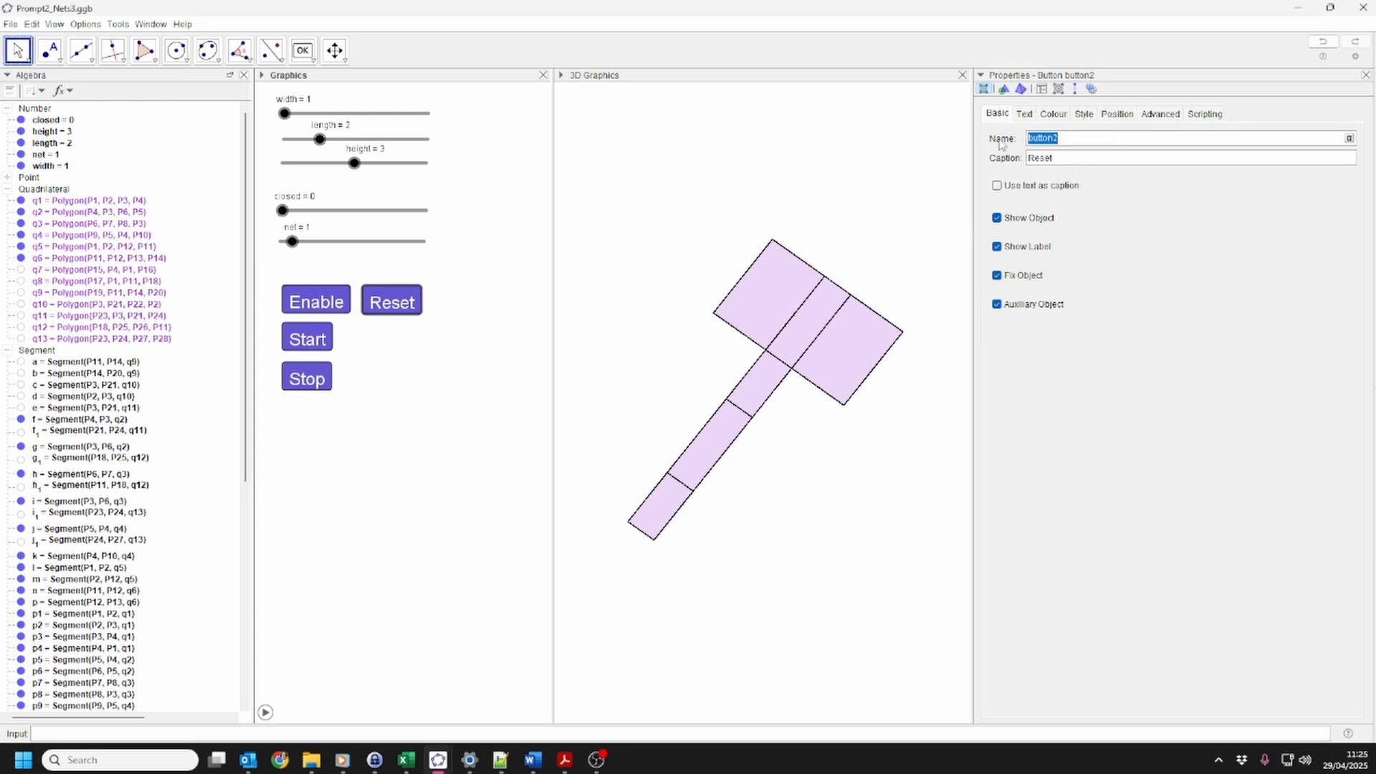
pyautogui.write('btnReset')
pyautogui.click(304, 338)
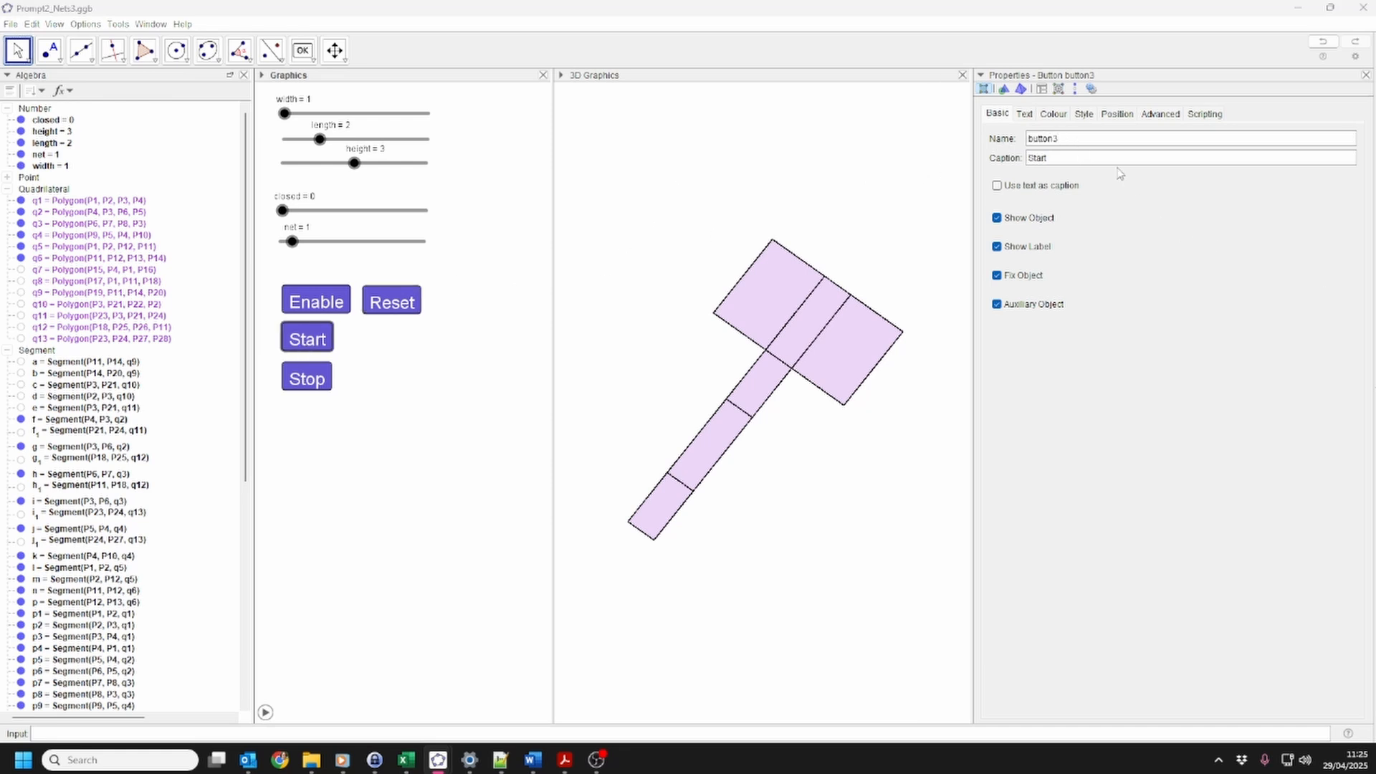
pyautogui.doubleClick(1084, 141)
pyautogui.write('btnStart')
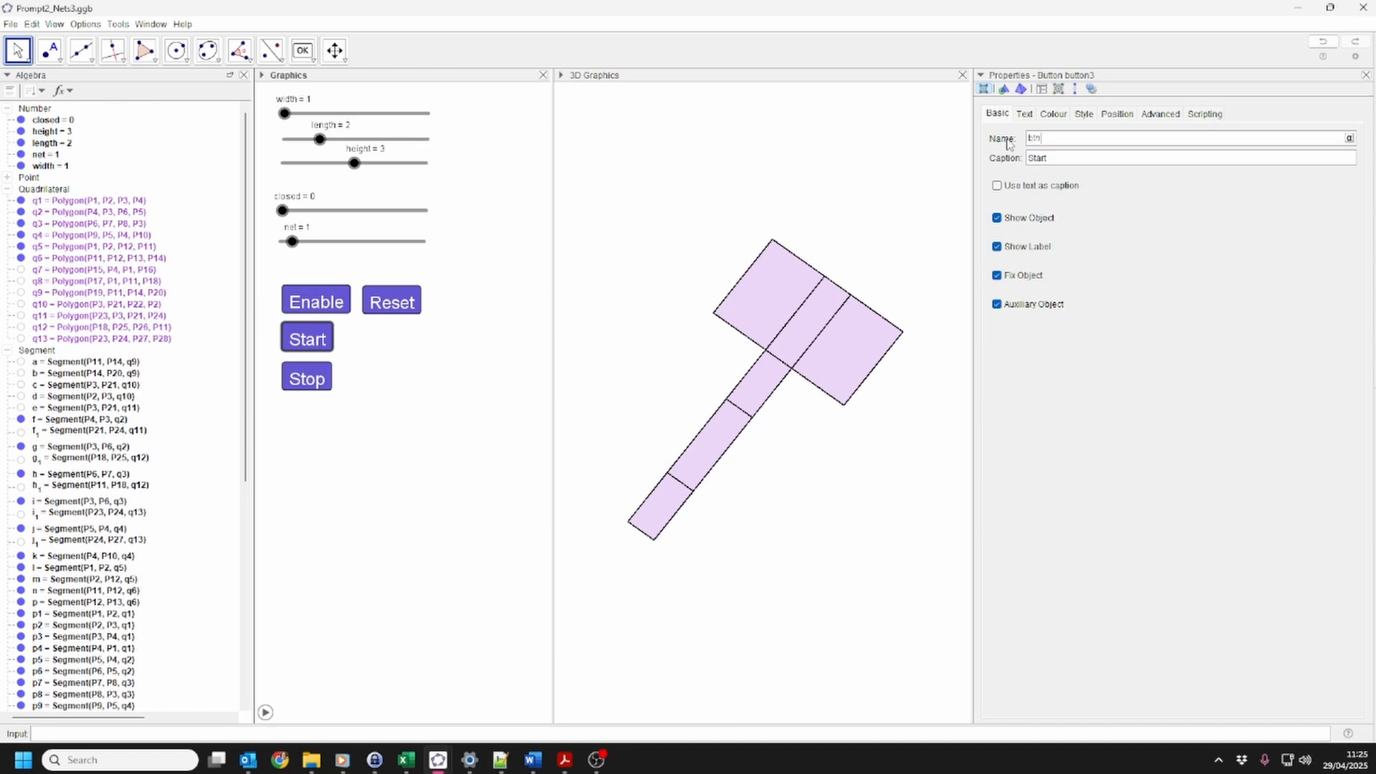
# Rename the Stop button object as btnStop
pyautogui.click(320, 378)
pyautogui.doubleClick(1070, 141)
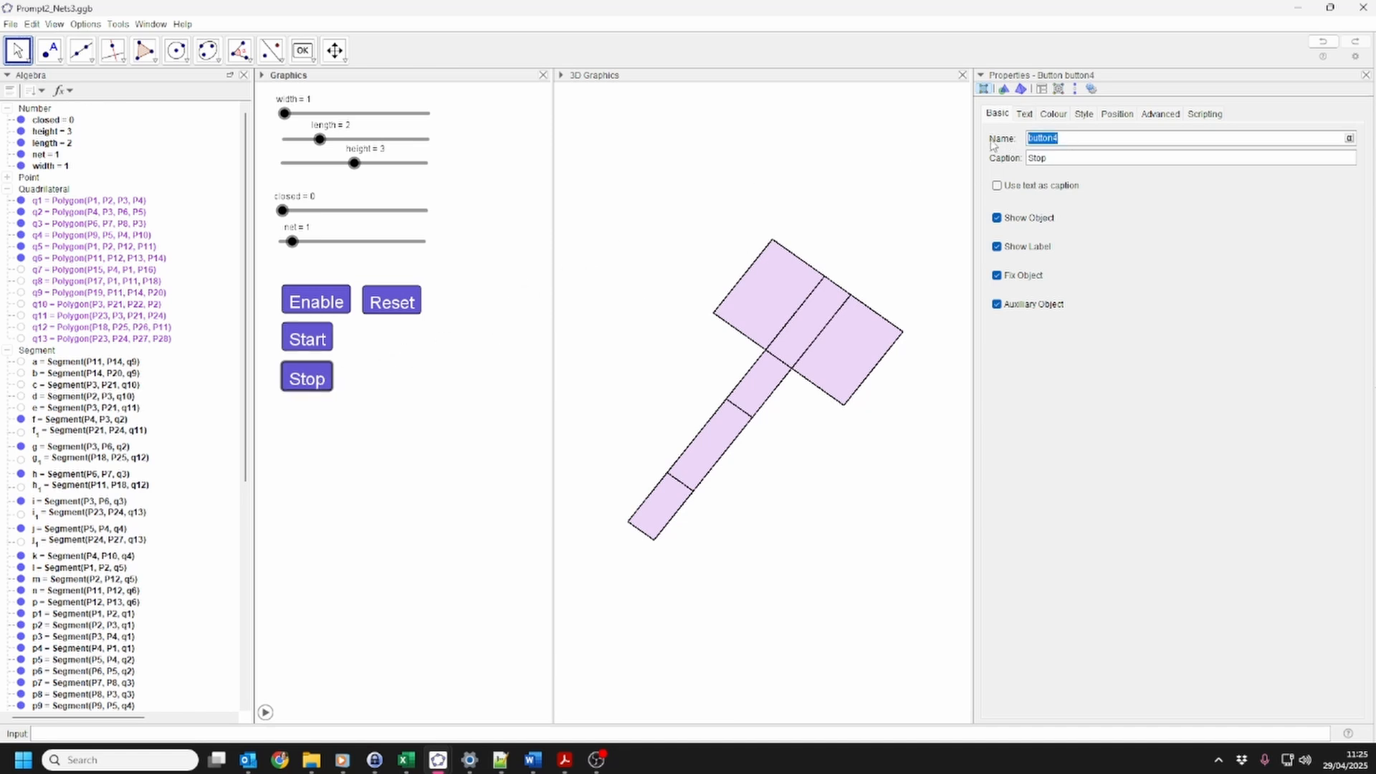
pyautogui.write('btnStop')
pyautogui.click(298, 736)
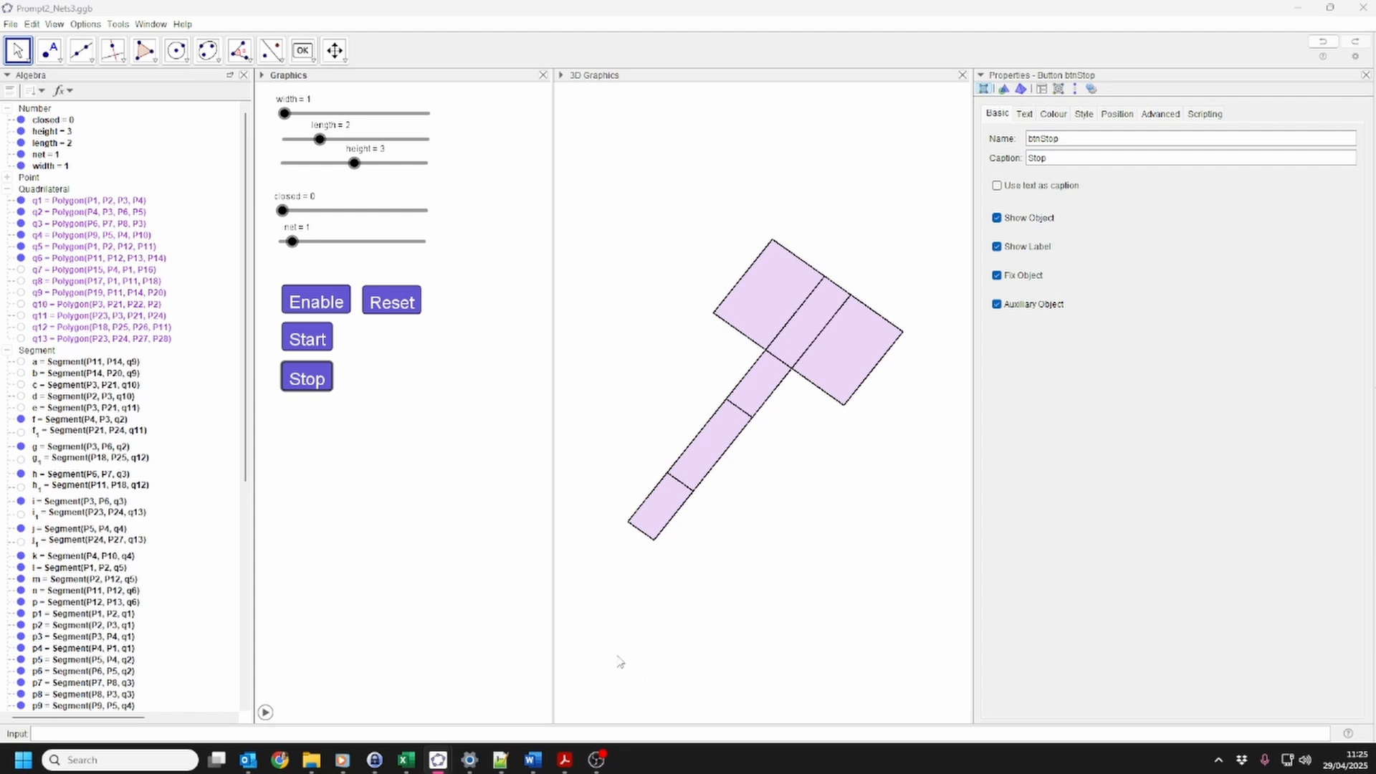
# Create a number named AnimationsEnabled with the value 1
pyautogui.click(385, 732)
pyautogui.write('AnimationsEnabled')
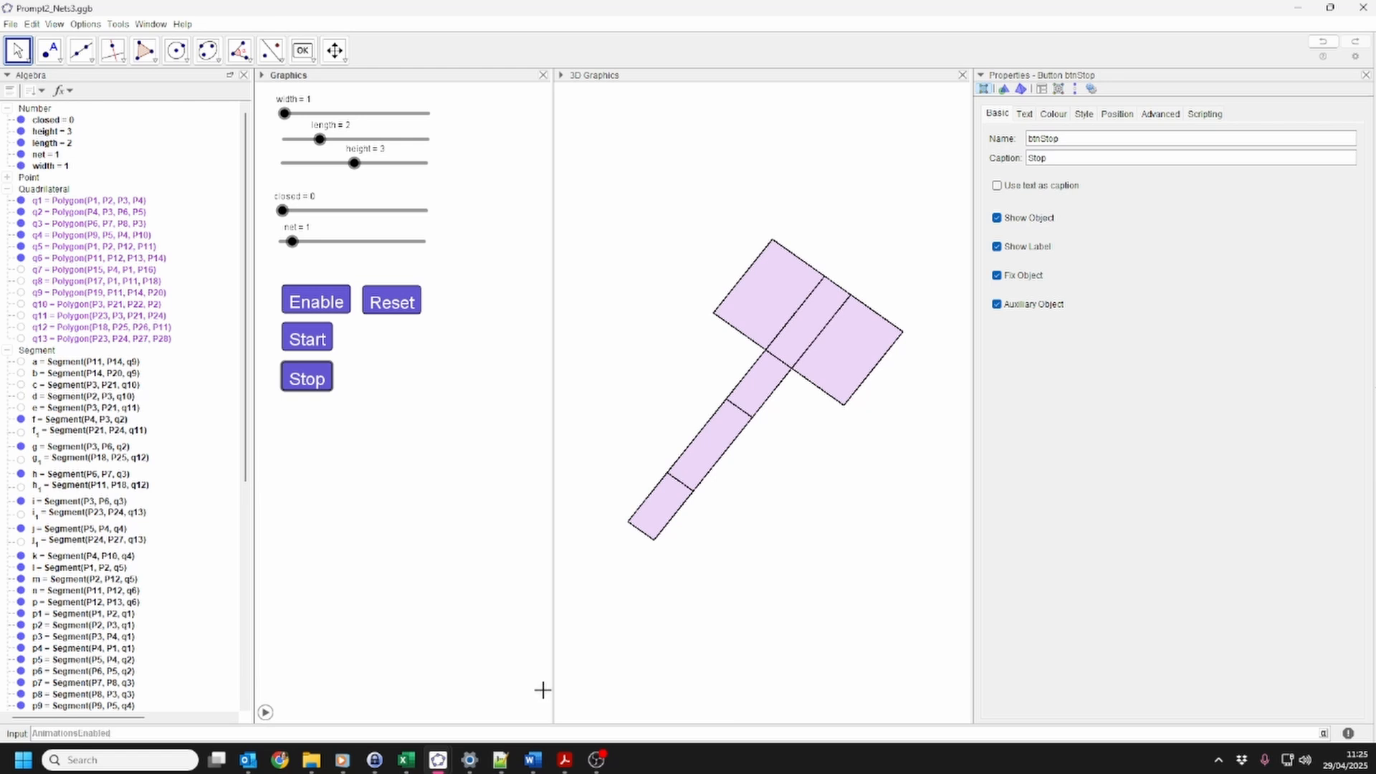
pyautogui.write('=1')
pyautogui.press('Return')
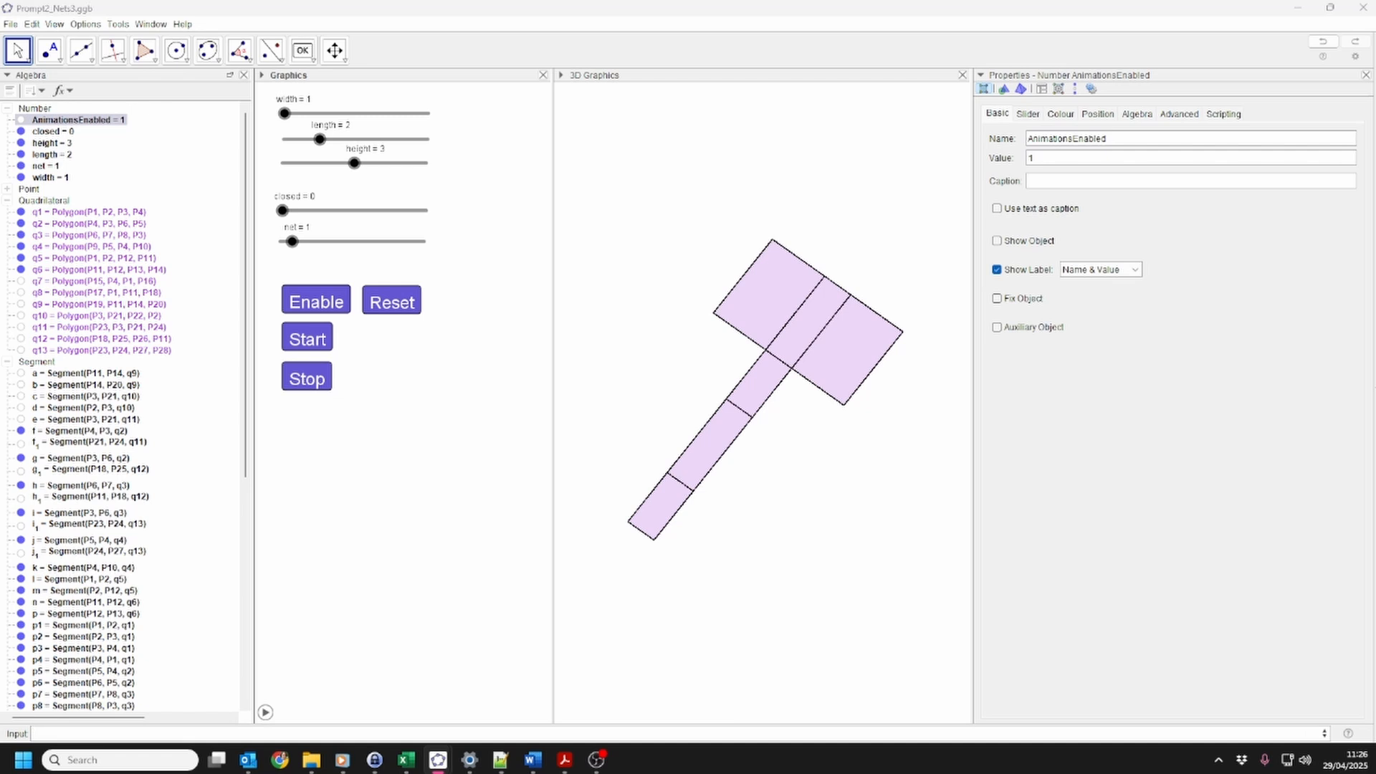
# Script the Enable button's On Click in JavaScript to toggle AnimationsEnabled, setting the caption of btnEnableAnimations to 'Enable' at 0 and 'Disable' at 1
pyautogui.click(318, 302)
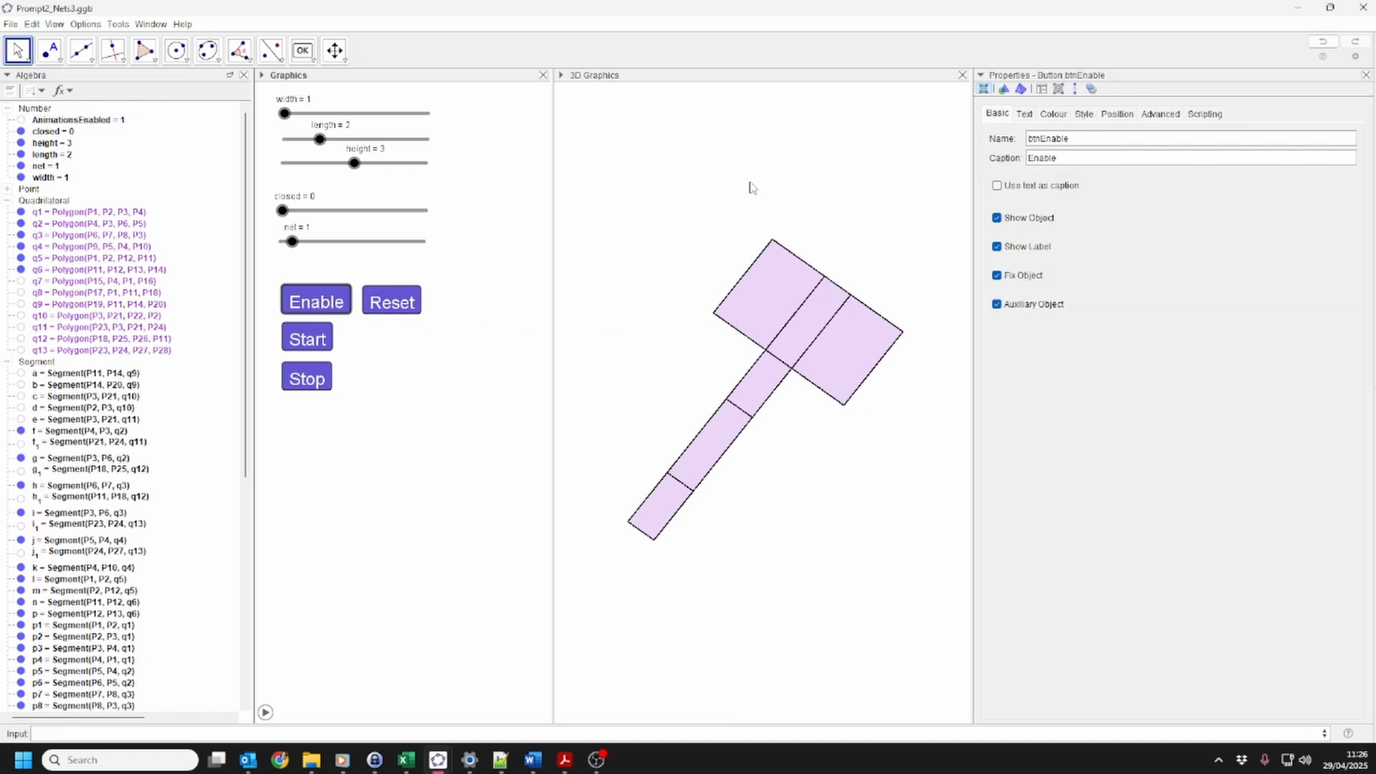
pyautogui.click(1206, 114)
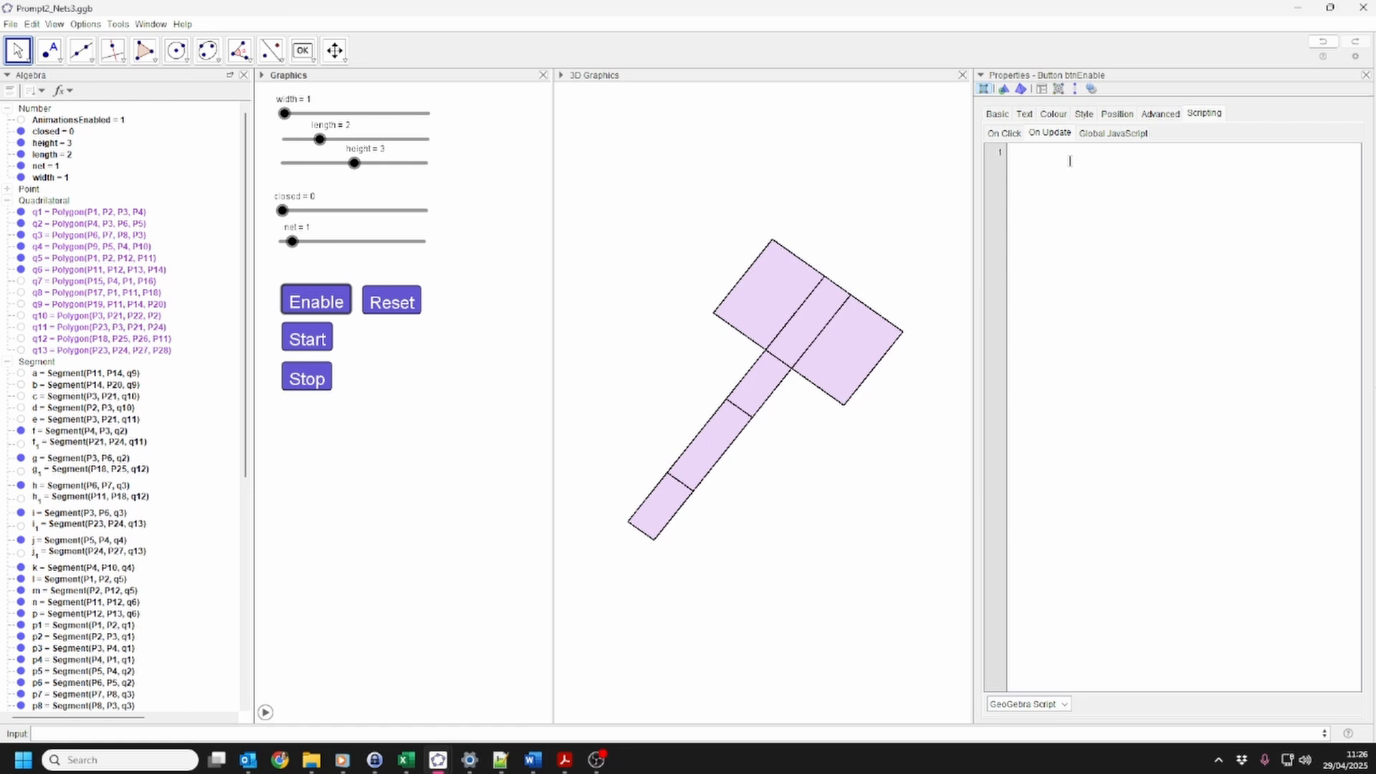
pyautogui.click(1004, 135)
pyautogui.click(1064, 704)
pyautogui.click(1021, 731)
pyautogui.click(1059, 172)
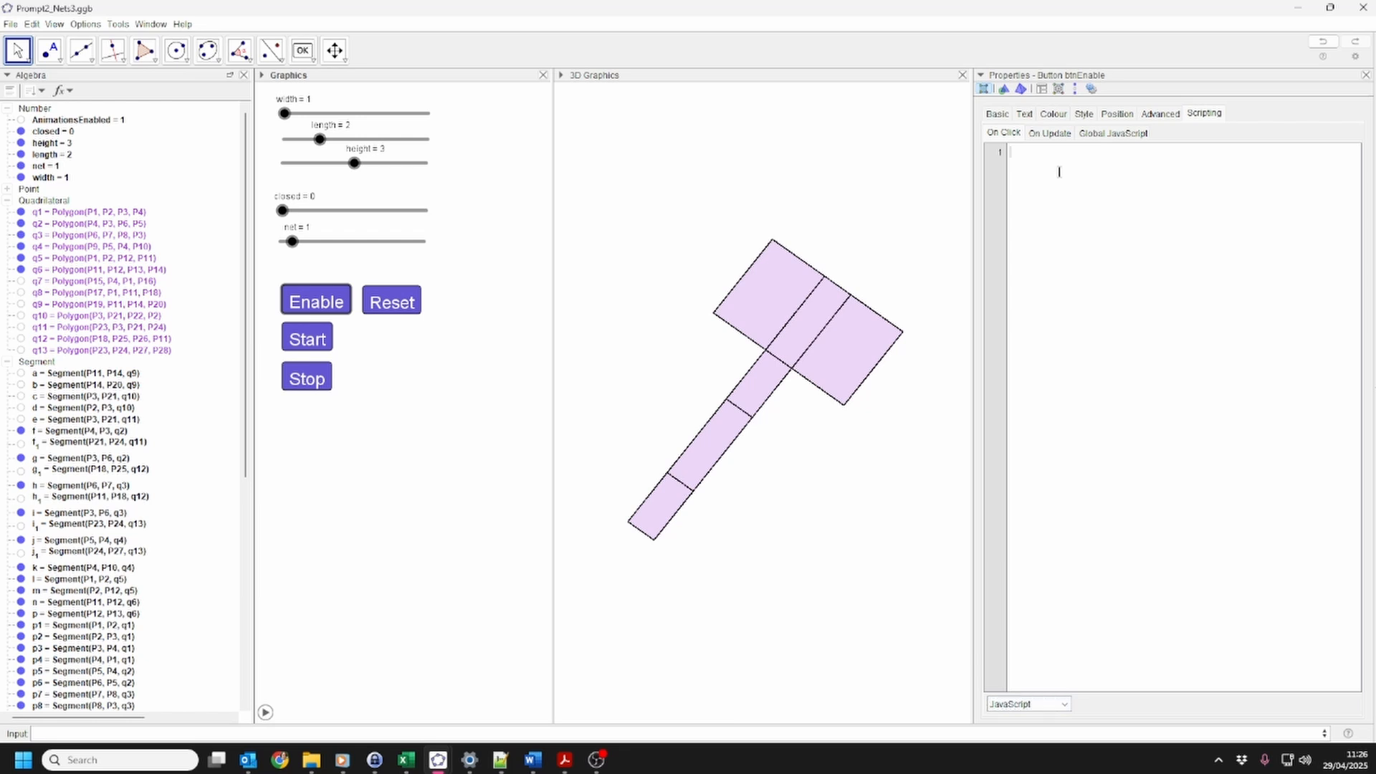
pyautogui.write("if (ggbApplet.getValue('AnimationsEnabled') == 1) {   ggbApplet.setValue('AnimationsEnabled', 0);   ggbApplet.setCaption('btnEnableAnimations', 'Enable'); } else {   ggbApplet.setValue('AnimationsEnabled', 1);   ggbApplet.setCaption('btnEnableAnimations', 'Disable'); }")
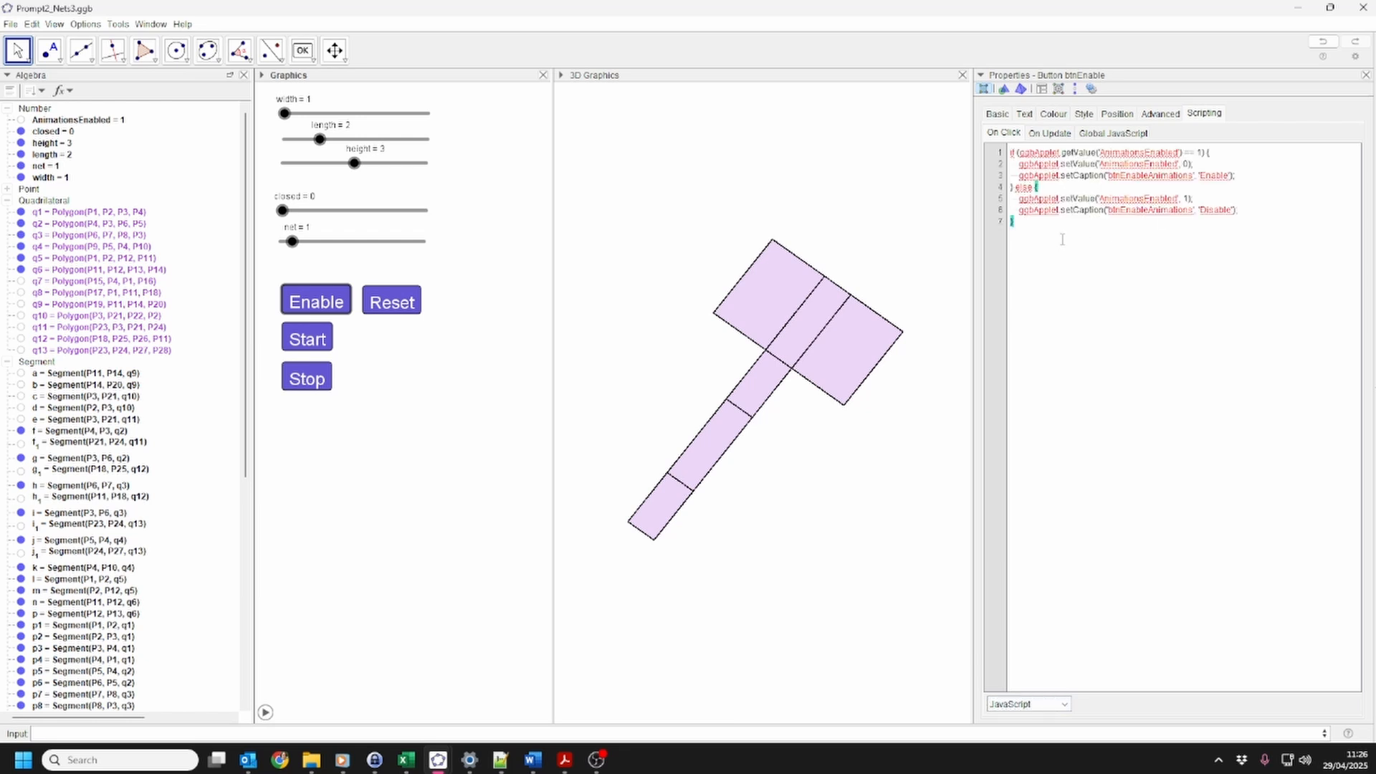
pyautogui.click(1057, 188)
pyautogui.click(1013, 152)
pyautogui.click(1206, 152)
pyautogui.click(1274, 165)
pyautogui.click(1229, 157)
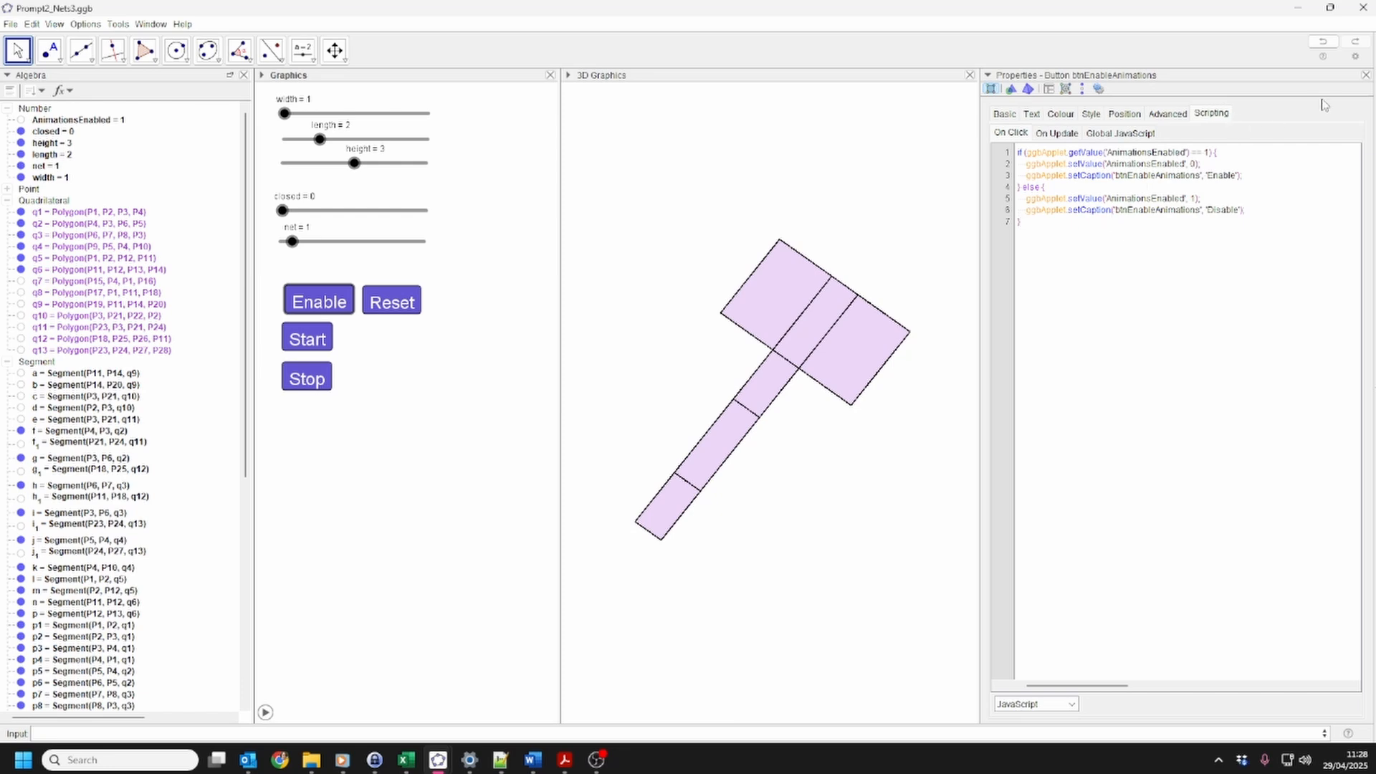
pyautogui.click(1366, 75)
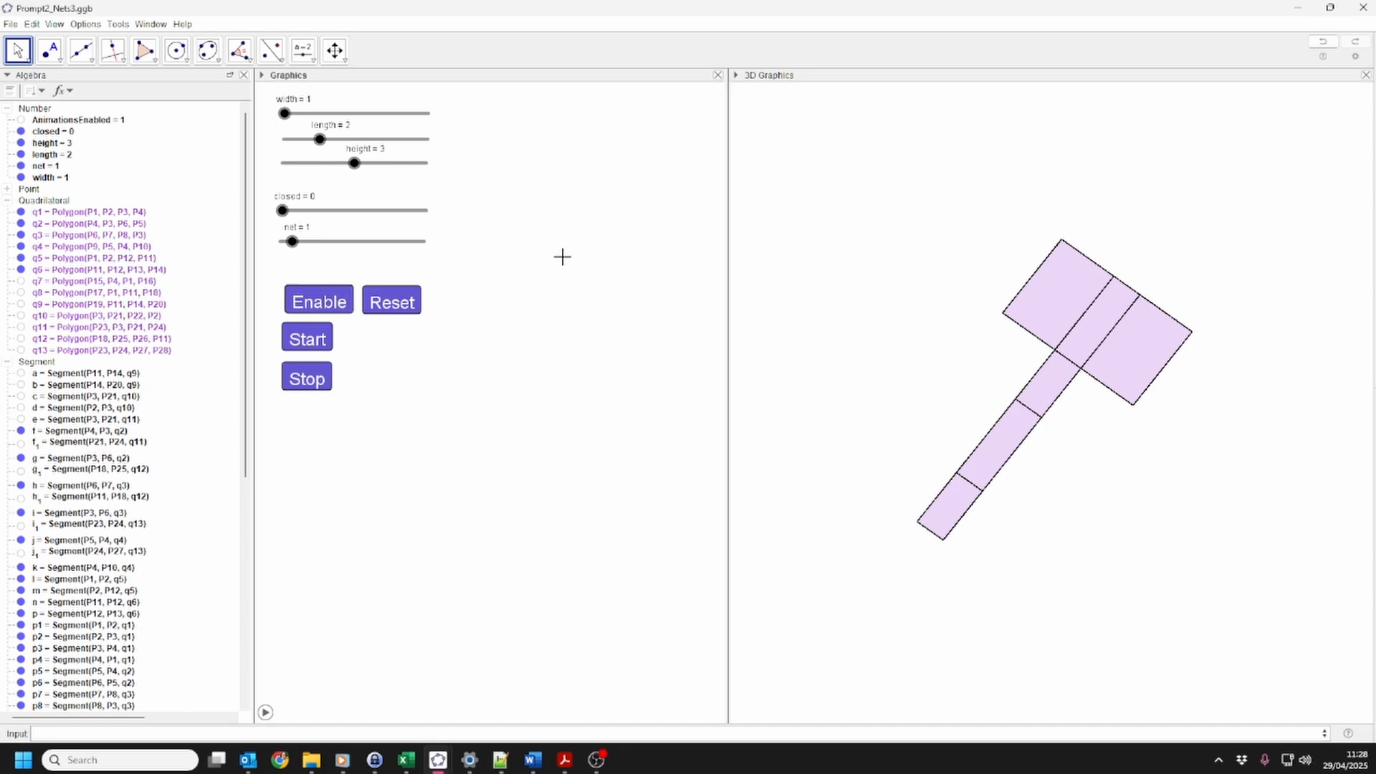
# Test the Enable button by toggling it until AnimationsEnabled is 0
pyautogui.click(344, 314)
pyautogui.click(326, 308)
pyautogui.click(334, 314)
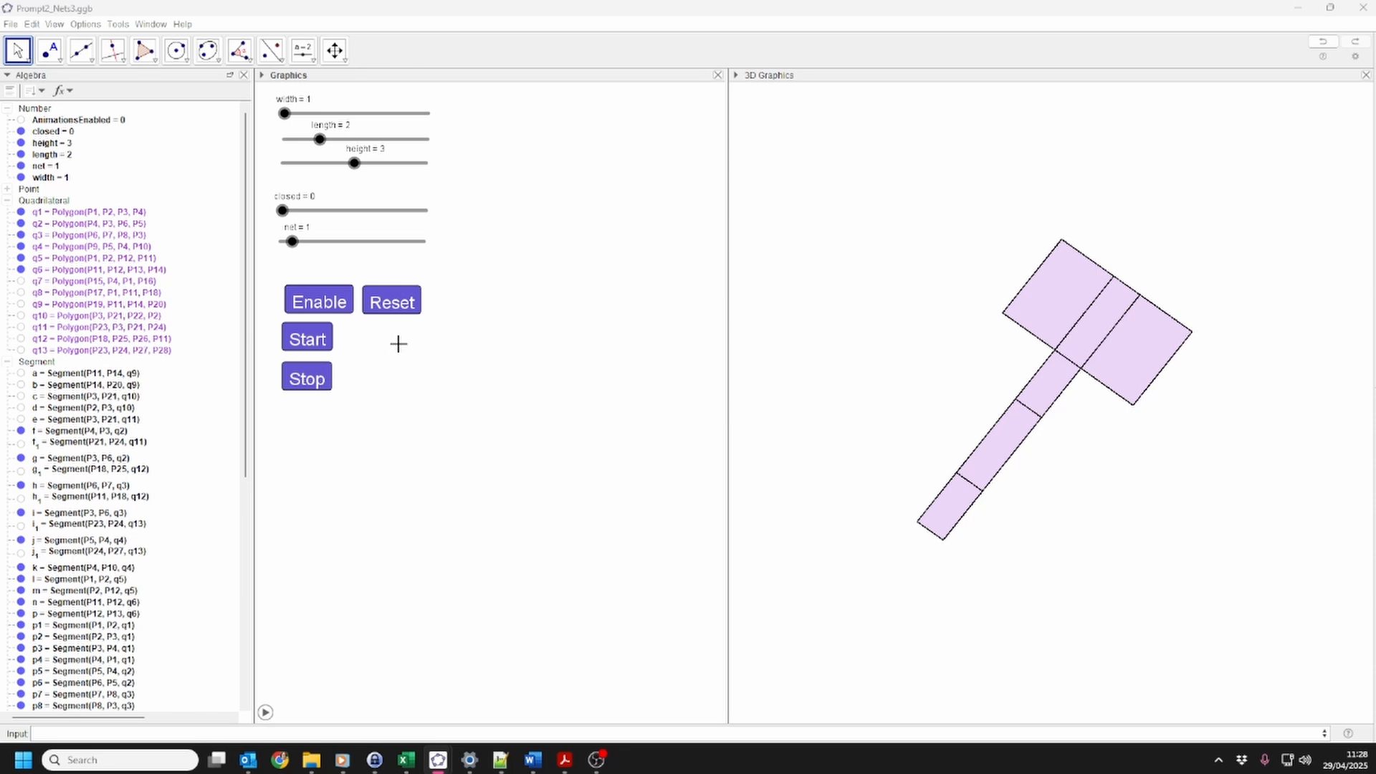
# Script the Reset button's On Click in JavaScript to set closed and net to 0, turn off animating for both, and call stopAnimation
pyautogui.click(400, 303)
pyautogui.rightClick(400, 302)
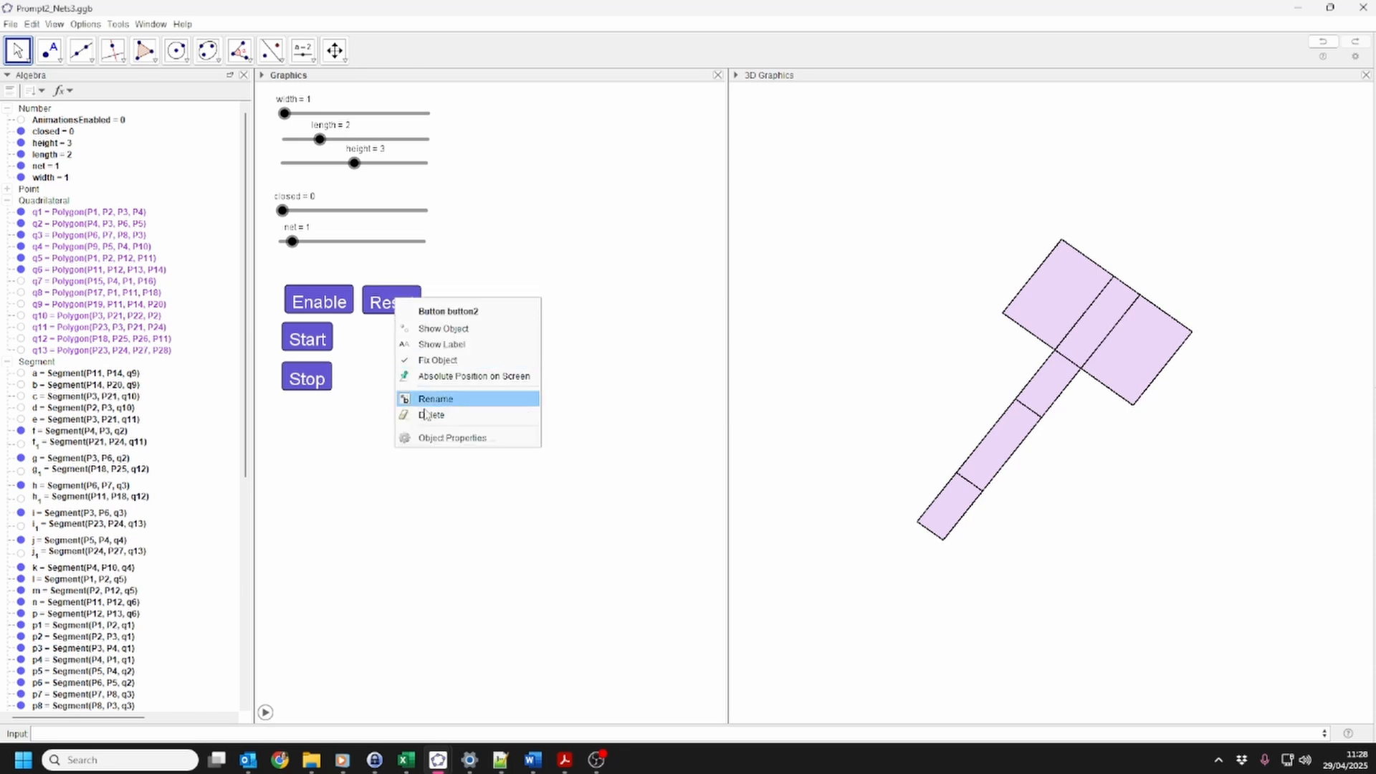
pyautogui.click(432, 437)
pyautogui.click(1073, 162)
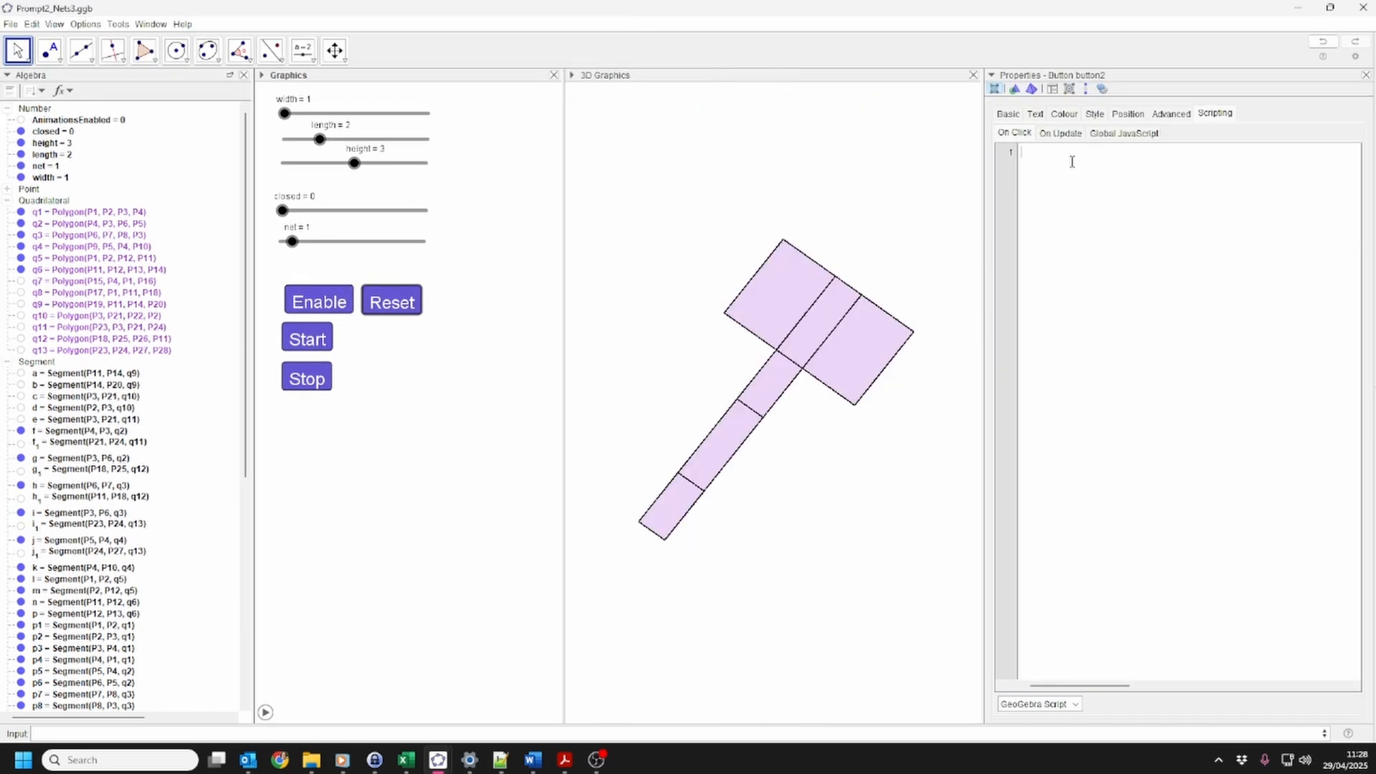
pyautogui.click(1040, 704)
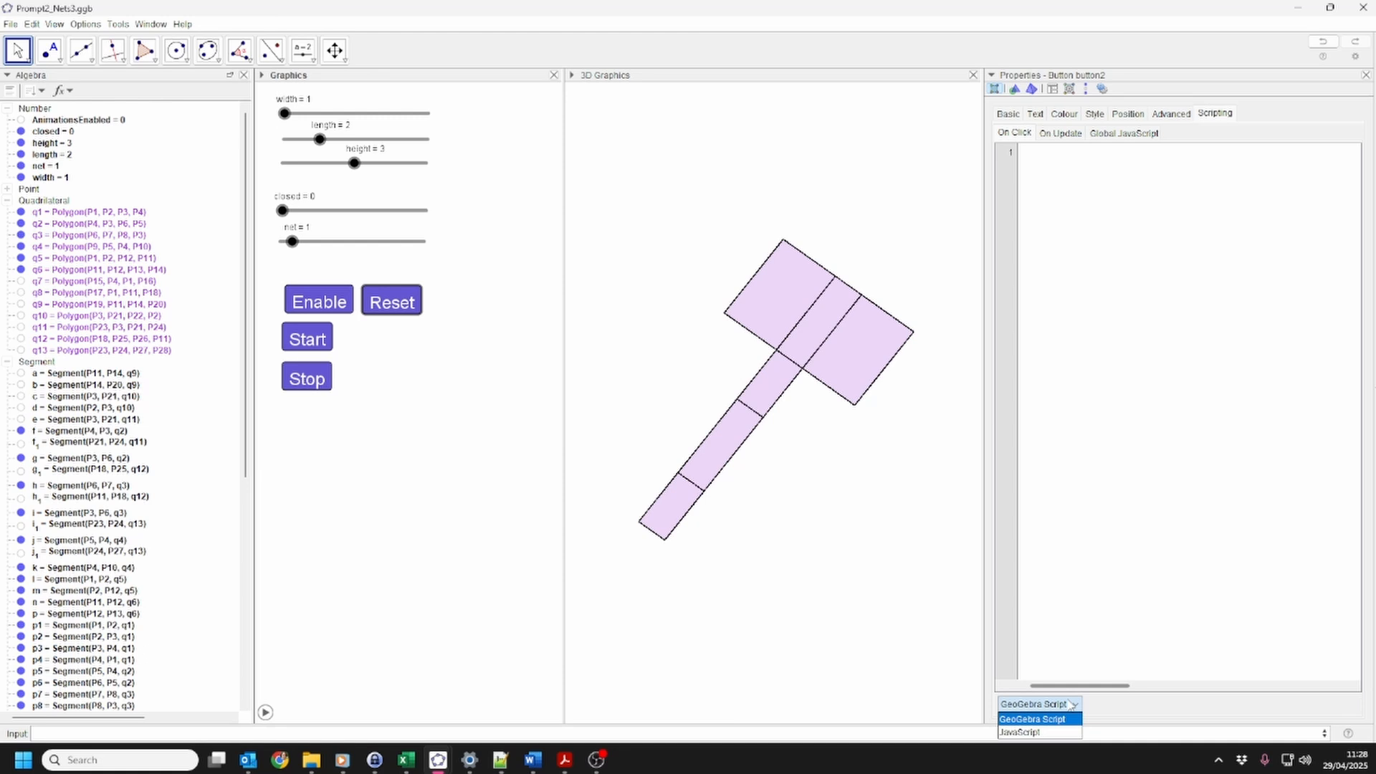
pyautogui.click(1025, 732)
pyautogui.write("ggbApplet.setValue('closed', 0); ggbApplet.setValue('net', 0); ggbApplet.setAnimating('closed', false); ggbApplet.setAnimating('net', false); ggbApplet.stopAnimation();")
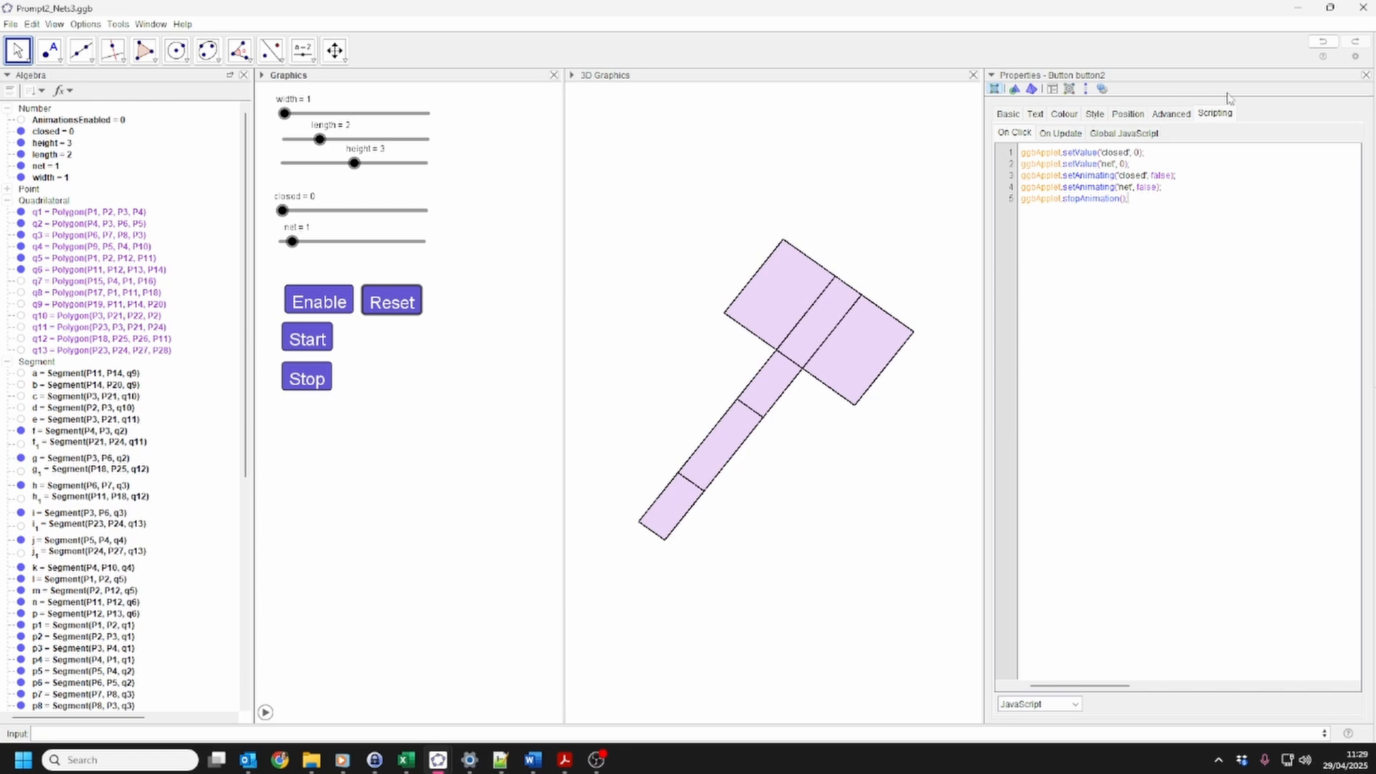
# Test the Reset button after moving the closed slider to 0.37 and the net slider to 6
pyautogui.click(1365, 74)
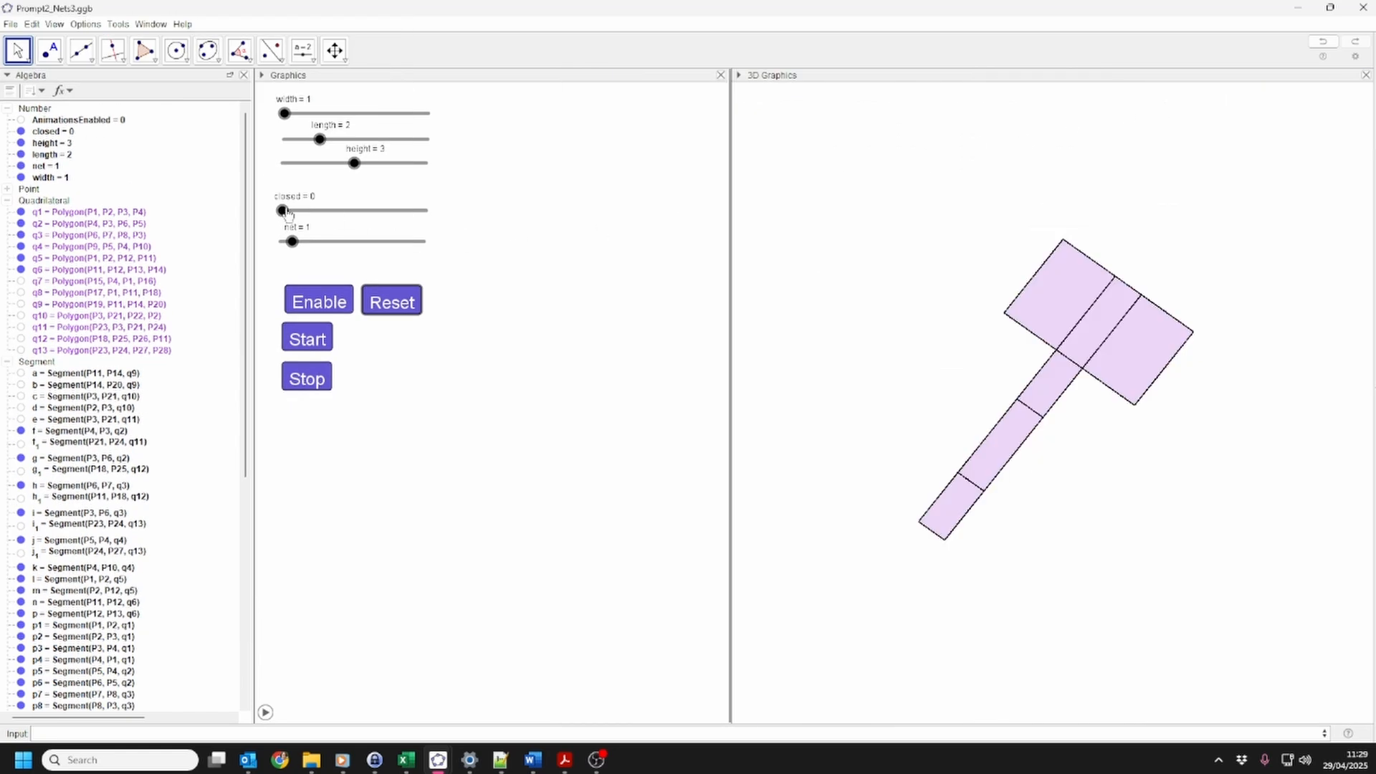
pyautogui.moveTo(287, 211); pyautogui.dragTo(350, 244)
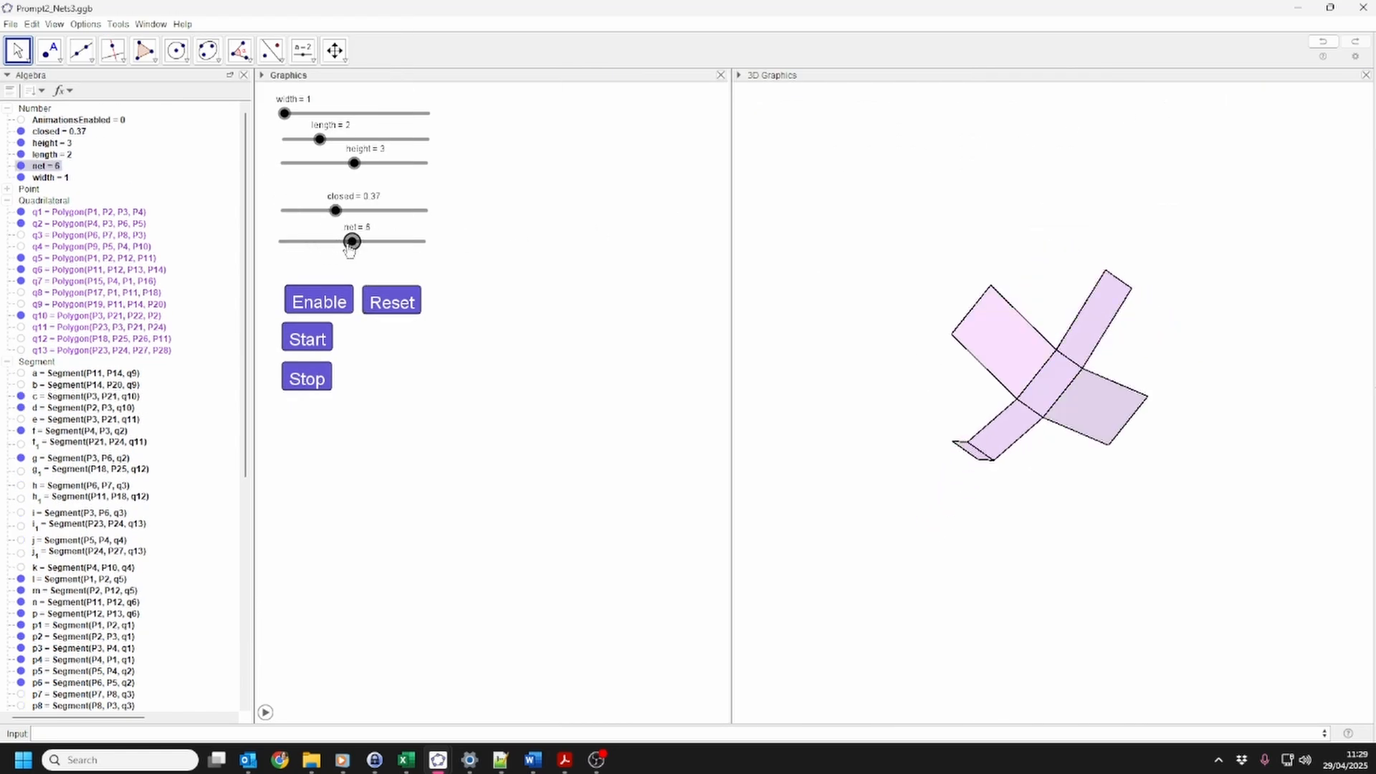
pyautogui.click(394, 302)
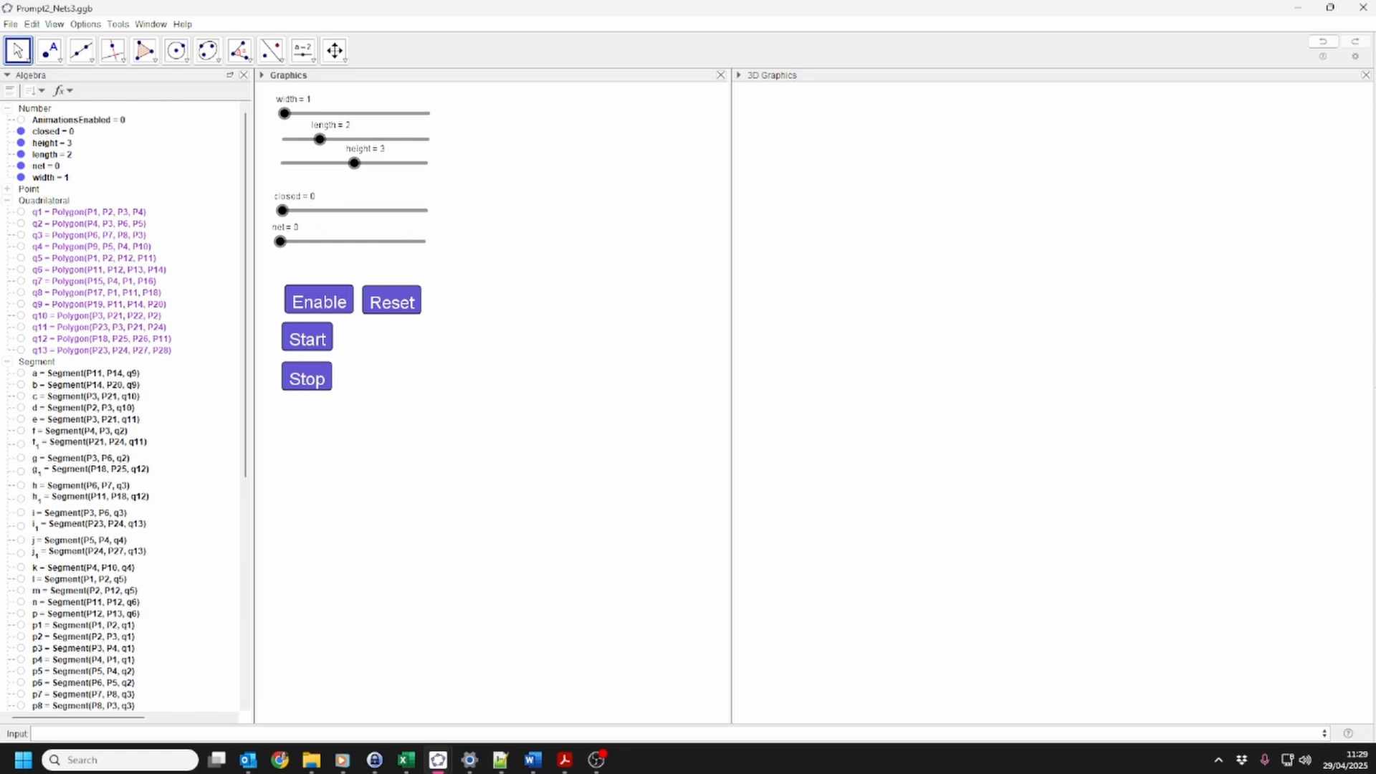
# Script the Start button's On Click in JavaScript to set net animating and call startAnimation if AnimationsEnabled equals 1
pyautogui.rightClick(306, 347)
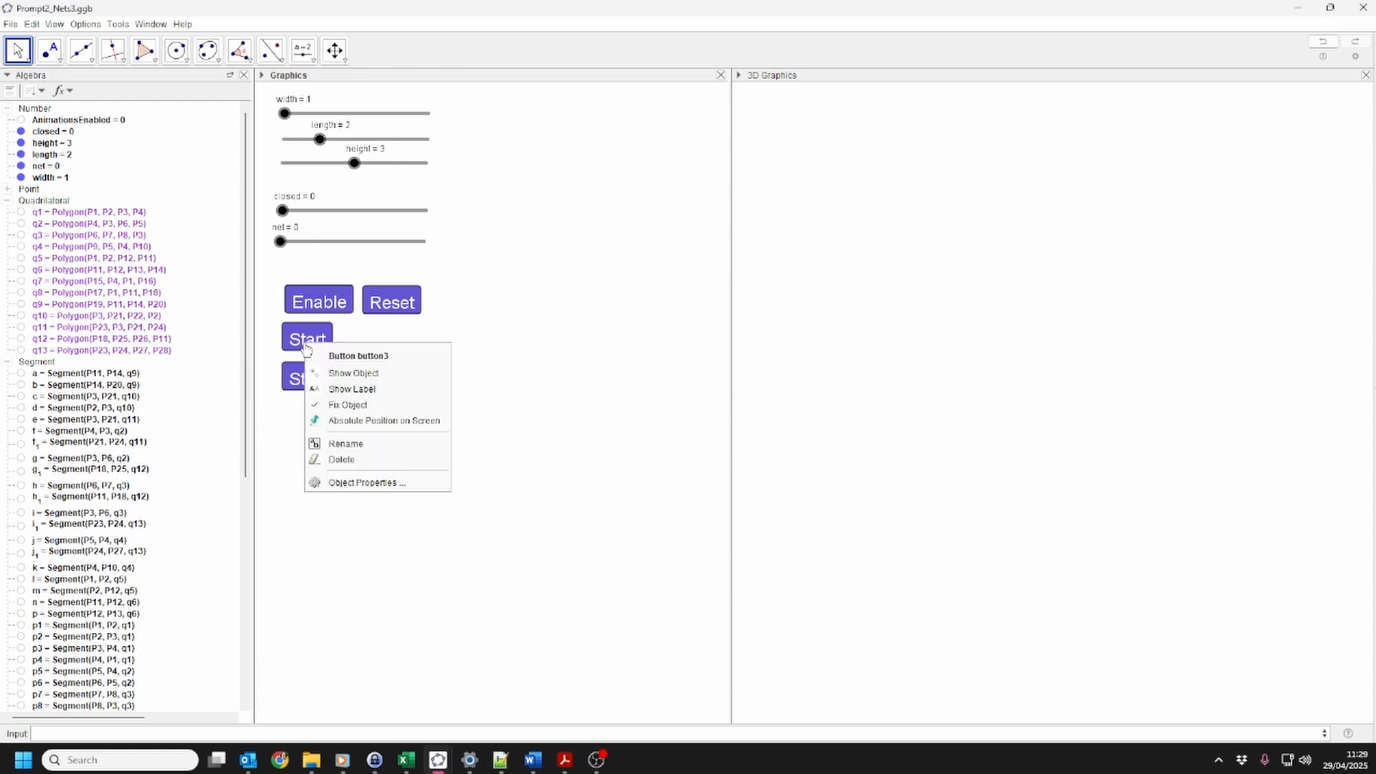
pyautogui.click(354, 482)
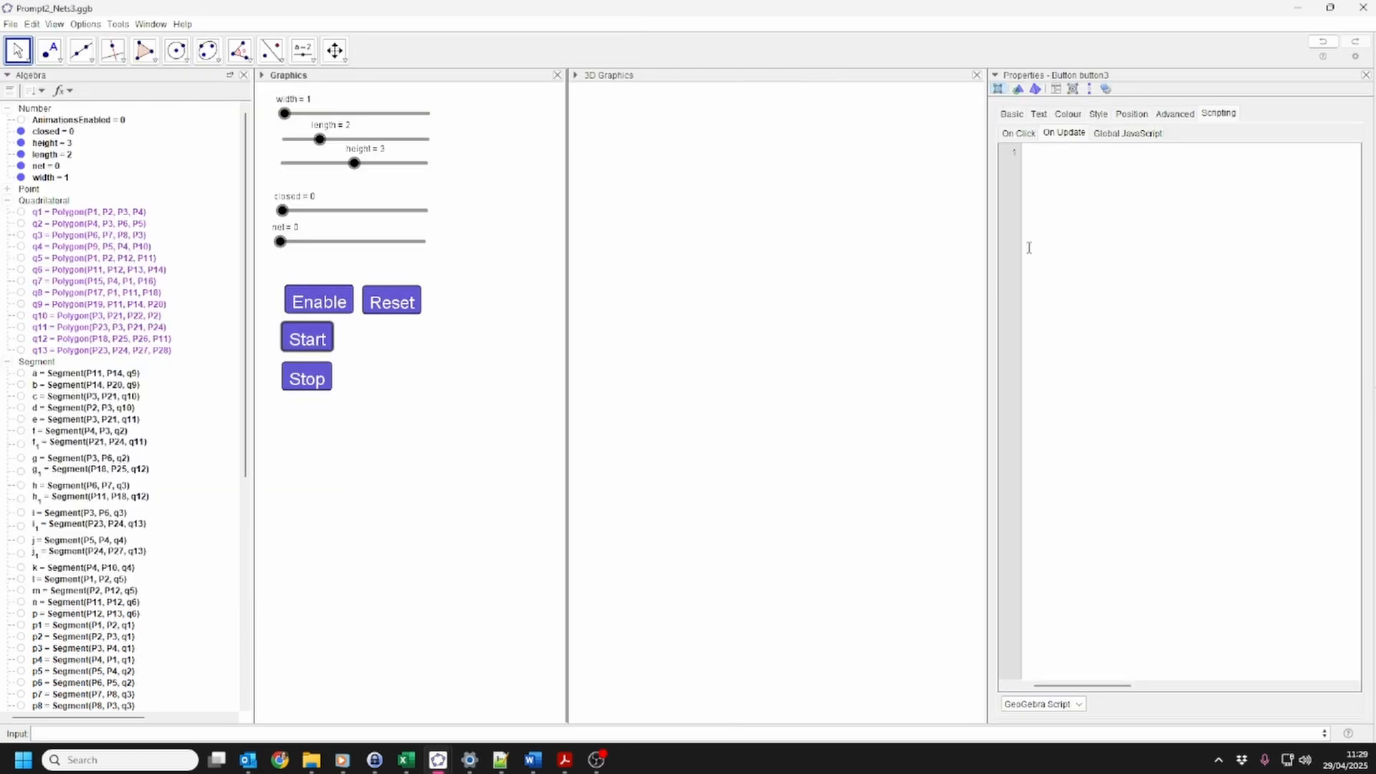
pyautogui.click(1027, 134)
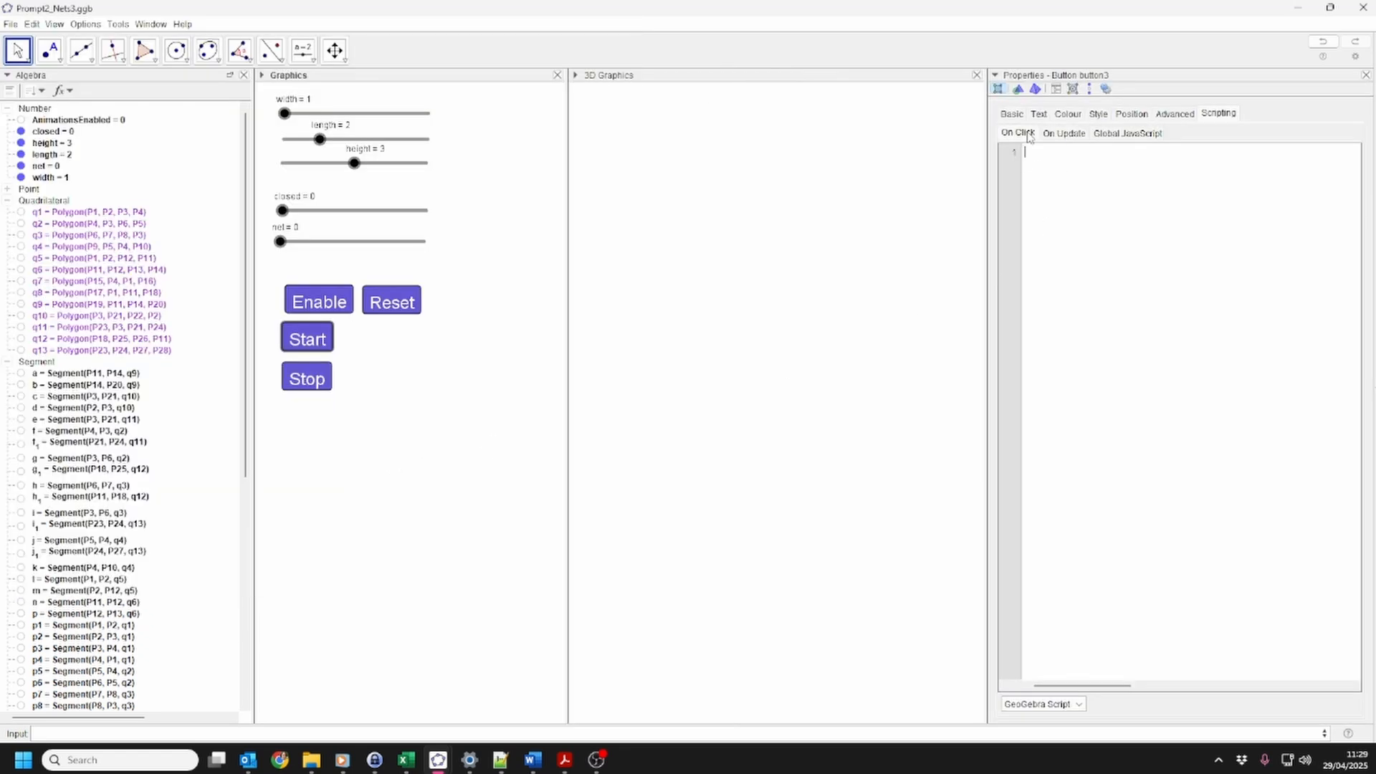
pyautogui.click(1078, 705)
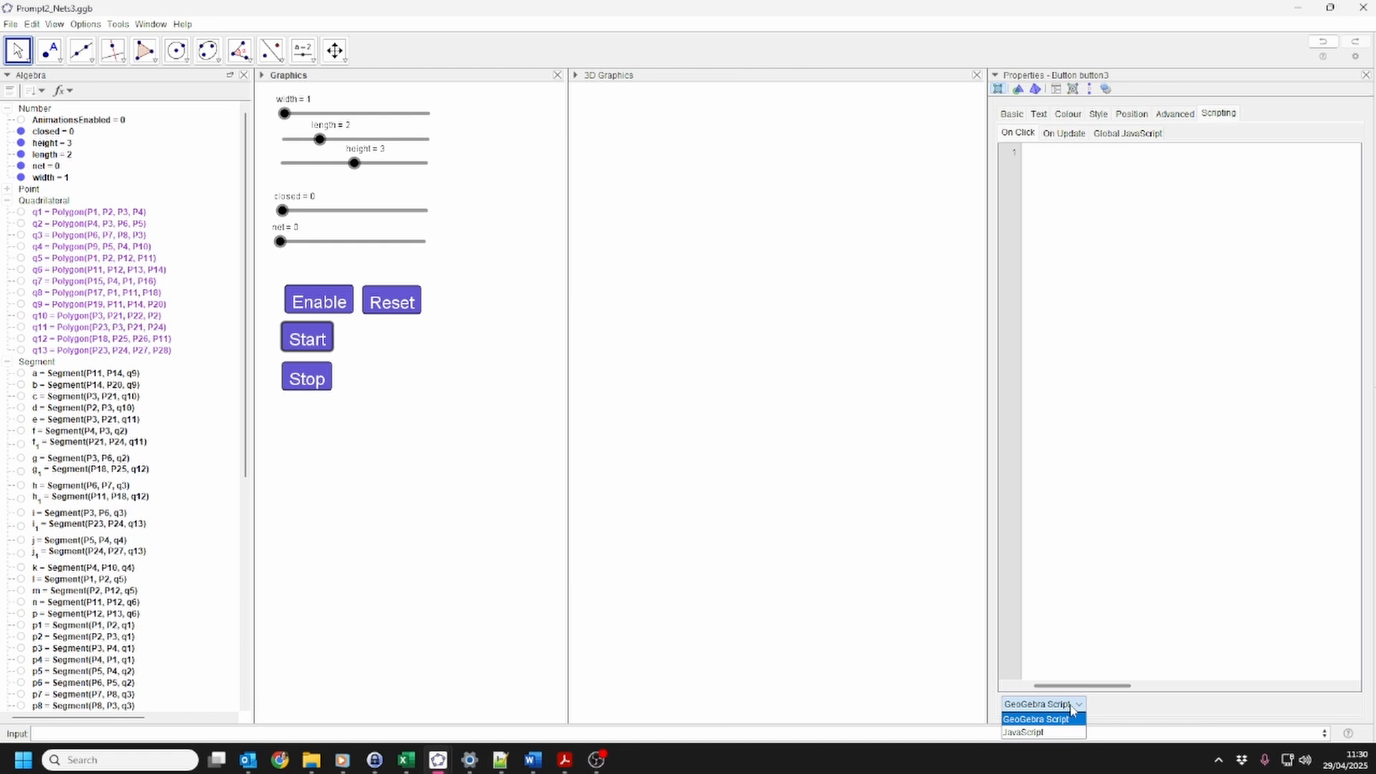
pyautogui.click(1045, 733)
pyautogui.write("if (ggbApplet.getValue('AnimationsEnabled') == 1) { \tggbApplet.setAnimating('net', true); \tggbApplet.startAnimation(); }")
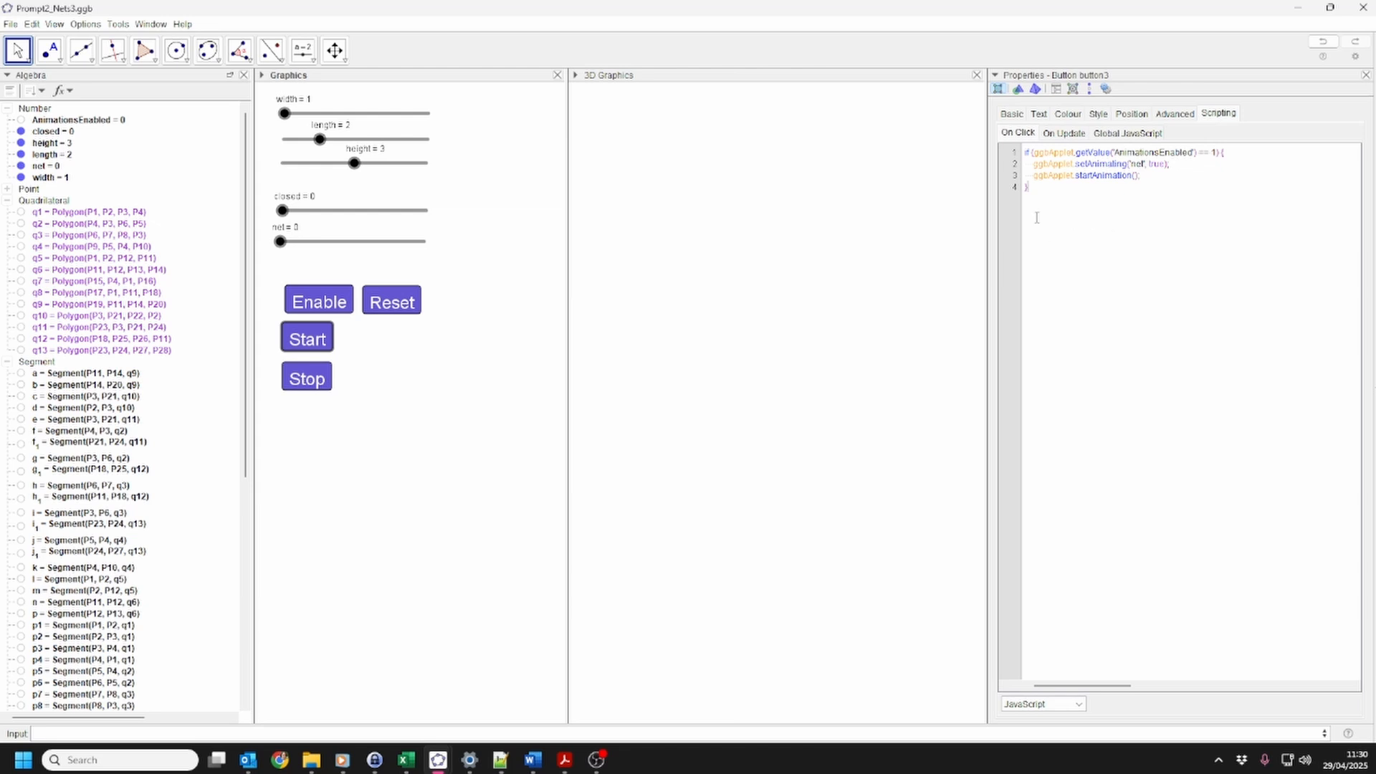
# Script the Stop button's On Click in JavaScript to turn off animating for net and closed and call stopAnimation
pyautogui.click(306, 379)
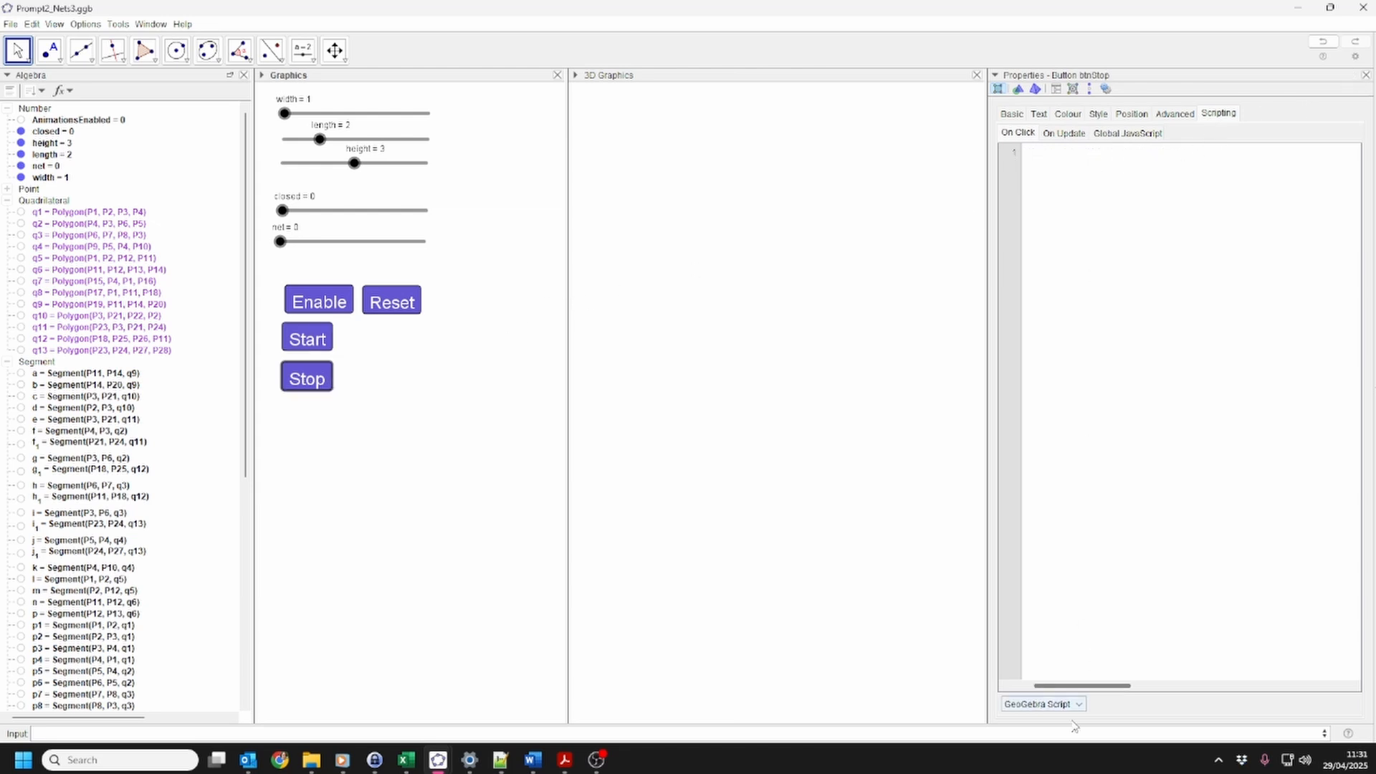
pyautogui.click(1043, 704)
pyautogui.click(1047, 732)
pyautogui.click(1090, 234)
pyautogui.write("ggbApplet.setAnimating('net', false); ggbApplet.setAnimating('closed', false); ggbApplet.stopAnimation();")
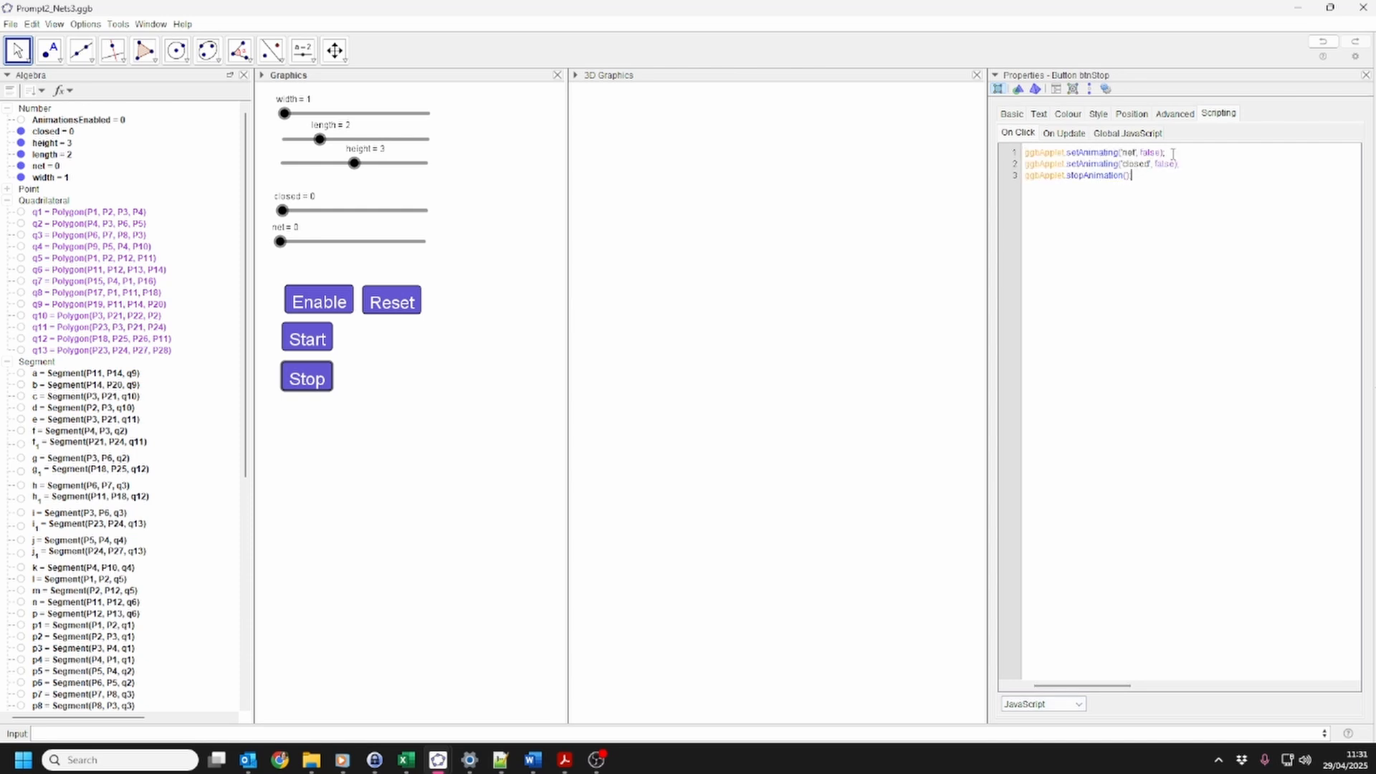
pyautogui.write(';')
pyautogui.press('BackSpace')
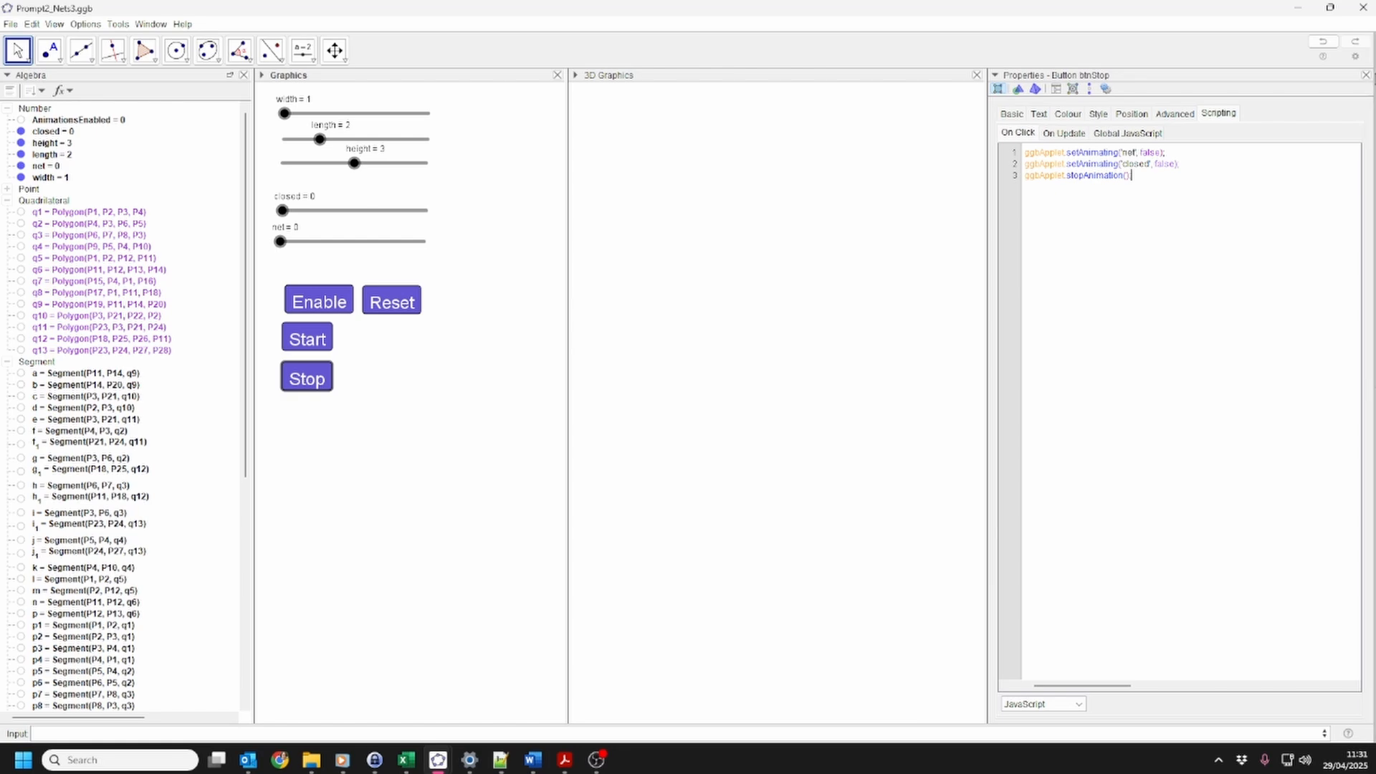
pyautogui.click(1366, 76)
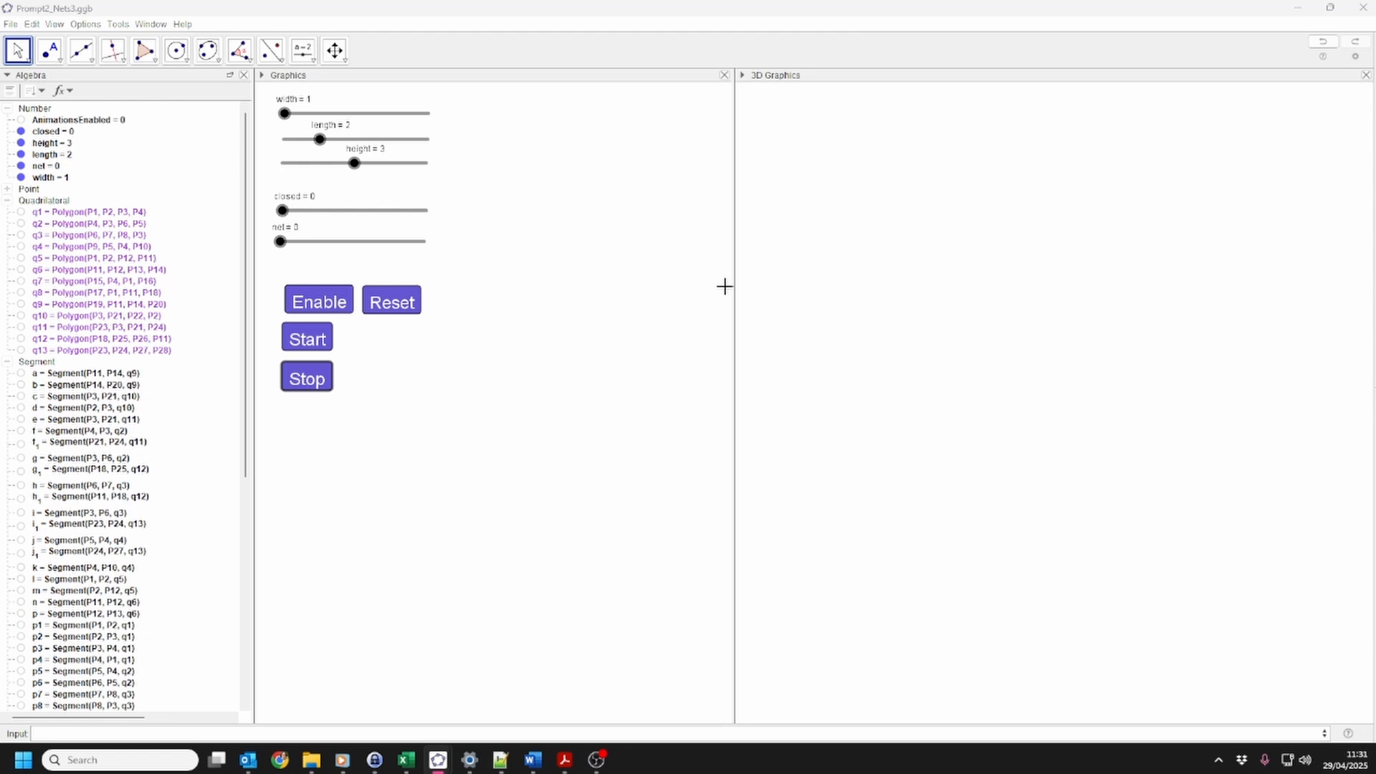
# Script the closed slider's On Update in JavaScript: if AnimationsEnabled is 1 and closed is 0, stop closed, set it to 0 and start animating net
pyautogui.click(366, 212)
pyautogui.rightClick(359, 211)
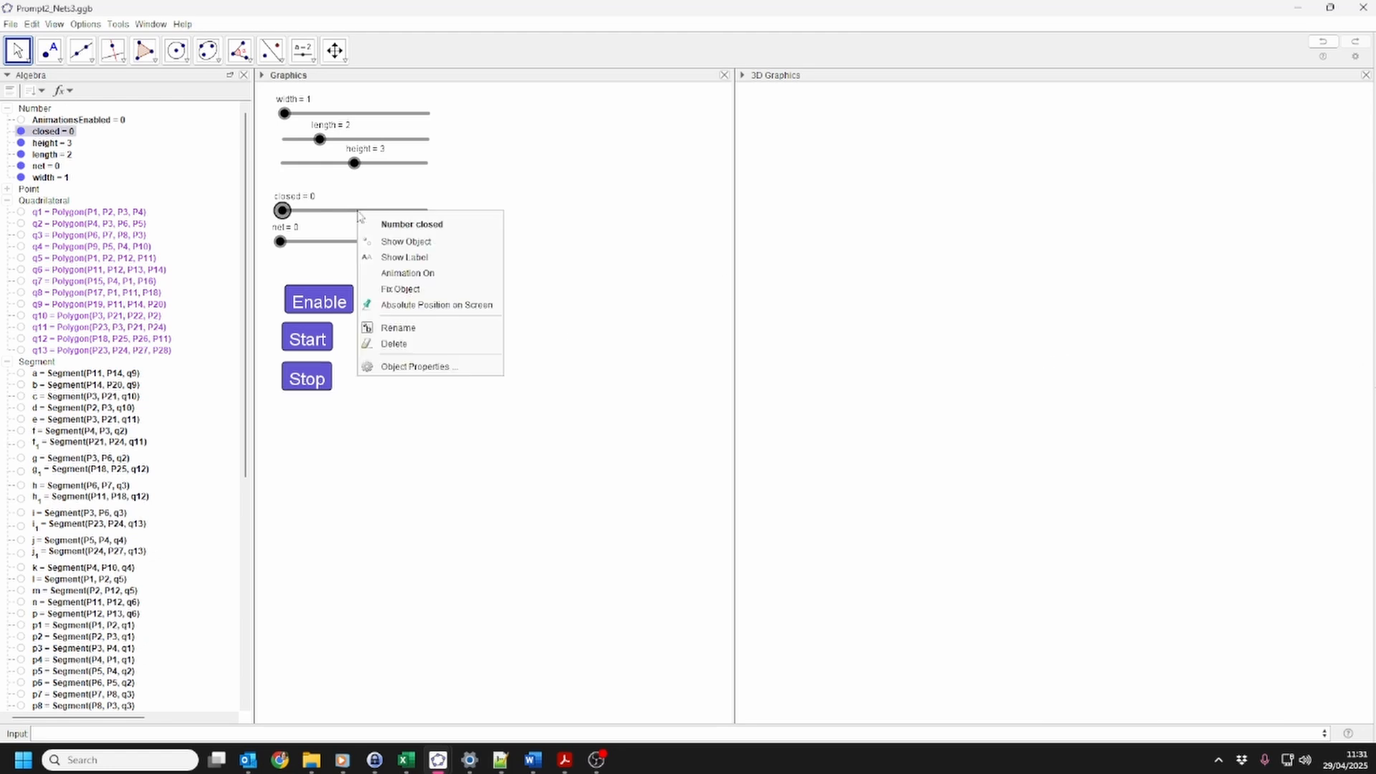
pyautogui.click(415, 367)
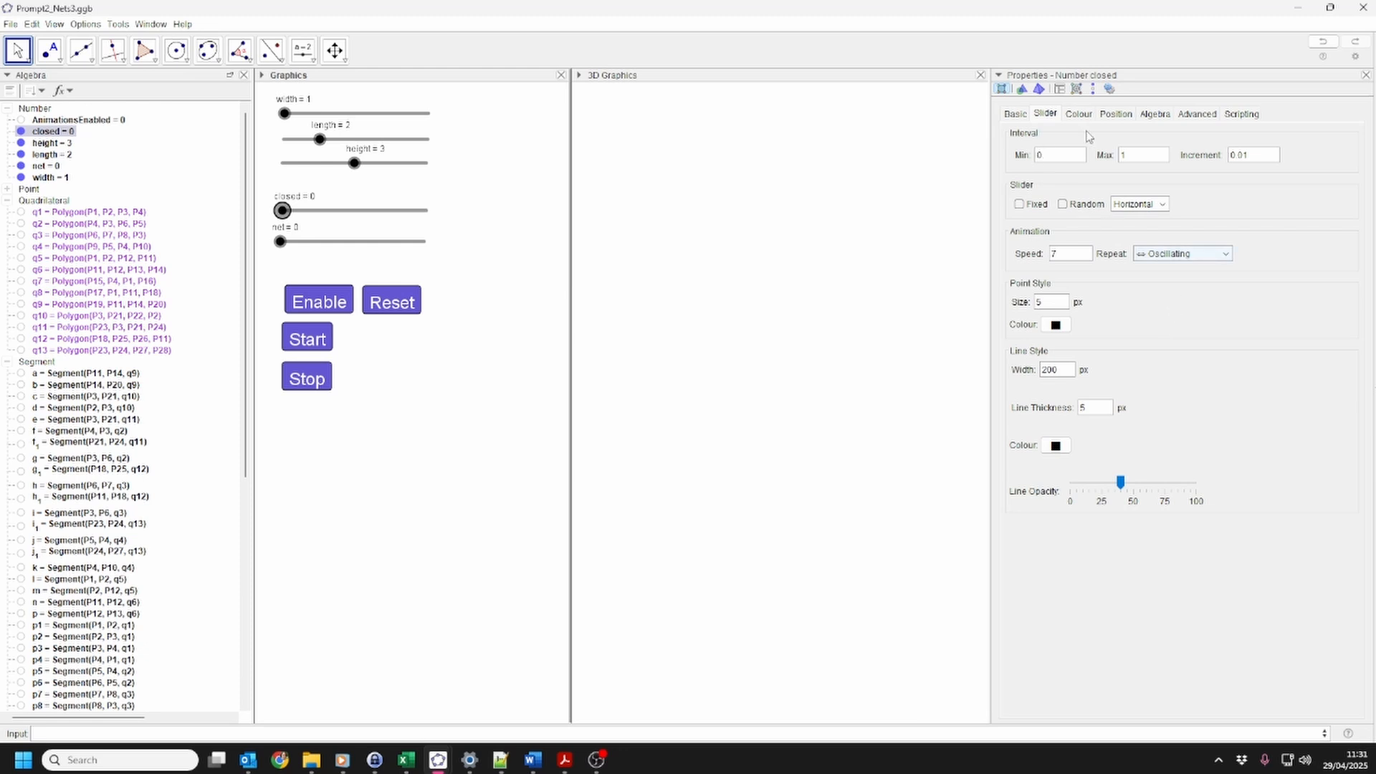
pyautogui.click(1242, 114)
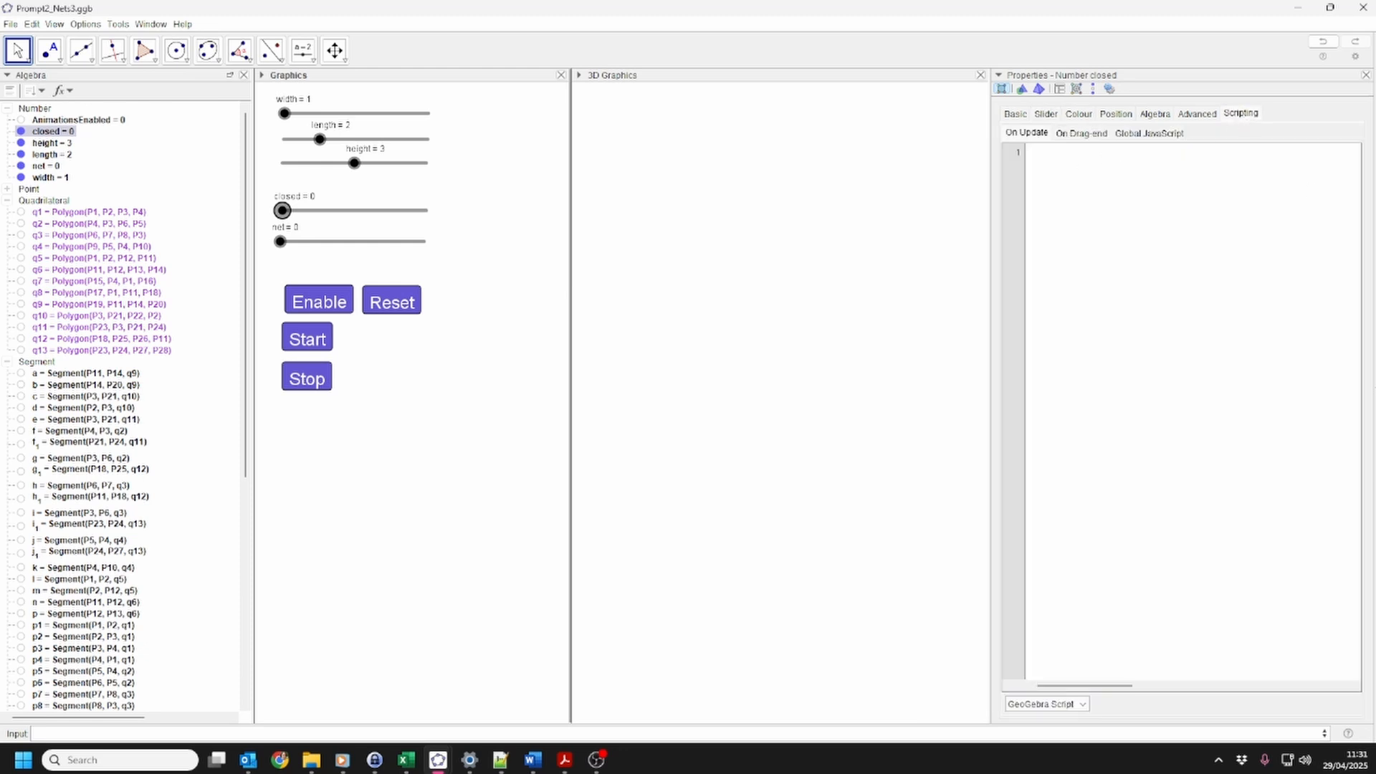
pyautogui.click(1082, 705)
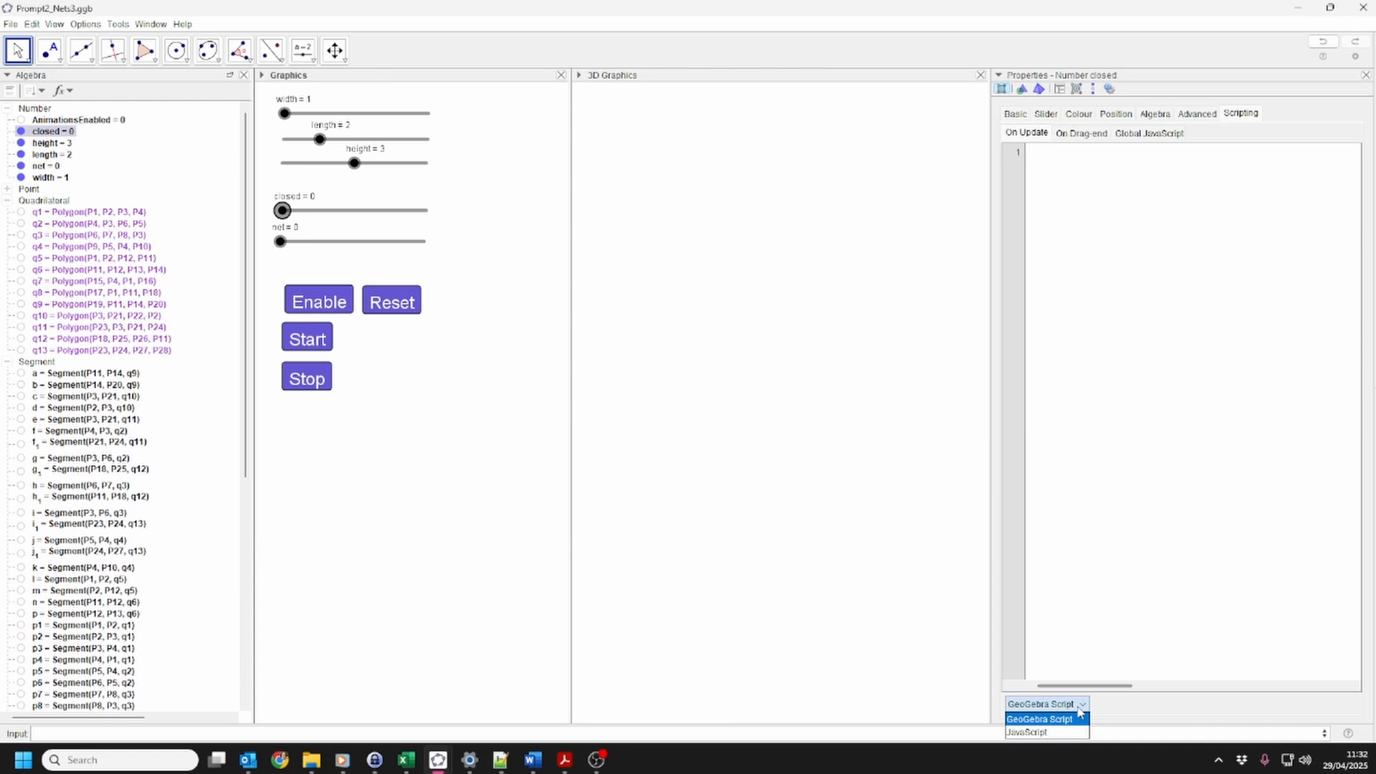
pyautogui.click(1039, 732)
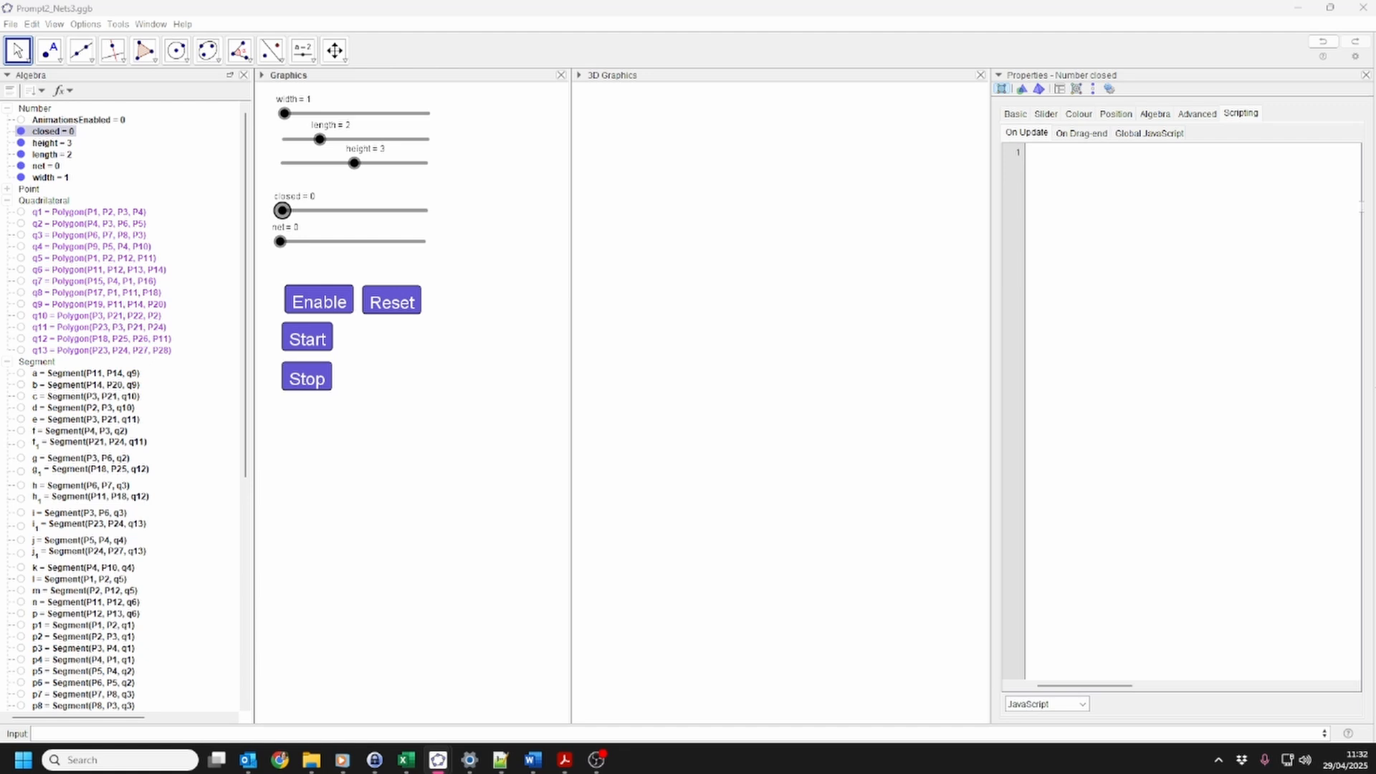
pyautogui.write("if (ggbApplet.getValue('AnimationsEnabled') == 1) { \tif (ggbApplet.getValue('closed') == 0) { \t\tggbApplet.setAnimating('closed', false); \t\tggbApplet.setValue('closed', 0); \t\tggbApplet.setAnimating('net', true); \t\tggbApplet.startAnimation(); \t} }")
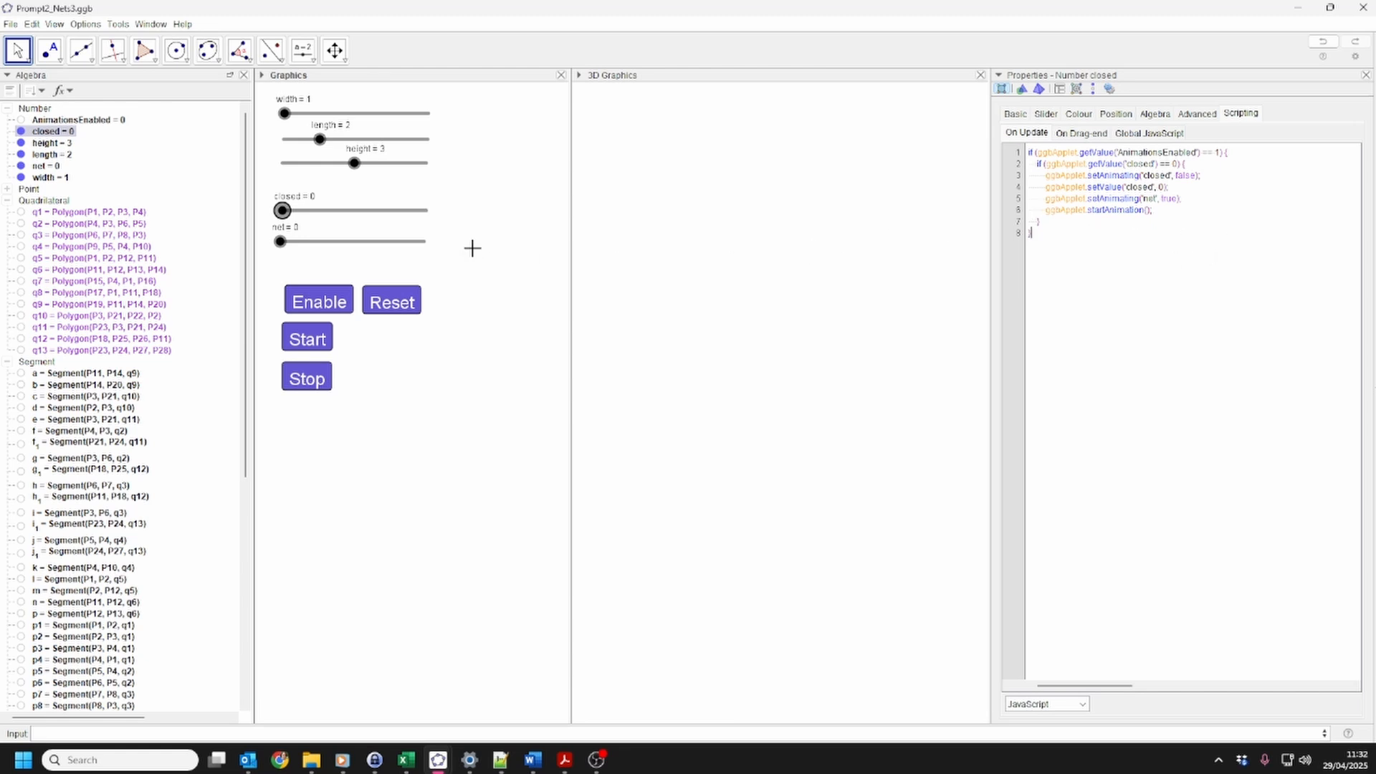
# Script the net slider's On Update in JavaScript, while AnimationsEnabled is 1: stop net, at 12 zero it and stop animation, otherwise zero and animate closed
pyautogui.click(357, 243)
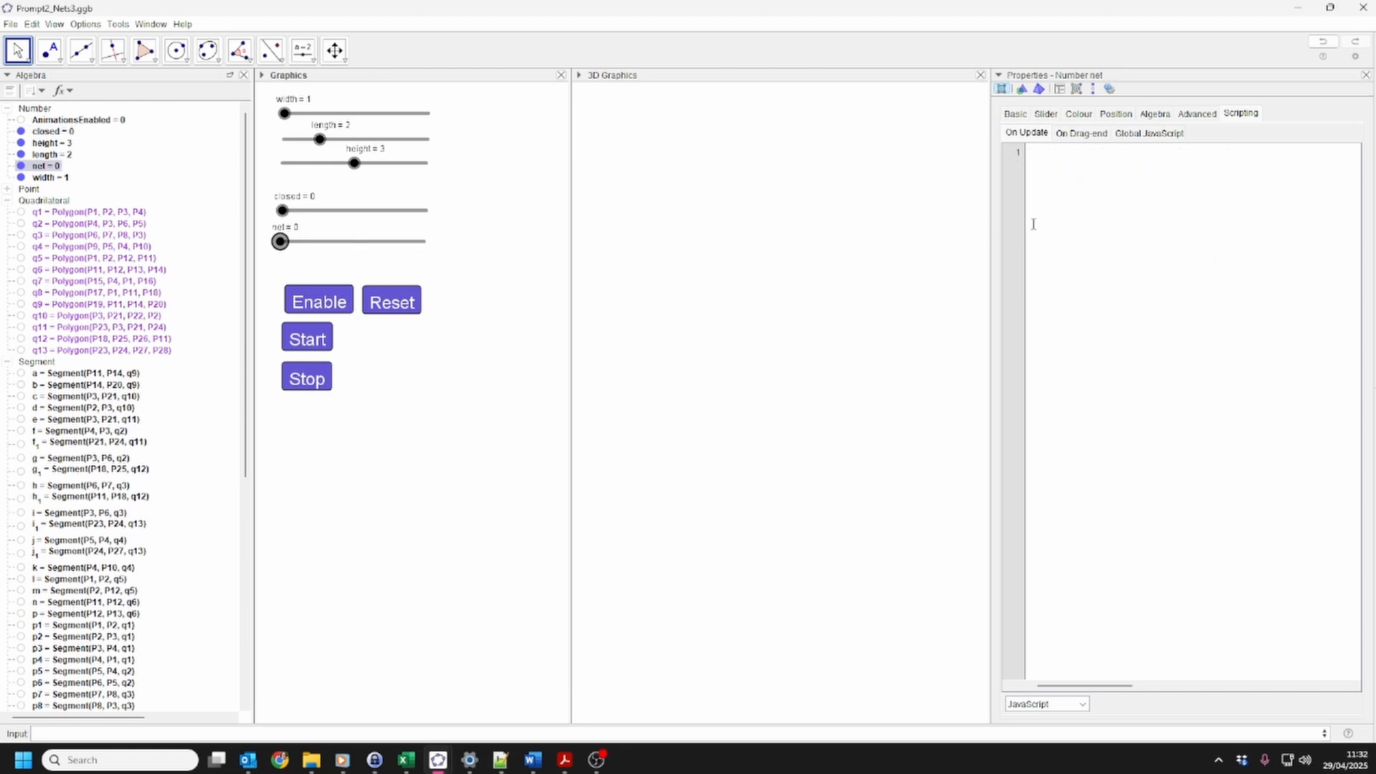
pyautogui.click(1047, 119)
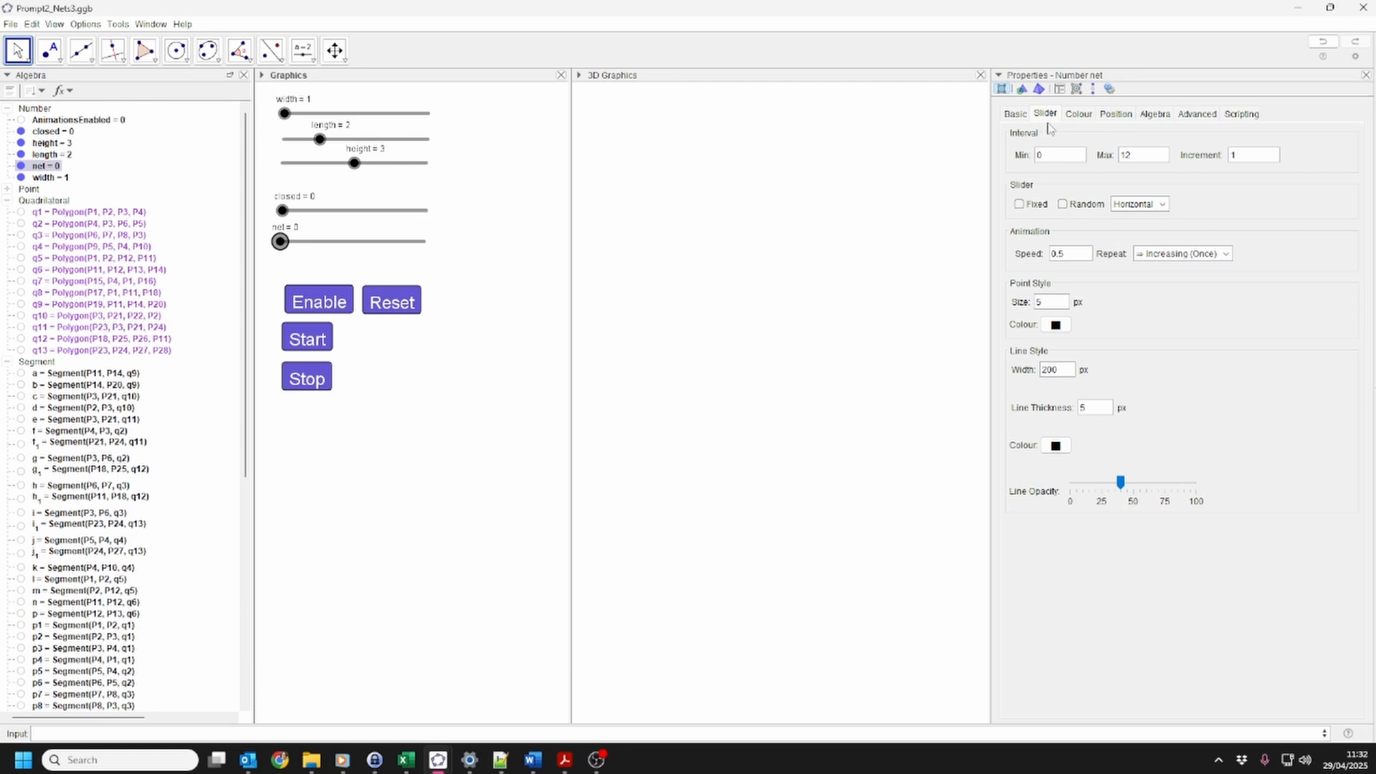
pyautogui.click(1238, 116)
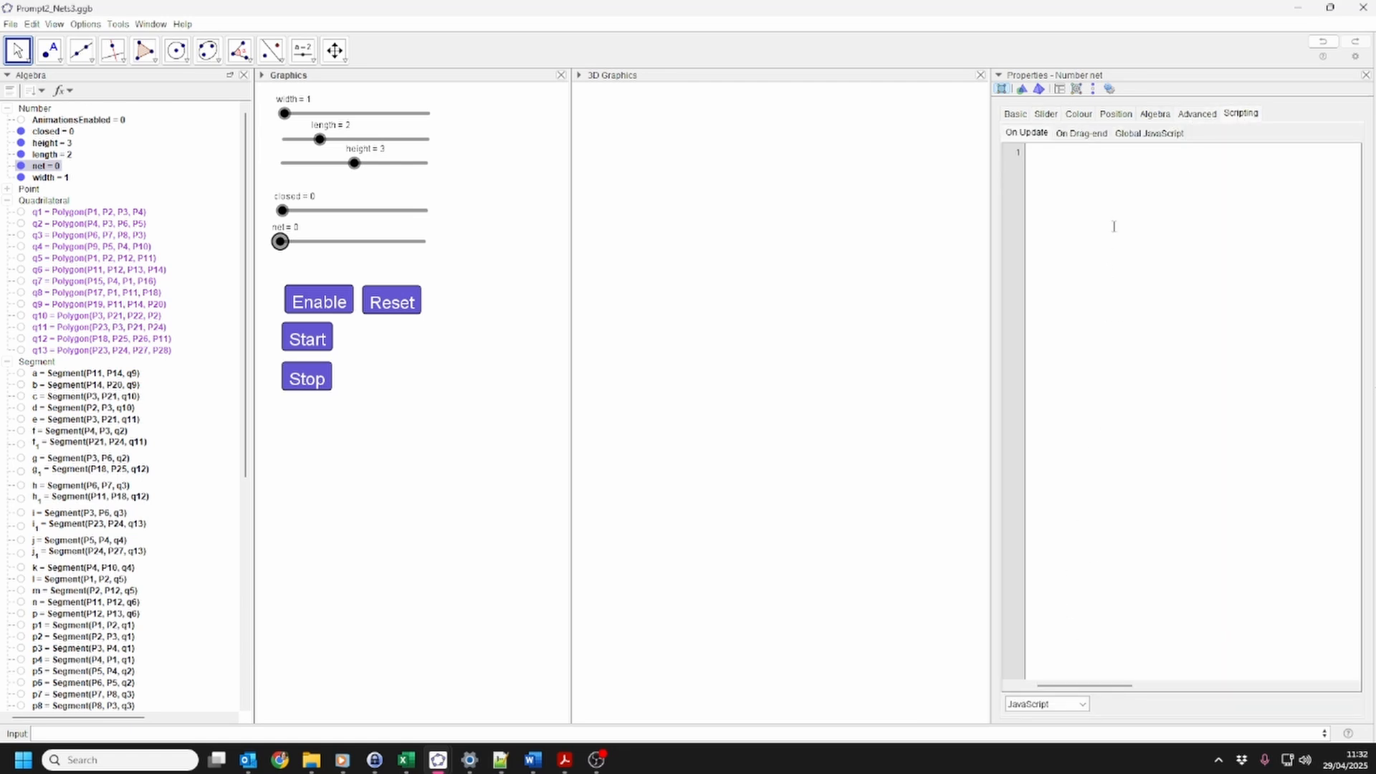
pyautogui.write("if (ggbApplet.getValue('AnimationsEnabled') == 1) { \tggbApplet.setAnimating('net', false); \tif (ggbApplet.getValue('net') == 12) { \t\tggbApplet.setValue('net', 0); \t\tggbApplet.stopAnimation(); \t} else { \t\tggbApplet.setValue('closed', 0); \t\tggbApplet.setAnimating('closed', true); \t\tggbApplet.startAnimation(); \t} }")
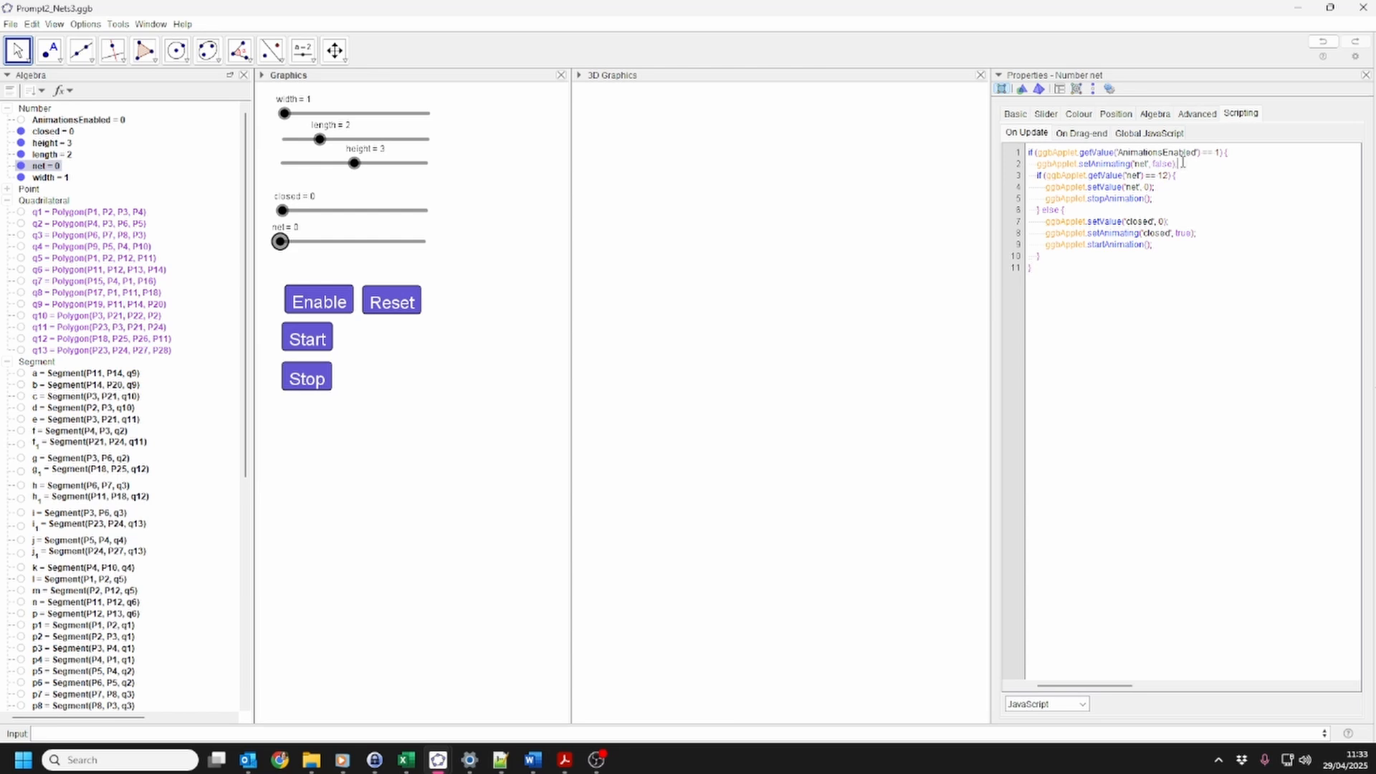
# Review the net slider's On Update script, covering the setAnimating call, the net == 12 check and the else branch, and close its properties
pyautogui.moveTo(1182, 162); pyautogui.dragTo(1026, 164)
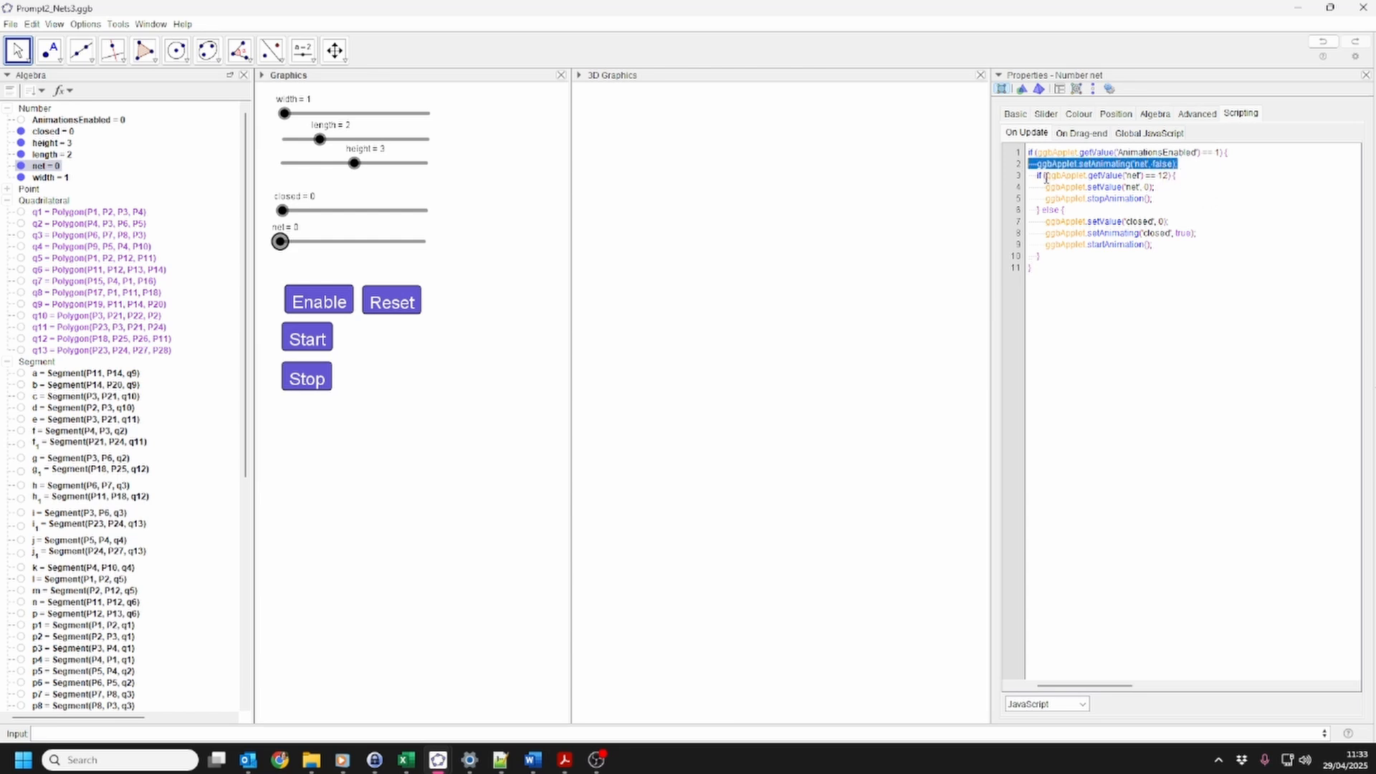
pyautogui.moveTo(1036, 176); pyautogui.dragTo(1190, 175)
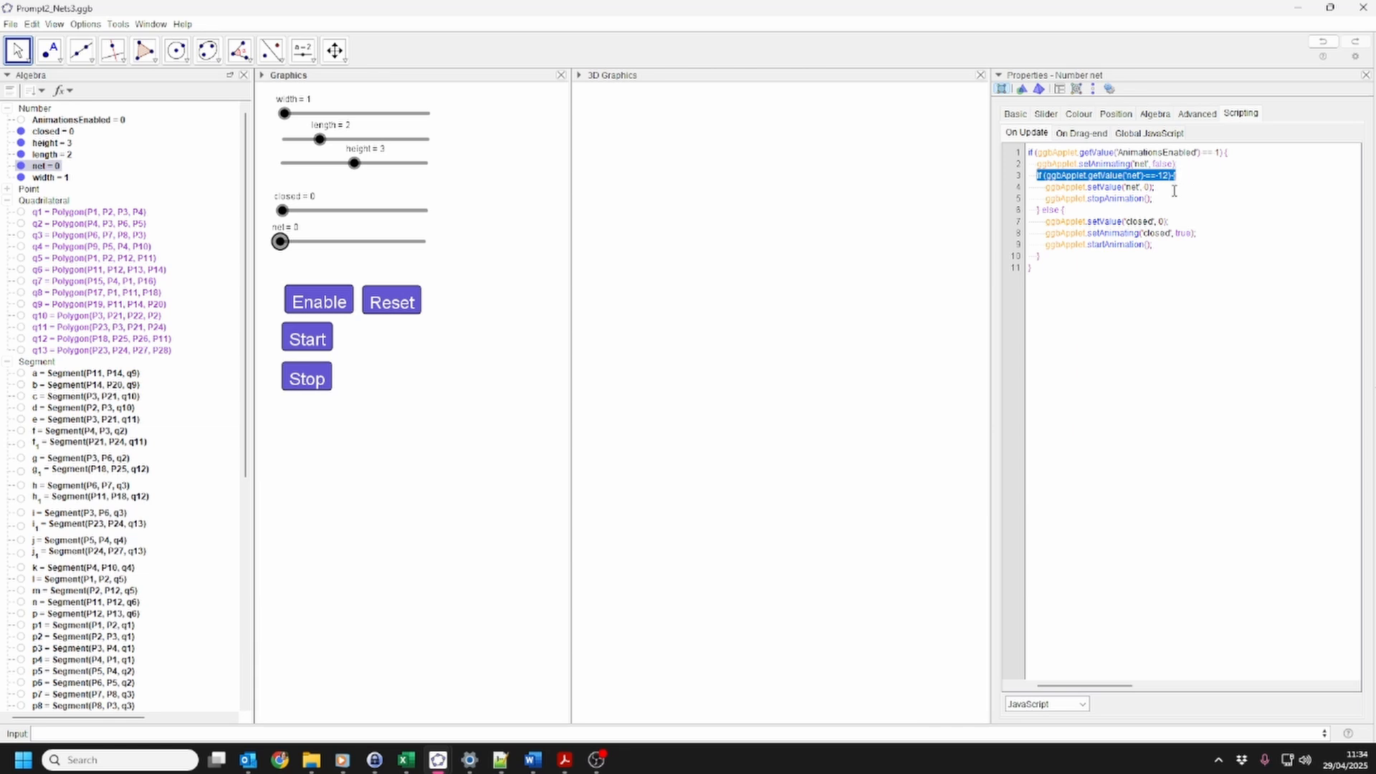
pyautogui.moveTo(1159, 189); pyautogui.dragTo(1057, 188)
pyautogui.moveTo(1159, 198)
pyautogui.mouseDown()
pyautogui.moveTo(1045, 199)
pyautogui.moveTo(1086, 222)
pyautogui.moveTo(1173, 221)
pyautogui.mouseUp()
pyautogui.click(1061, 211)
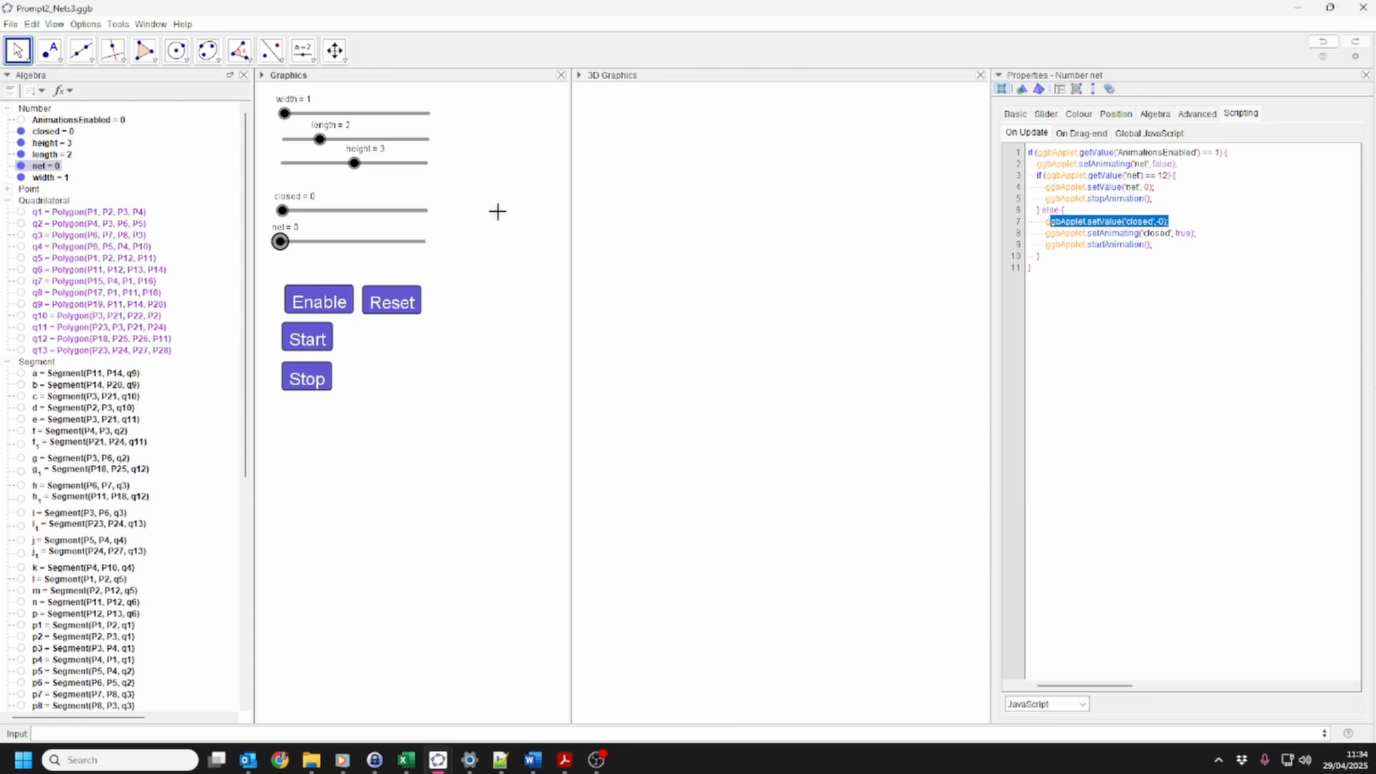
pyautogui.click(1049, 223)
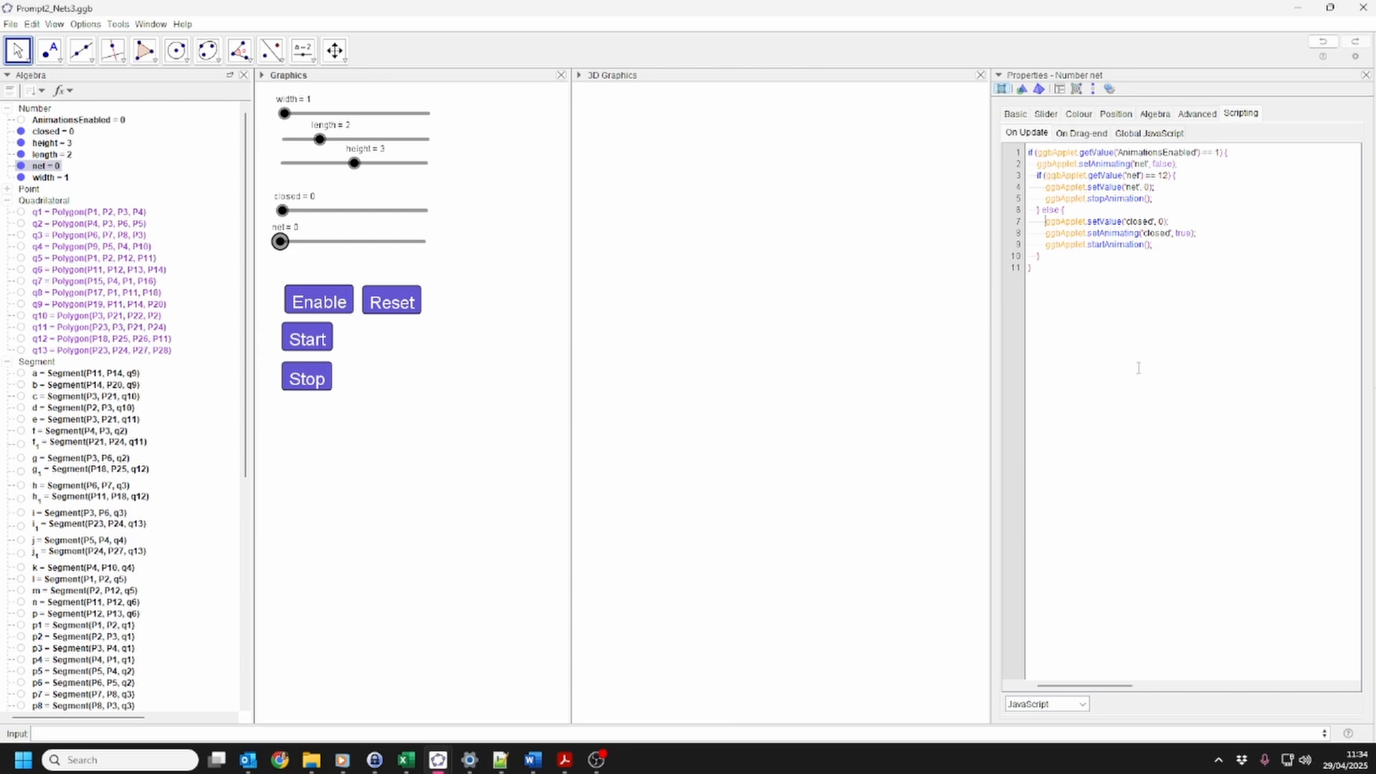
pyautogui.click(1239, 303)
pyautogui.click(1366, 75)
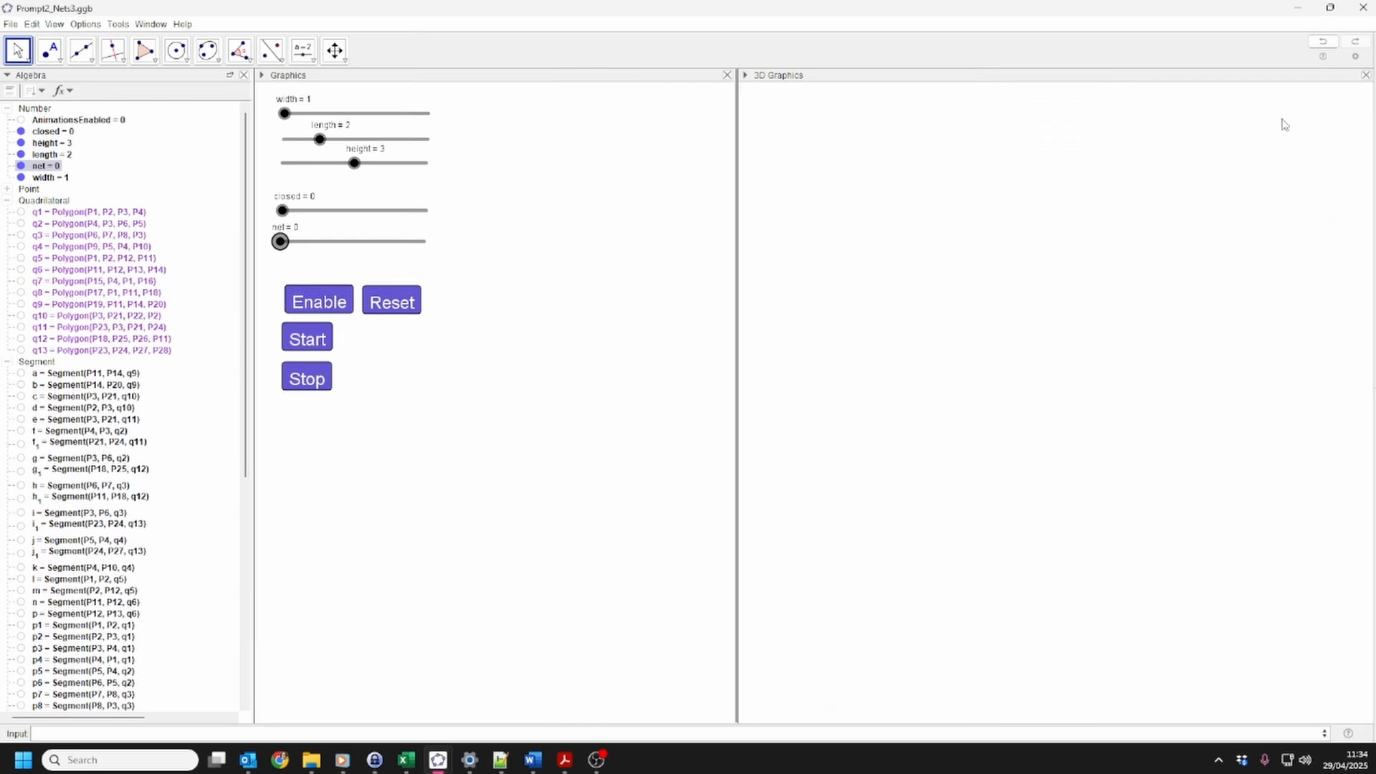
# Enable the animations and start the animation that folds each cuboid net in turn
pyautogui.click(318, 305)
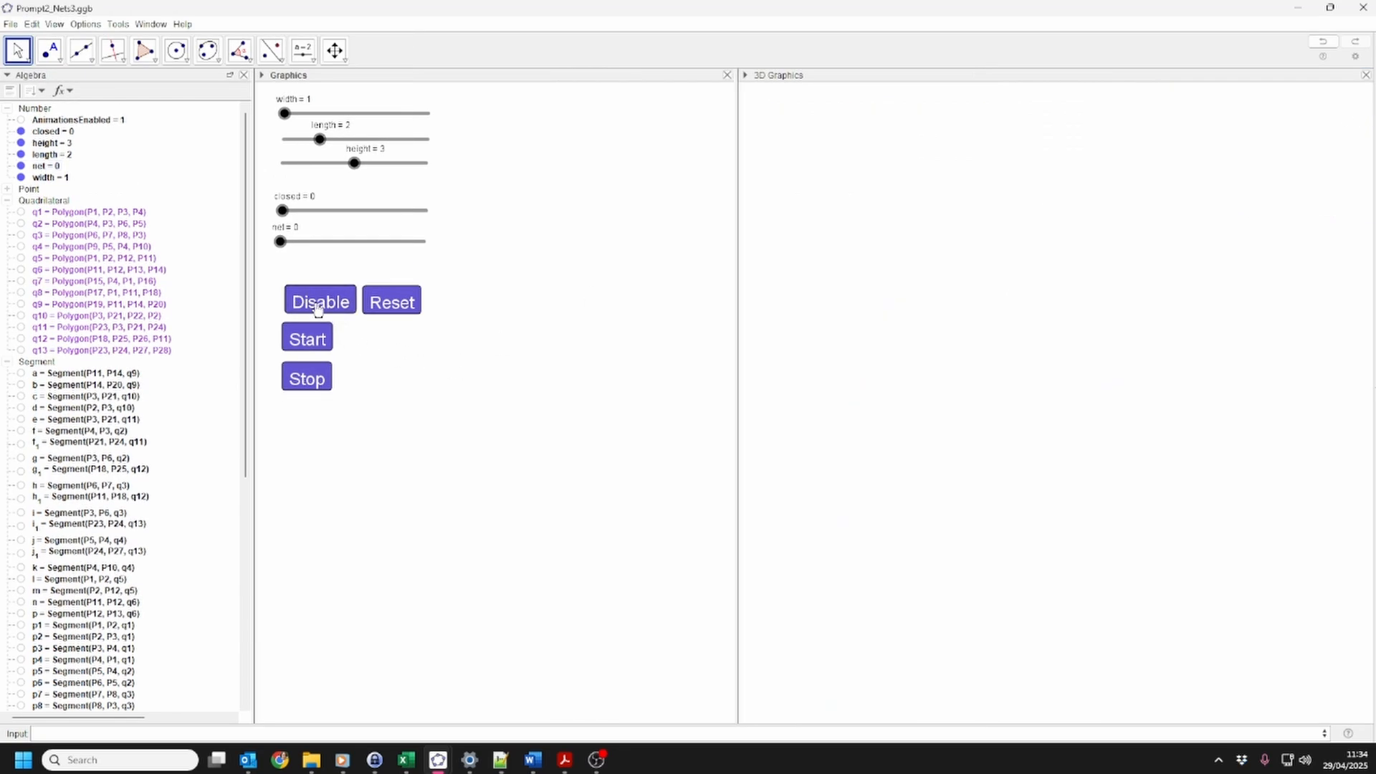
pyautogui.click(315, 342)
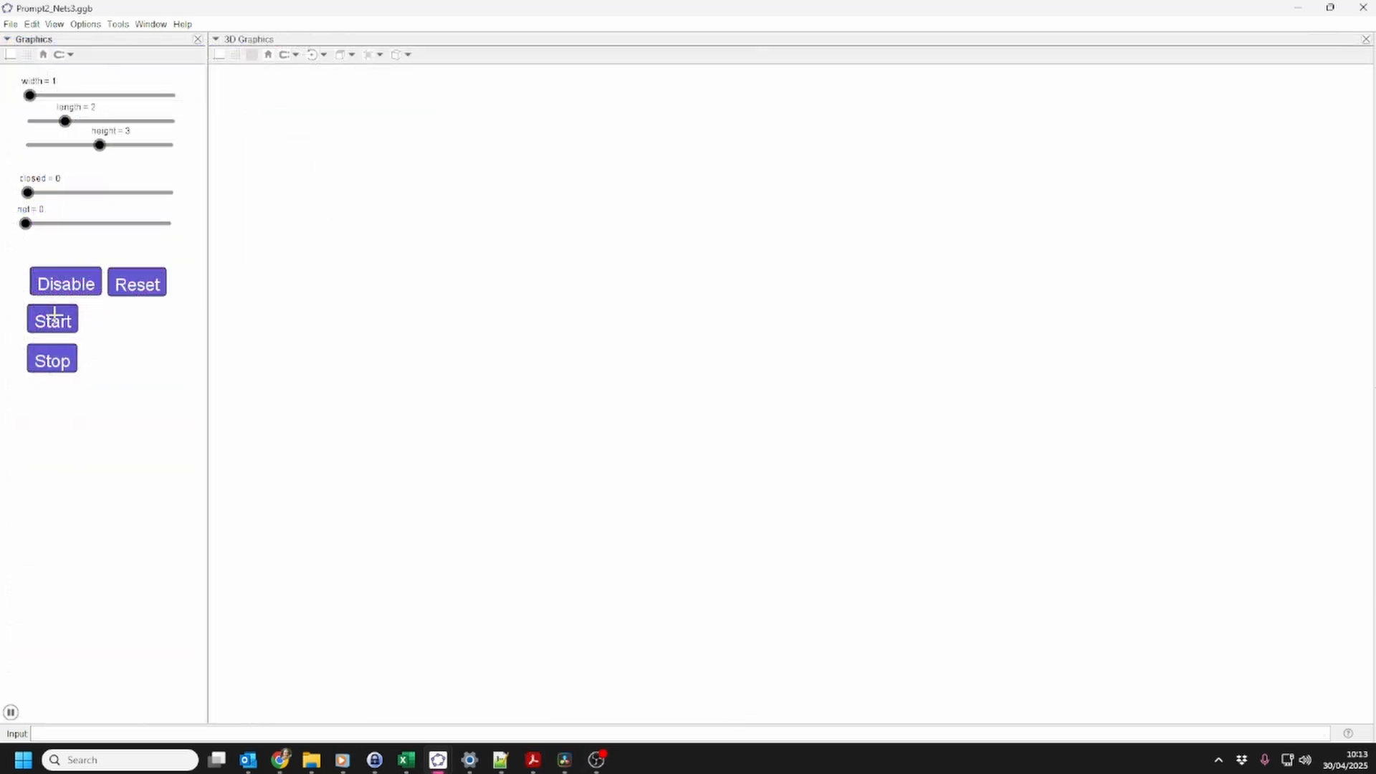
pyautogui.click(54, 316)
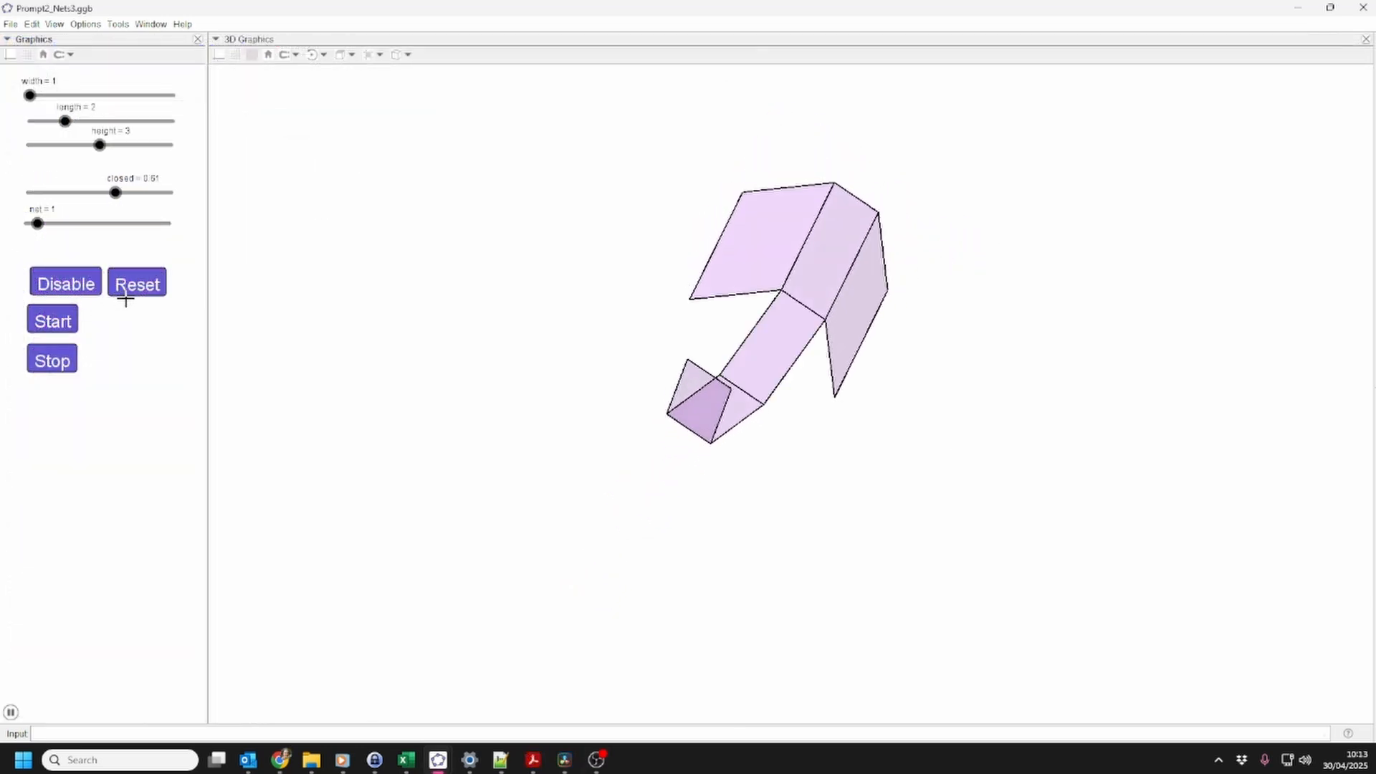
pyautogui.click(136, 294)
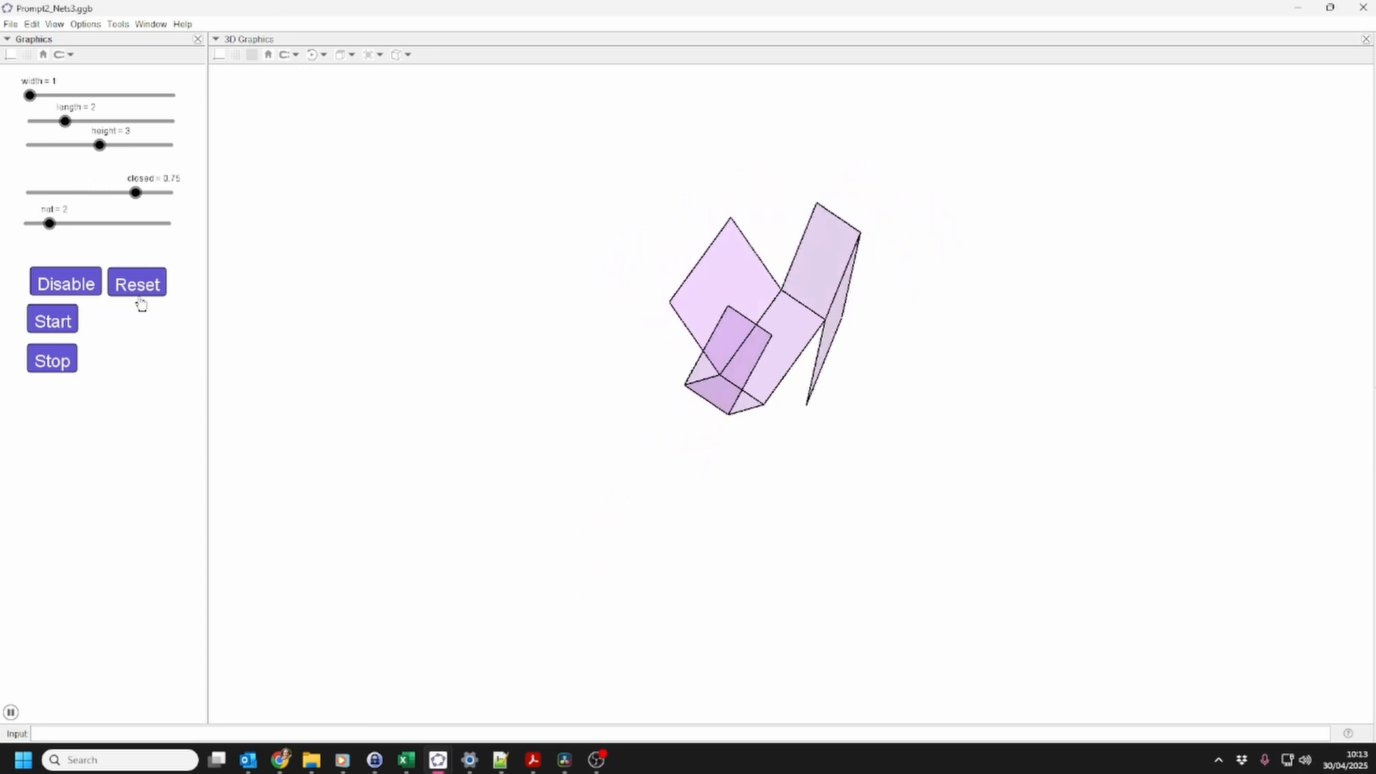
pyautogui.click(138, 291)
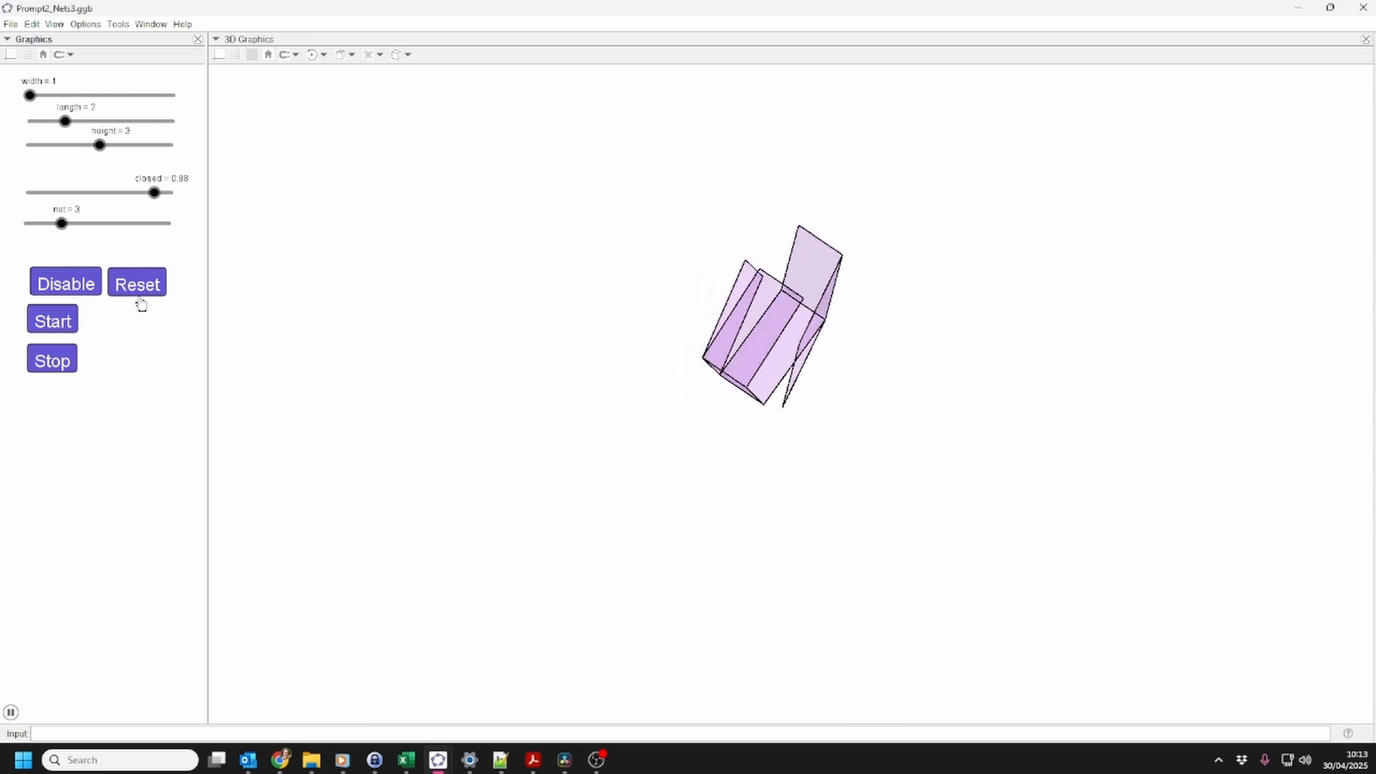
pyautogui.click(140, 294)
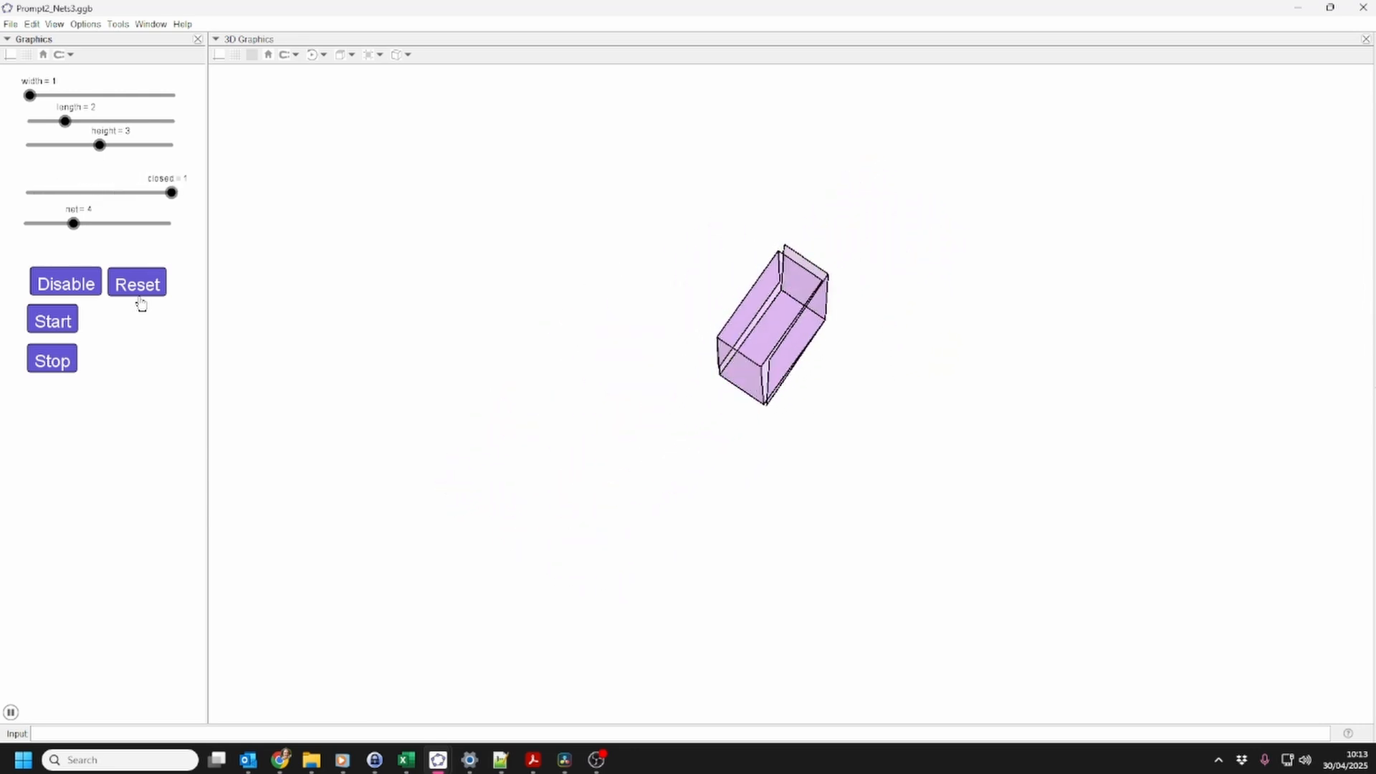
pyautogui.click(140, 301)
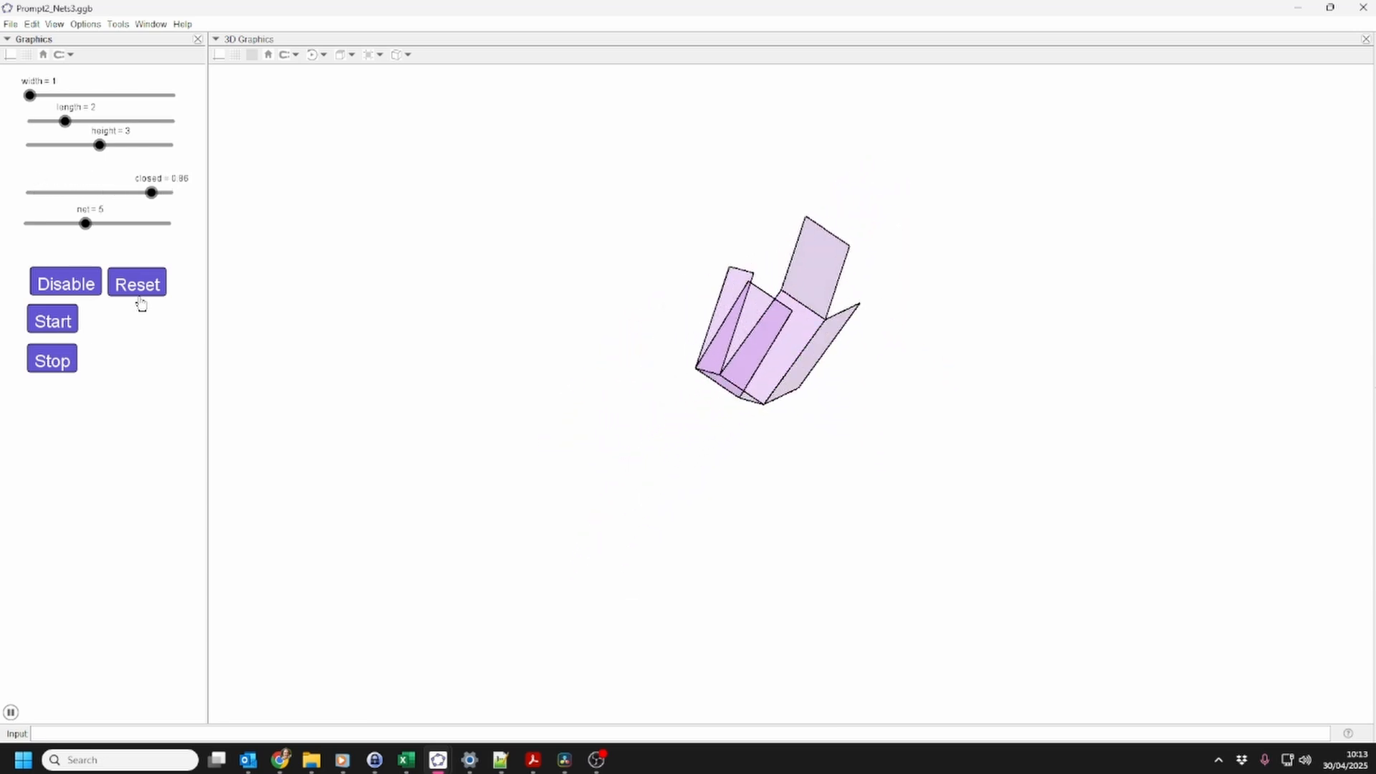
pyautogui.click(140, 301)
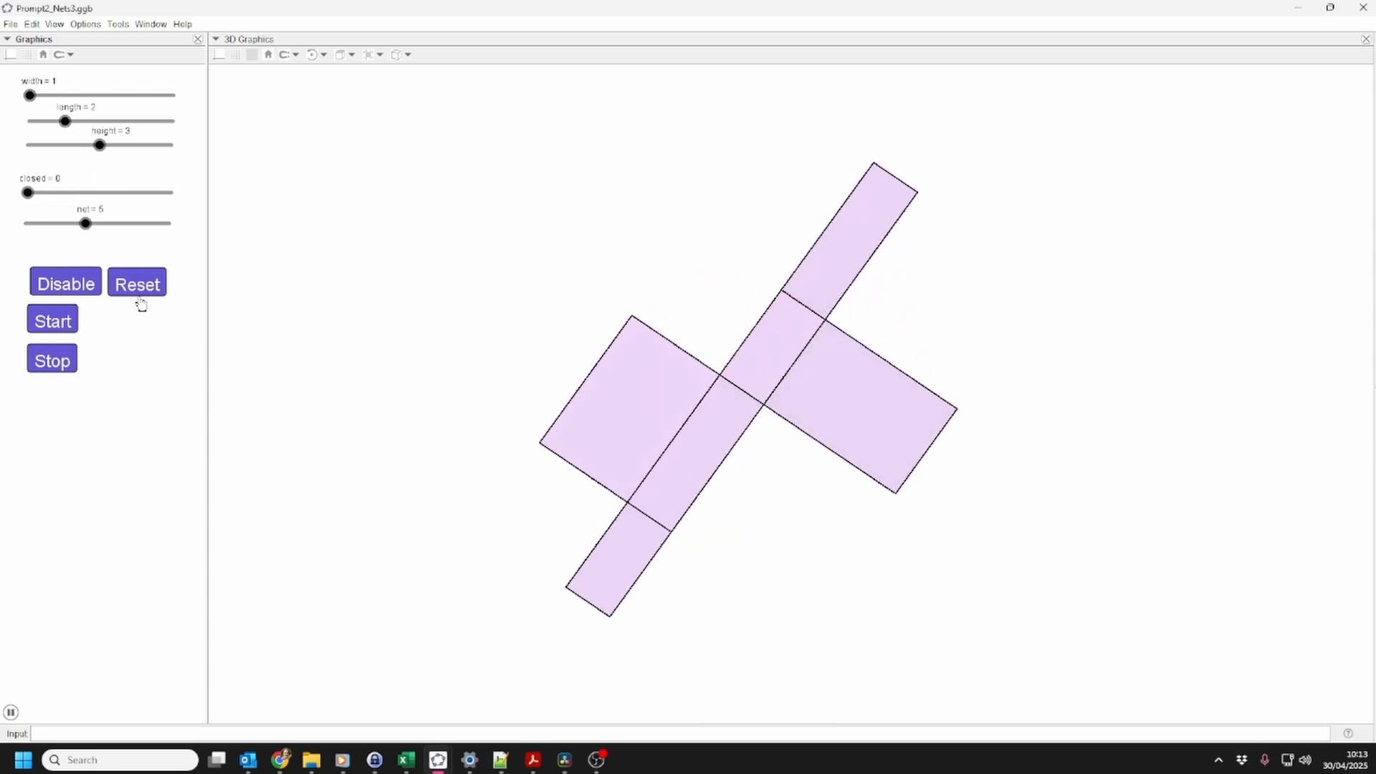